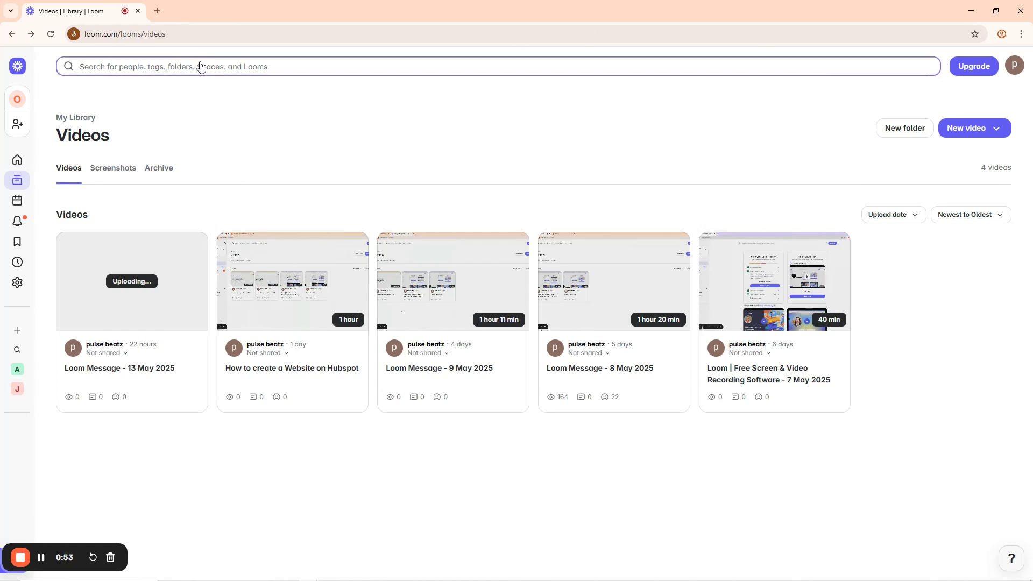
Step: Open the HubSpot website in a new browser tab and start the free account sign-up
{"action": "left_click", "coordinate": [159, 14]}
{"action": "type", "text": "hub"}
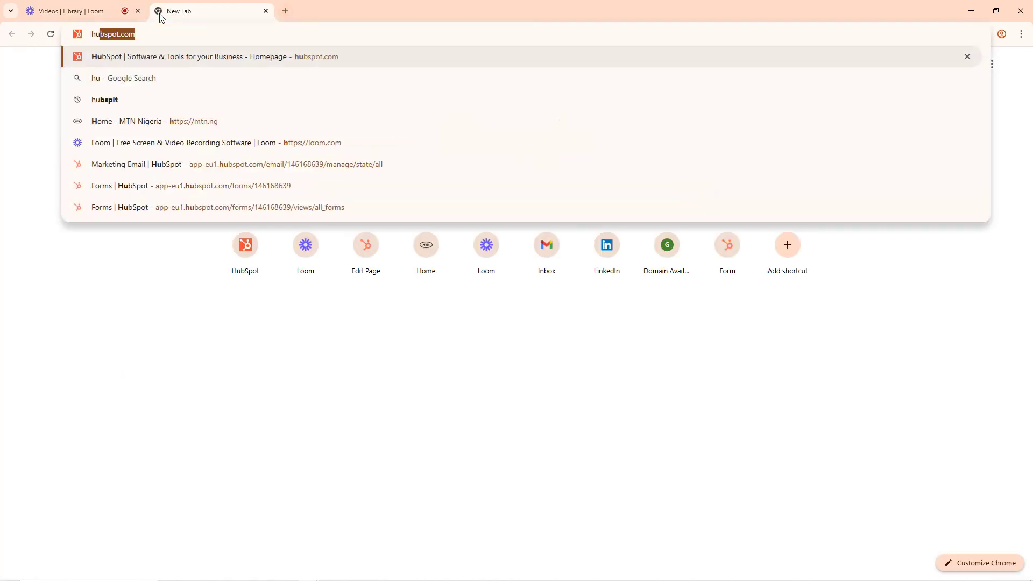
{"action": "type", "text": "spot"}
{"action": "key", "text": "Return"}
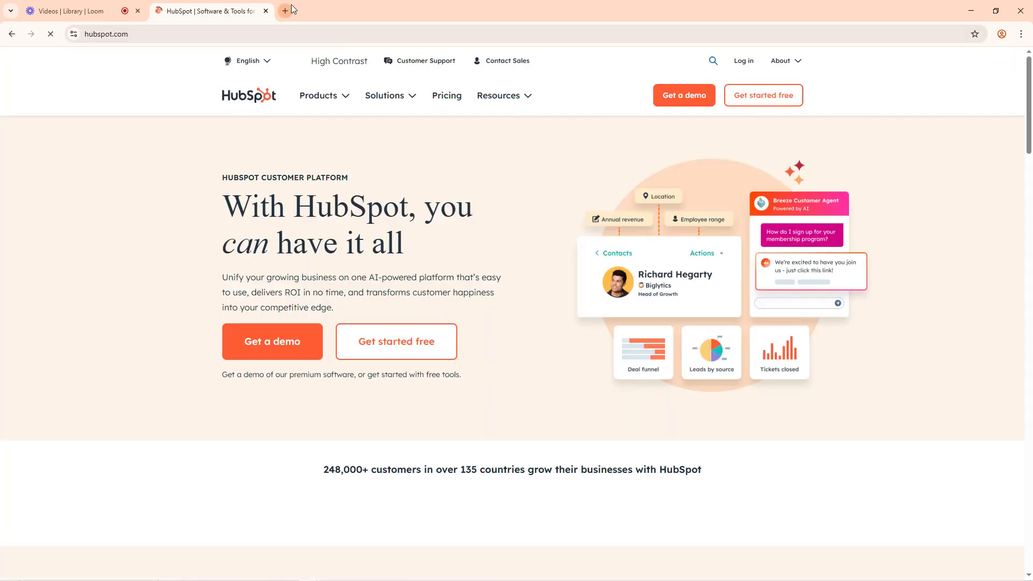
{"action": "left_click", "coordinate": [768, 97]}
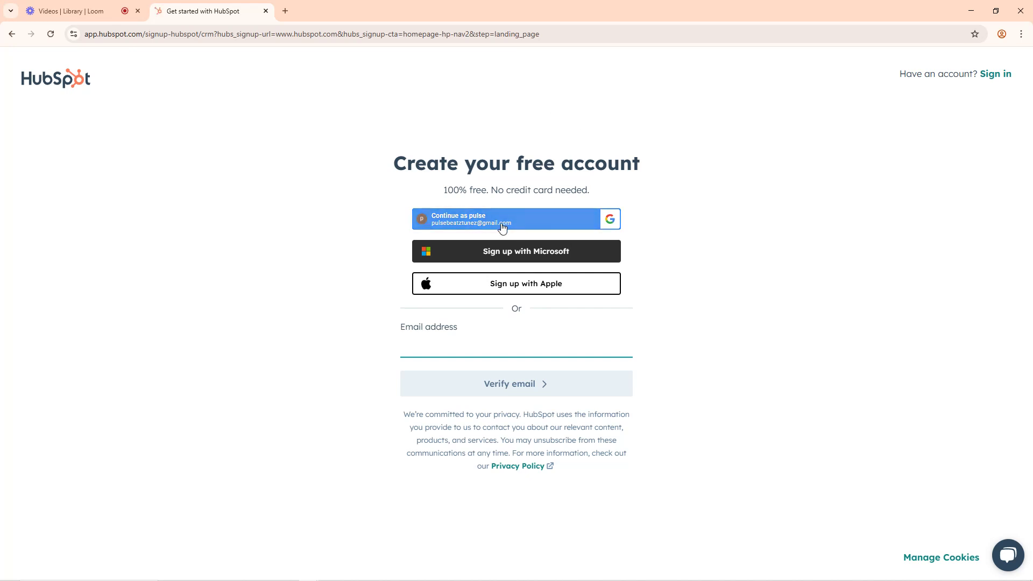
Step: Sign in to HubSpot with the existing Google account and continue with the user and portal already registered
{"action": "left_click", "coordinate": [458, 225]}
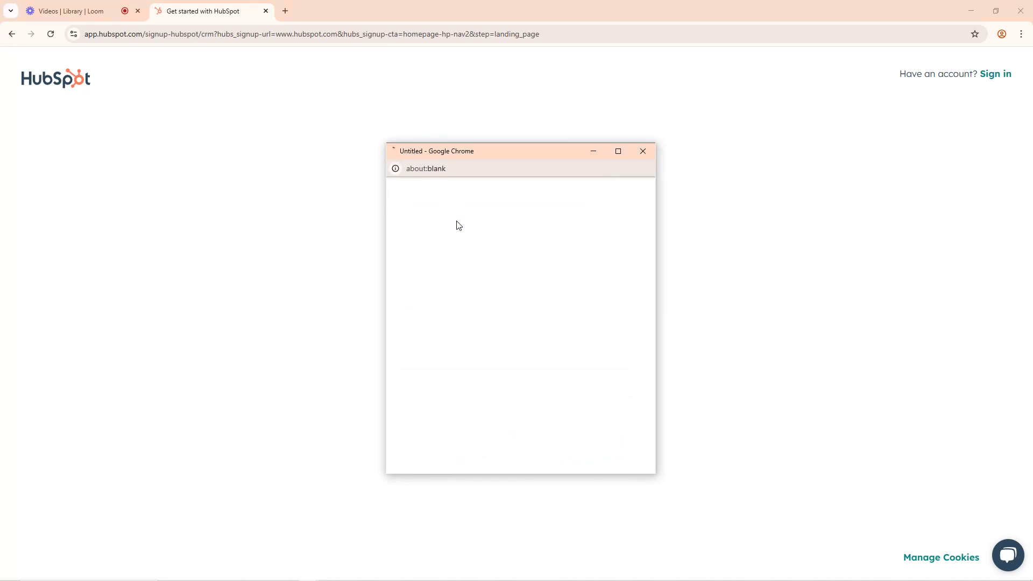
{"action": "left_click_drag", "start_coordinate": [495, 153], "coordinate": [475, 60]}
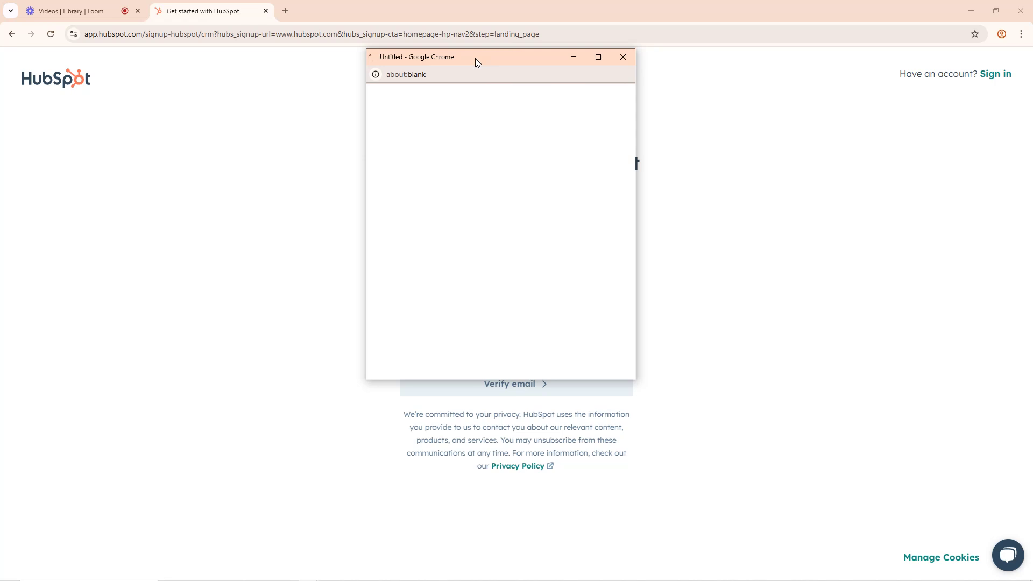
{"action": "mouse_move", "coordinate": [778, 580]}
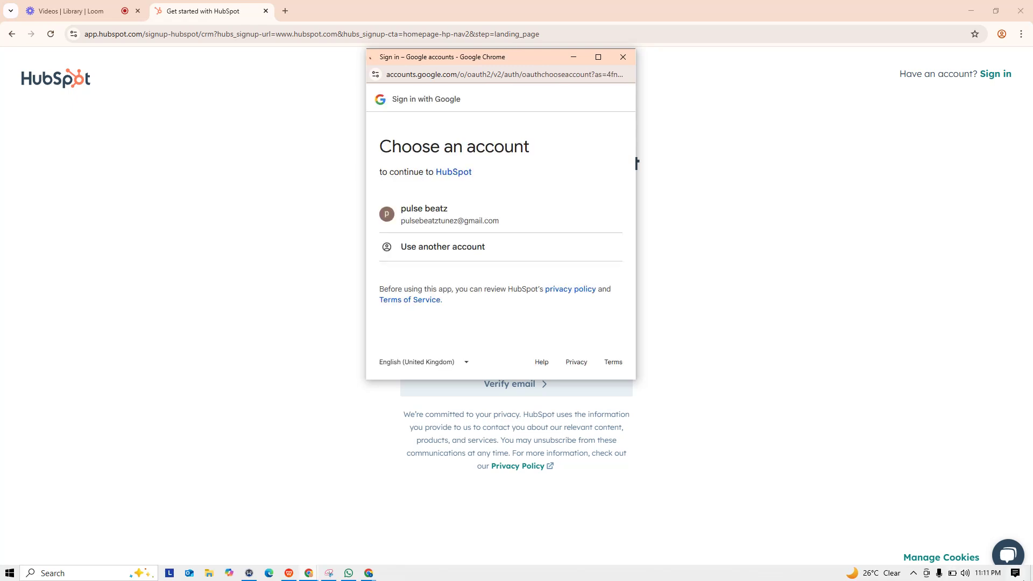
{"action": "left_click", "coordinate": [465, 232]}
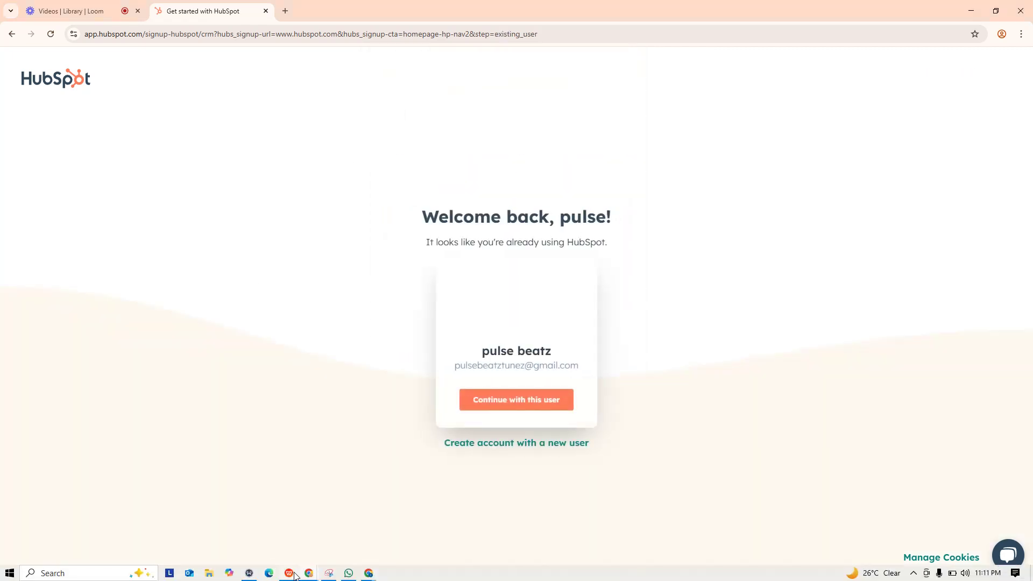
{"action": "left_click", "coordinate": [522, 401]}
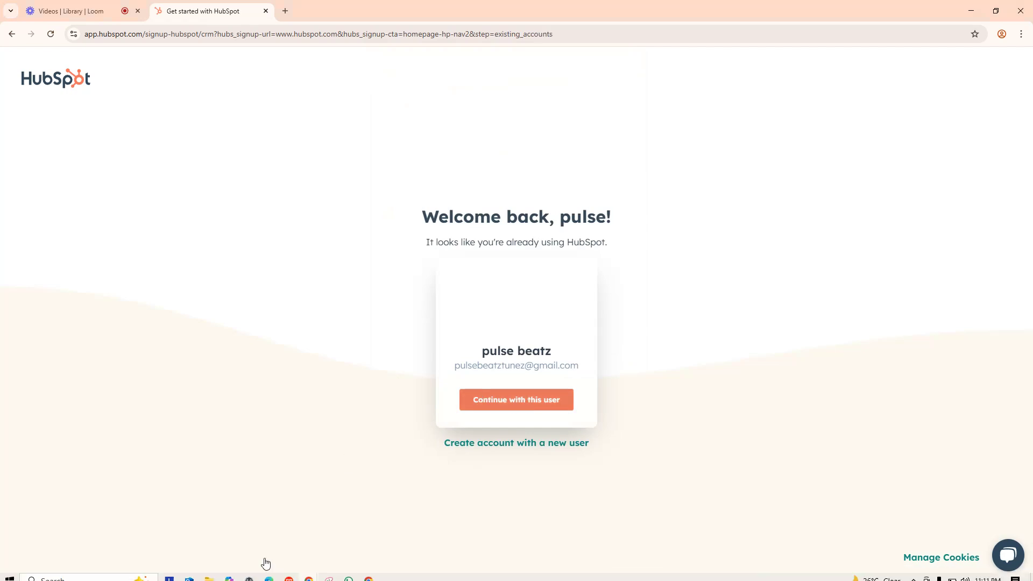
{"action": "left_click", "coordinate": [536, 378]}
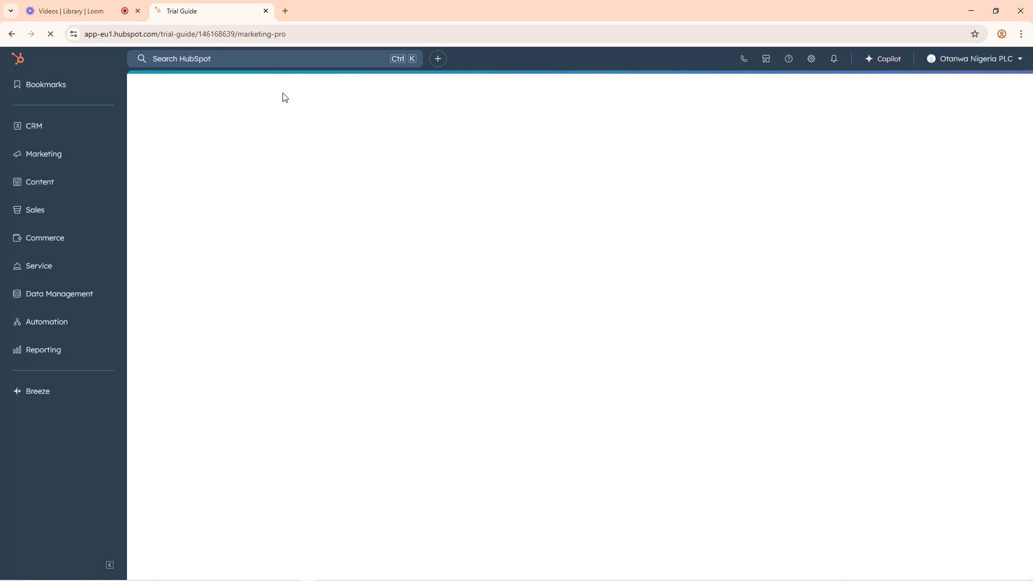
Step: Run an internet speed test on fast.com in a new browser tab
{"action": "left_click", "coordinate": [286, 15]}
{"action": "type", "text": "f"}
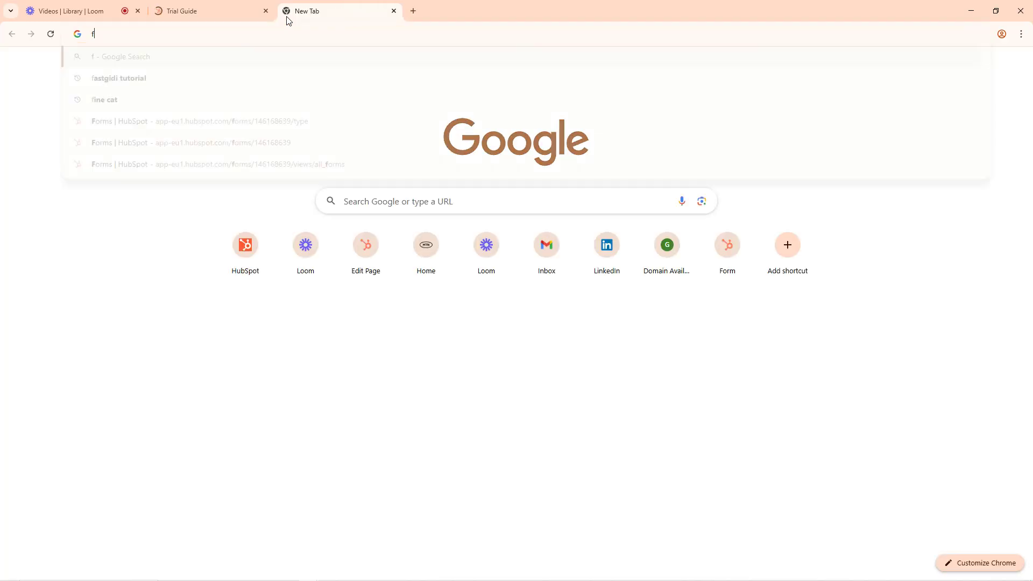
{"action": "type", "text": "ast.com"}
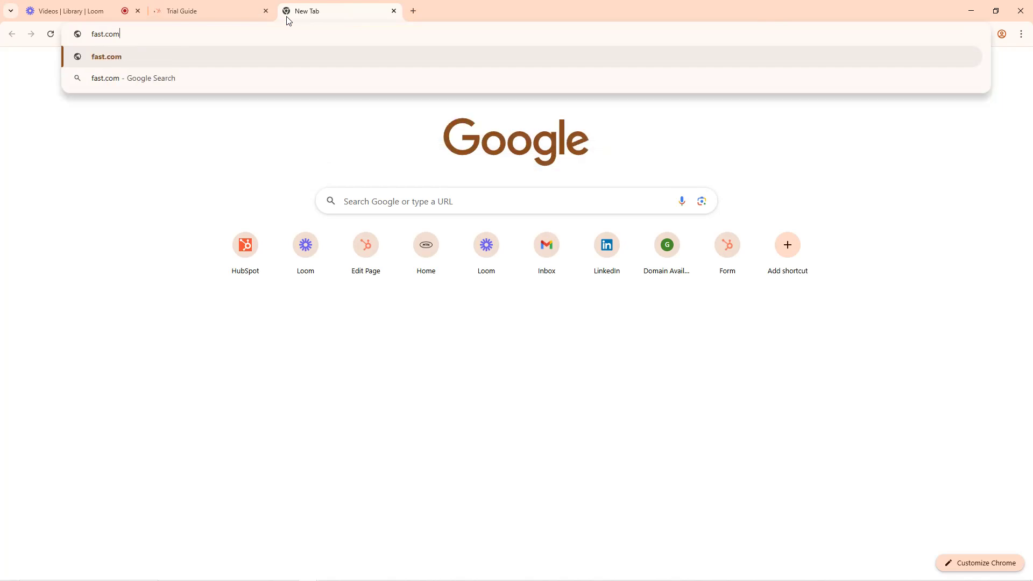
{"action": "key", "text": "Return"}
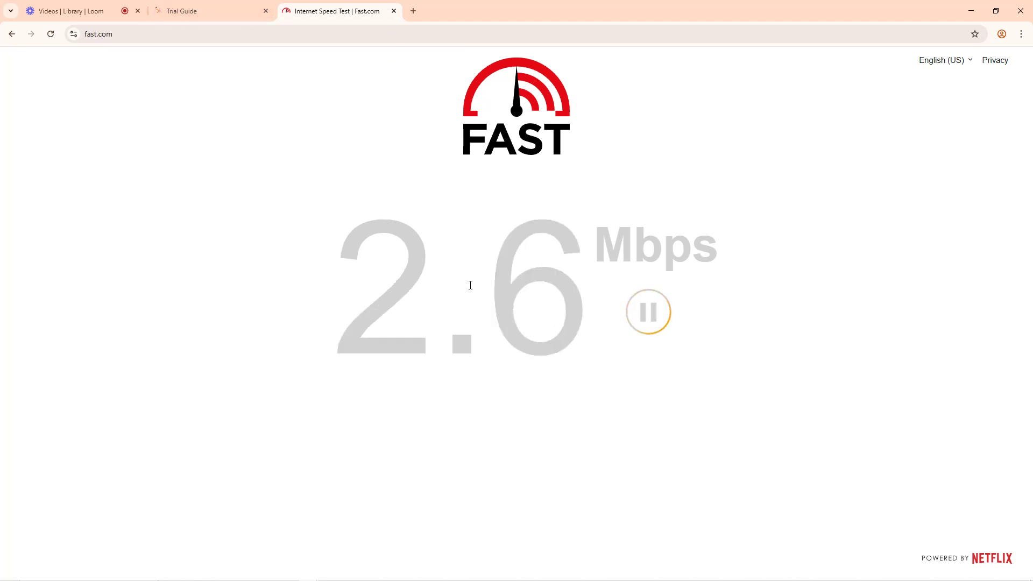
Step: Switch to the Google Meet window, check both running calls, and return to the speed test window
{"action": "mouse_move", "coordinate": [311, 562]}
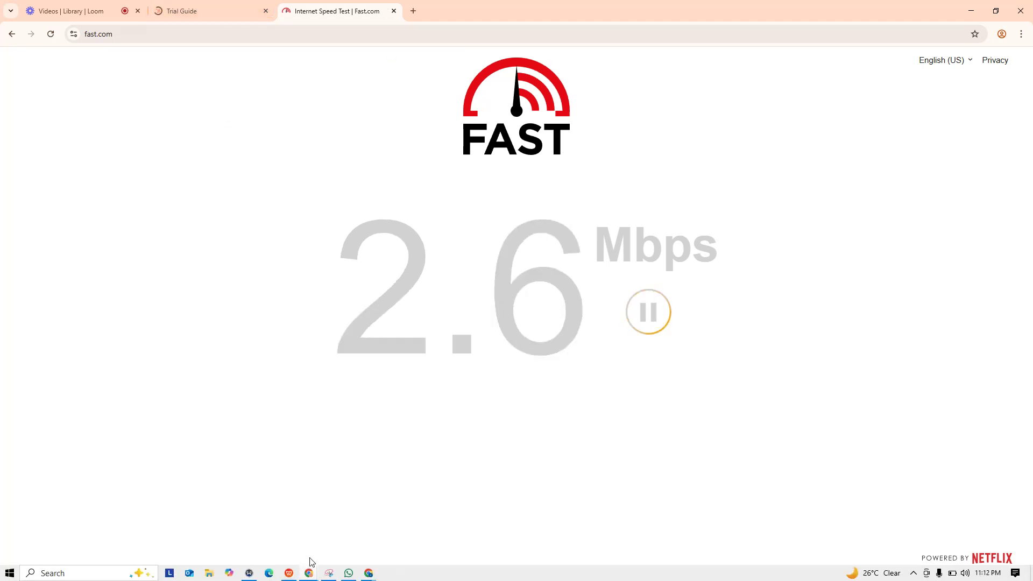
{"action": "mouse_move", "coordinate": [369, 573]}
{"action": "left_click", "coordinate": [278, 508]}
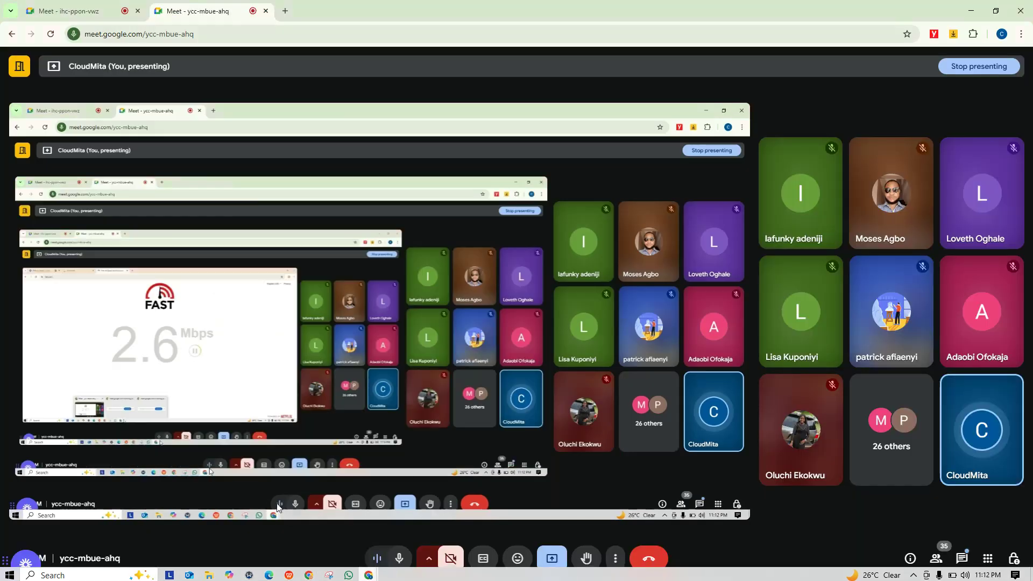
{"action": "left_click", "coordinate": [79, 8]}
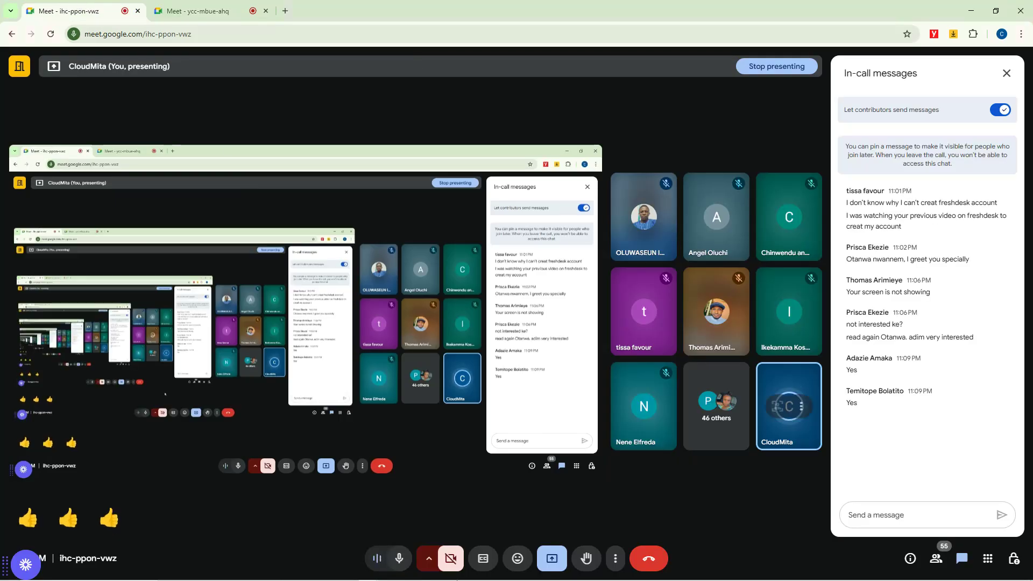
{"action": "mouse_move", "coordinate": [311, 575]}
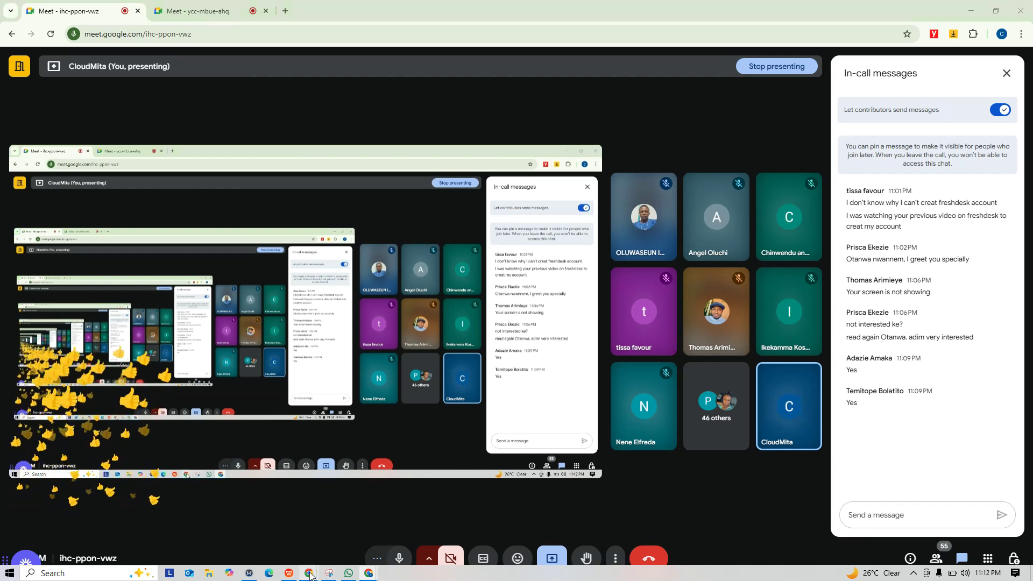
{"action": "left_click", "coordinate": [278, 514]}
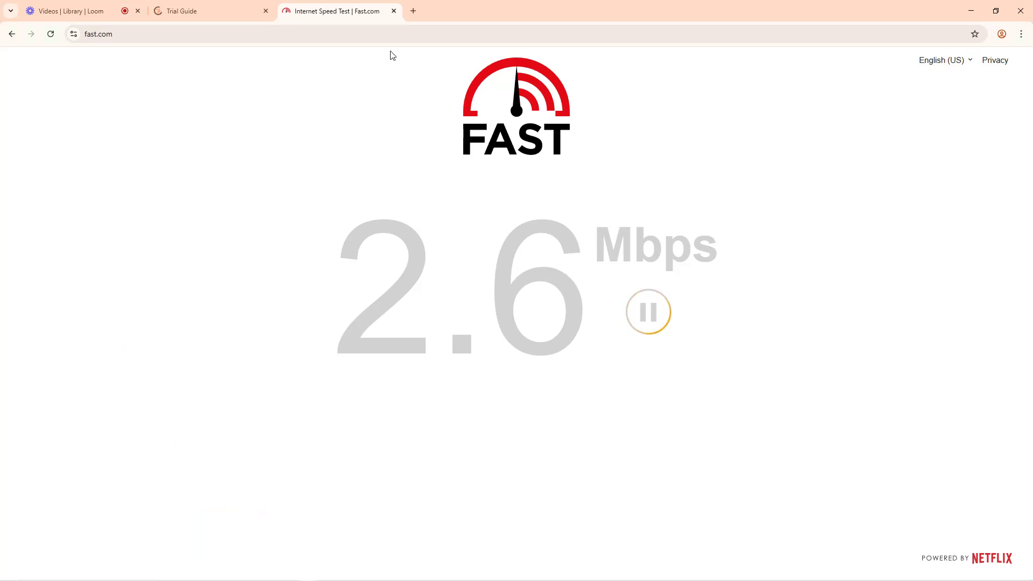
Step: Load the MTN Nigeria site in a new browser tab, and replace it with a Google search for mtnbroadband.ng
{"action": "left_click", "coordinate": [413, 11]}
{"action": "type", "text": "mtn.ng"}
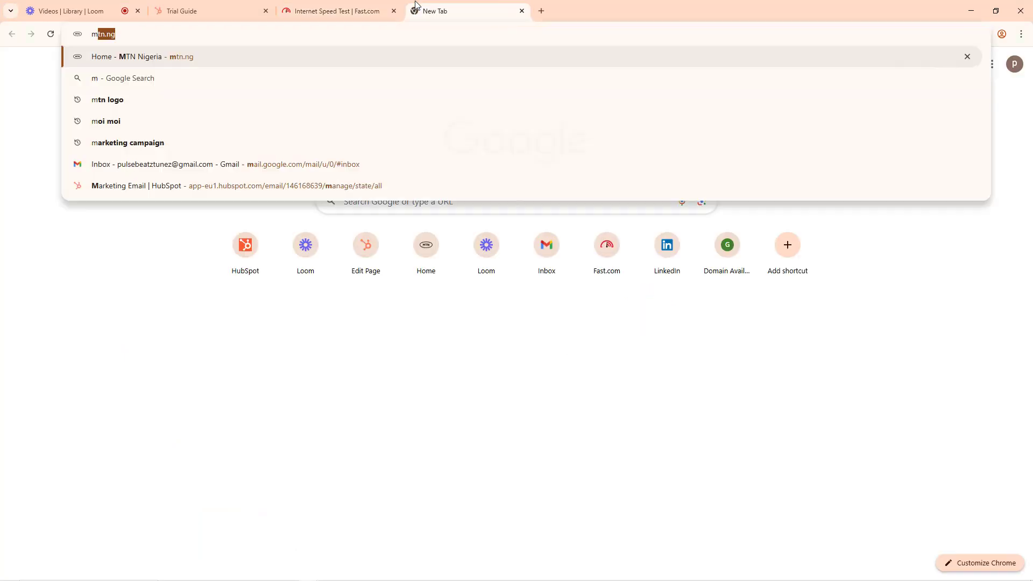
{"action": "key", "text": "Return"}
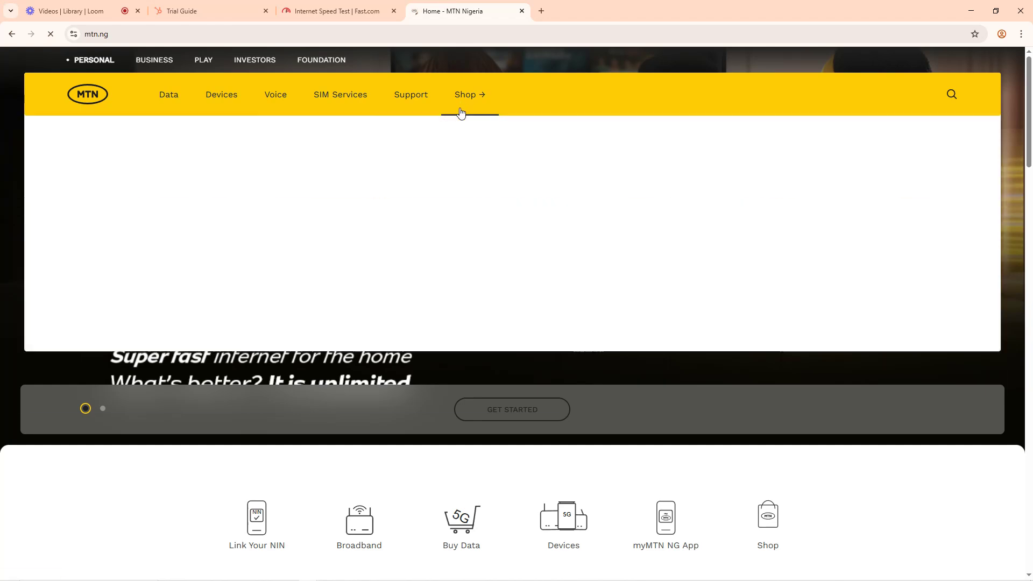
{"action": "left_click", "coordinate": [385, 33]}
{"action": "type", "text": "mtnbr"}
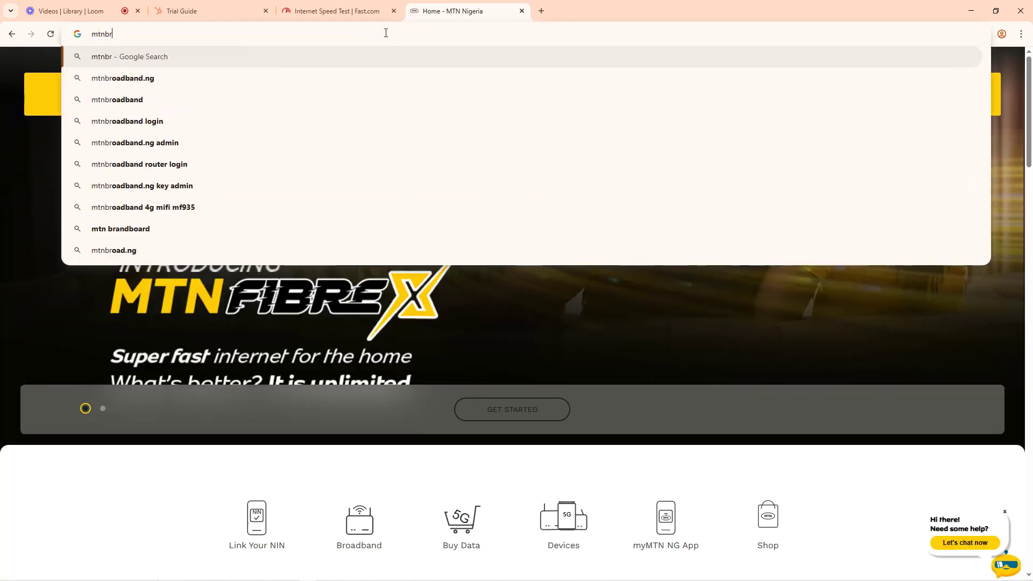
{"action": "key", "text": "Down"}
{"action": "key", "text": "Return"}
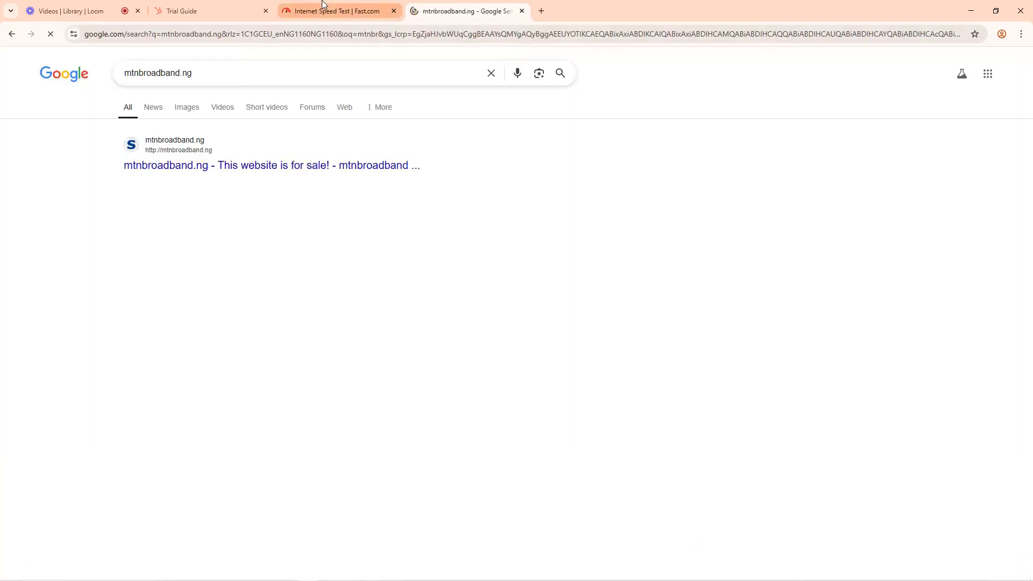
Step: Show the detailed results of the Fast.com speed test and check the Loom recording in progress
{"action": "left_click", "coordinate": [323, 7]}
{"action": "left_click", "coordinate": [486, 429]}
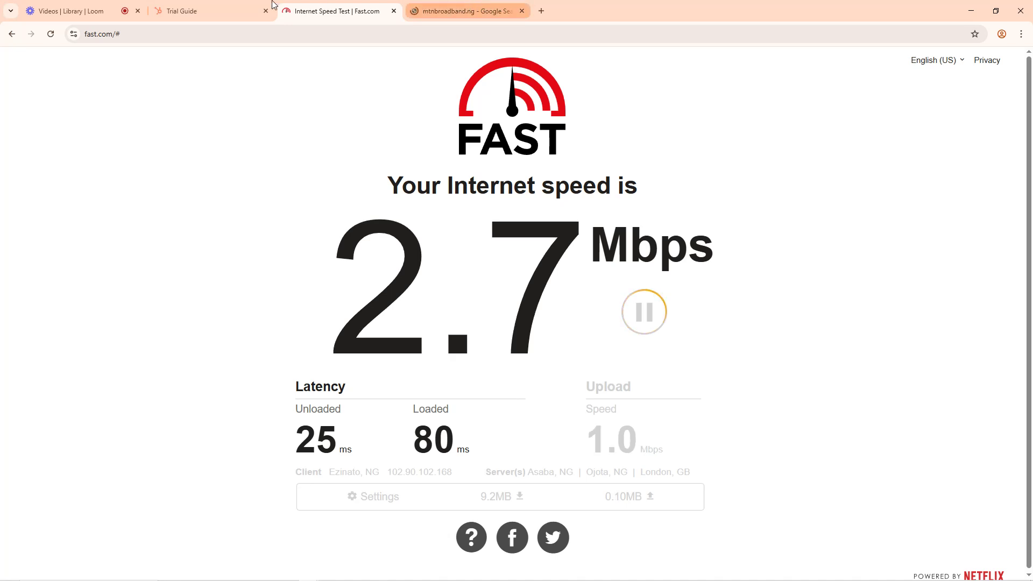
{"action": "left_click", "coordinate": [75, 11]}
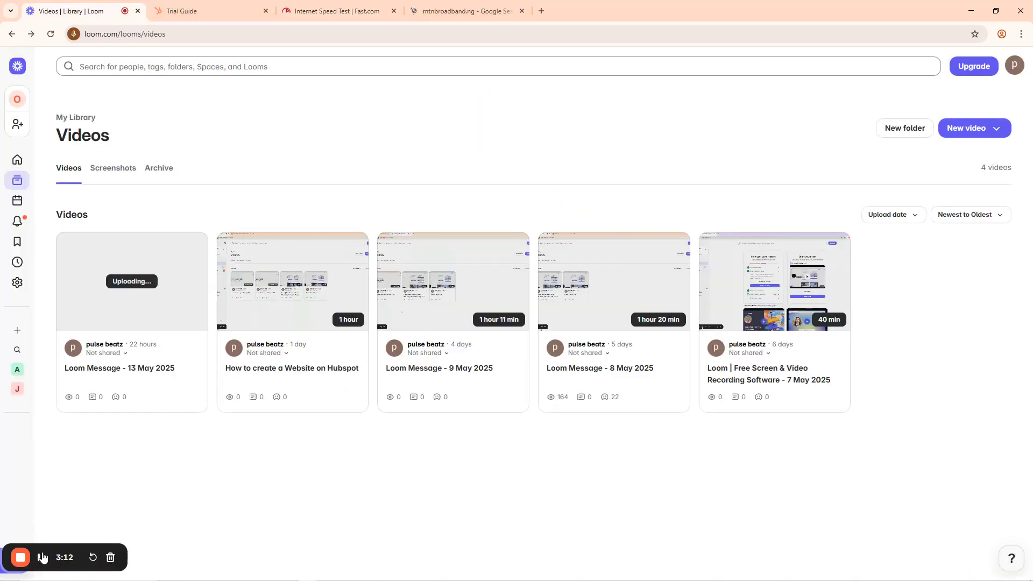
Step: Return to the HubSpot trial guide and open the Workflows page under Automation
{"action": "left_click", "coordinate": [211, 6]}
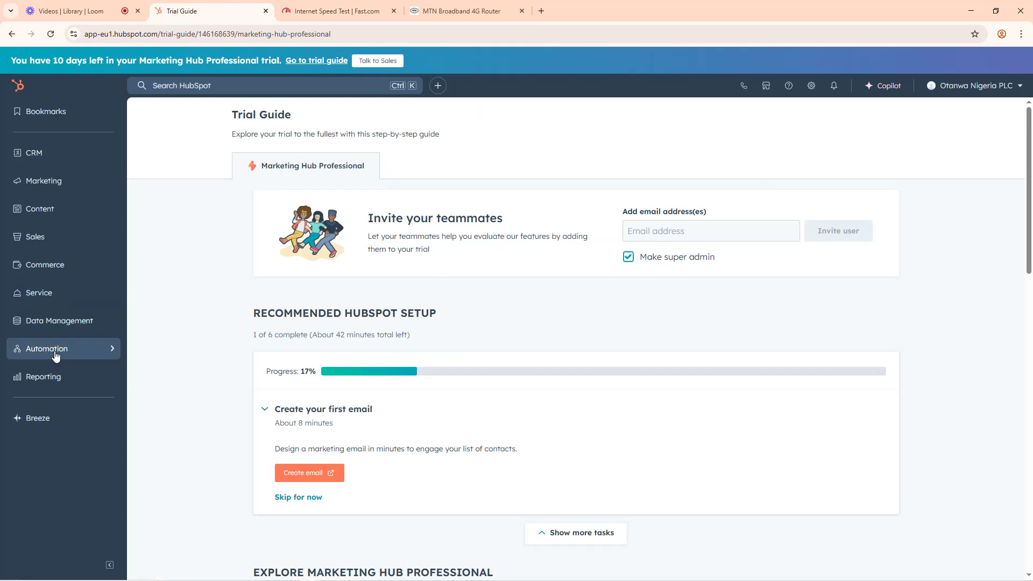
{"action": "mouse_move", "coordinate": [55, 355]}
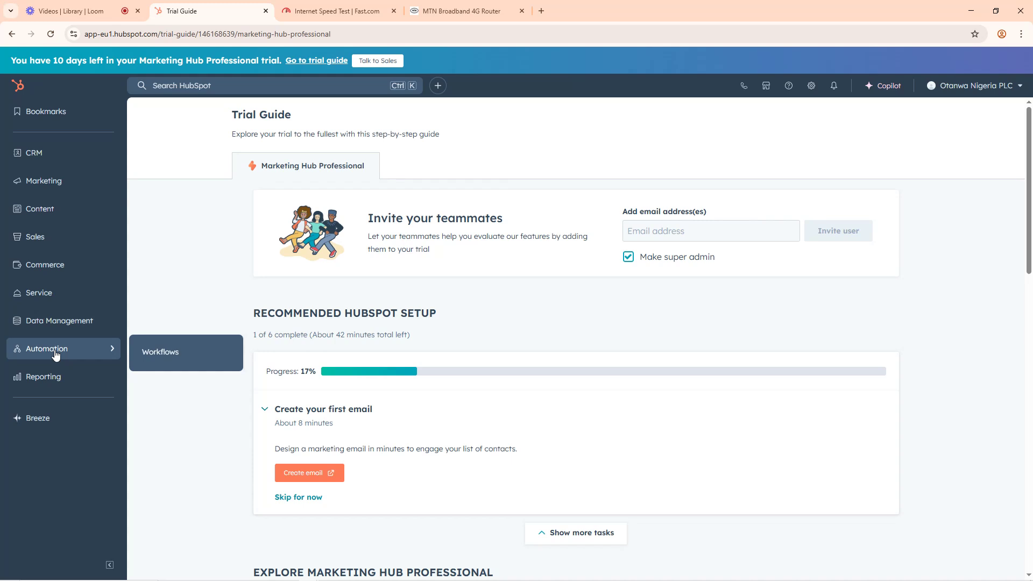
{"action": "left_click", "coordinate": [168, 355]}
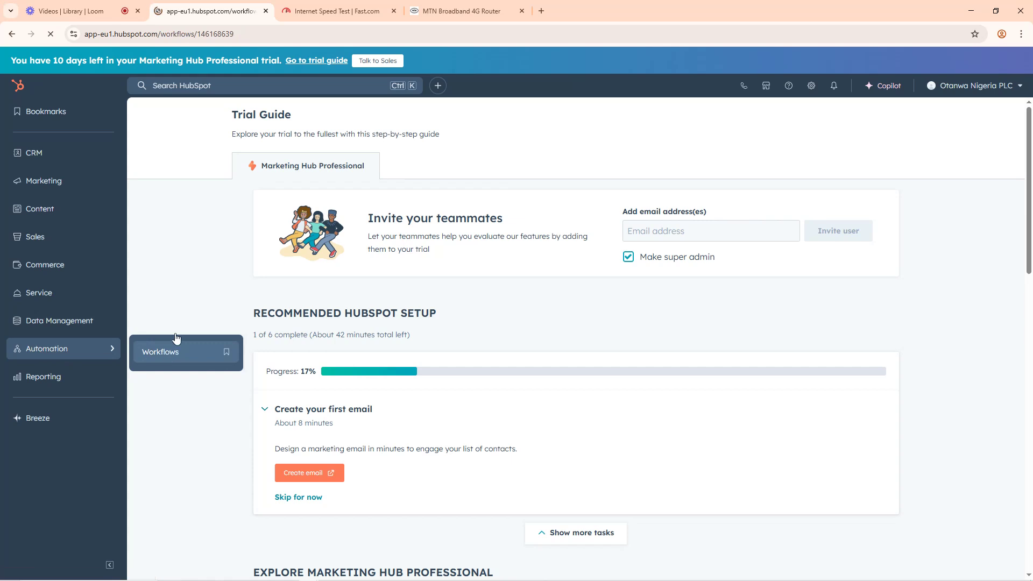
Step: Rerun the Fast.com speed test and return to the HubSpot Workflows page
{"action": "mouse_move", "coordinate": [344, 4]}
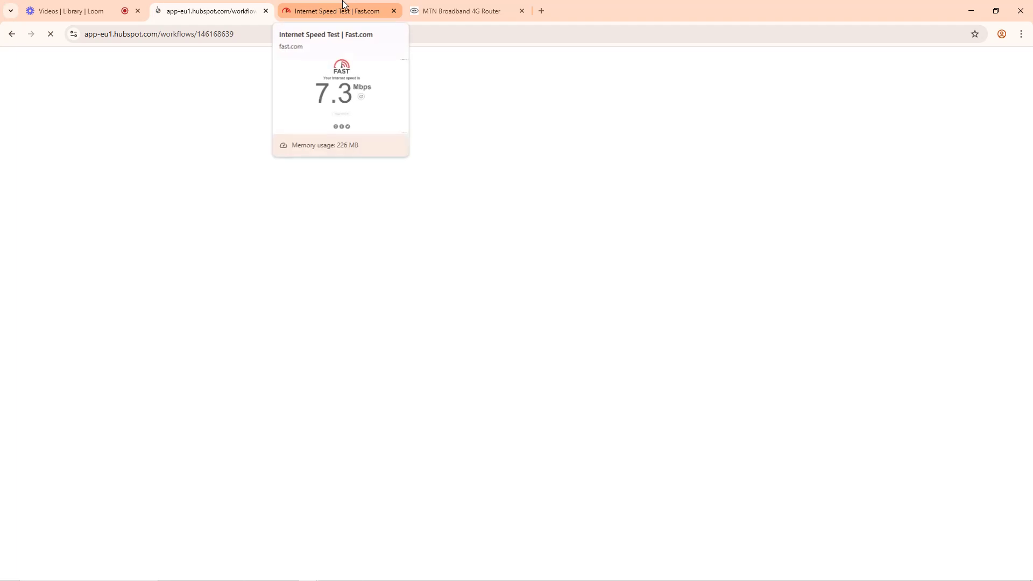
{"action": "left_click", "coordinate": [345, 4]}
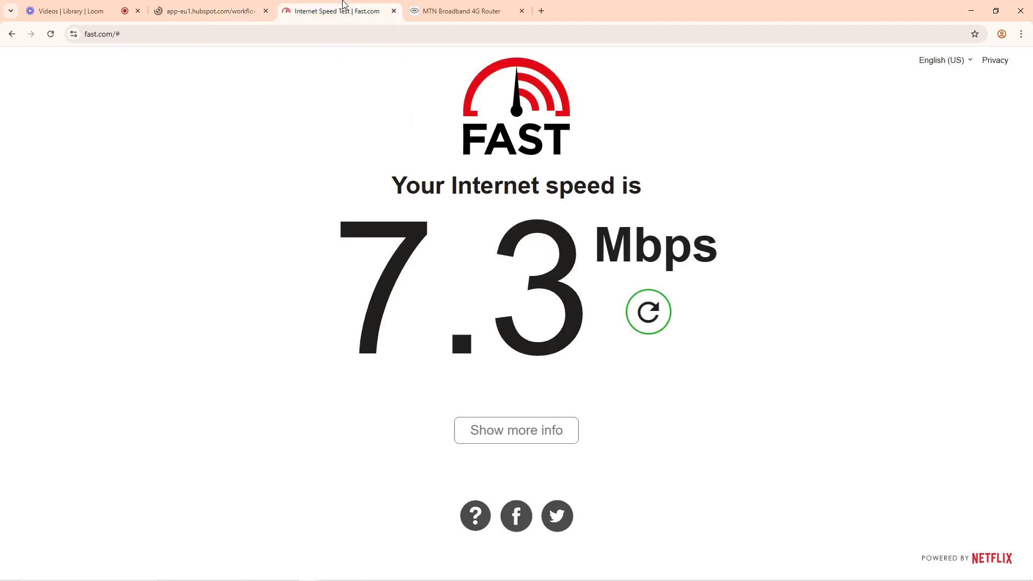
{"action": "left_click", "coordinate": [51, 34]}
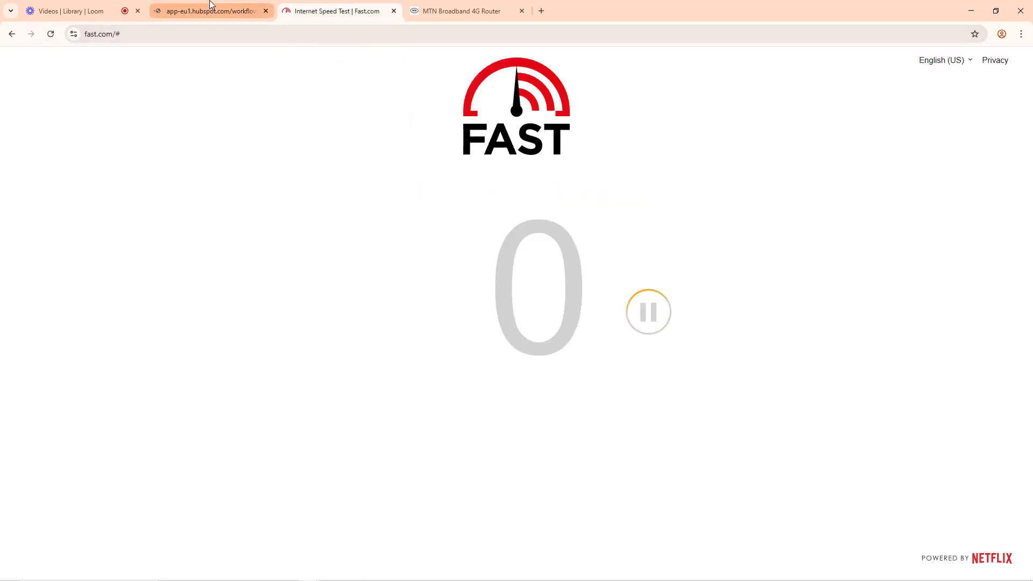
{"action": "mouse_move", "coordinate": [209, 3]}
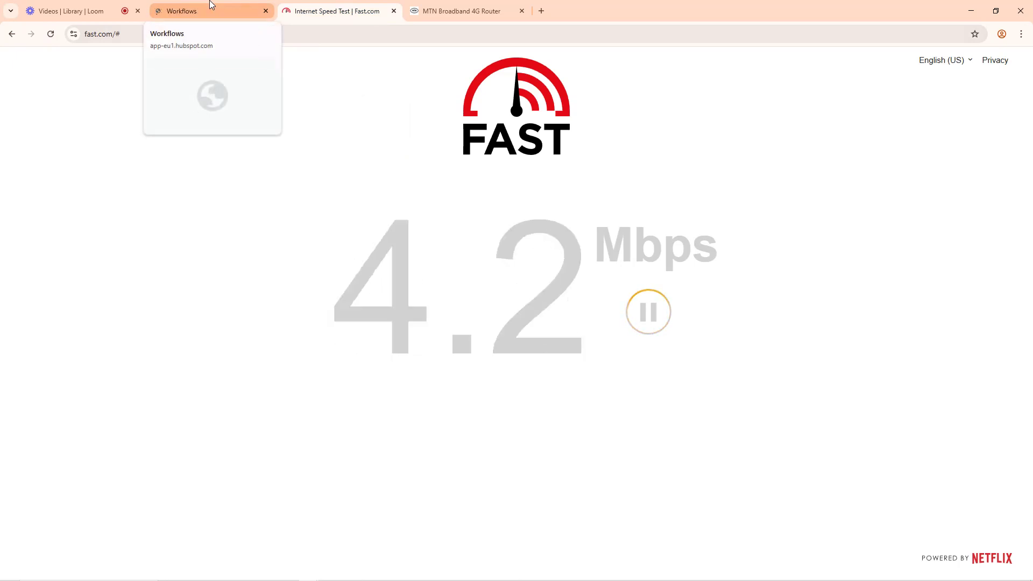
{"action": "left_click", "coordinate": [211, 4]}
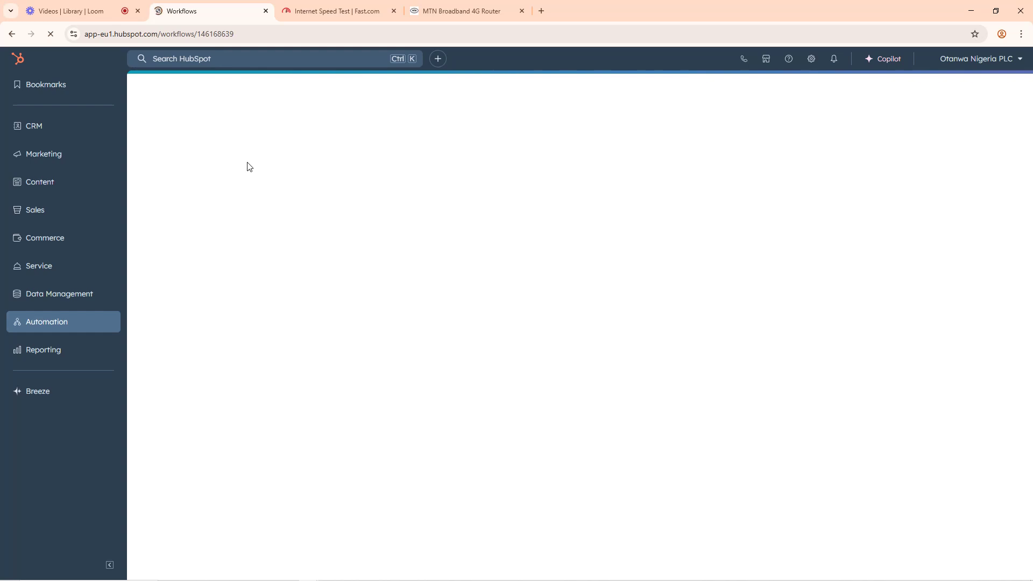
Step: Switch to the MTN Broadband 4G Router page, set the Network Mode to Auto and save the setting
{"action": "left_click", "coordinate": [364, 5]}
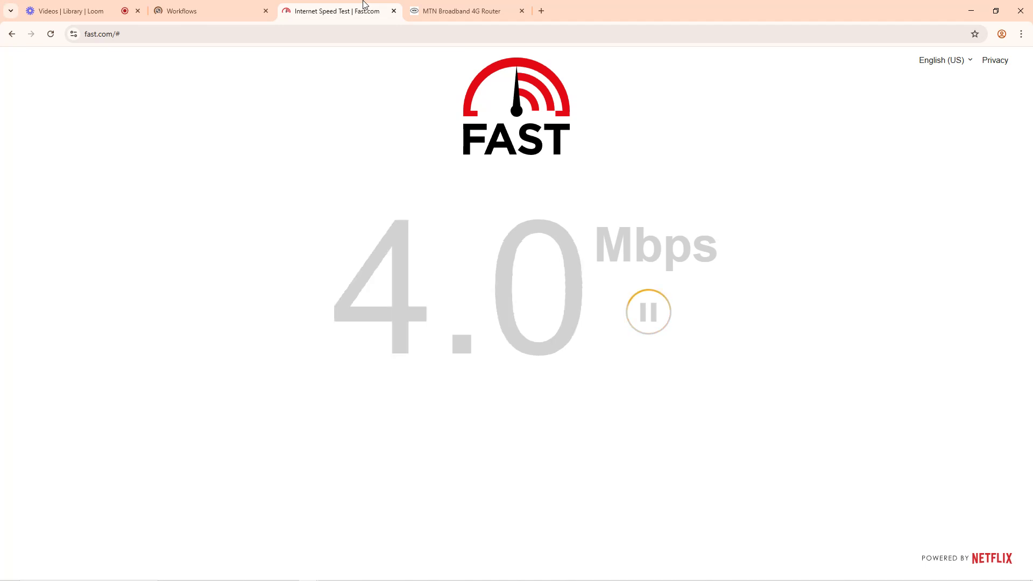
{"action": "left_click", "coordinate": [441, 12]}
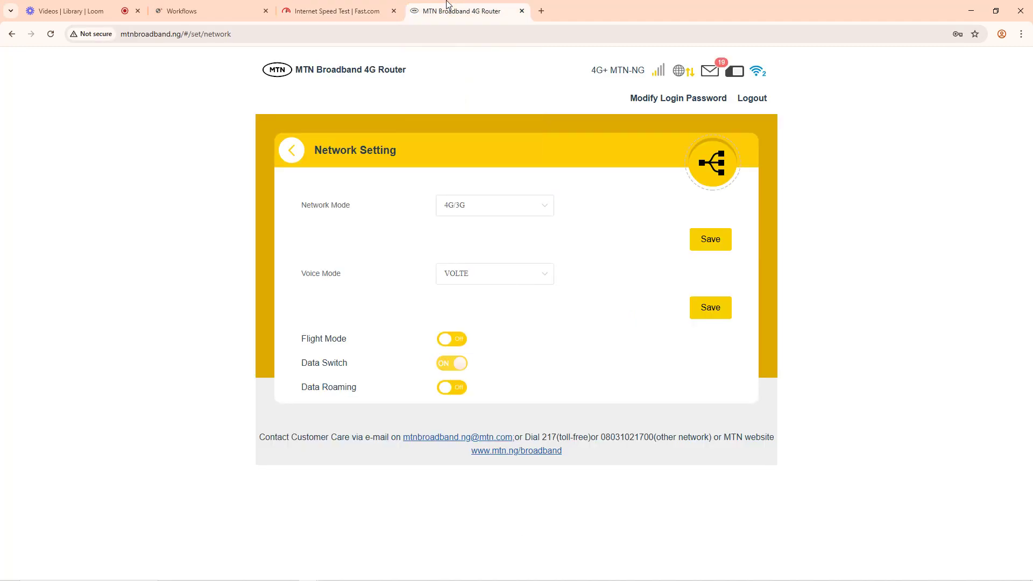
{"action": "left_click", "coordinate": [461, 209]}
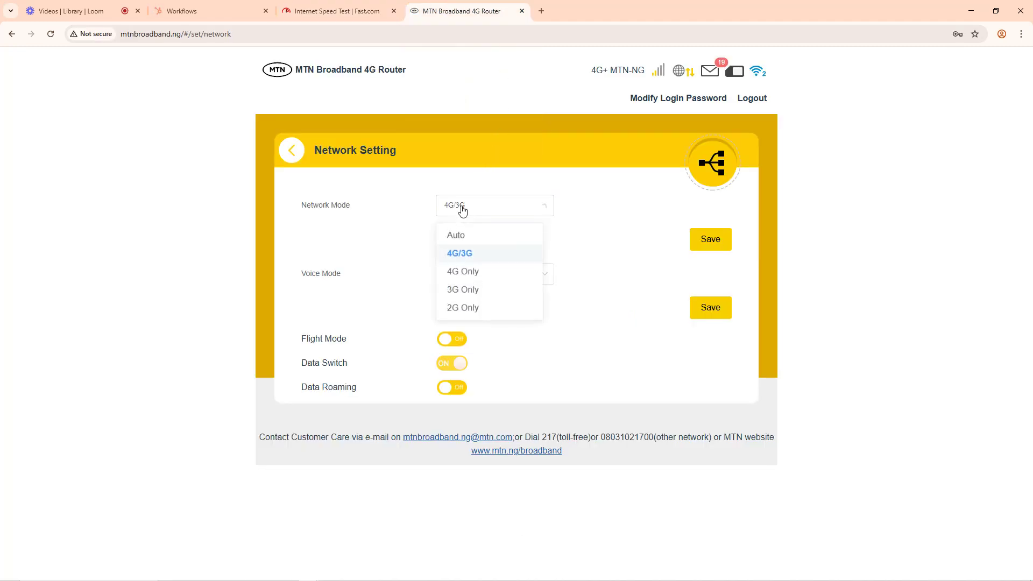
{"action": "left_click", "coordinate": [460, 237]}
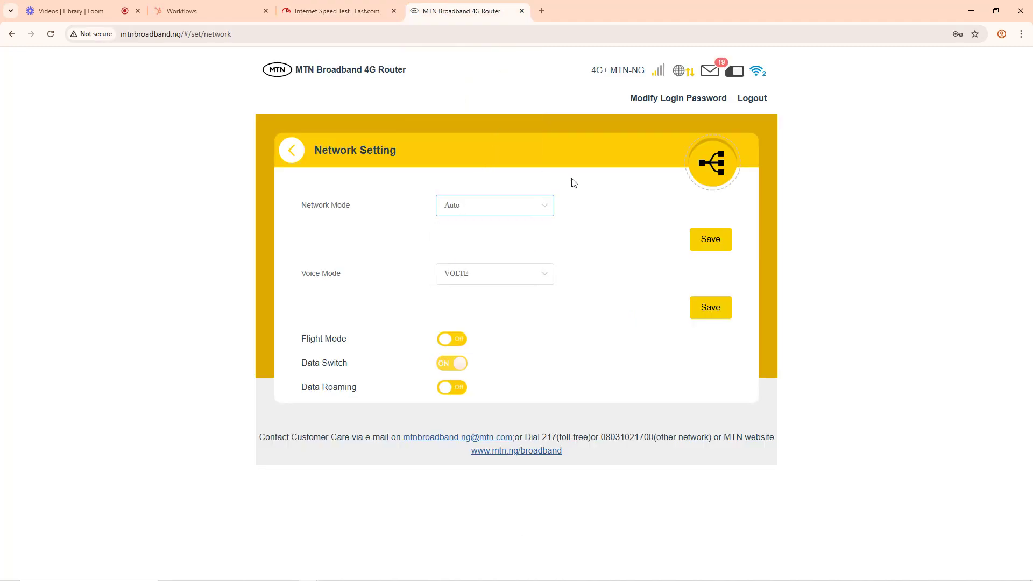
{"action": "left_click", "coordinate": [711, 247]}
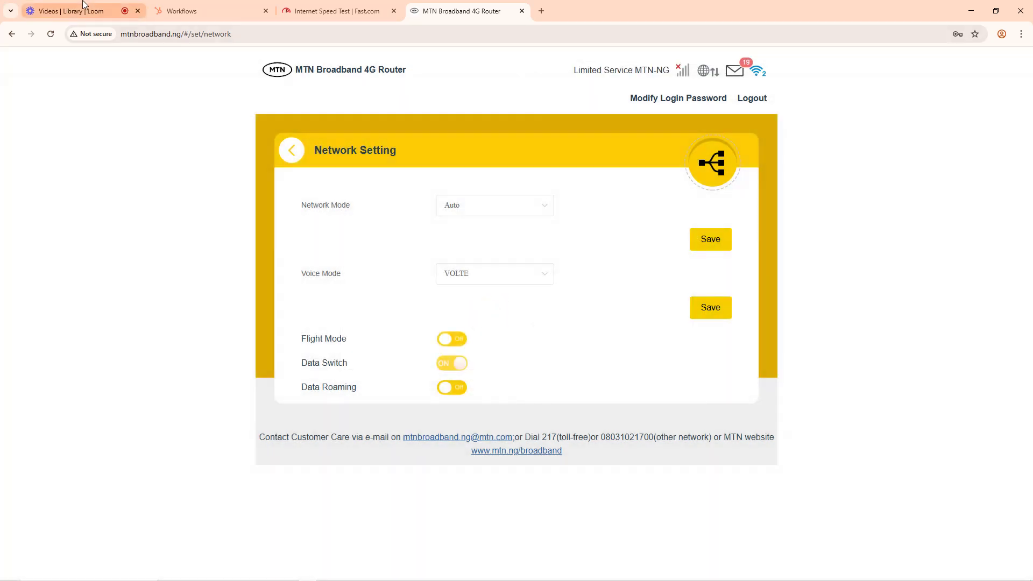
Step: Pause and resume the Loom recording, and return to the HubSpot Workflows page
{"action": "left_click", "coordinate": [70, 11]}
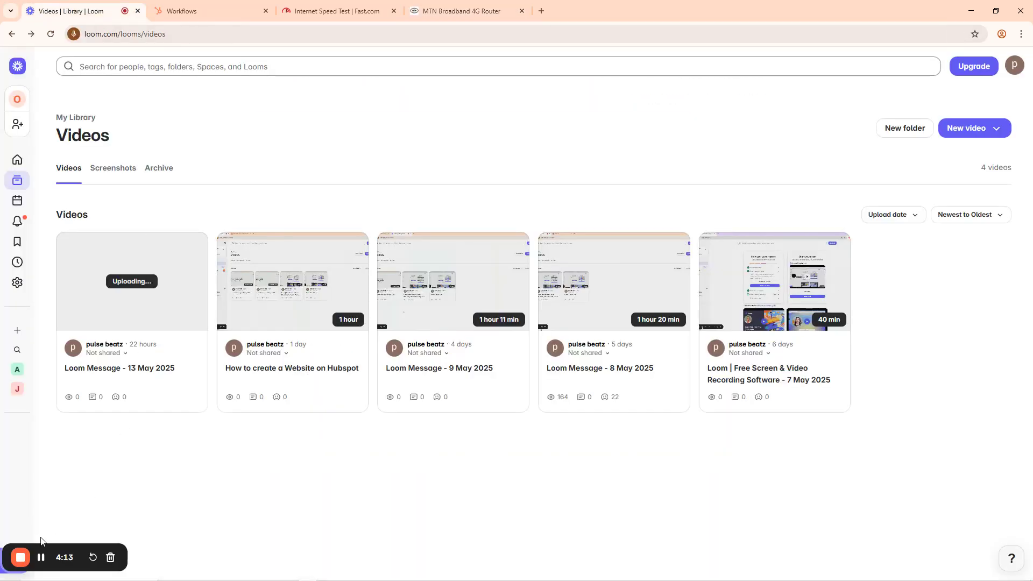
{"action": "left_click", "coordinate": [41, 560]}
{"action": "left_click", "coordinate": [41, 559]}
{"action": "left_click", "coordinate": [215, 11]}
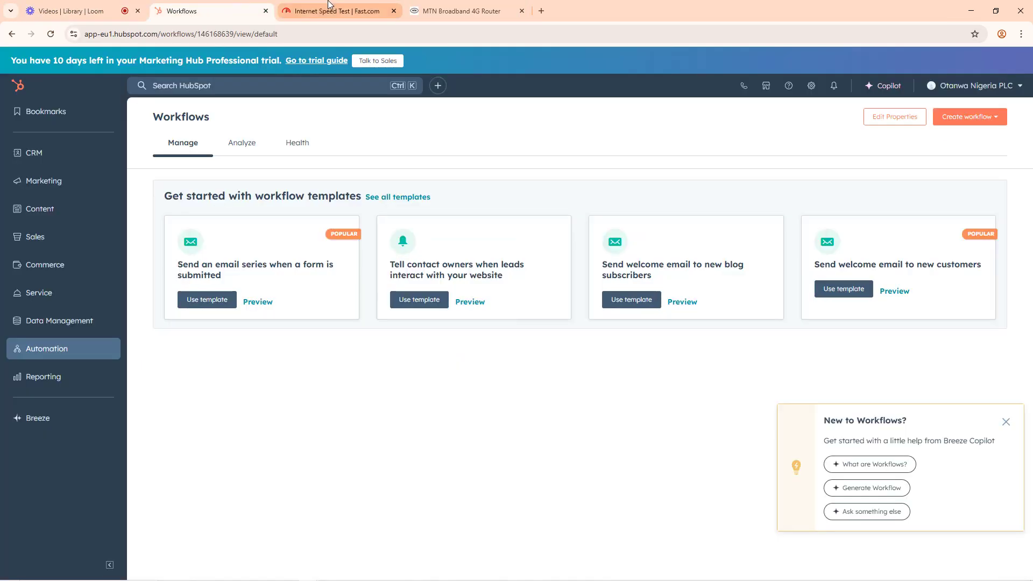
Step: Check the running Fast.com speed test and go back to the Workflows page
{"action": "mouse_move", "coordinate": [353, 7]}
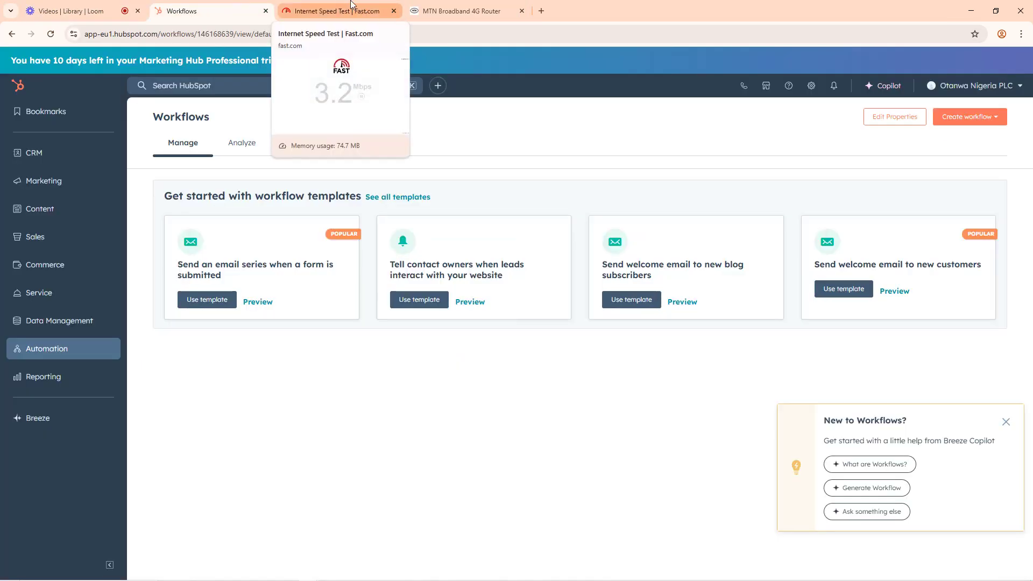
{"action": "left_click", "coordinate": [383, 12]}
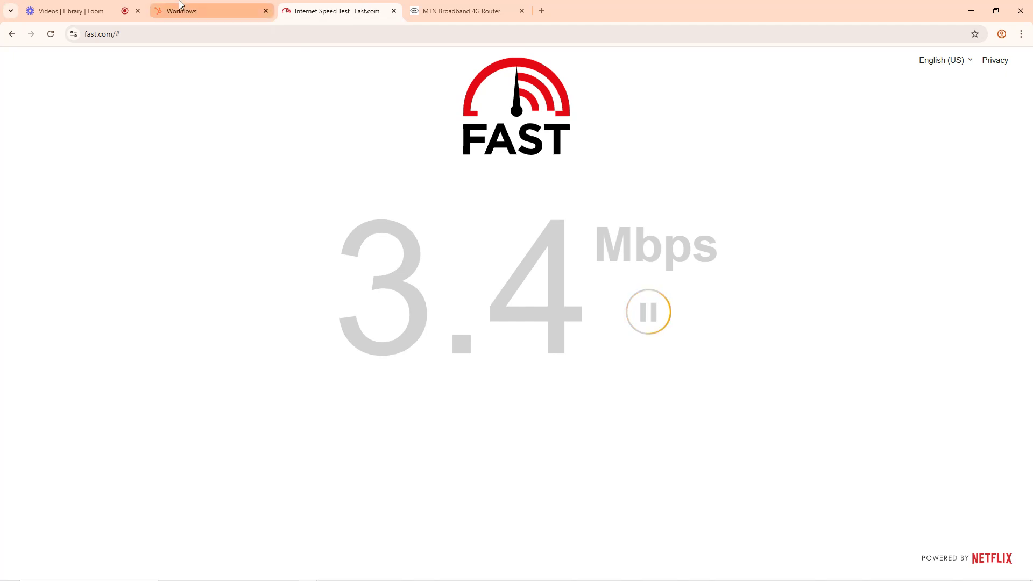
{"action": "left_click", "coordinate": [199, 11]}
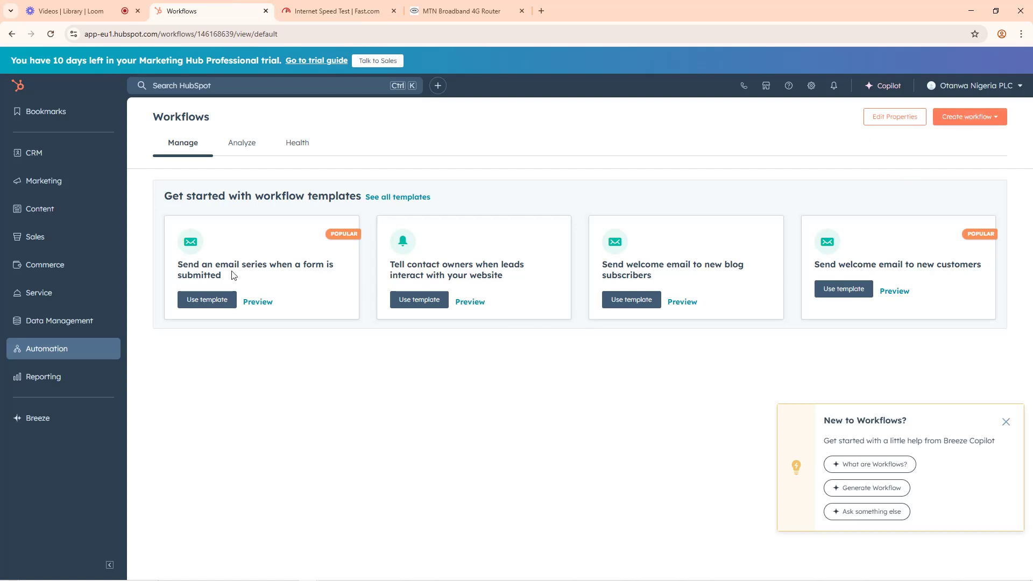
Step: Highlight the email series template title and the "Get started with workflow templates" heading, and check the Loom recording
{"action": "left_click_drag", "start_coordinate": [179, 266], "coordinate": [238, 265]}
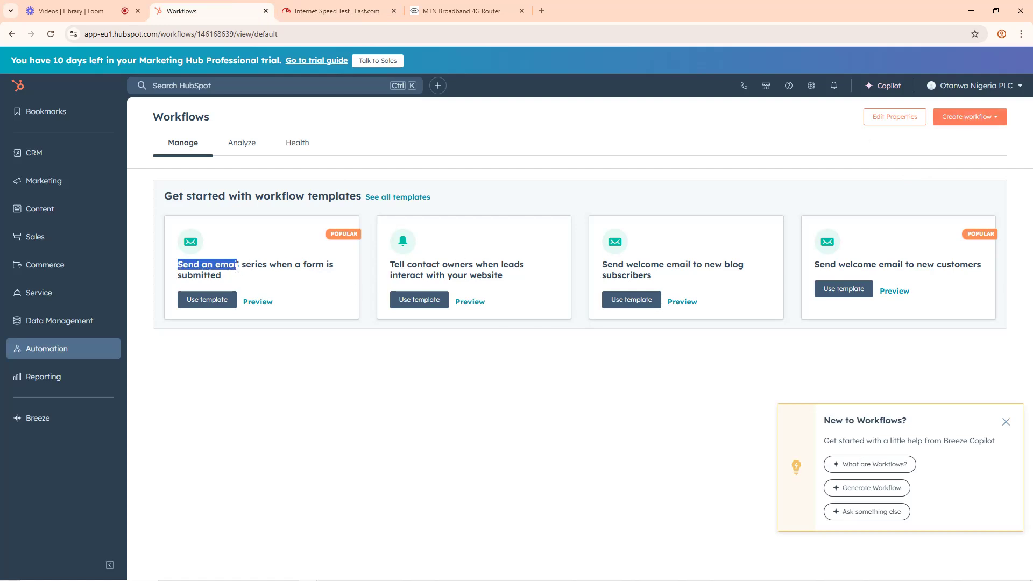
{"action": "left_click", "coordinate": [205, 272]}
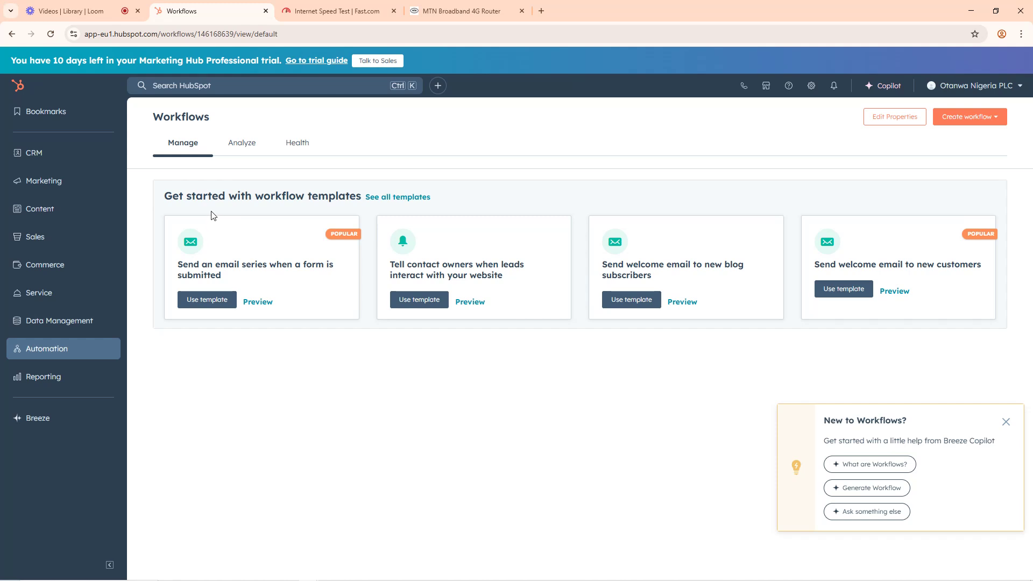
{"action": "left_click_drag", "start_coordinate": [163, 201], "coordinate": [366, 200]}
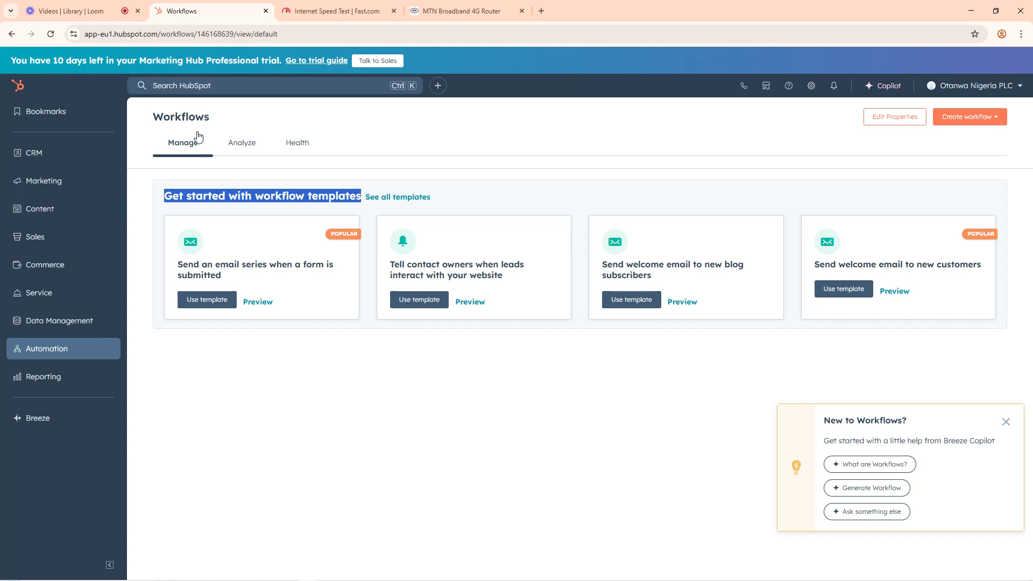
{"action": "left_click", "coordinate": [102, 10]}
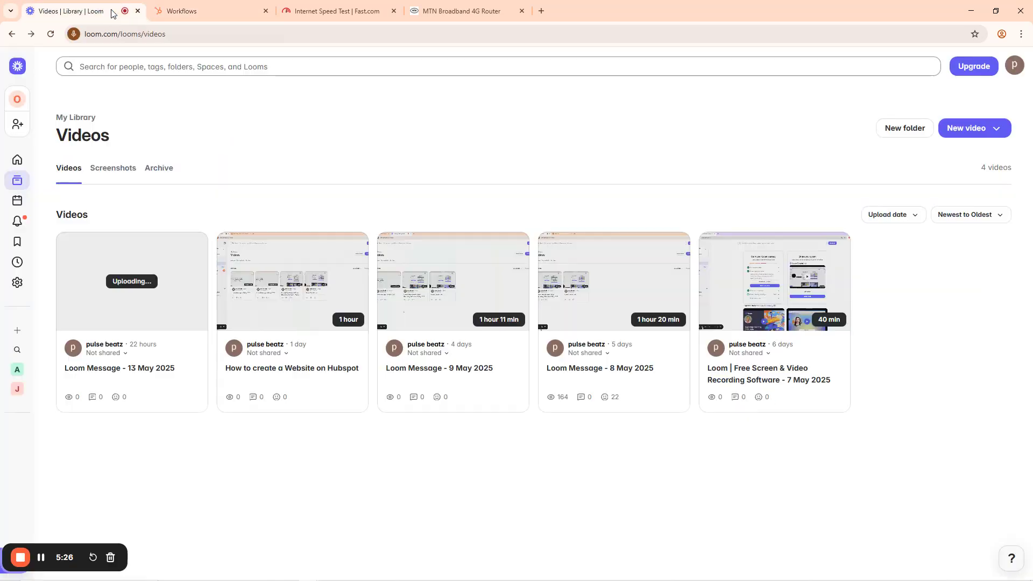
{"action": "left_click", "coordinate": [197, 6]}
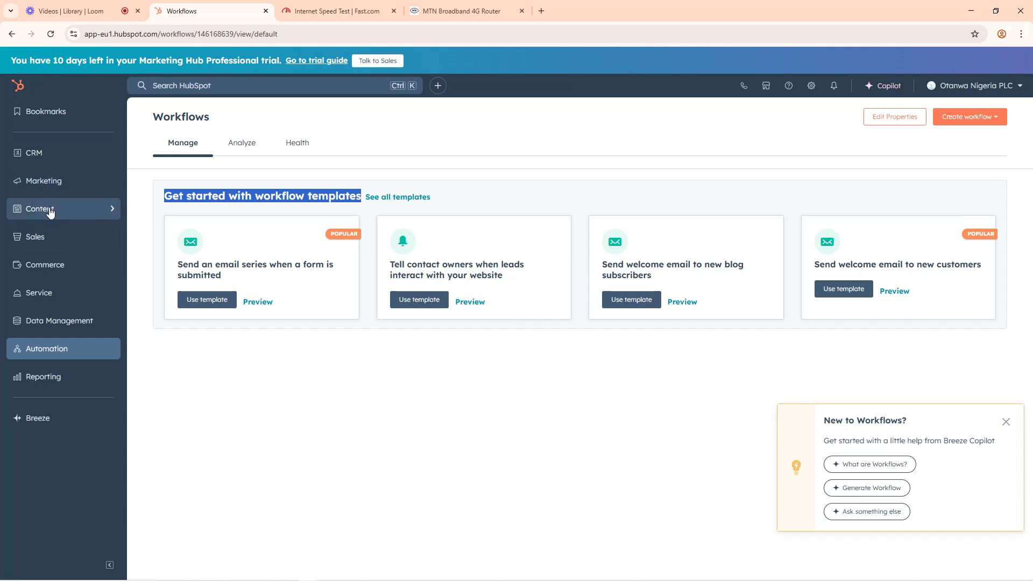
Step: Open HubSpot's Marketing Forms page in a new browser tab and switch to it
{"action": "left_click", "coordinate": [51, 181]}
{"action": "right_click", "coordinate": [161, 302]}
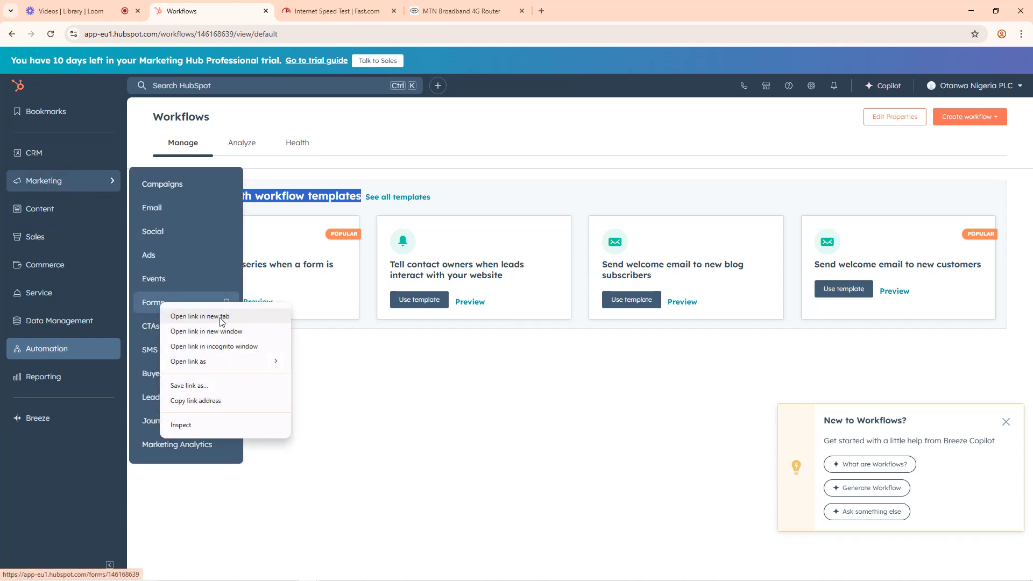
{"action": "left_click", "coordinate": [221, 317]}
{"action": "left_click", "coordinate": [330, 4]}
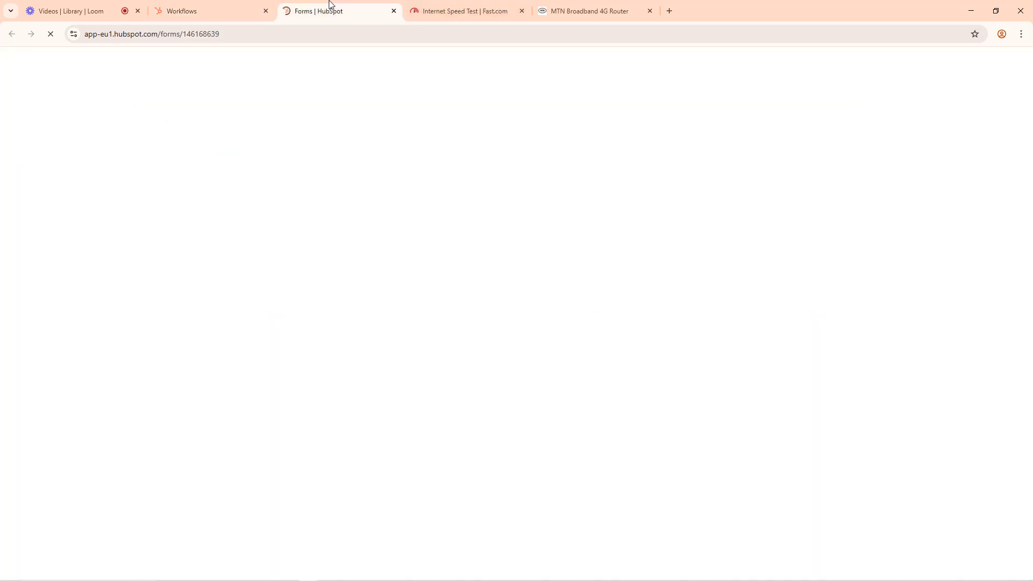
Step: Rerun the Fast.com speed test and return to the HubSpot Forms page
{"action": "left_click", "coordinate": [452, 7]}
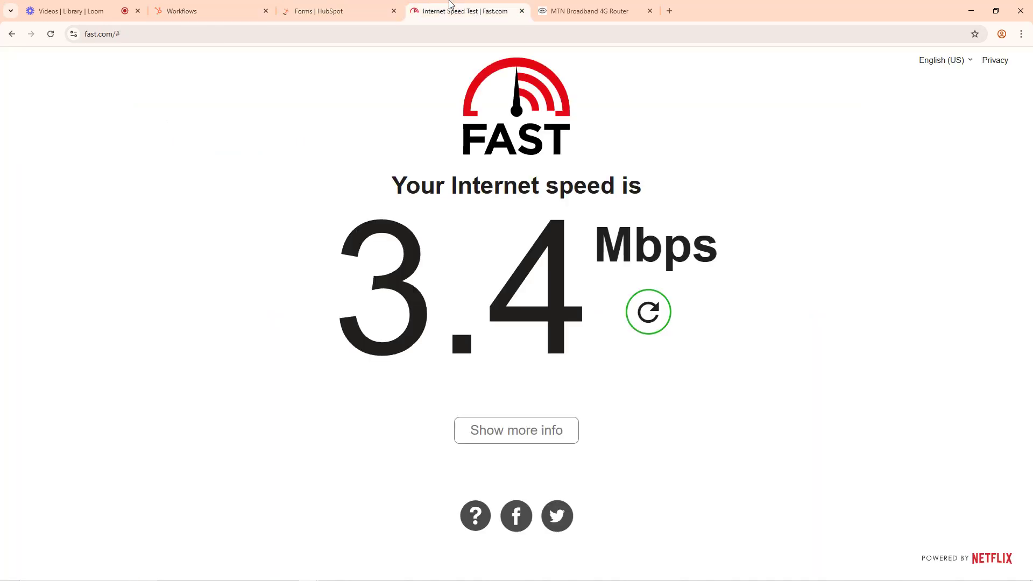
{"action": "left_click", "coordinate": [51, 34]}
{"action": "left_click", "coordinate": [368, 6]}
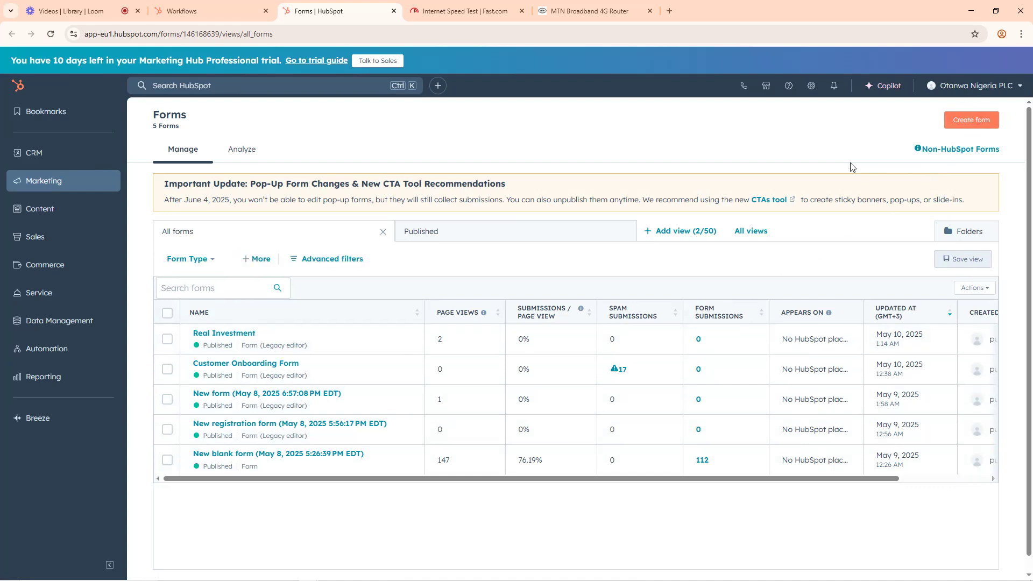
Step: Create a new form with the Legacy Form Editor, based on the Registration template
{"action": "left_click", "coordinate": [973, 121]}
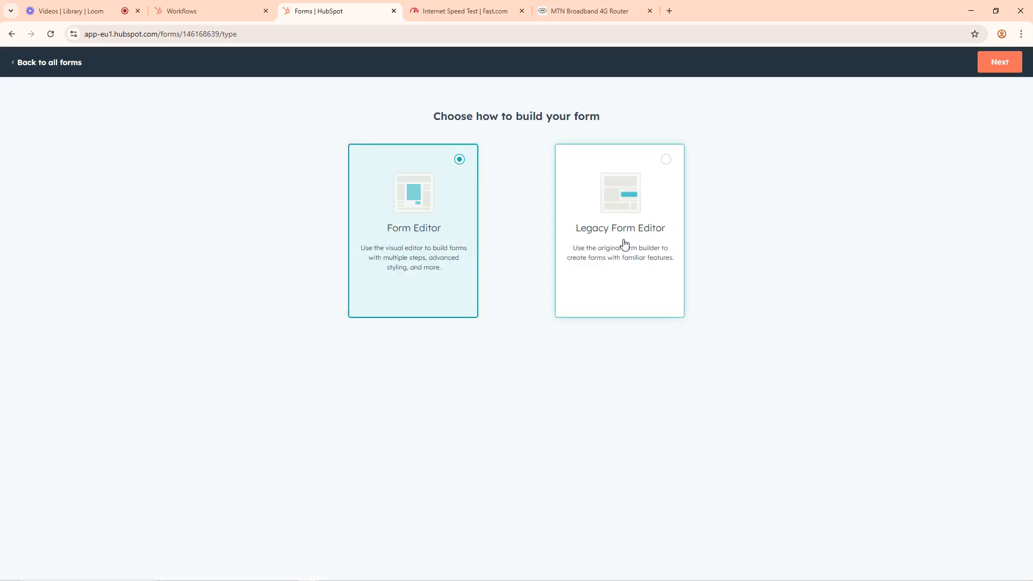
{"action": "left_click", "coordinate": [613, 236]}
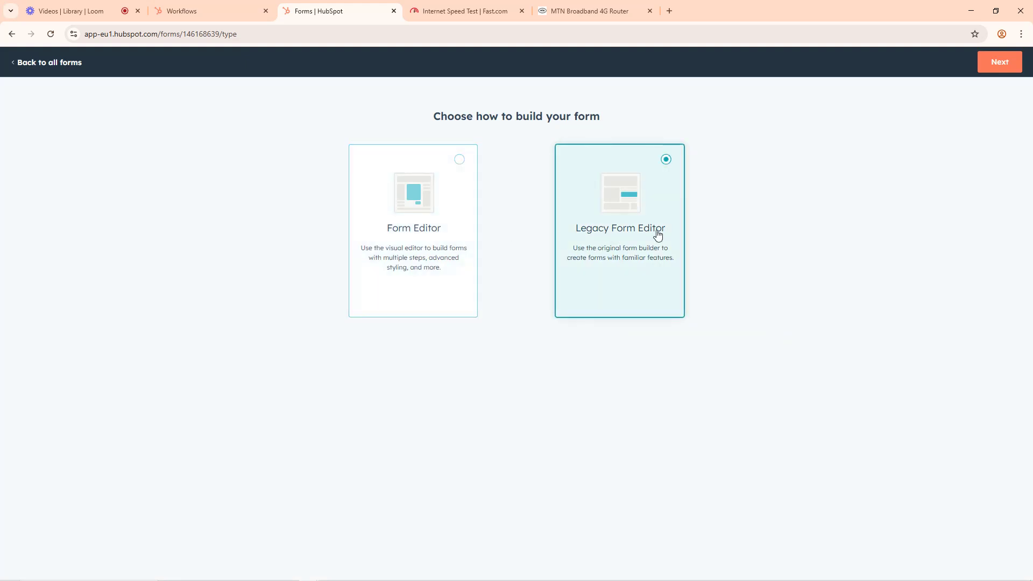
{"action": "left_click", "coordinate": [1005, 61]}
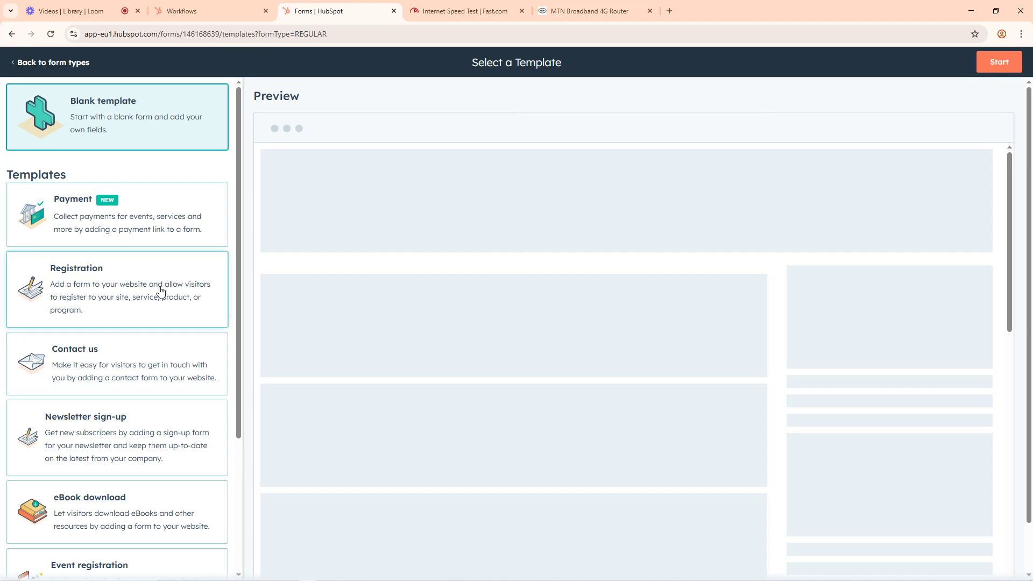
{"action": "mouse_move", "coordinate": [923, 580]}
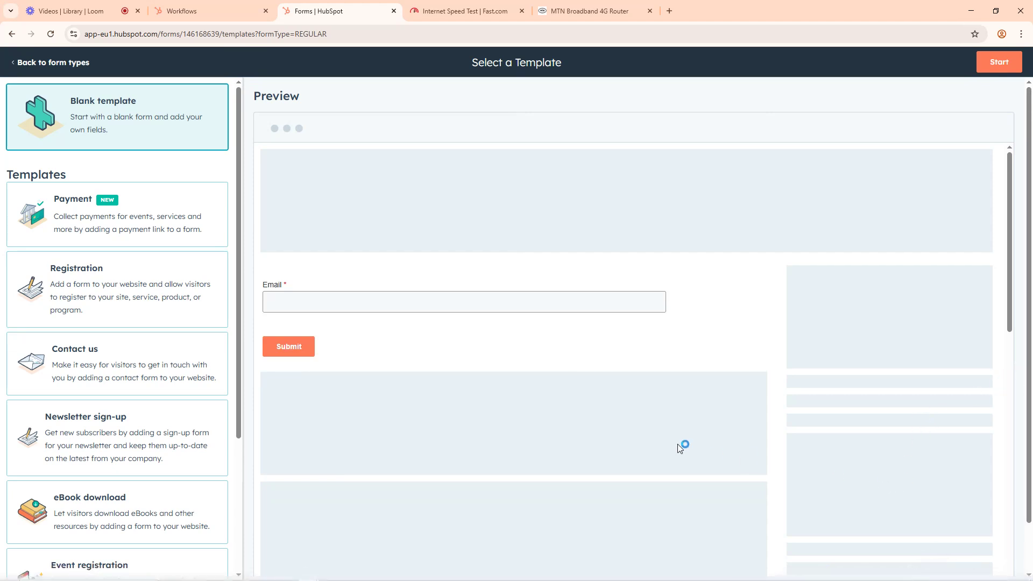
{"action": "key", "text": "XF86MonBrightnessUp"}
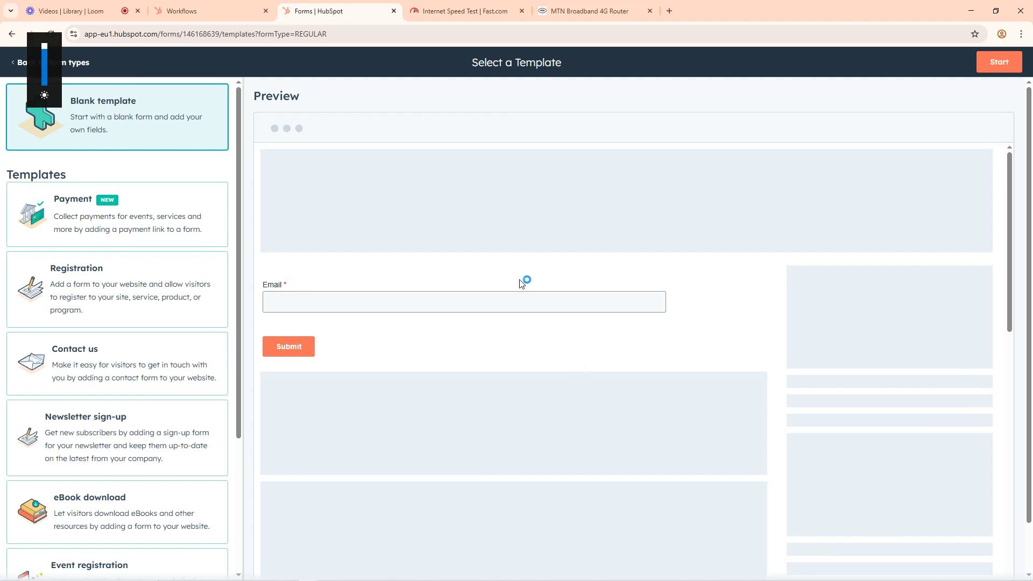
{"action": "left_click", "coordinate": [78, 290]}
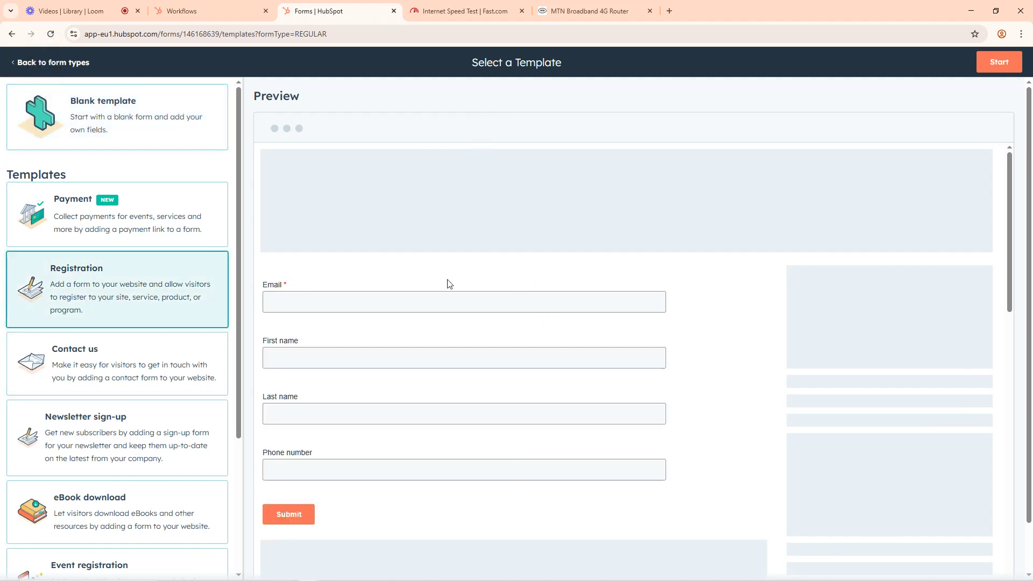
{"action": "left_click", "coordinate": [996, 63]}
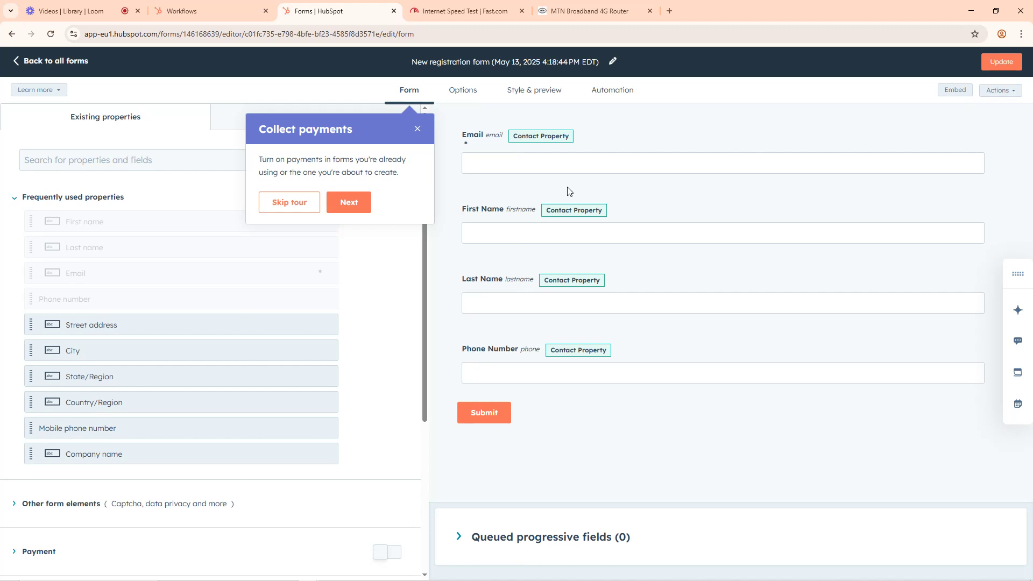
Step: Move the Email field below Last Name, and add State/Region and City fields below Phone Number
{"action": "left_click", "coordinate": [418, 129]}
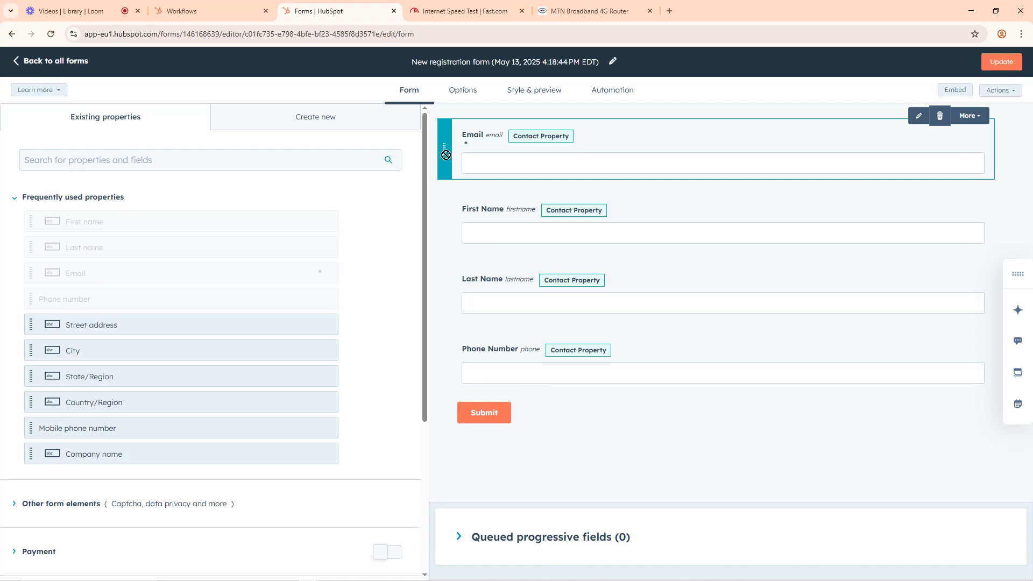
{"action": "left_click_drag", "start_coordinate": [445, 155], "coordinate": [452, 328]}
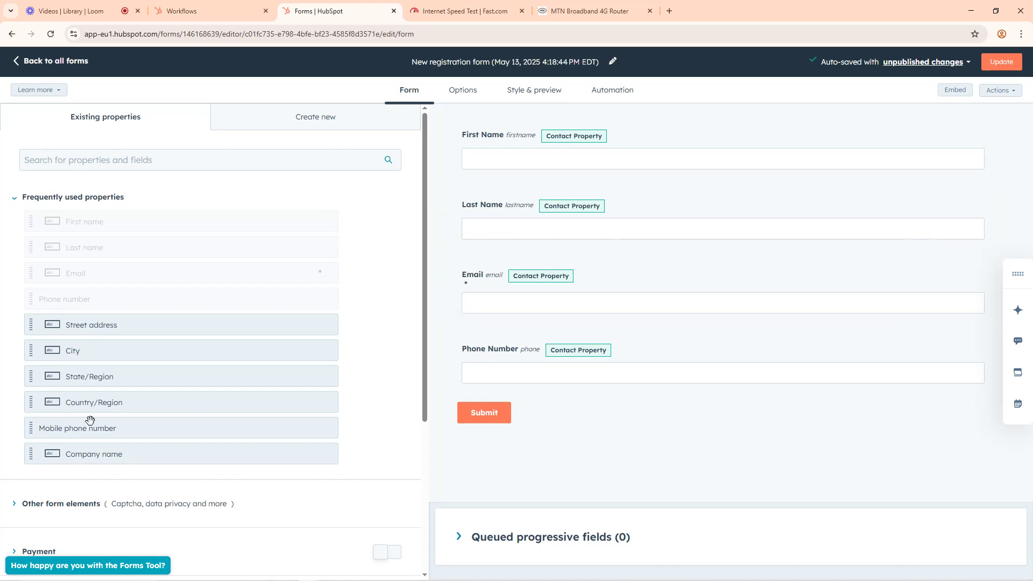
{"action": "left_click", "coordinate": [30, 376]}
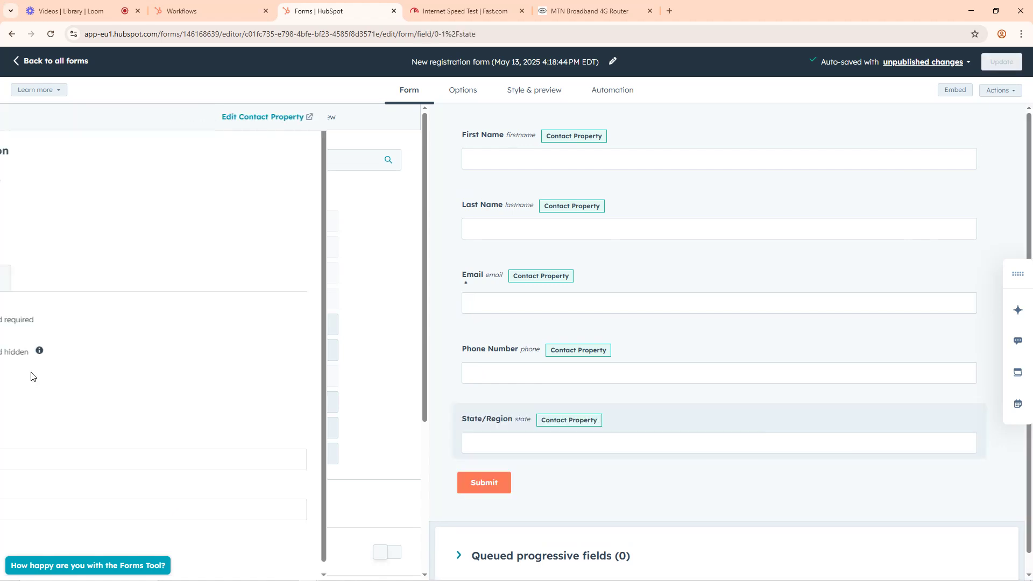
{"action": "left_click", "coordinate": [29, 118]}
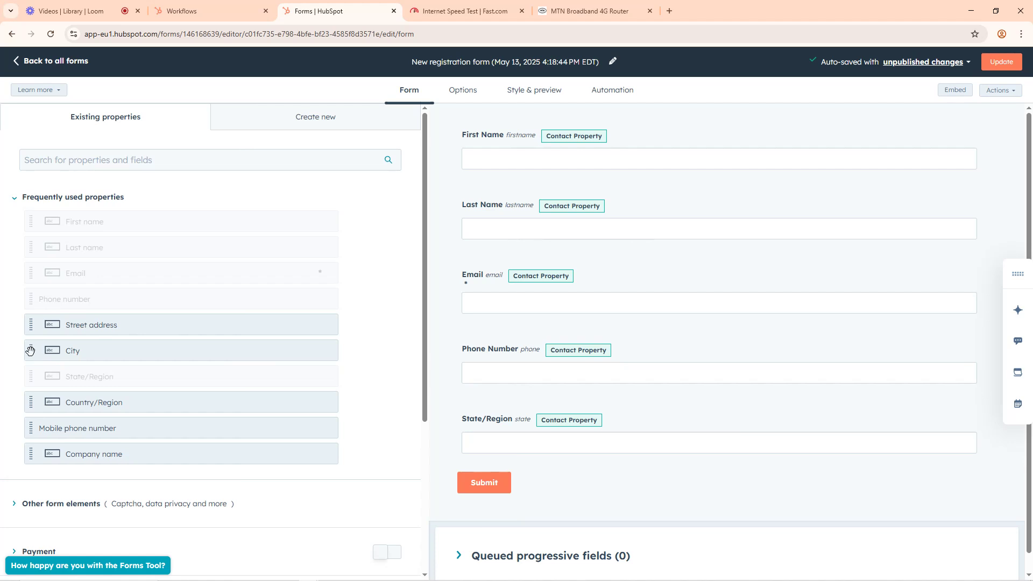
{"action": "left_click_drag", "start_coordinate": [30, 351], "coordinate": [454, 496]}
Step: Add the Degree field from the Facebook Ads contact properties to the form, below City
{"action": "scroll", "coordinate": [205, 375], "scroll_direction": "down", "scroll_amount": 1}
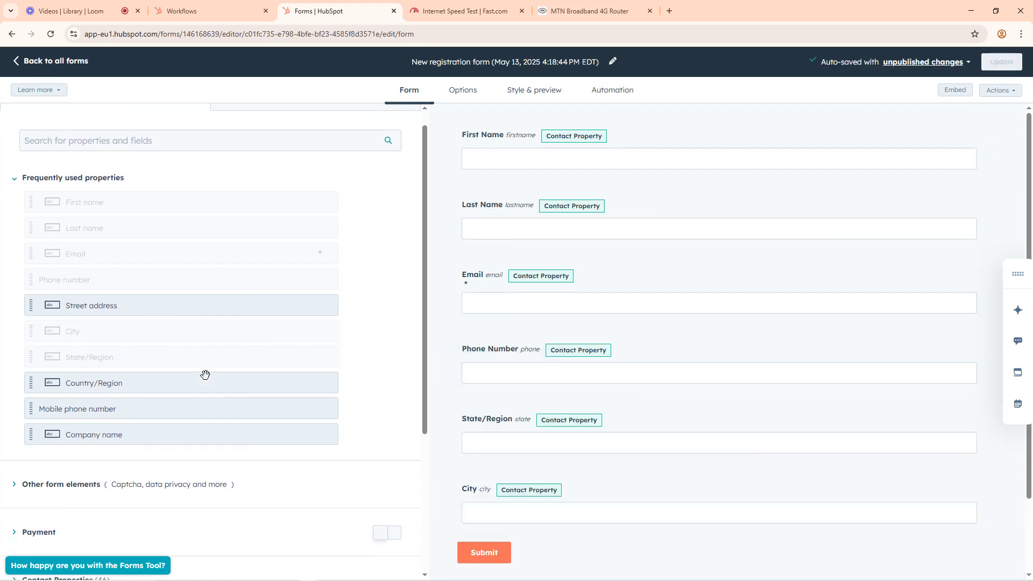
{"action": "scroll", "coordinate": [193, 374], "scroll_direction": "down", "scroll_amount": 2}
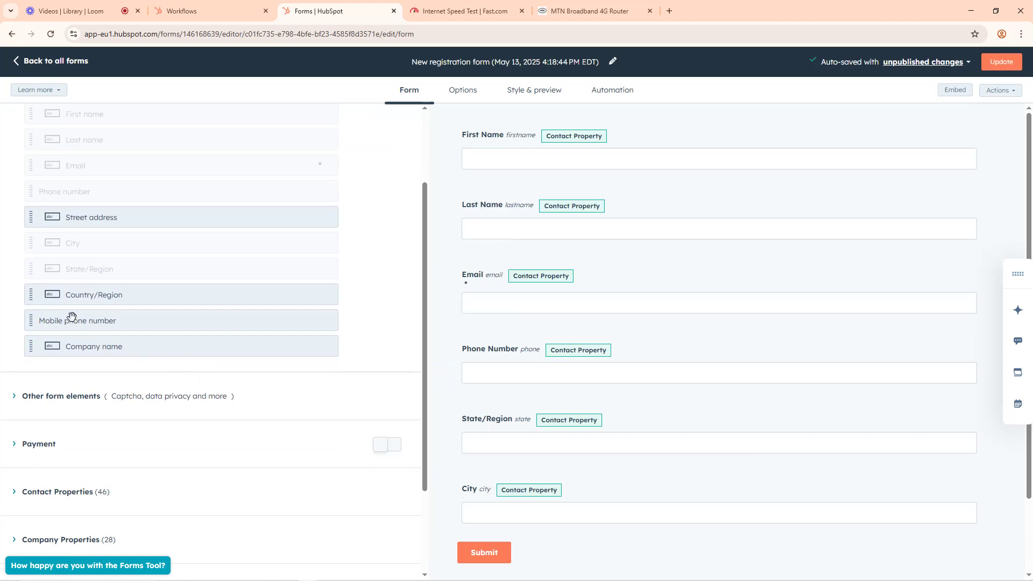
{"action": "scroll", "coordinate": [87, 381], "scroll_direction": "down", "scroll_amount": 3}
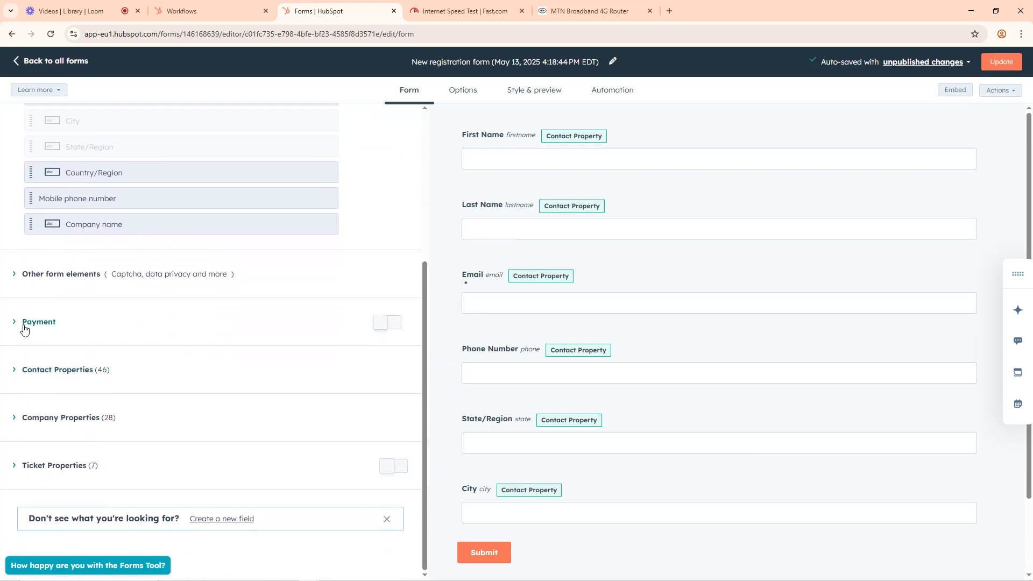
{"action": "left_click", "coordinate": [14, 372]}
{"action": "scroll", "coordinate": [156, 400], "scroll_direction": "down", "scroll_amount": 5}
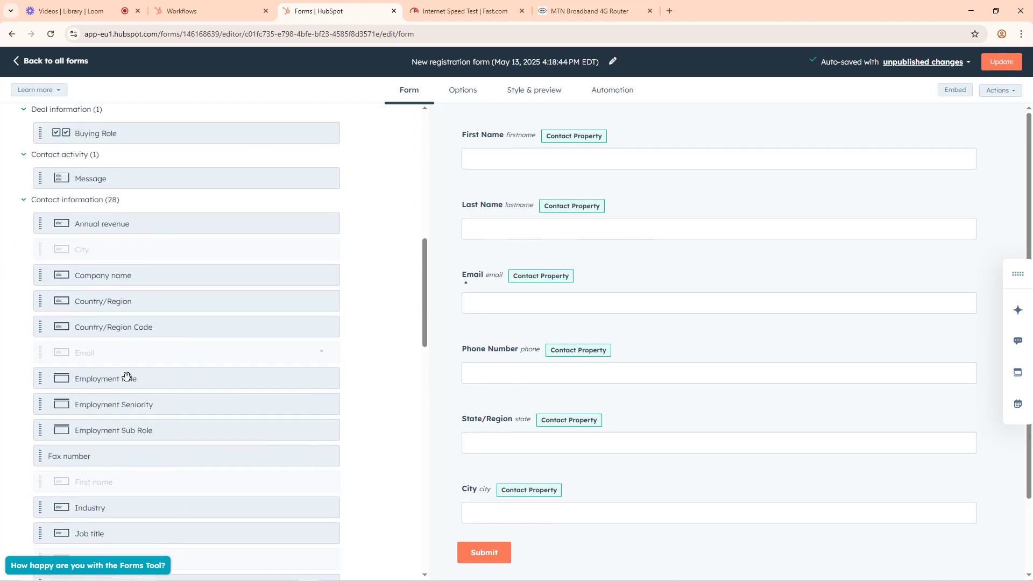
{"action": "scroll", "coordinate": [115, 325], "scroll_direction": "down", "scroll_amount": 4}
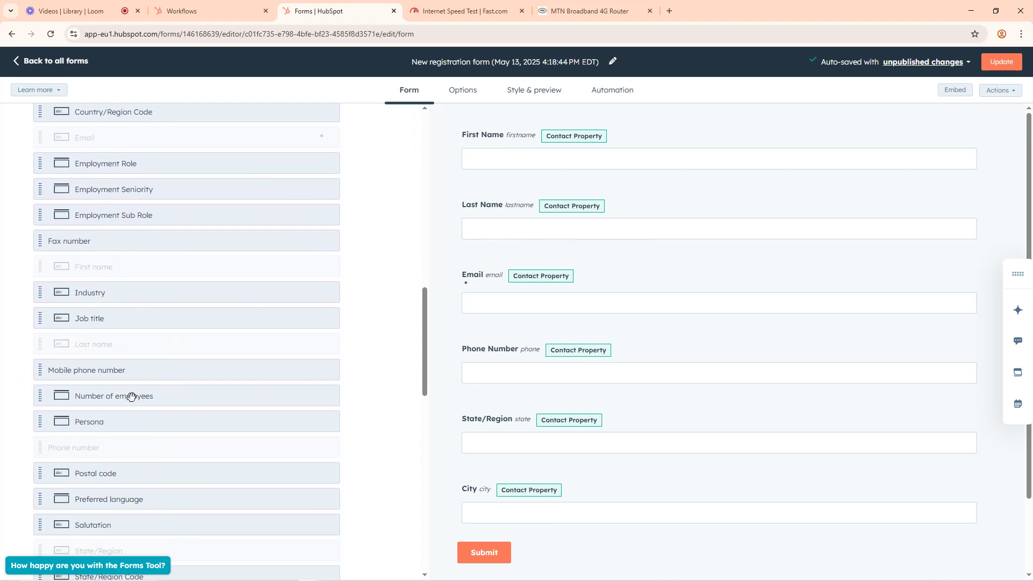
{"action": "scroll", "coordinate": [94, 476], "scroll_direction": "down", "scroll_amount": 4}
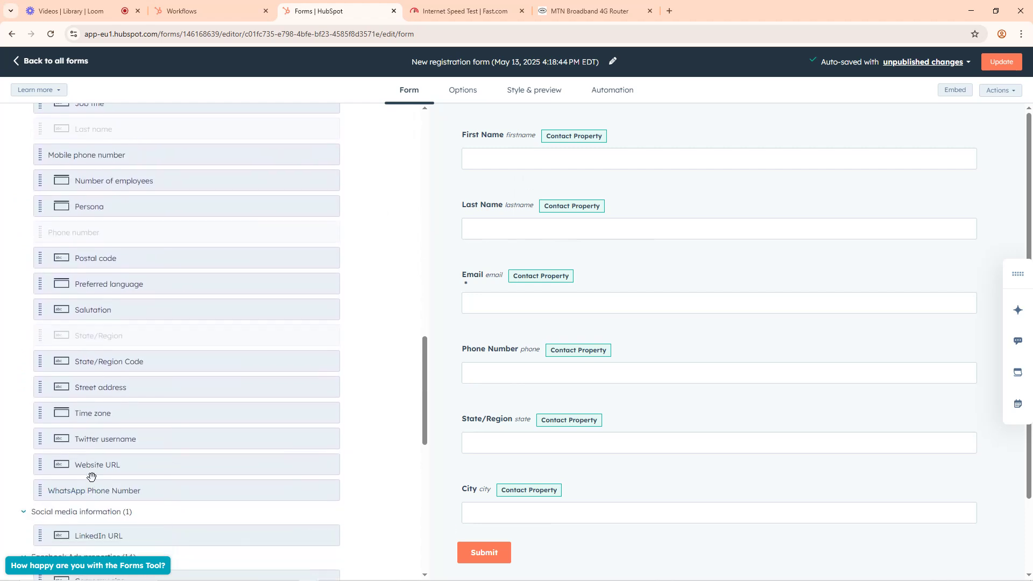
{"action": "scroll", "coordinate": [116, 479], "scroll_direction": "down", "scroll_amount": 2}
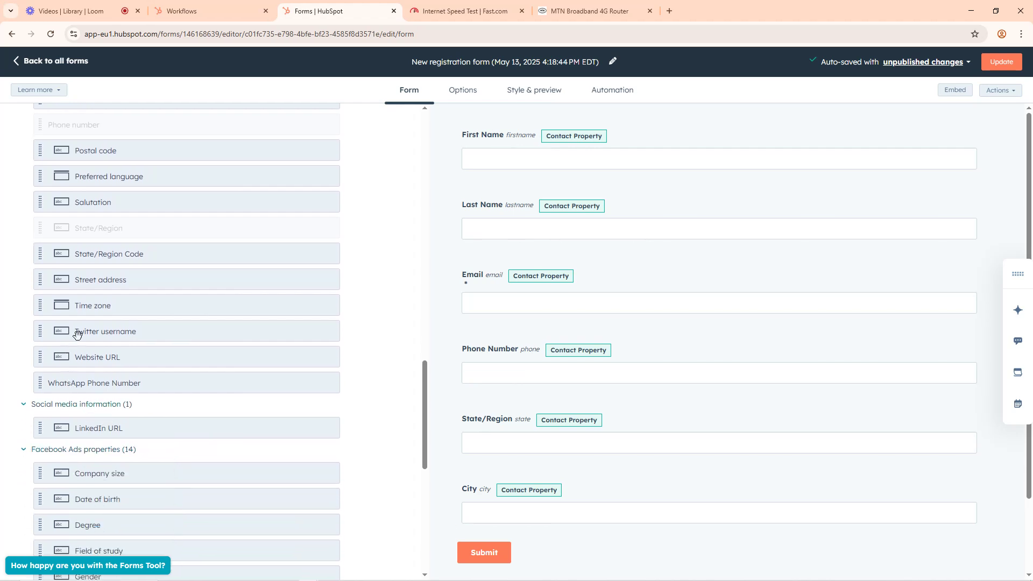
{"action": "scroll", "coordinate": [92, 459], "scroll_direction": "down", "scroll_amount": 3}
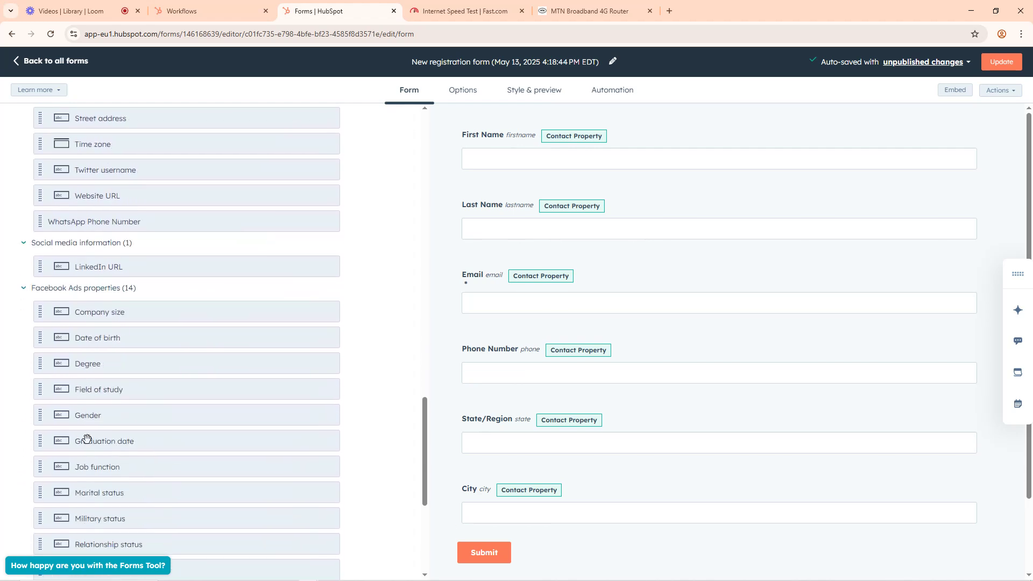
{"action": "left_click_drag", "start_coordinate": [40, 365], "coordinate": [447, 562]}
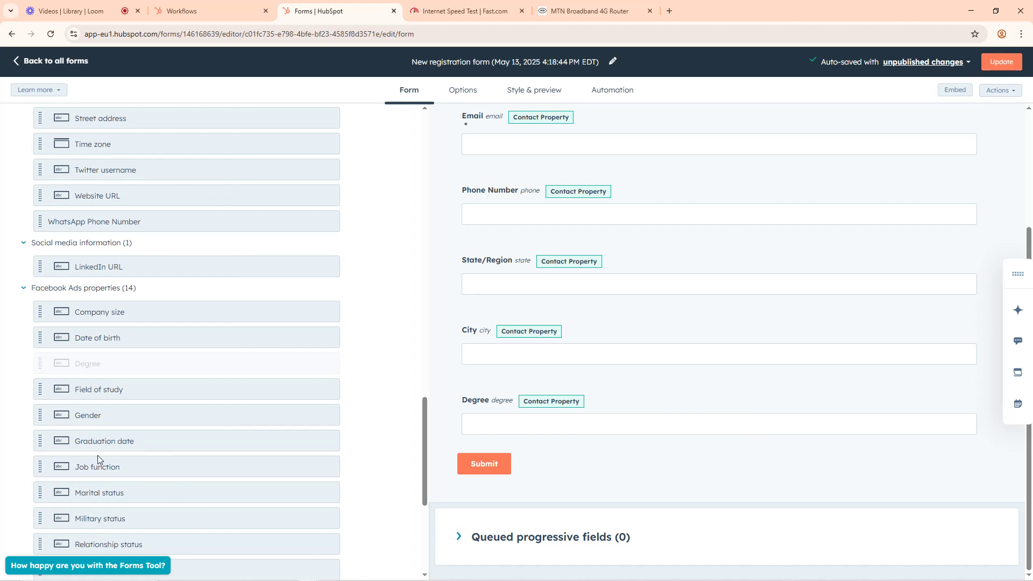
Step: Add the Marital status contact property to the form, below Degree
{"action": "scroll", "coordinate": [97, 462], "scroll_direction": "down", "scroll_amount": 2}
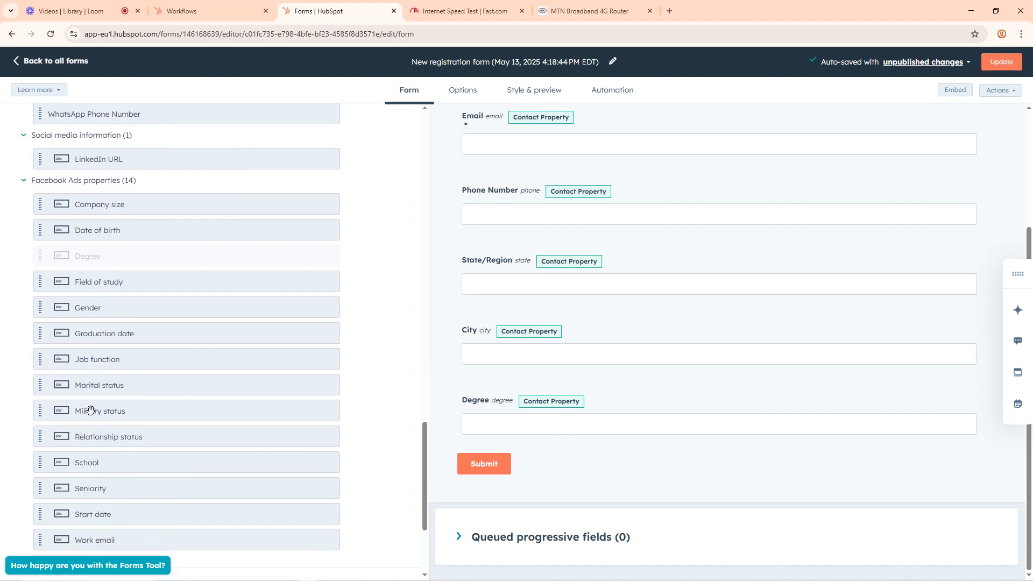
{"action": "left_click_drag", "start_coordinate": [39, 386], "coordinate": [447, 471]}
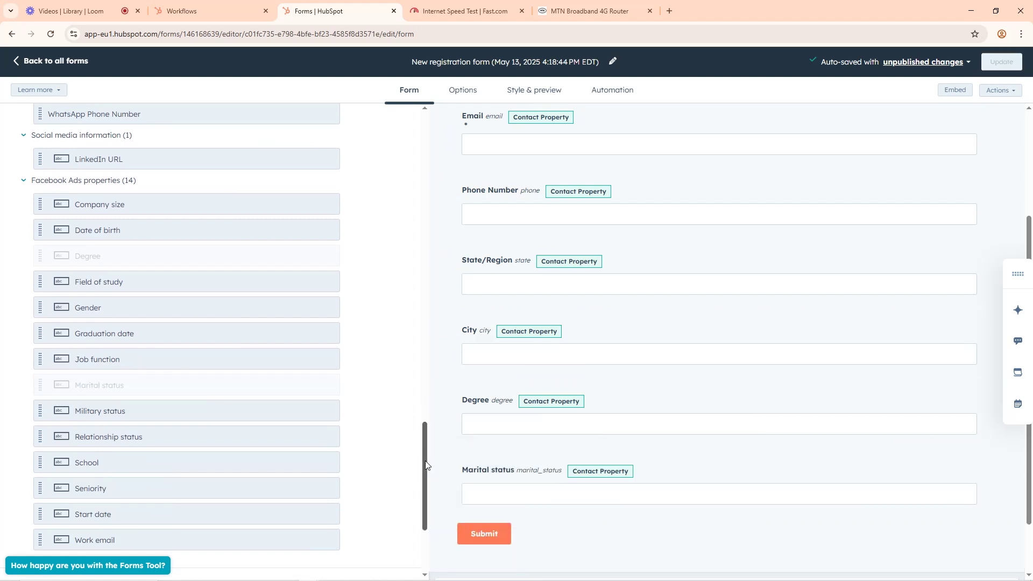
{"action": "scroll", "coordinate": [65, 482], "scroll_direction": "down", "scroll_amount": 3}
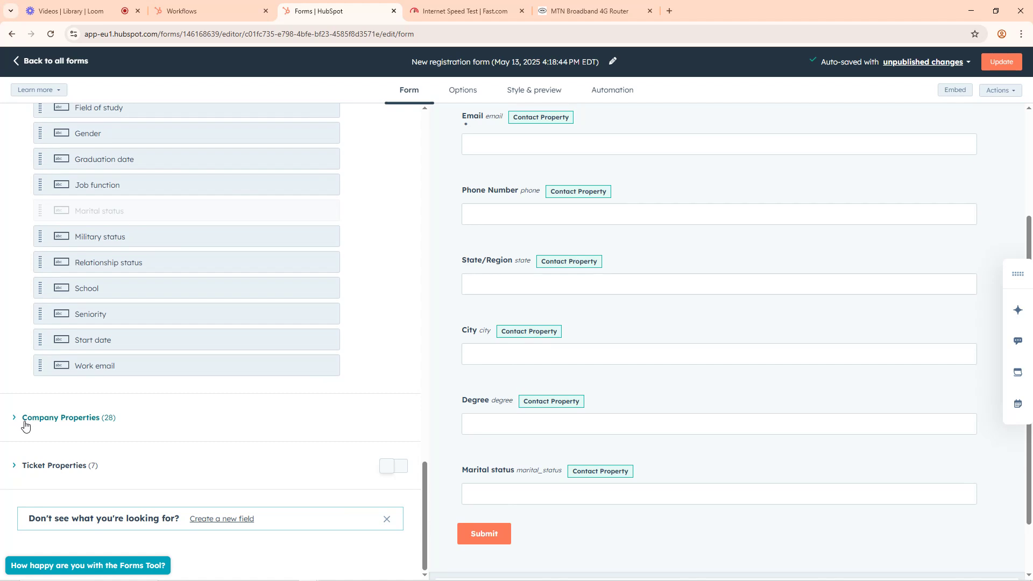
Step: Rename the form as Recruitment Form
{"action": "scroll", "coordinate": [569, 433], "scroll_direction": "up", "scroll_amount": 3}
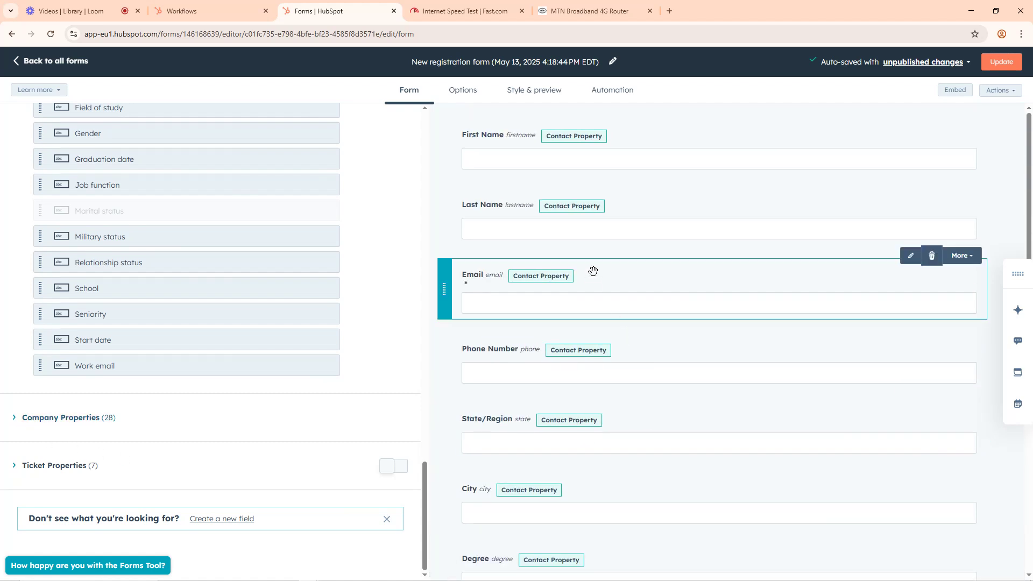
{"action": "left_click", "coordinate": [614, 68]}
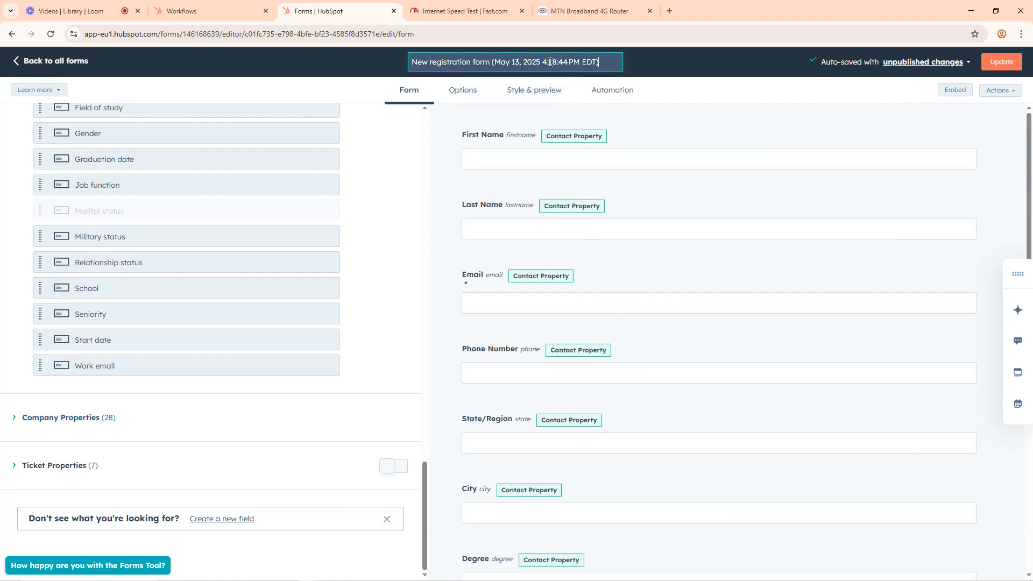
{"action": "key", "text": "ctrl+a"}
{"action": "type", "text": "Recru"}
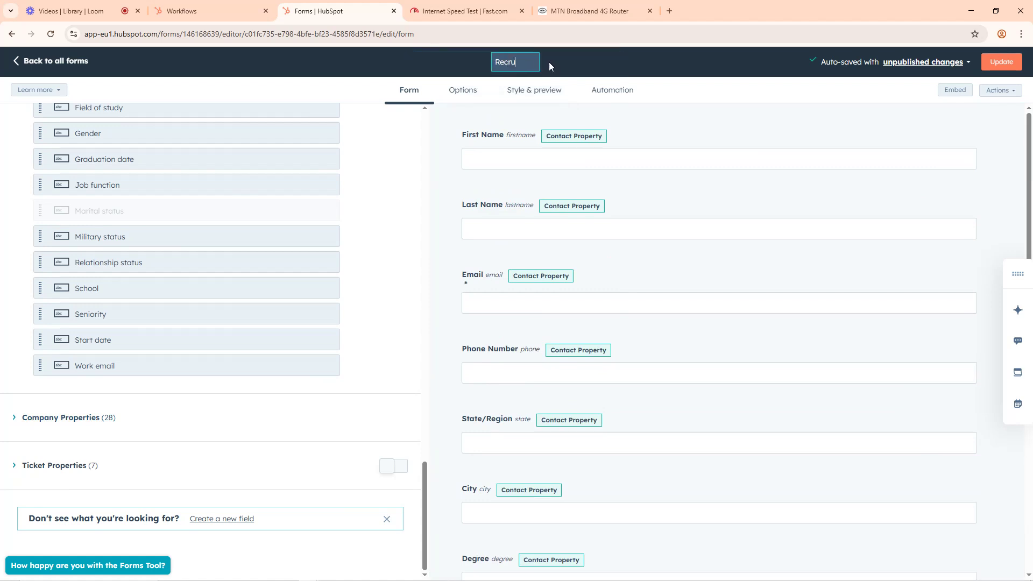
{"action": "type", "text": "itment Form"}
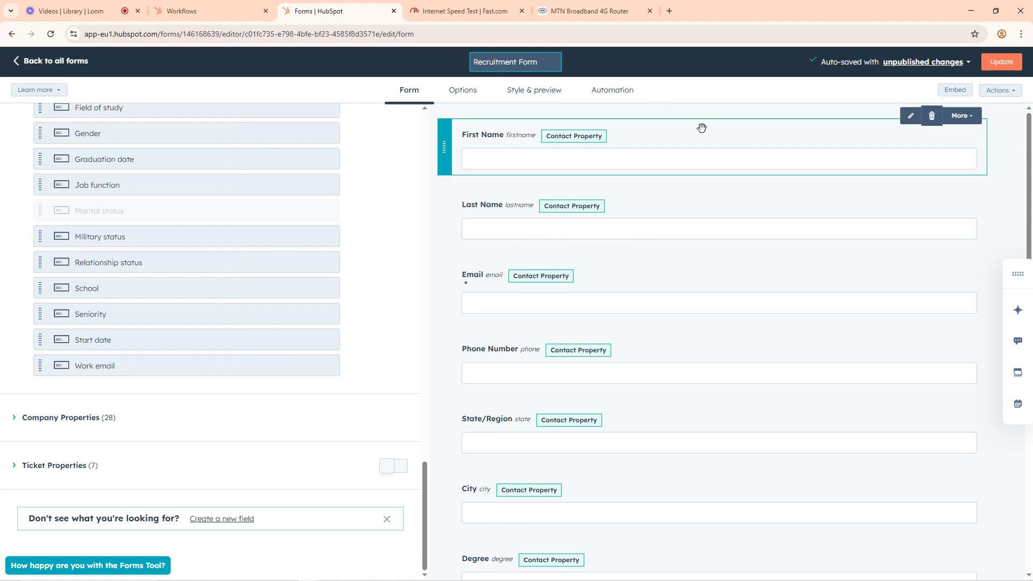
{"action": "left_click", "coordinate": [741, 67]}
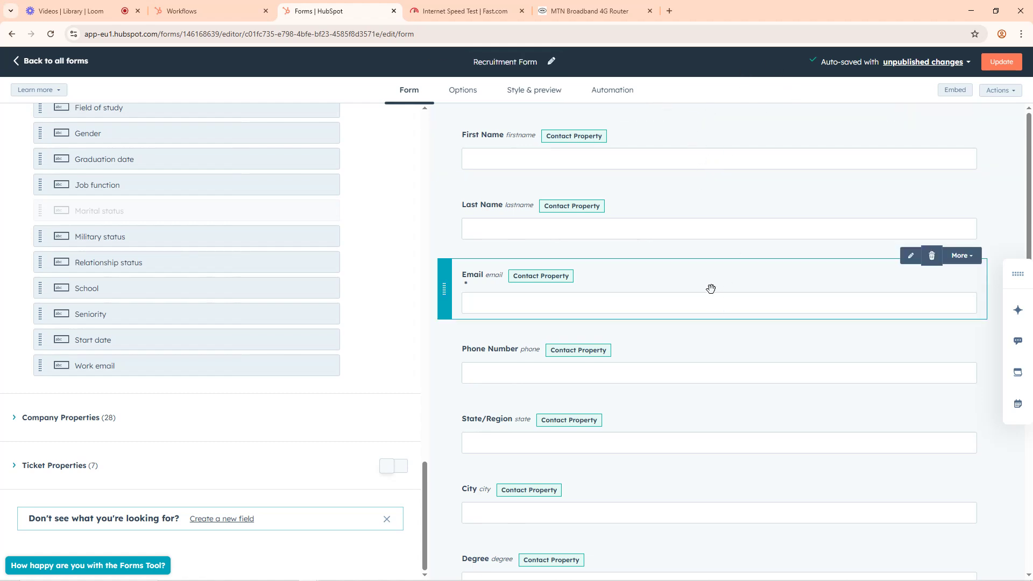
Step: Publish the updated form and dismiss the embed code dialog
{"action": "left_click", "coordinate": [993, 63]}
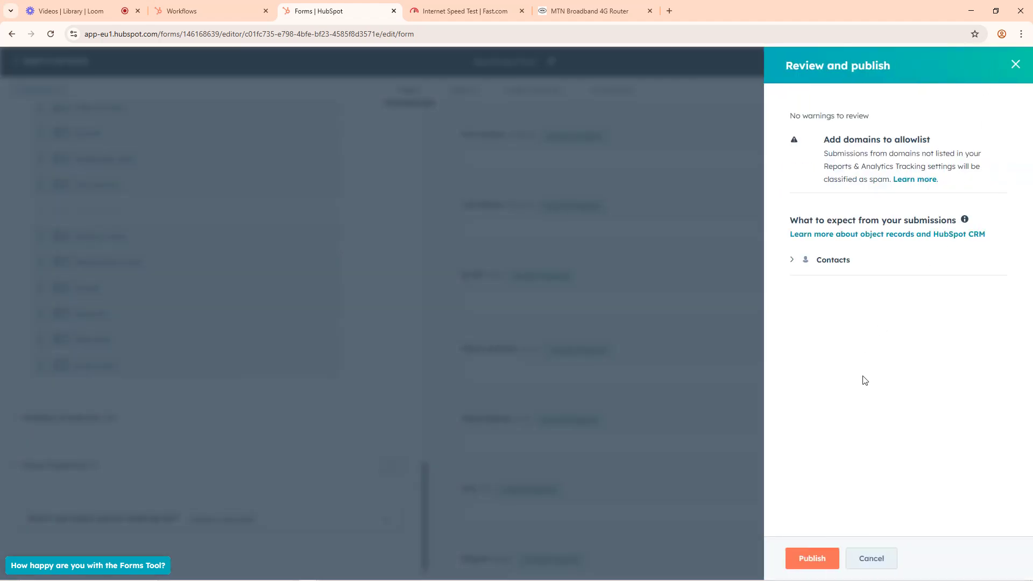
{"action": "left_click", "coordinate": [819, 560]}
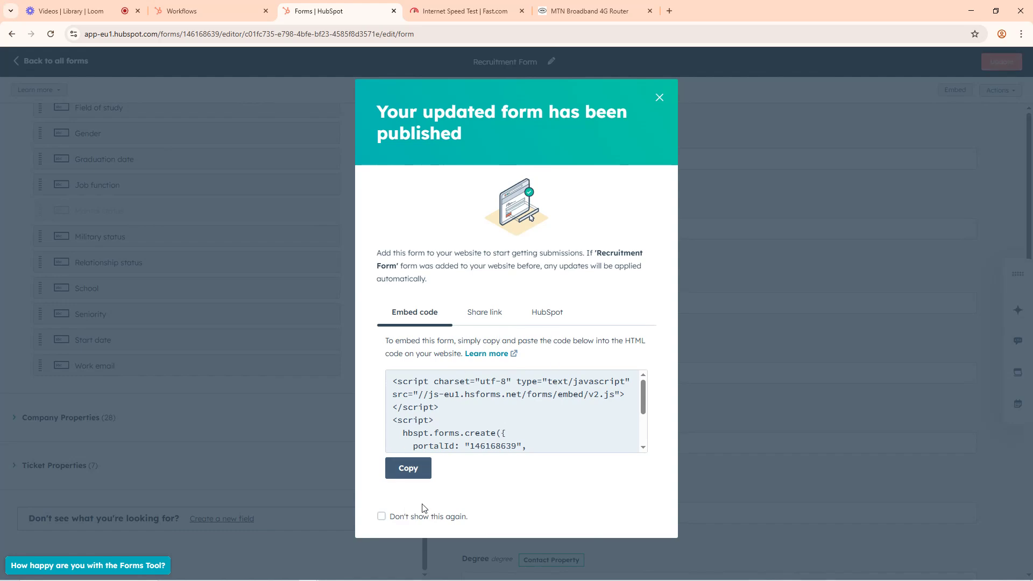
{"action": "left_click", "coordinate": [659, 98]}
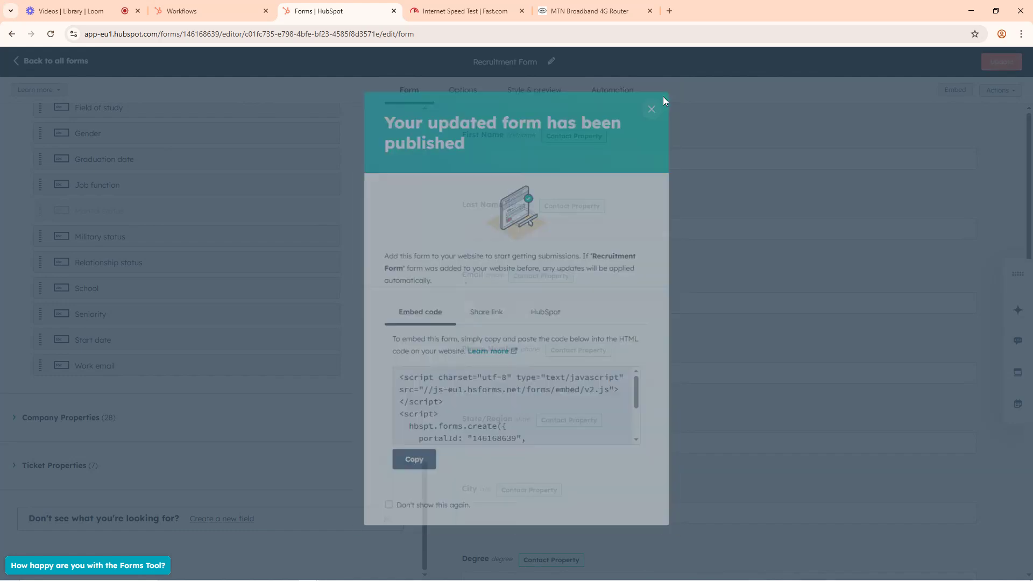
Step: Return to the list of all forms and switch to the Workflows browser tab
{"action": "scroll", "coordinate": [154, 193], "scroll_direction": "up", "scroll_amount": 2}
{"action": "scroll", "coordinate": [153, 194], "scroll_direction": "up", "scroll_amount": 3}
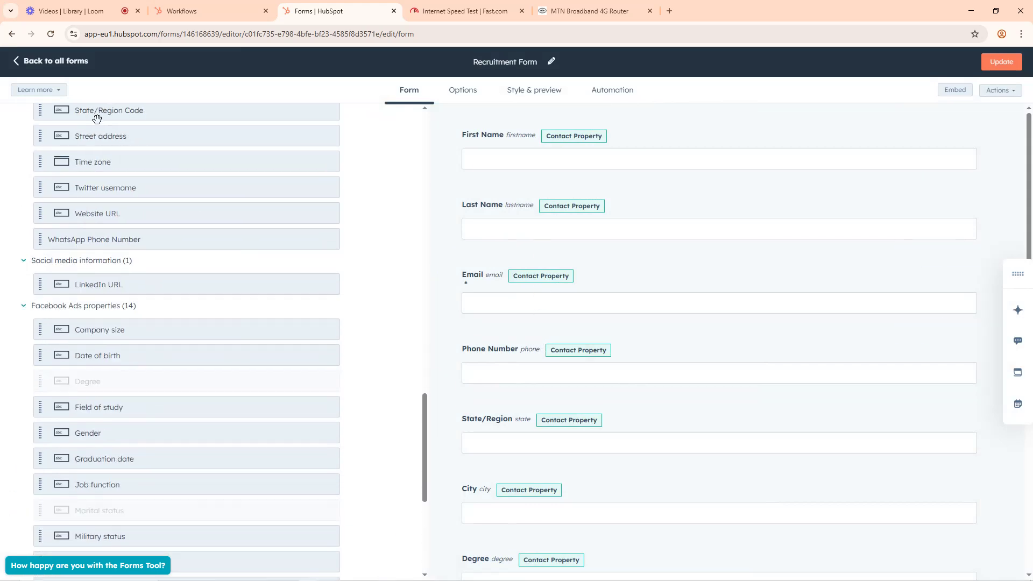
{"action": "left_click", "coordinate": [19, 61]}
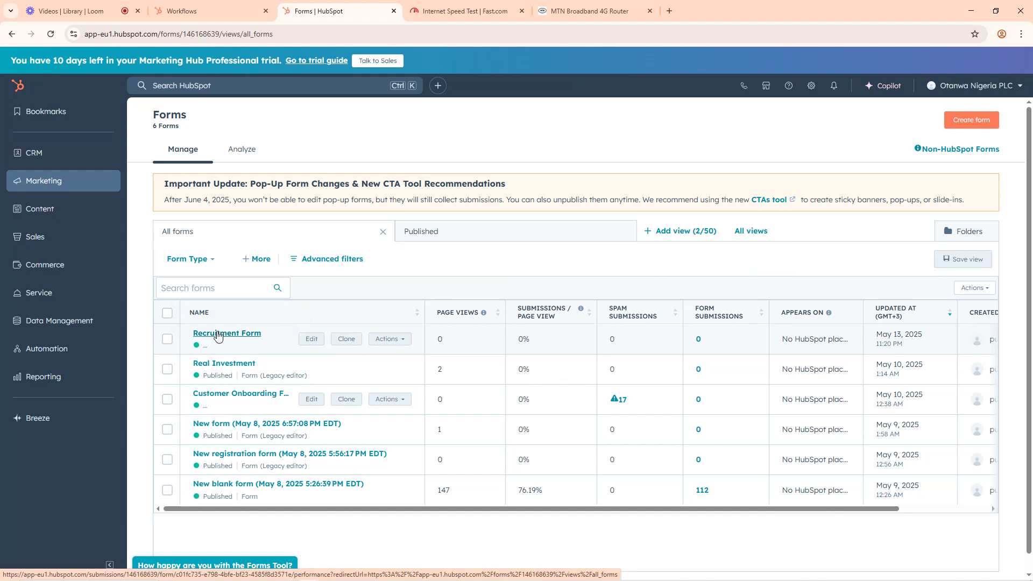
{"action": "left_click", "coordinate": [183, 6]}
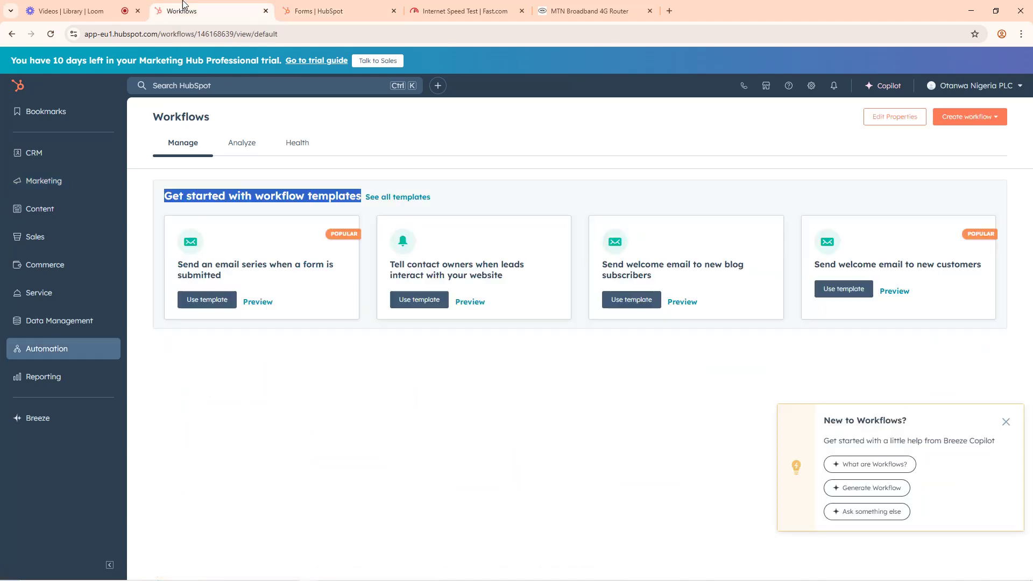
{"action": "left_click", "coordinate": [965, 121]}
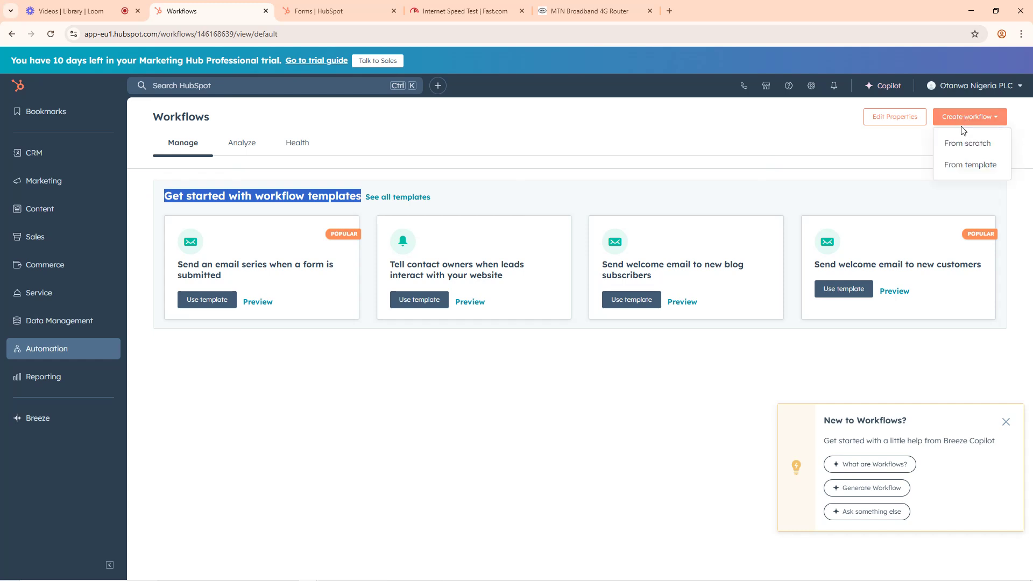
{"action": "left_click", "coordinate": [968, 144]}
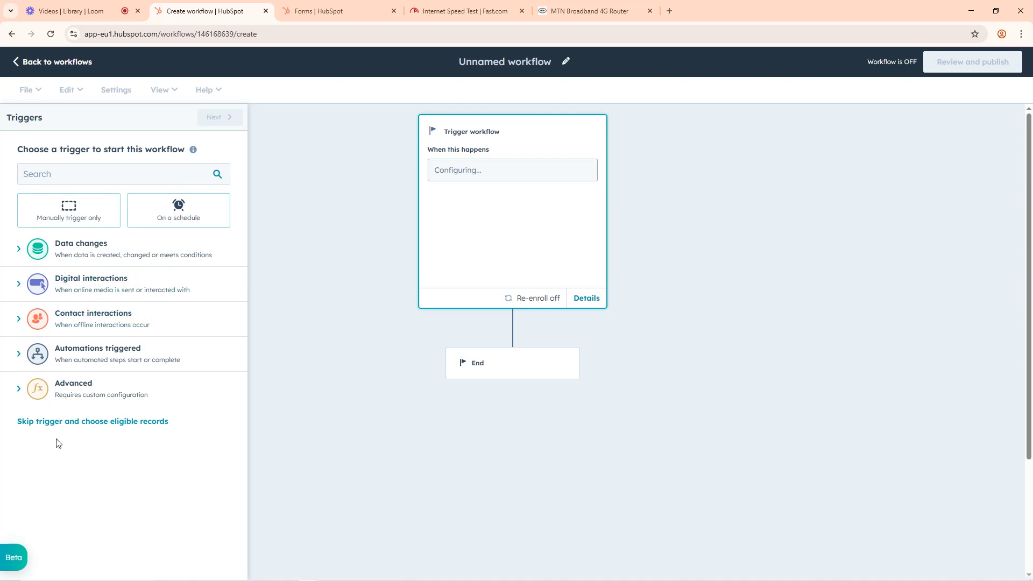
{"action": "left_click", "coordinate": [17, 62]}
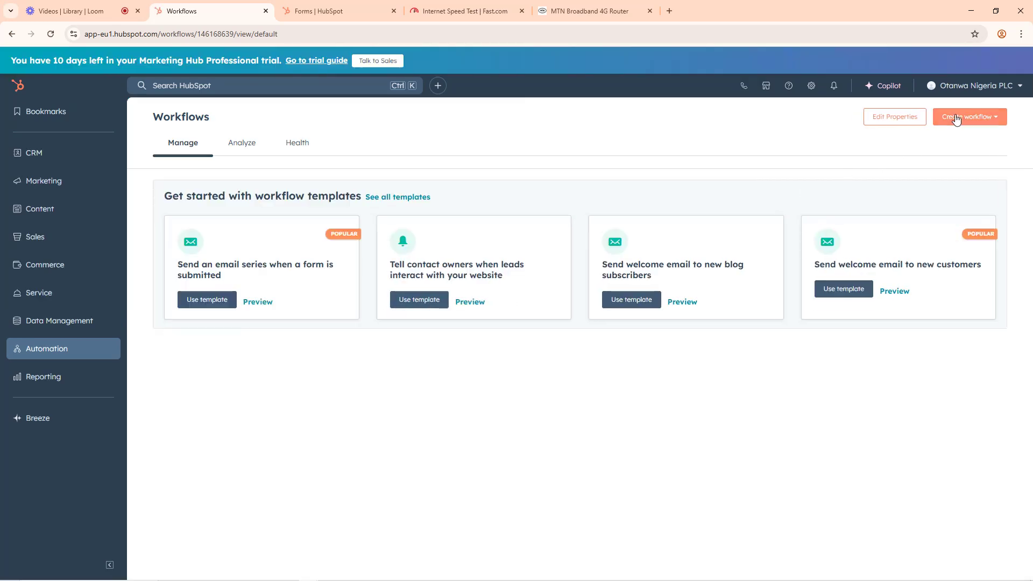
Step: Create a workflow from scratch with a Form submission trigger for Recruitment Form
{"action": "left_click", "coordinate": [956, 119]}
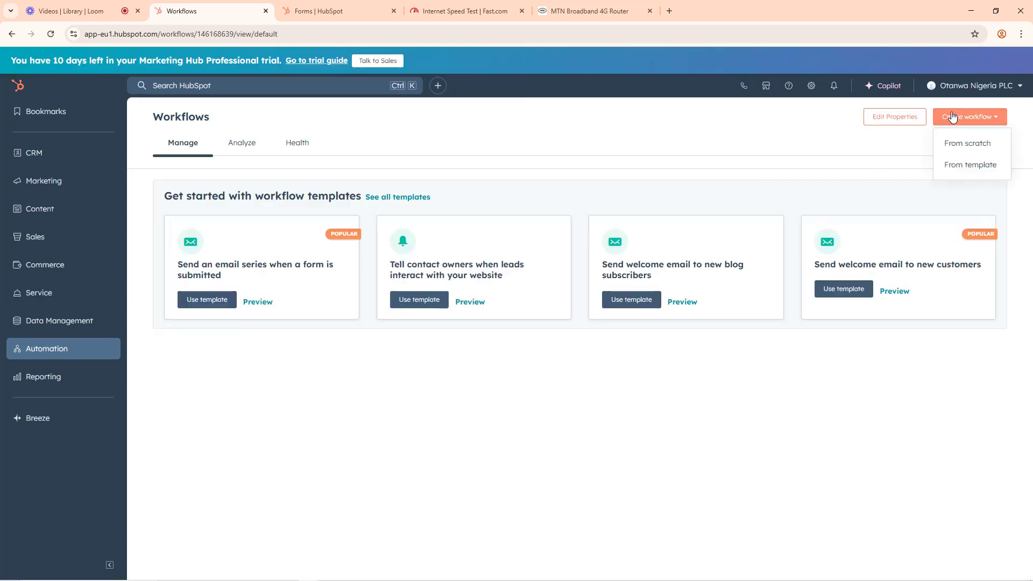
{"action": "left_click", "coordinate": [965, 142]}
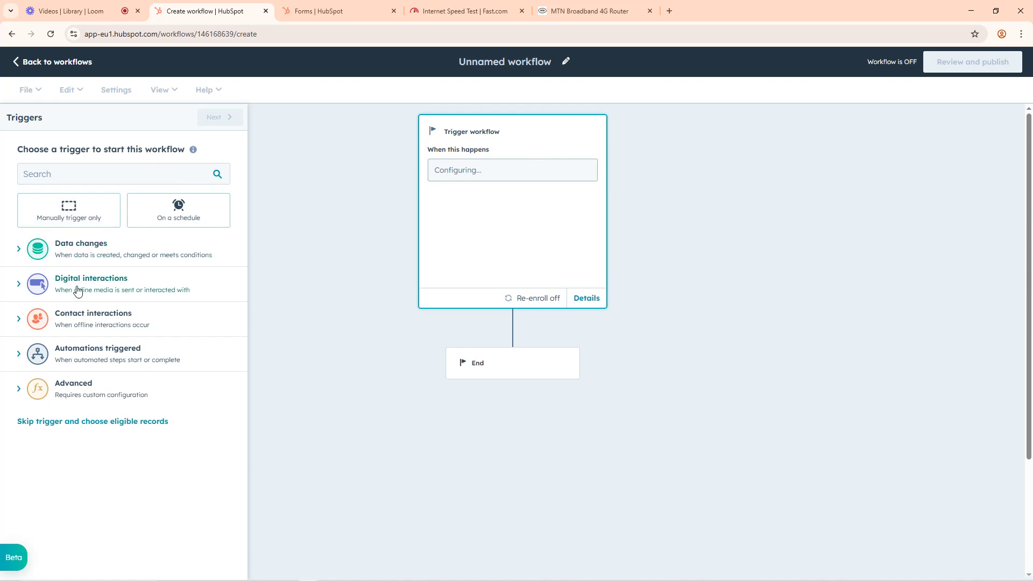
{"action": "left_click", "coordinate": [20, 285]}
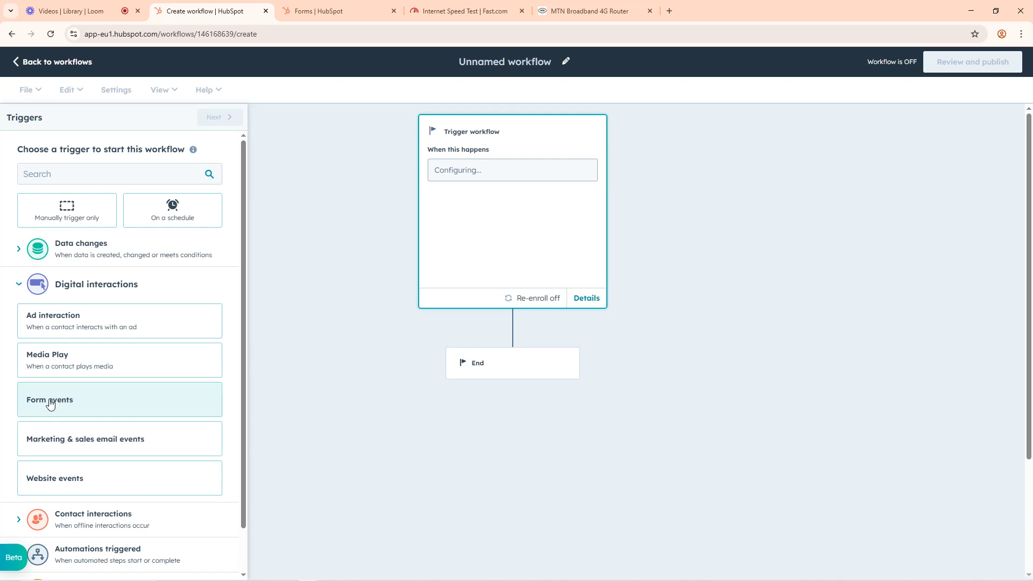
{"action": "left_click", "coordinate": [50, 404]}
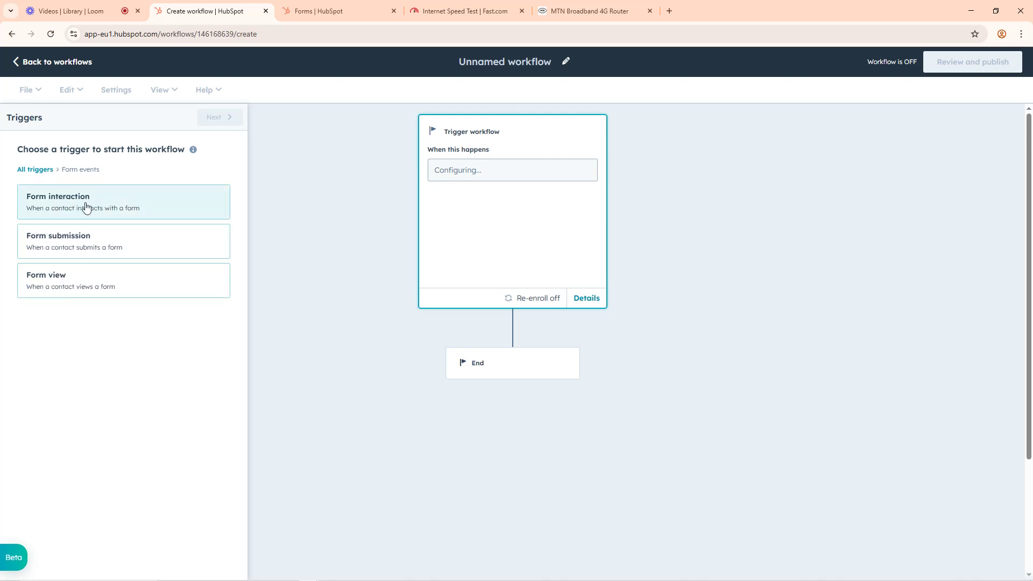
{"action": "left_click", "coordinate": [57, 247]}
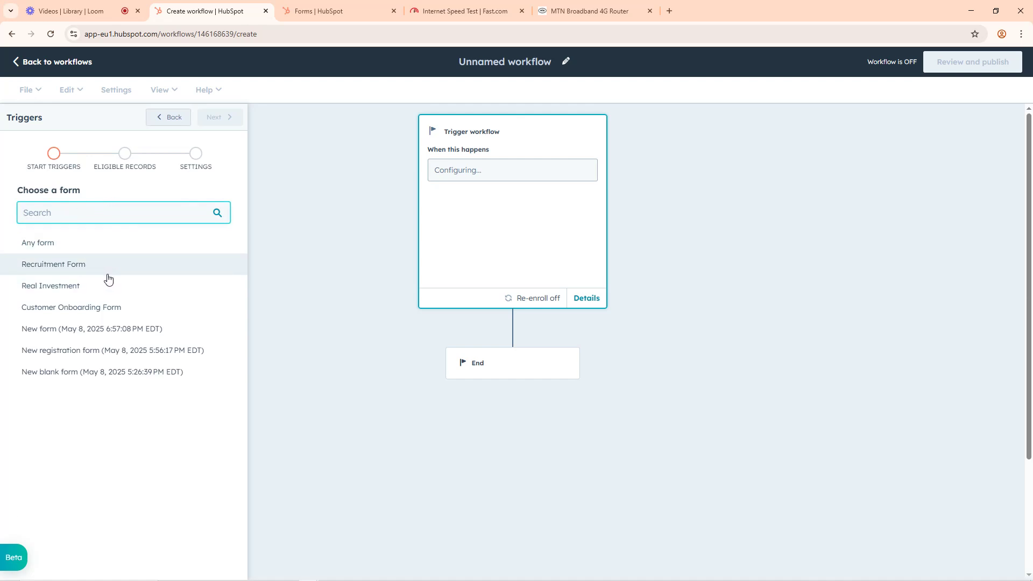
{"action": "left_click", "coordinate": [49, 267]}
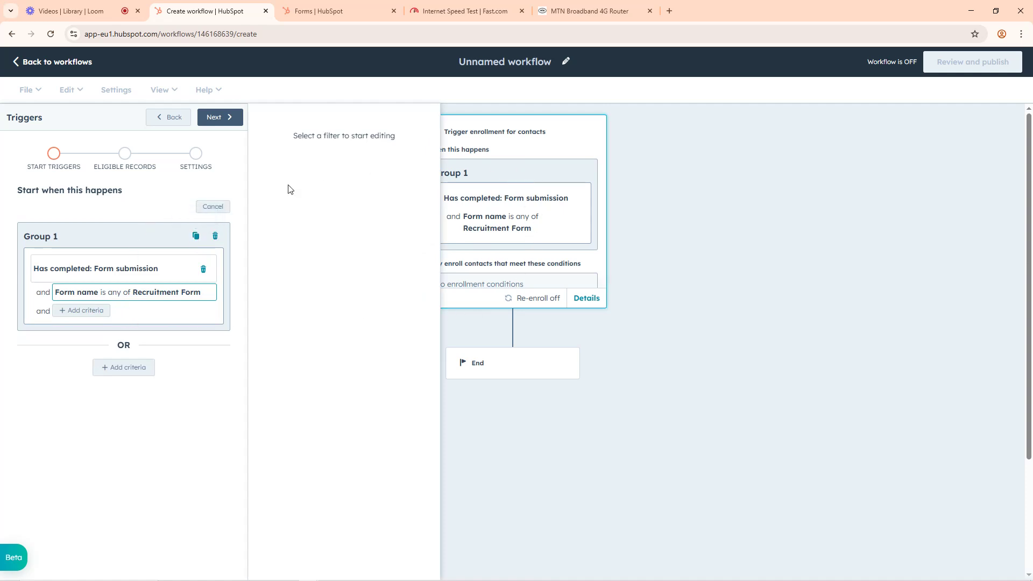
Step: Add a second criterion to Group 1 of the trigger: Form name is any of Recruitment Form
{"action": "left_click", "coordinate": [80, 311]}
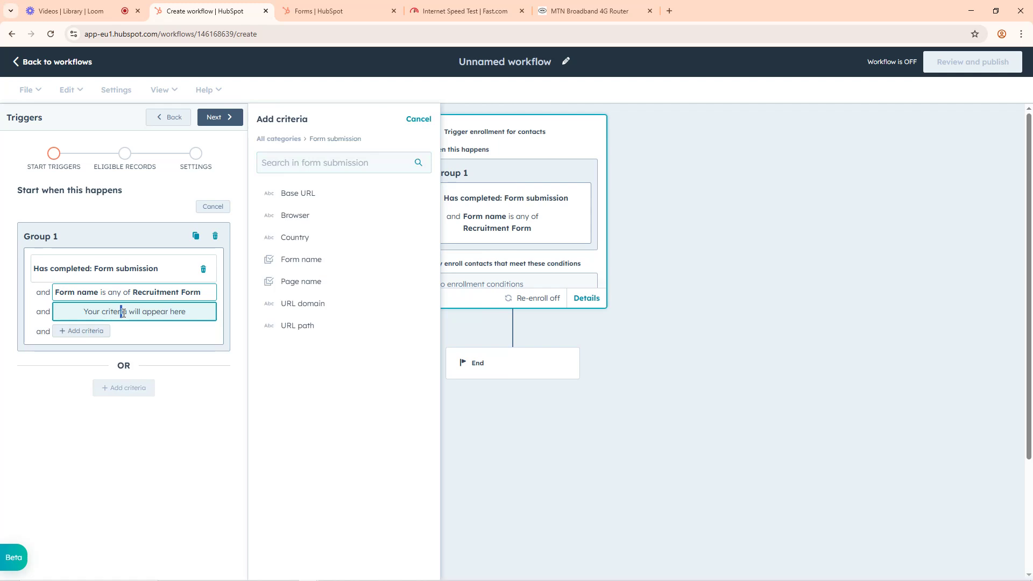
{"action": "left_click", "coordinate": [303, 261]}
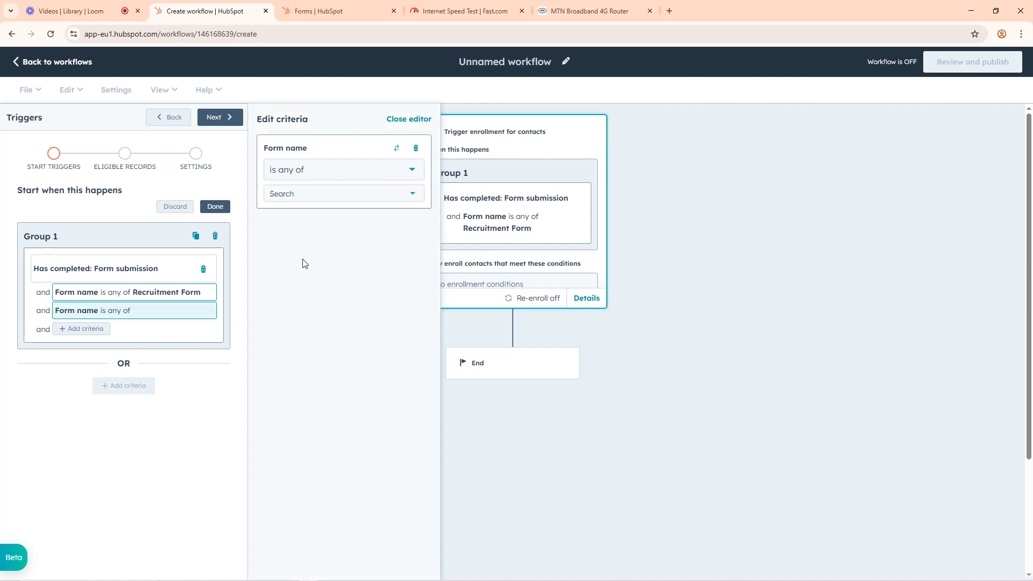
{"action": "left_click", "coordinate": [305, 177]}
{"action": "left_click", "coordinate": [305, 171]}
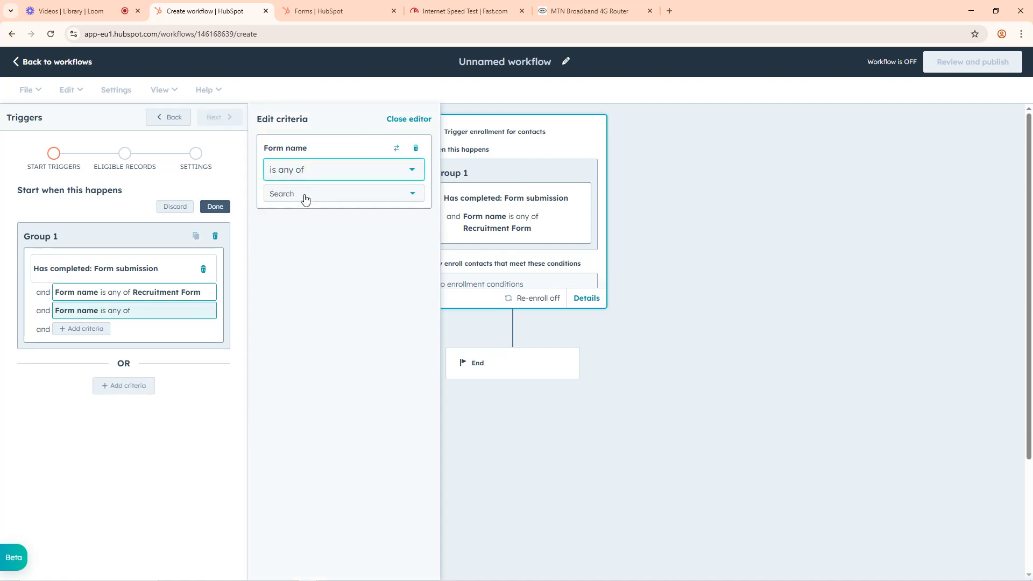
{"action": "left_click", "coordinate": [303, 198]}
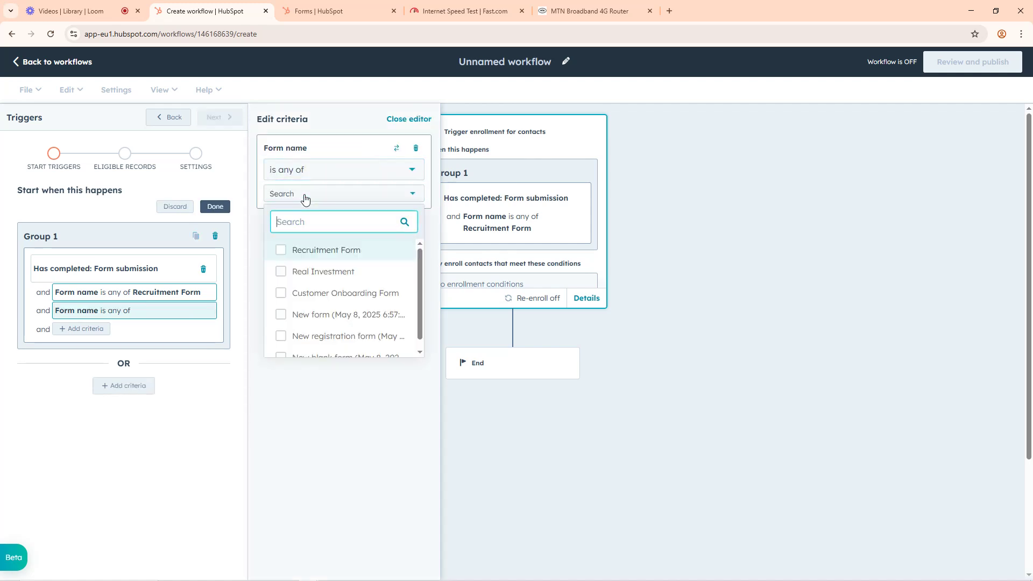
{"action": "left_click", "coordinate": [313, 253]}
{"action": "left_click", "coordinate": [307, 421]}
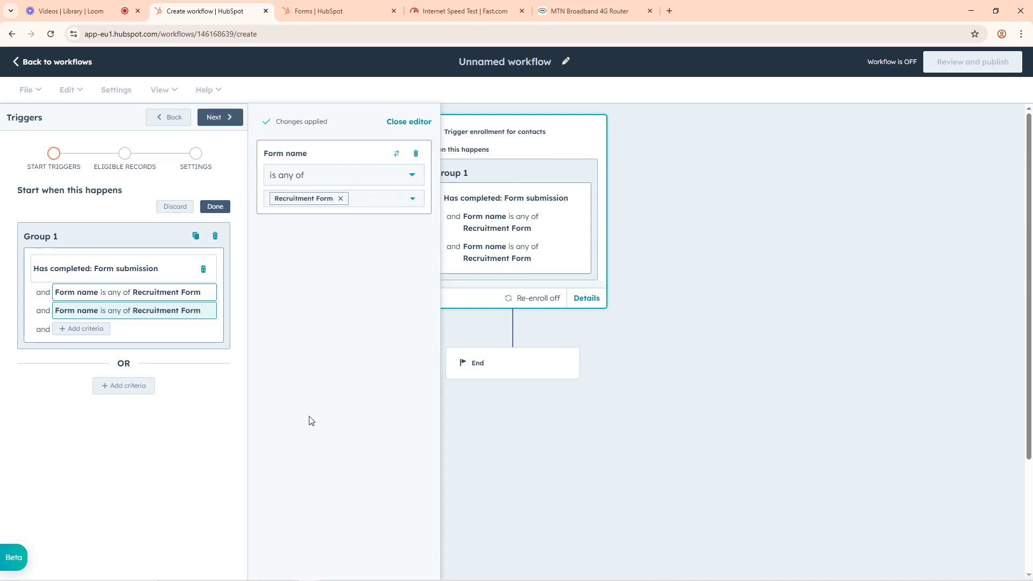
{"action": "left_click", "coordinate": [216, 208]}
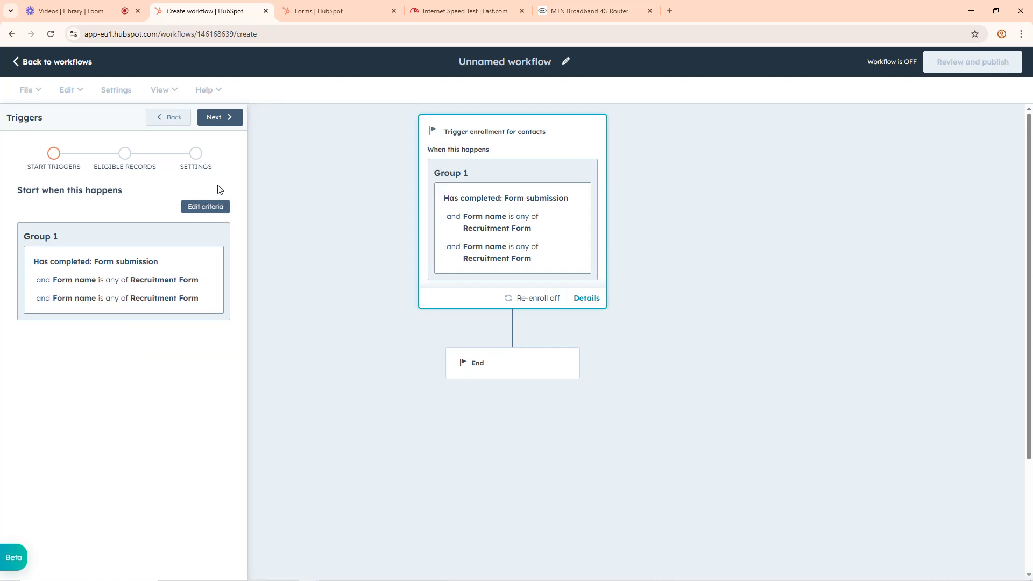
Step: Look through the trigger's eligible records and settings stages, and reload the page to discard the unsaved trigger setup
{"action": "left_click", "coordinate": [220, 121]}
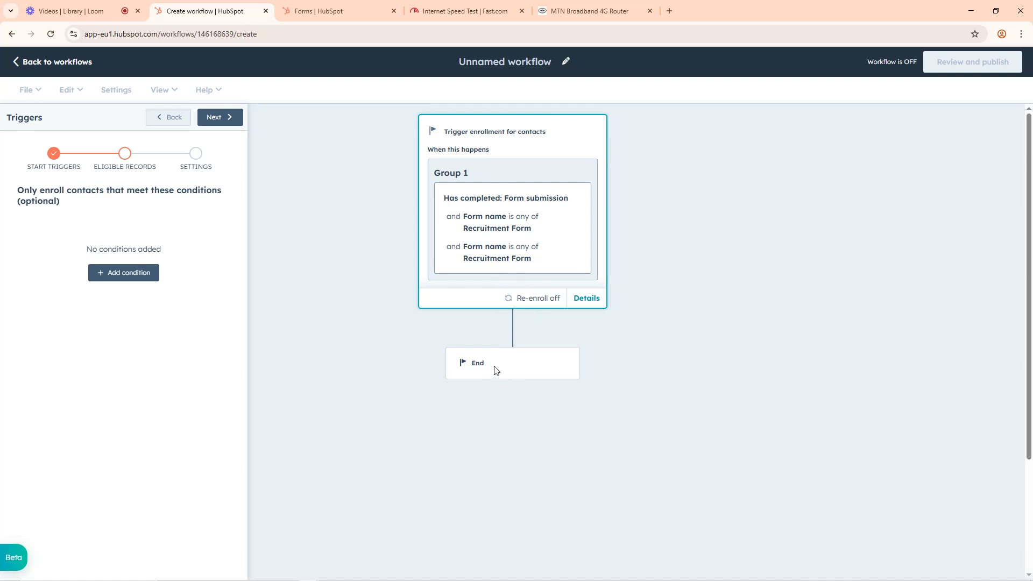
{"action": "left_click", "coordinate": [214, 119]}
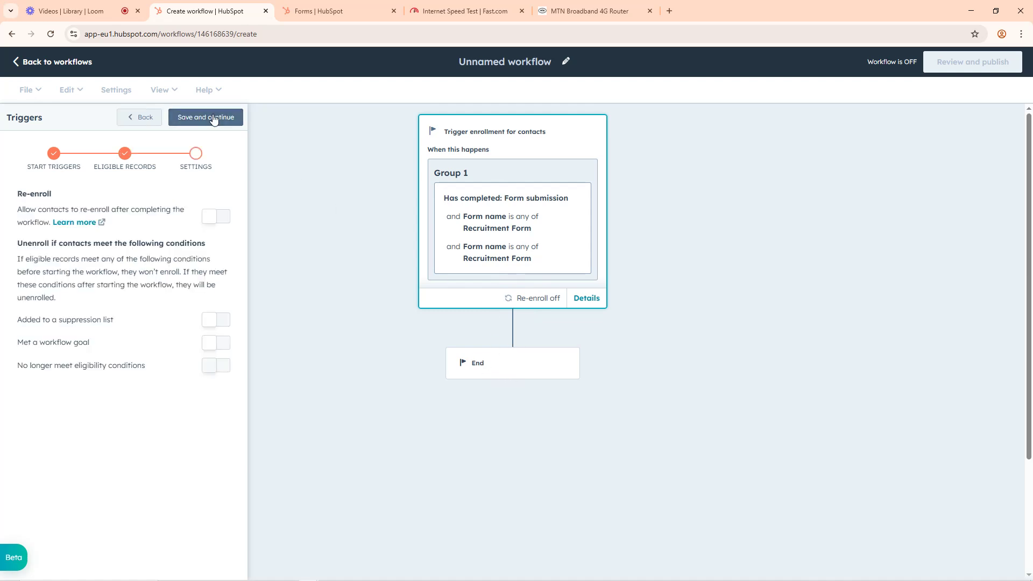
{"action": "left_click", "coordinate": [139, 117]}
{"action": "left_click", "coordinate": [176, 118]}
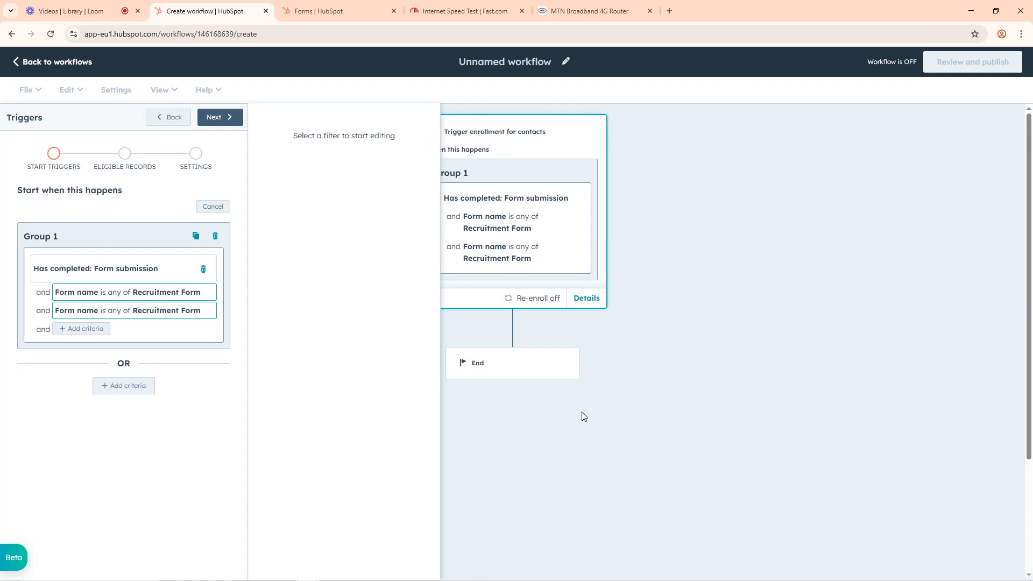
{"action": "left_click", "coordinate": [221, 118]}
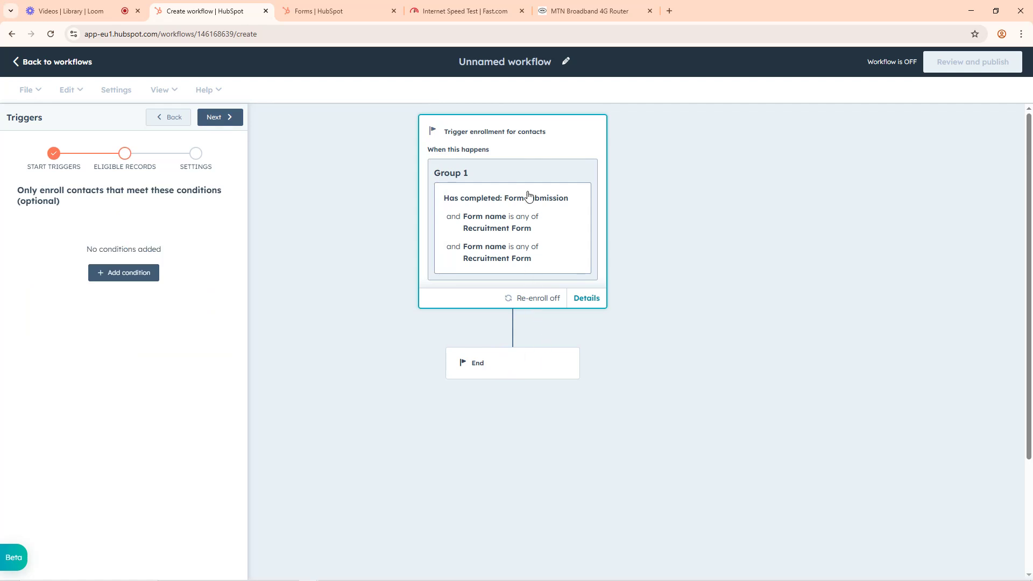
{"action": "left_click", "coordinate": [585, 300]}
{"action": "left_click", "coordinate": [50, 34]}
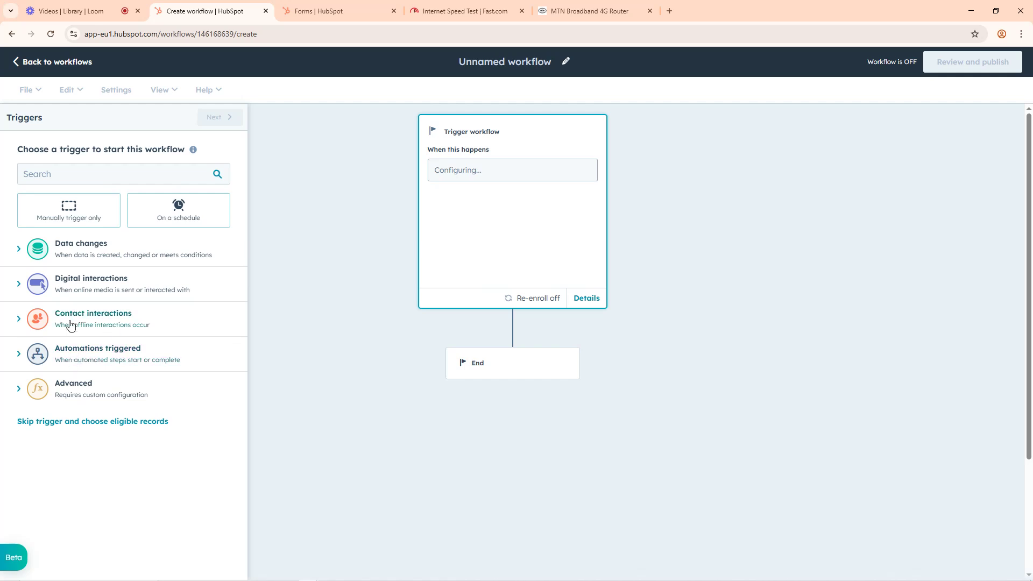
Step: Choose the Form submission trigger from the form events and select Recruitment Form as its form
{"action": "left_click", "coordinate": [19, 319]}
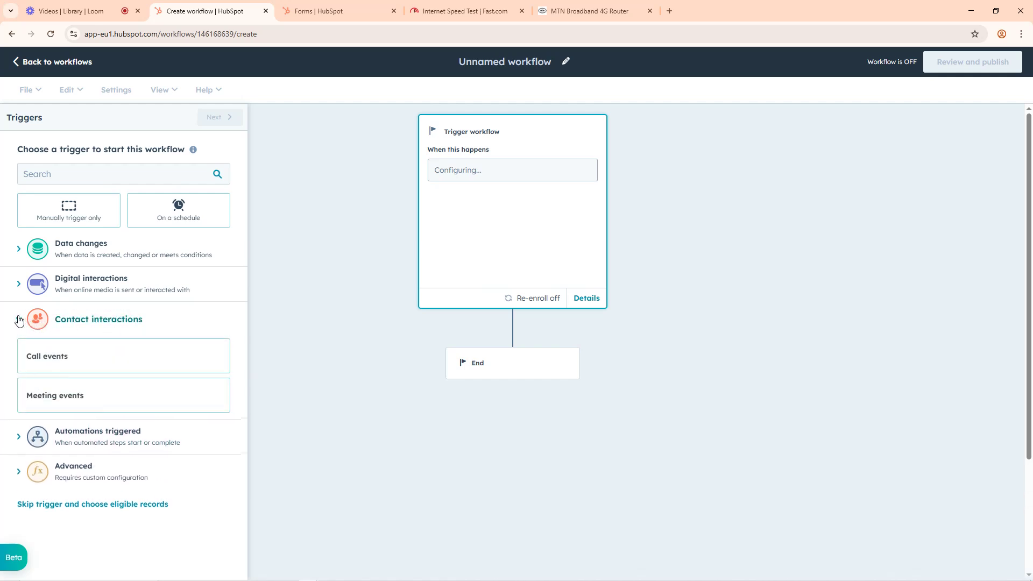
{"action": "left_click", "coordinate": [19, 284]}
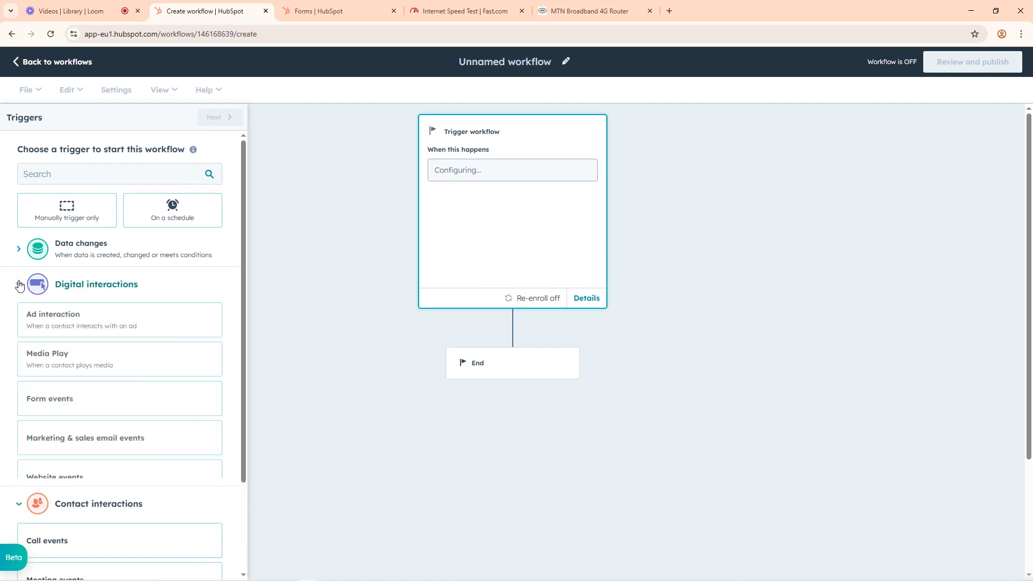
{"action": "left_click", "coordinate": [60, 404]}
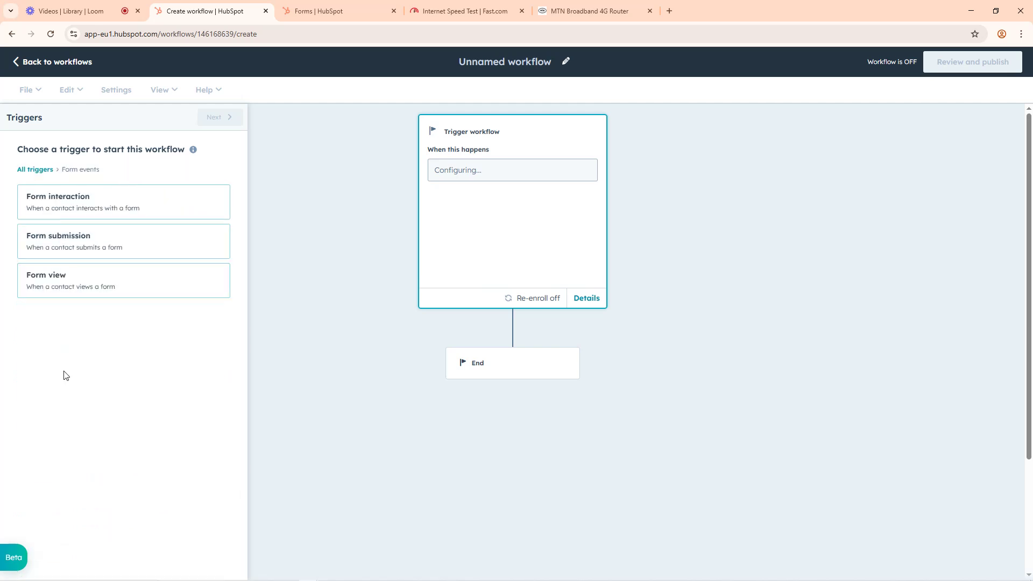
{"action": "left_click", "coordinate": [70, 241]}
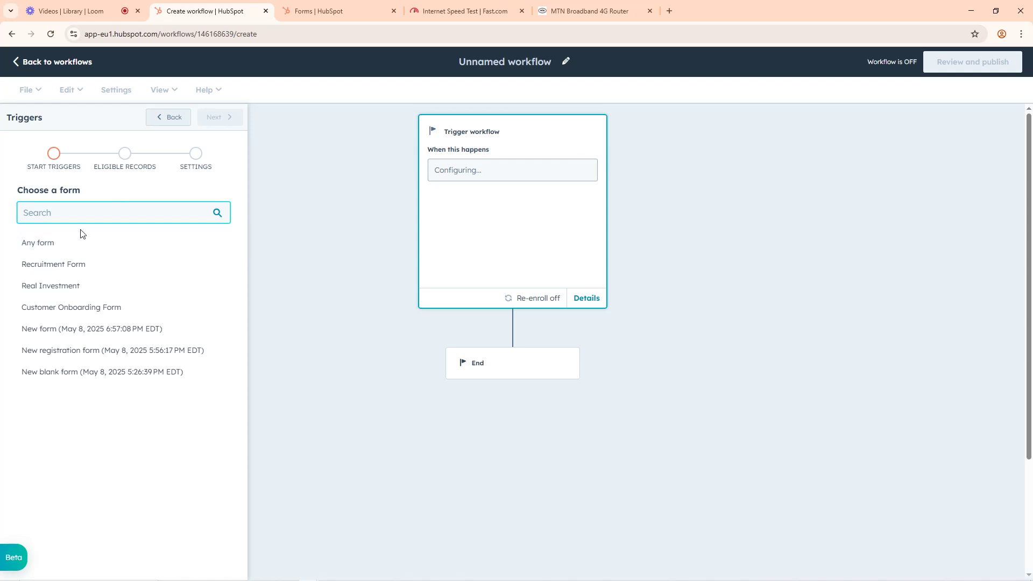
{"action": "left_click", "coordinate": [58, 267]}
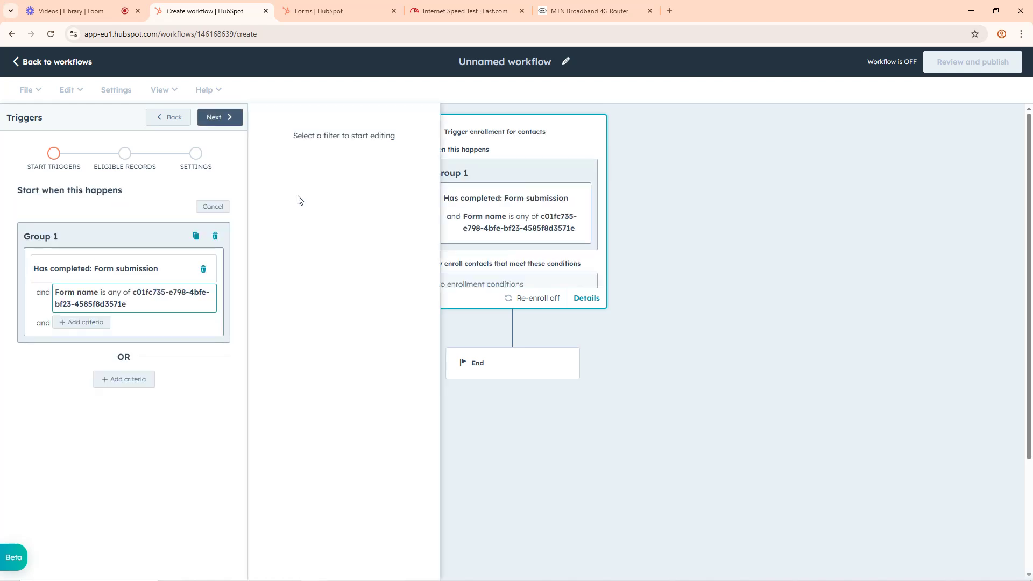
Step: Save the trigger without adding any enrollment conditions, re-enrollment or unenrollment settings
{"action": "left_click", "coordinate": [220, 119]}
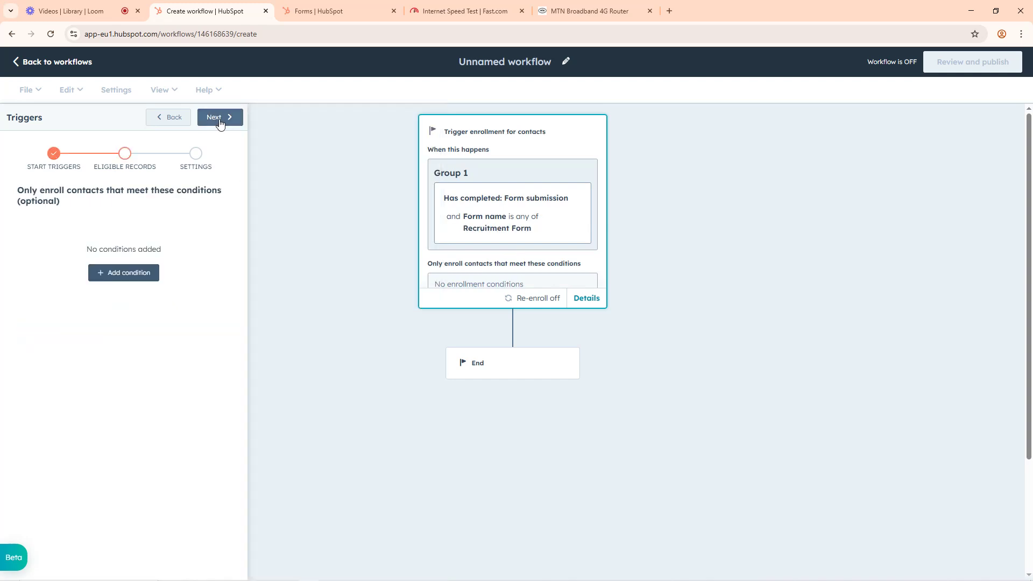
{"action": "scroll", "coordinate": [501, 278], "scroll_direction": "down", "scroll_amount": 3}
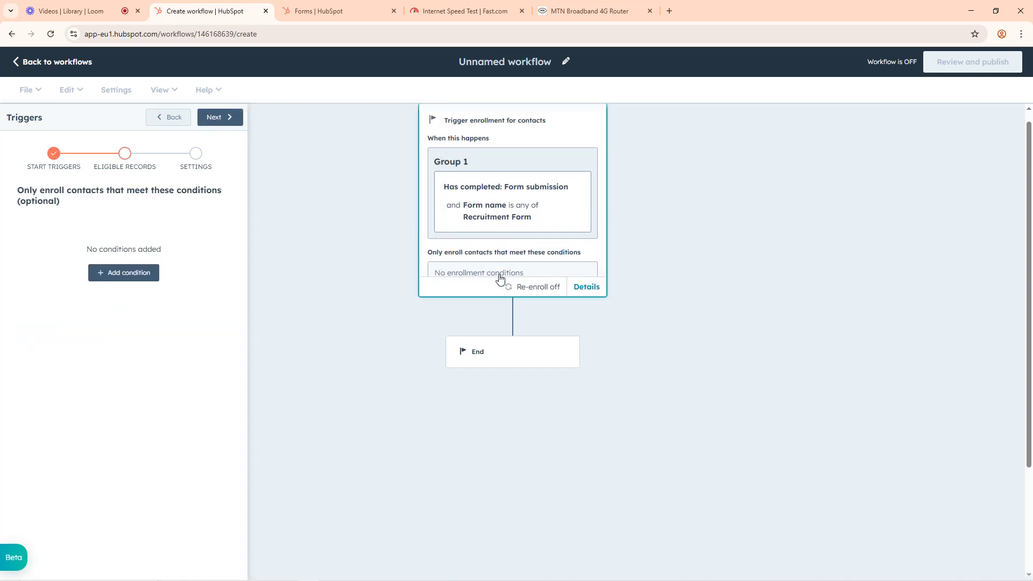
{"action": "scroll", "coordinate": [503, 255], "scroll_direction": "up", "scroll_amount": 3}
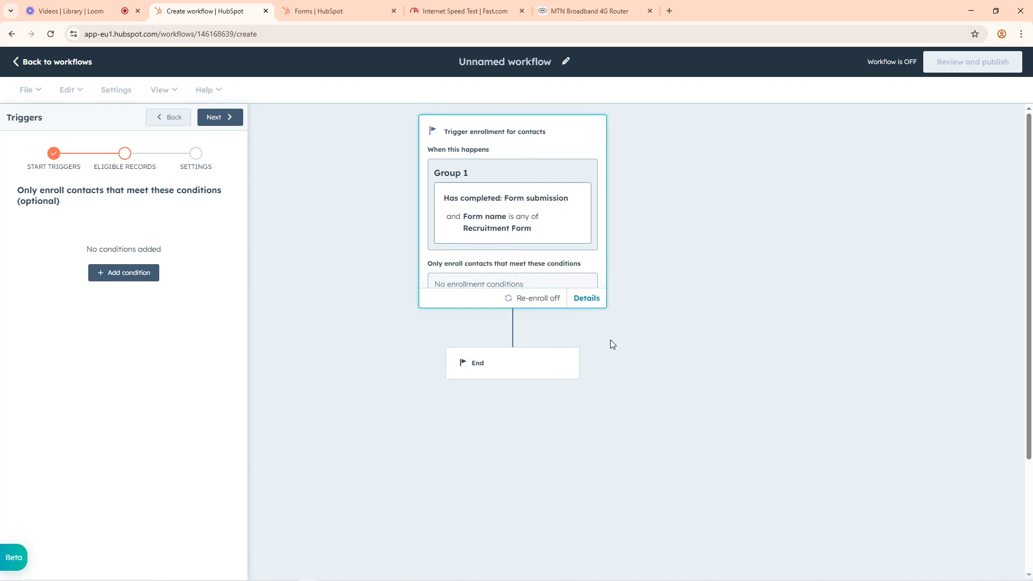
{"action": "key", "text": "ctrl+a"}
{"action": "left_click", "coordinate": [482, 350]}
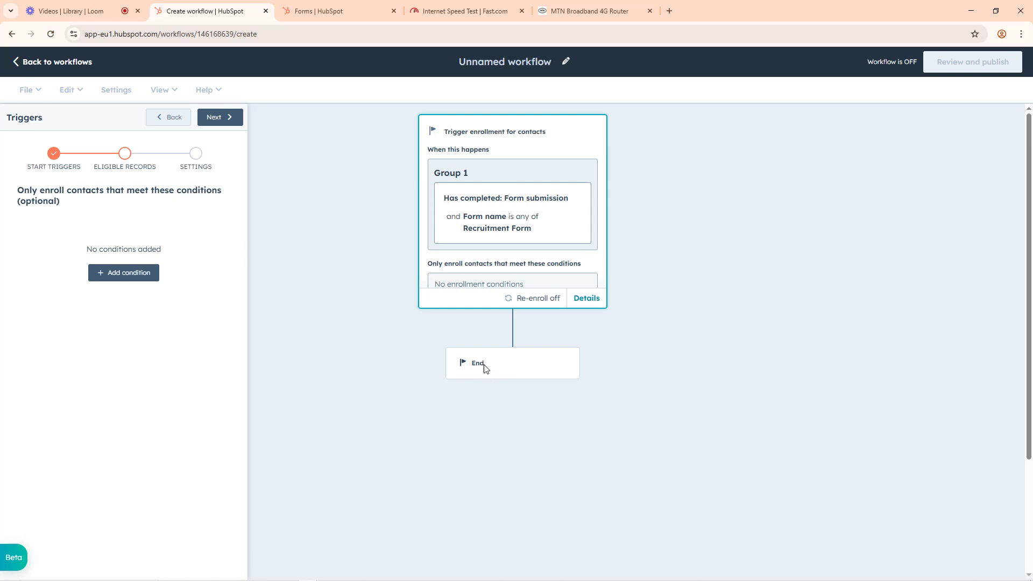
{"action": "left_click", "coordinate": [217, 119]}
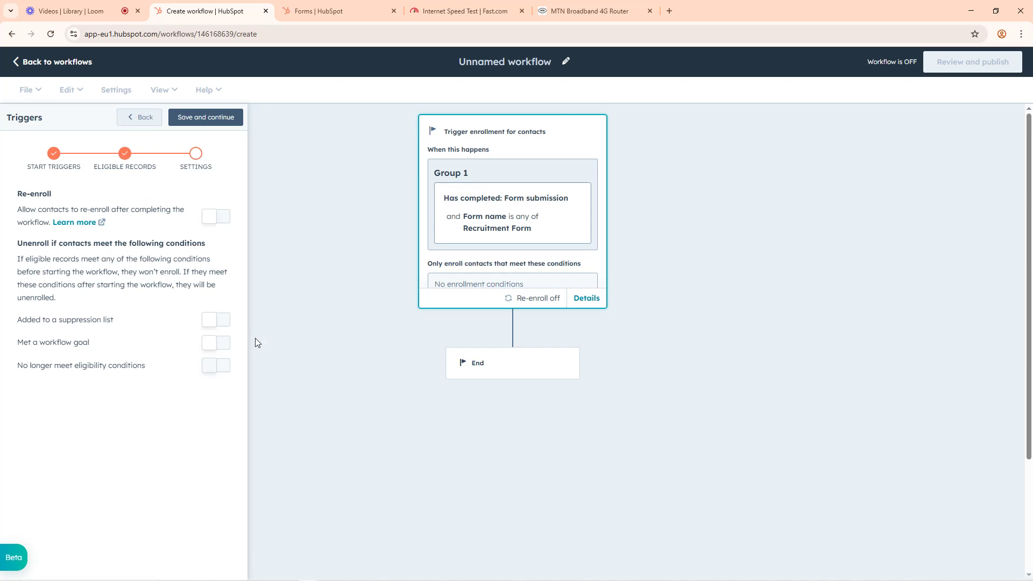
{"action": "left_click", "coordinate": [205, 119]}
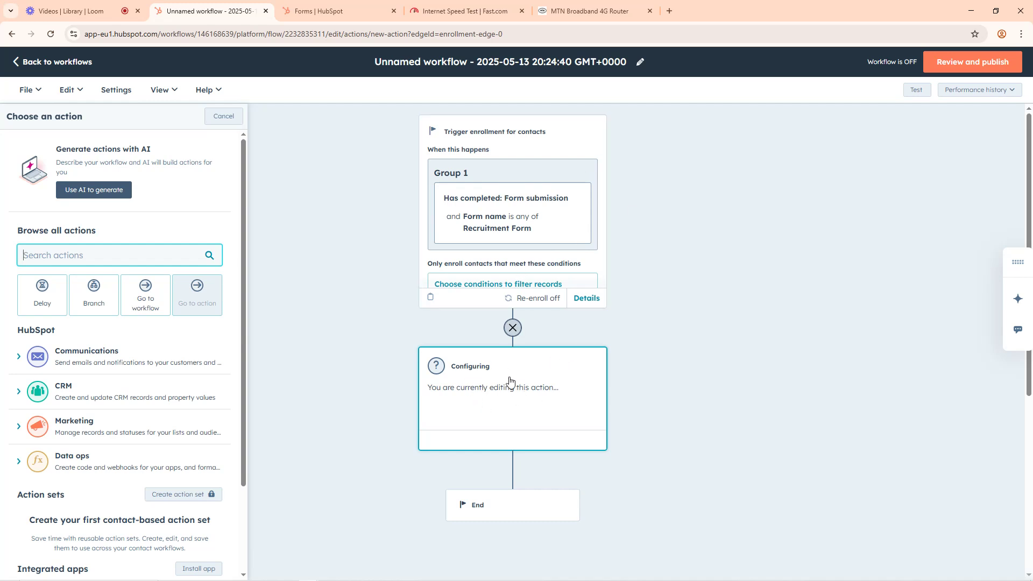
{"action": "left_click", "coordinate": [512, 329]}
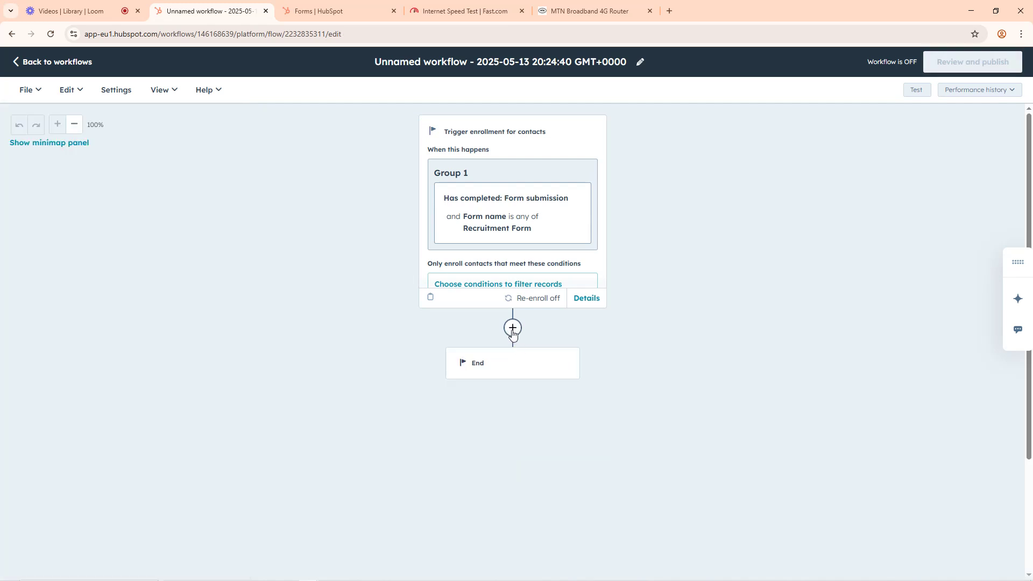
{"action": "left_click", "coordinate": [512, 326]}
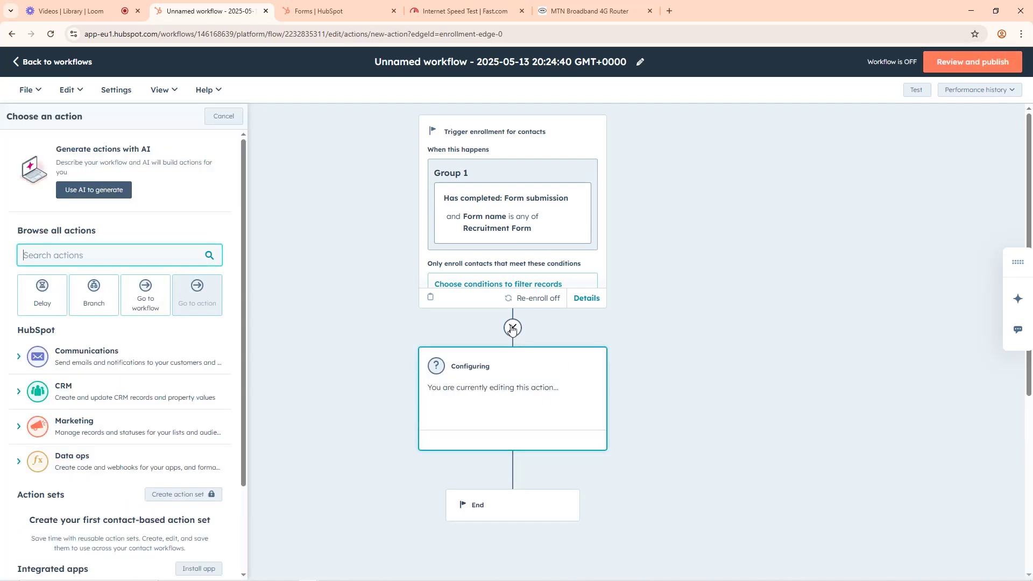
{"action": "left_click", "coordinate": [513, 326]}
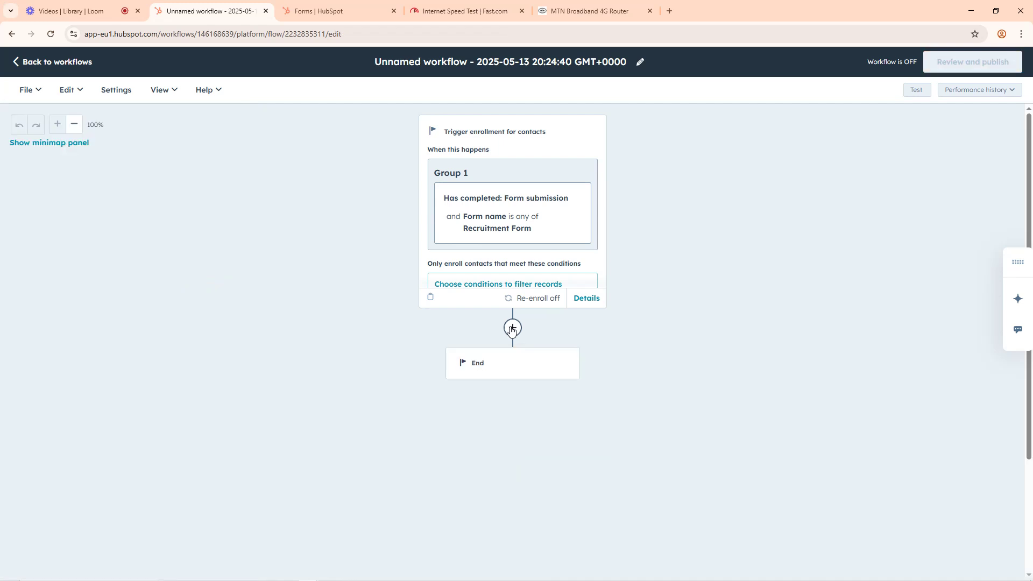
{"action": "left_click", "coordinate": [513, 327]}
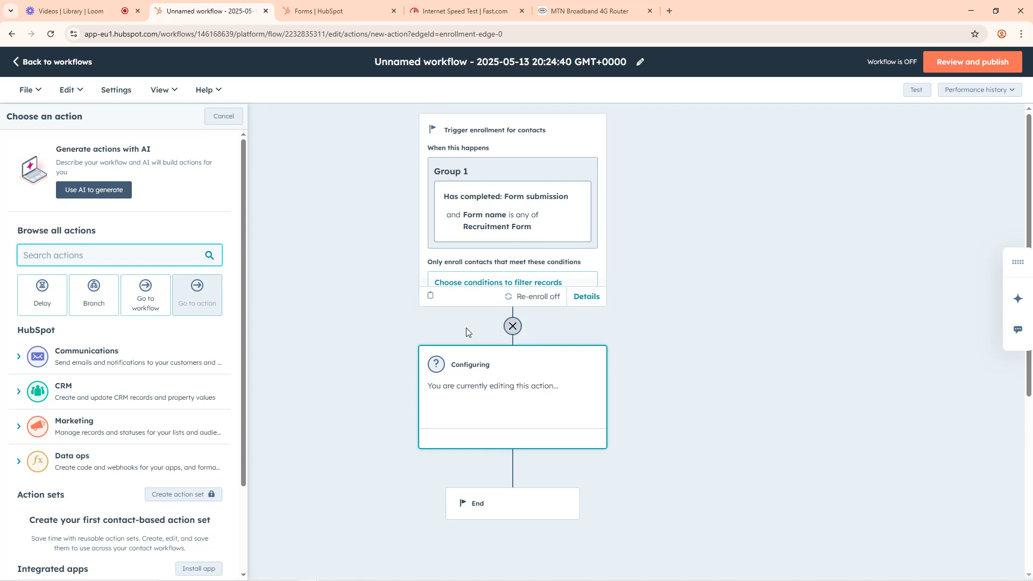
Step: Add a Send email communication action for the enrolled contact and start creating a new automated email
{"action": "left_click", "coordinate": [82, 358]}
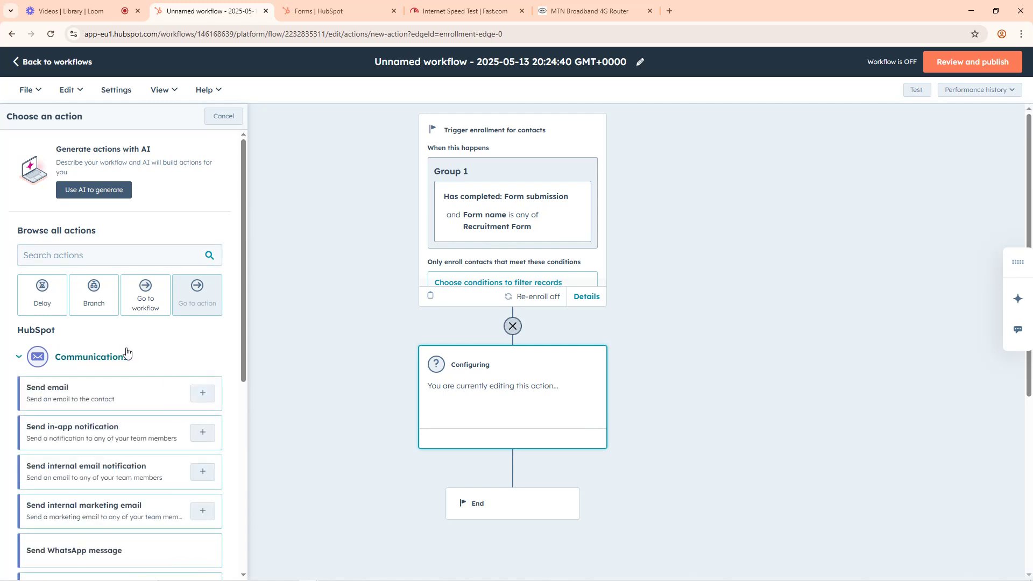
{"action": "left_click", "coordinate": [67, 398]}
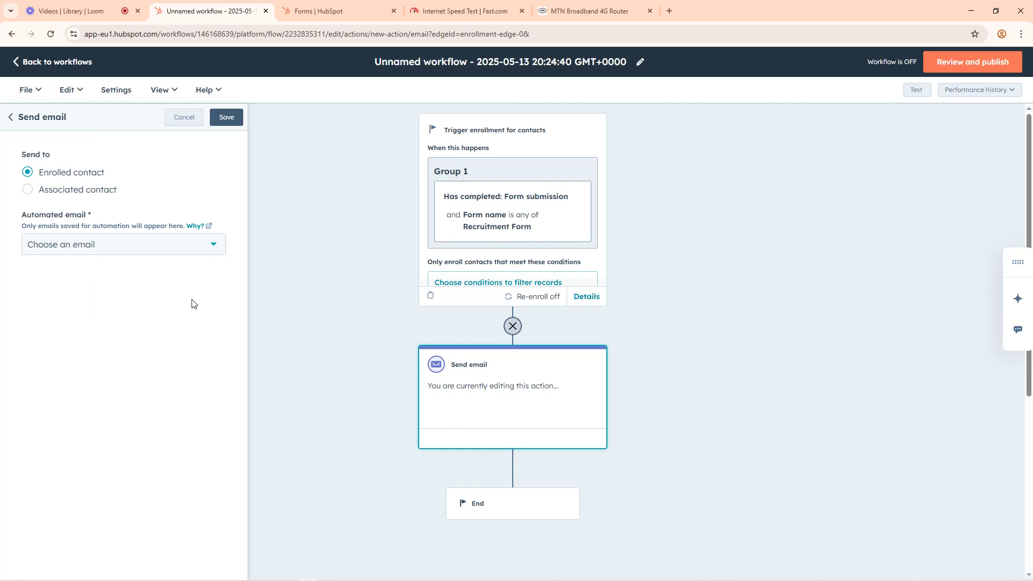
{"action": "left_click", "coordinate": [123, 253]}
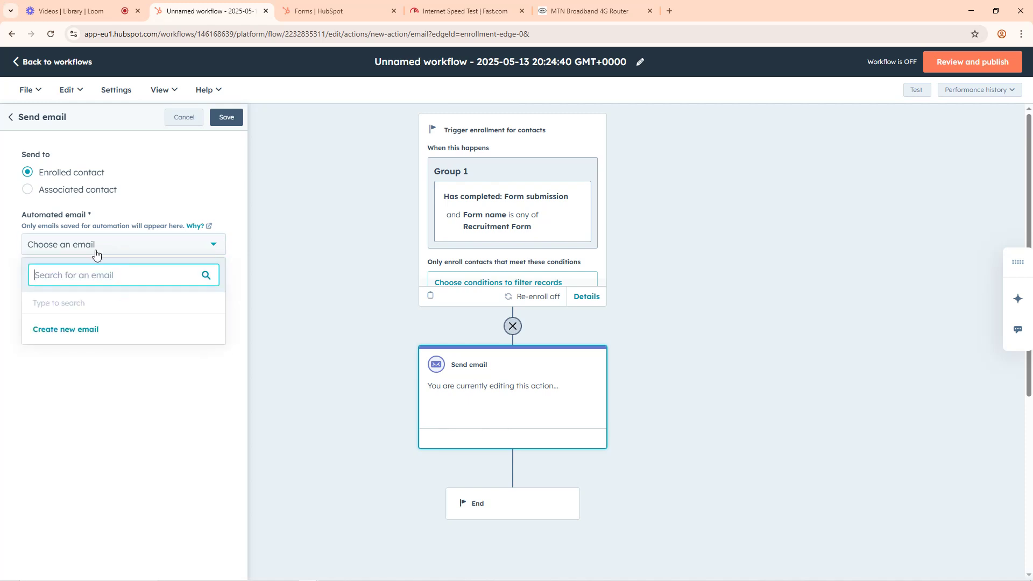
{"action": "left_click", "coordinate": [74, 330]}
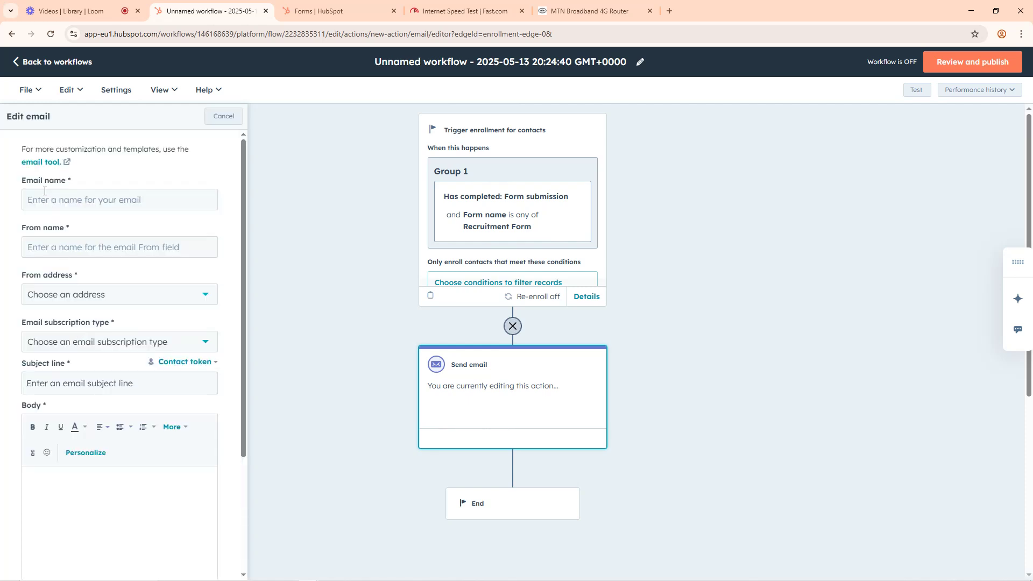
Step: Name the new automated email Welcome from Form
{"action": "left_click", "coordinate": [54, 203]}
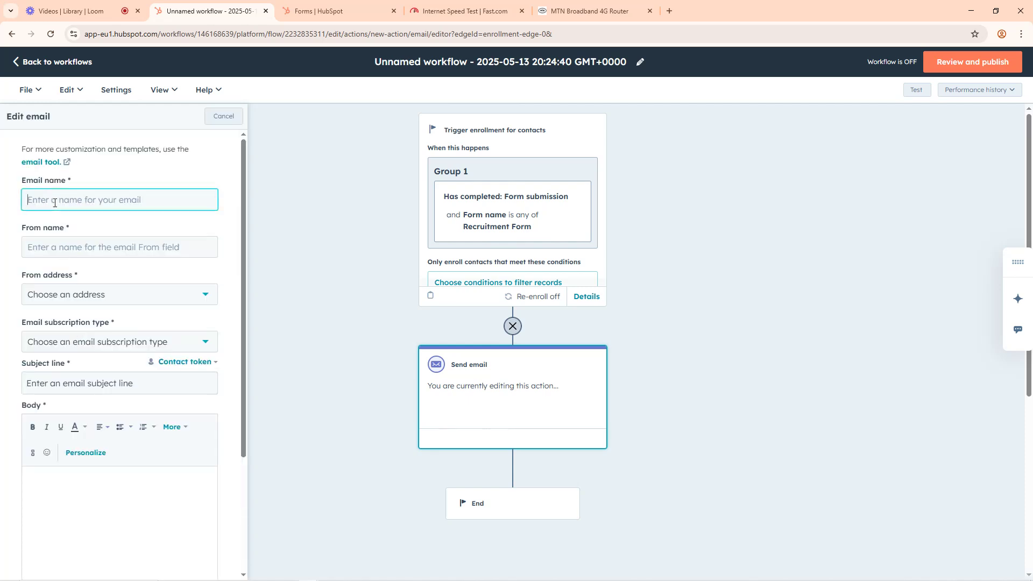
{"action": "type", "text": "Welcome from Form"}
Step: Set the email's From name to Otanwa PLC Recruitment and choose the Gmail account as its From address
{"action": "left_click", "coordinate": [54, 249]}
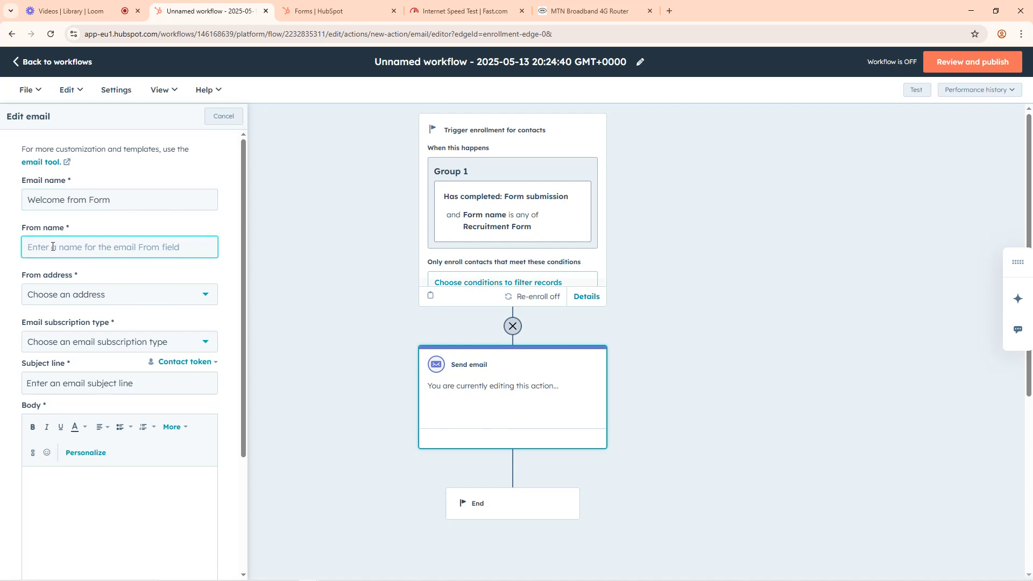
{"action": "type", "text": "Otanwa PLC"}
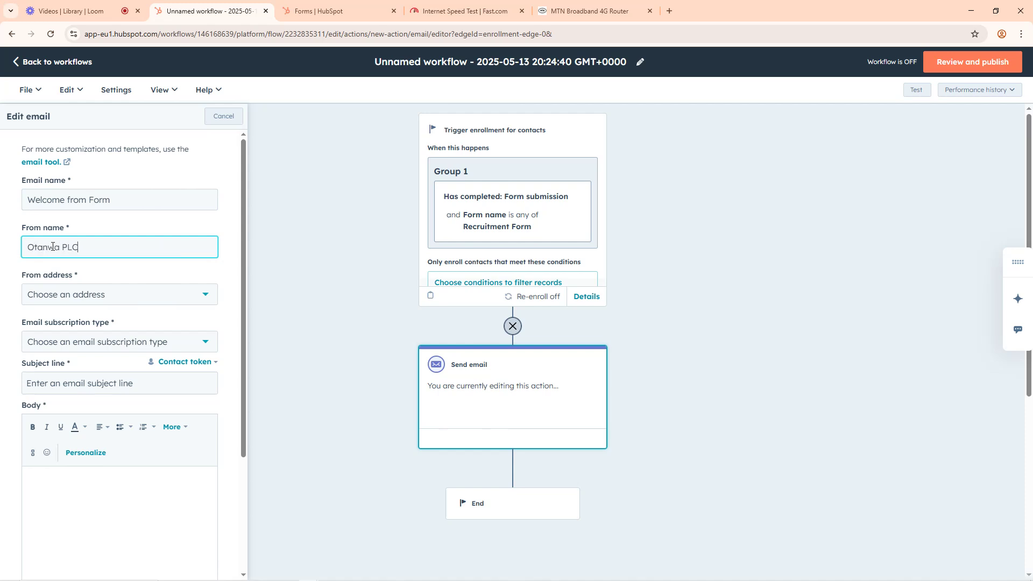
{"action": "type", "text": " Recruitment"}
{"action": "left_click", "coordinate": [64, 298]}
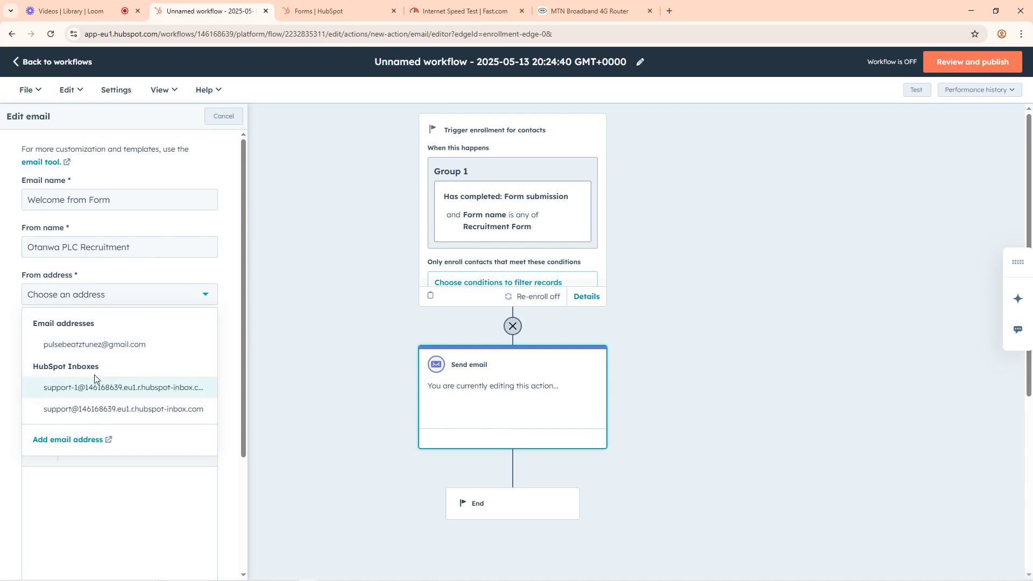
{"action": "left_click", "coordinate": [89, 350]}
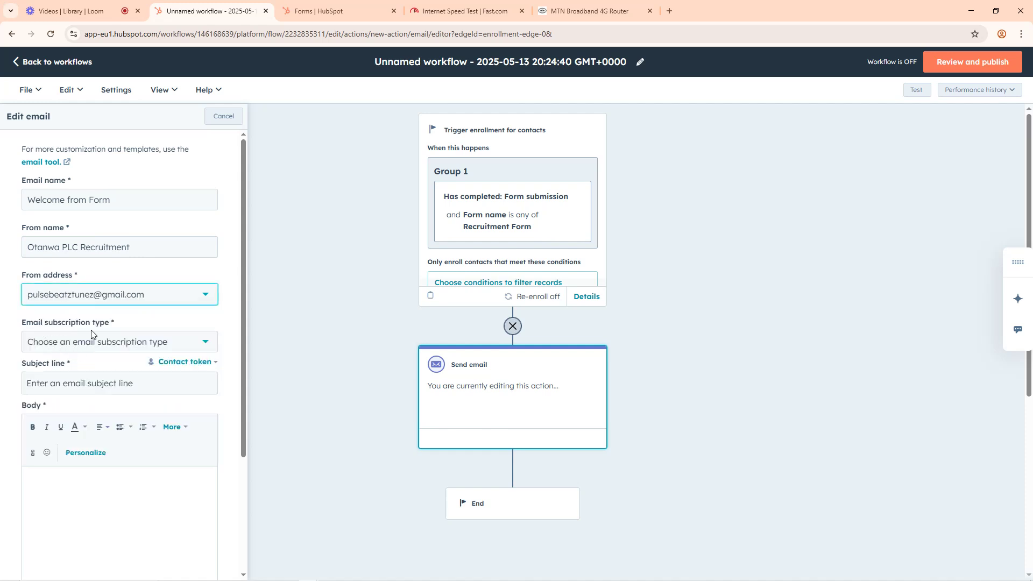
Step: Set the email subscription type to Marketing Email | Marketing Information and the subject line to "Your Application has been received"
{"action": "left_click", "coordinate": [103, 342]}
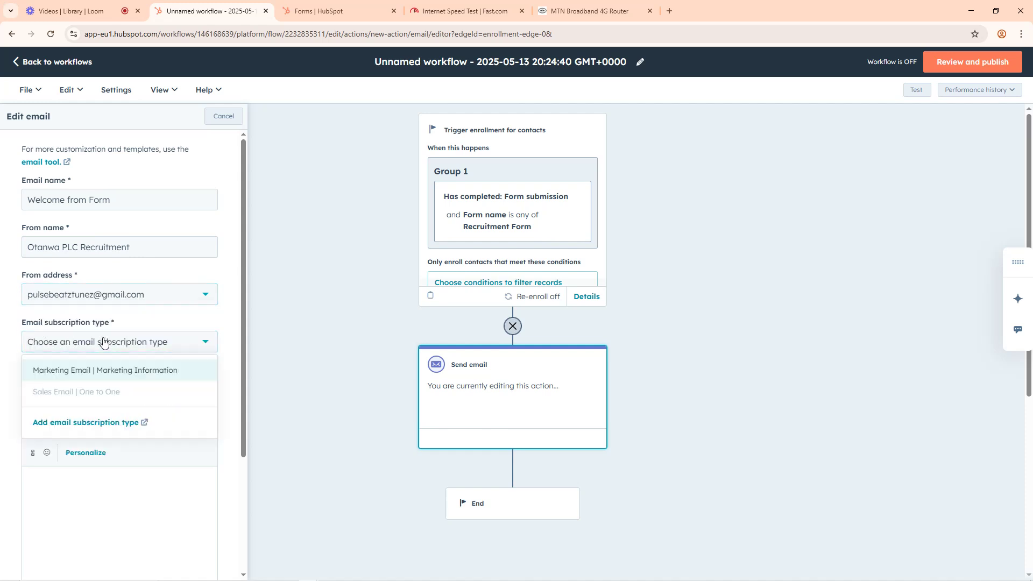
{"action": "left_click", "coordinate": [89, 373]}
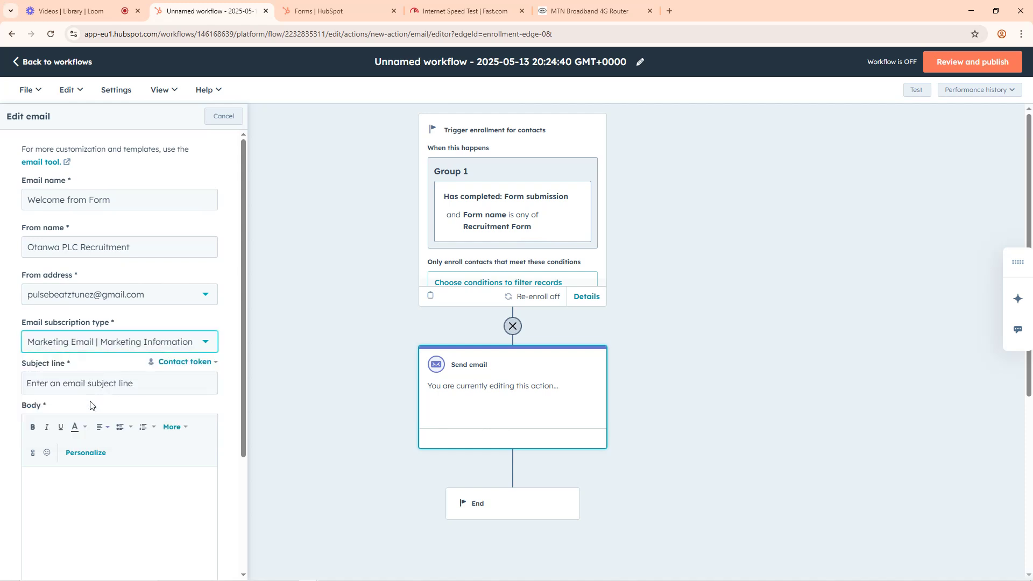
{"action": "left_click", "coordinate": [81, 386]}
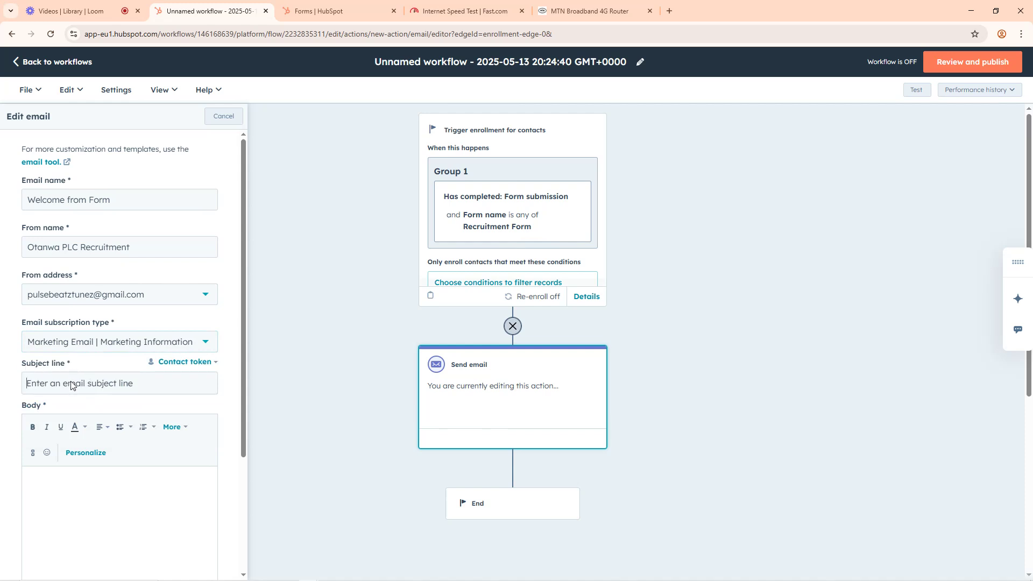
{"action": "type", "text": "Thanks for"}
{"action": "key", "text": "ctrl+a"}
{"action": "key", "text": "BackSpace"}
{"action": "type", "text": "Your Application ha"}
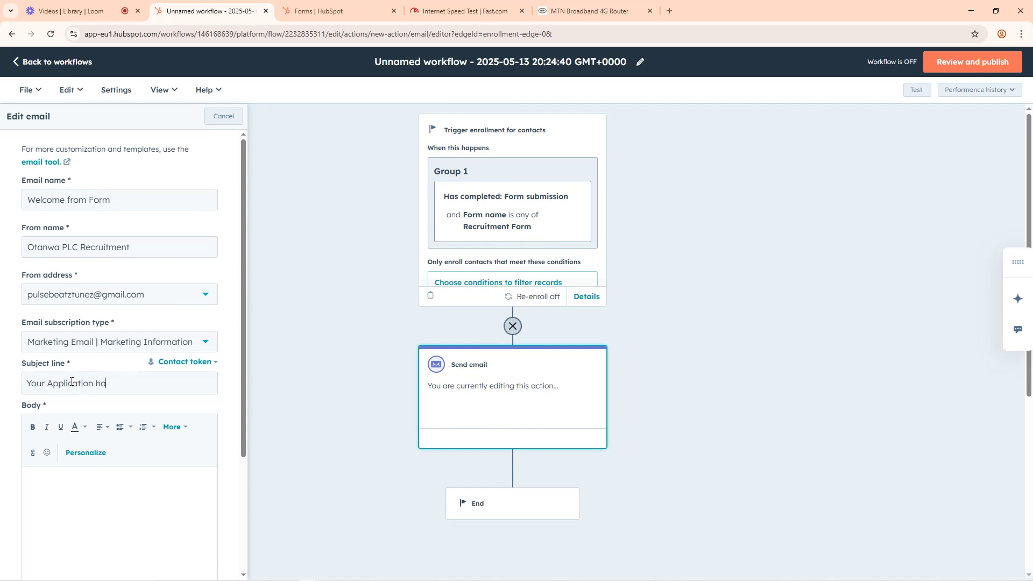
{"action": "type", "text": "s been receuived"}
Step: Start the email body with the greeting "Dear," followed by a Contact owner > First name personalization token
{"action": "scroll", "coordinate": [86, 509], "scroll_direction": "down", "scroll_amount": 3}
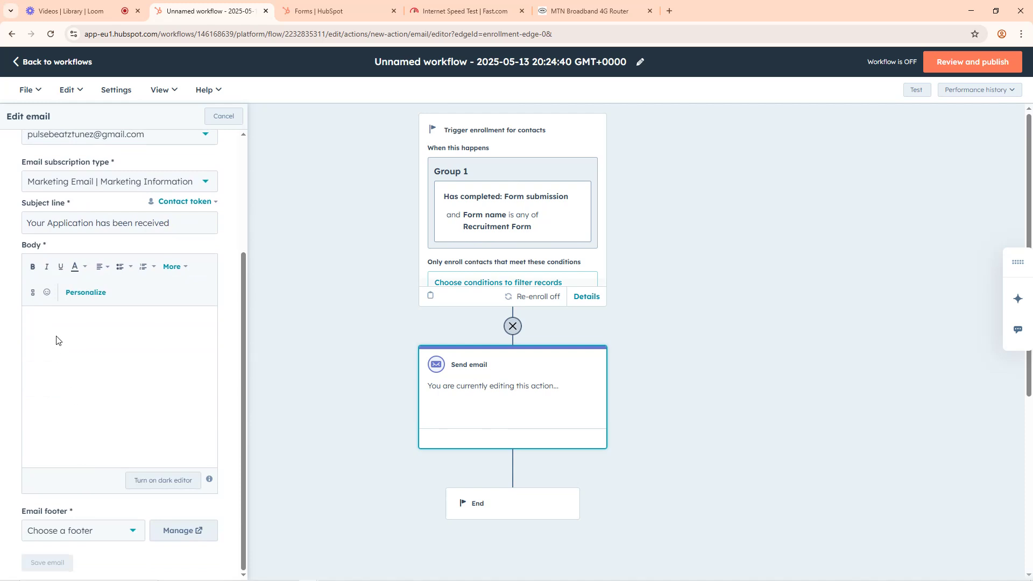
{"action": "type", "text": "Dear"}
{"action": "left_click", "coordinate": [86, 295]}
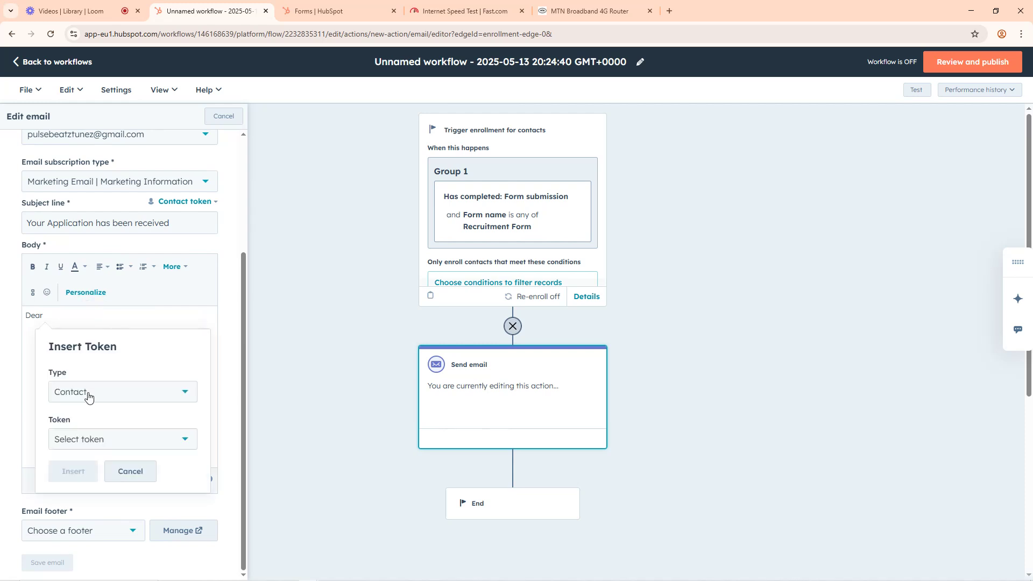
{"action": "left_click", "coordinate": [87, 445]}
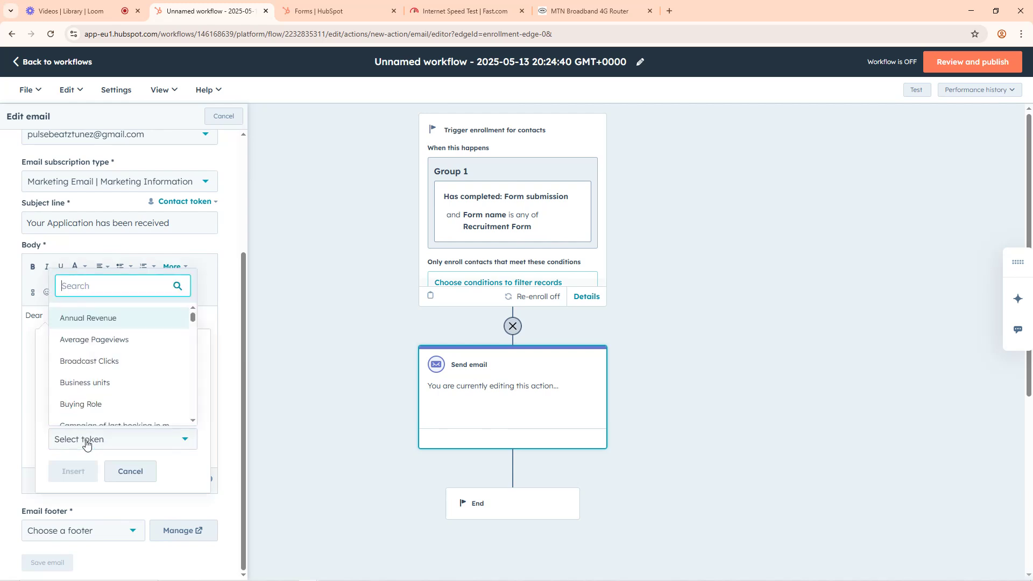
{"action": "scroll", "coordinate": [95, 381], "scroll_direction": "down", "scroll_amount": 4}
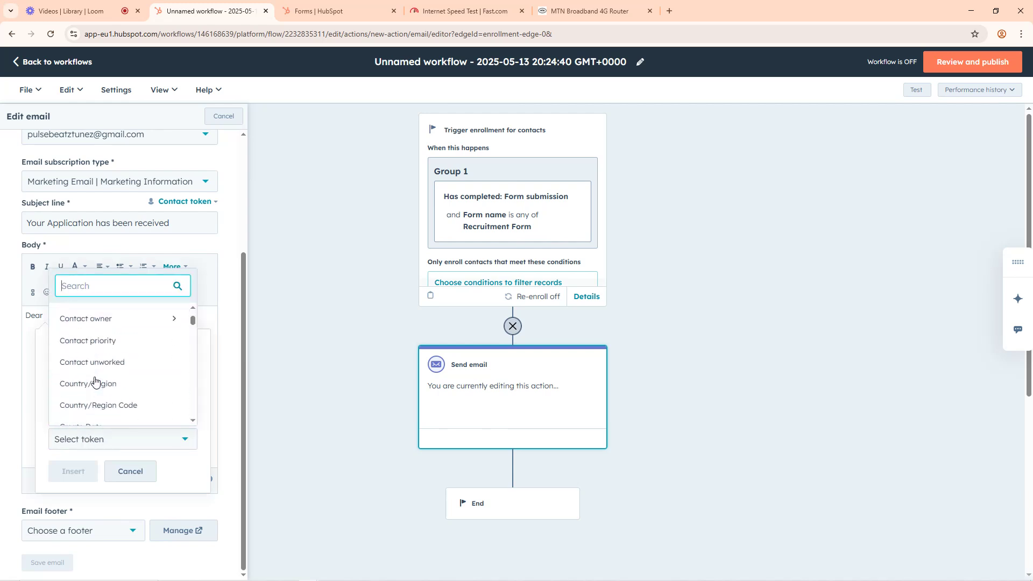
{"action": "left_click", "coordinate": [99, 317]}
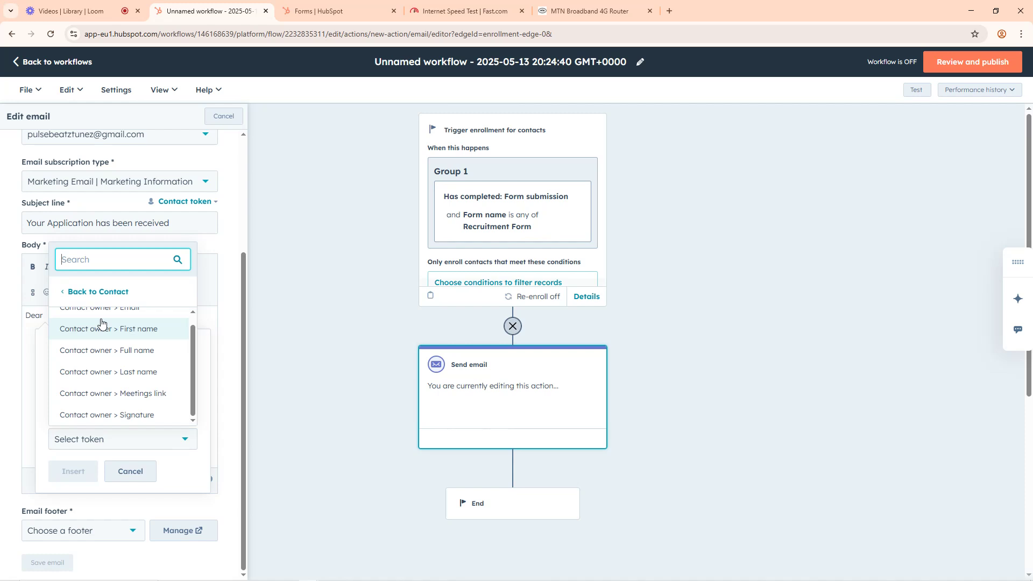
{"action": "scroll", "coordinate": [104, 339], "scroll_direction": "up", "scroll_amount": 1}
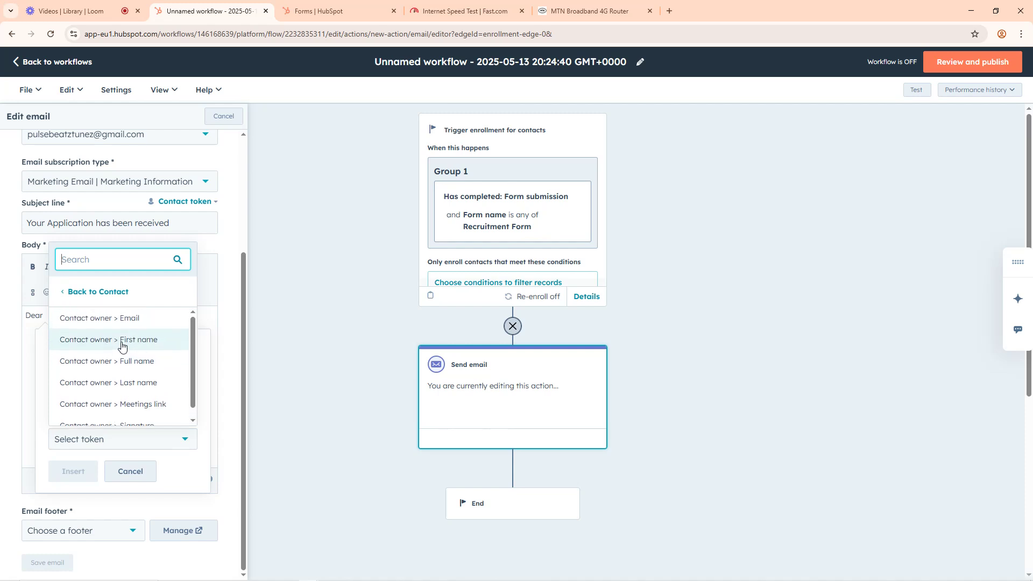
{"action": "left_click", "coordinate": [122, 341]}
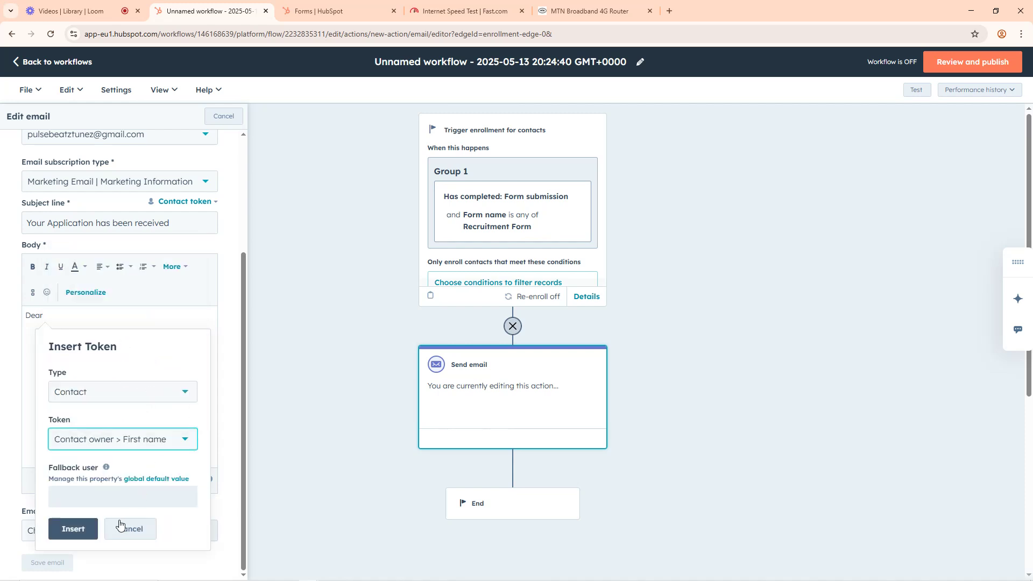
{"action": "left_click", "coordinate": [75, 529]}
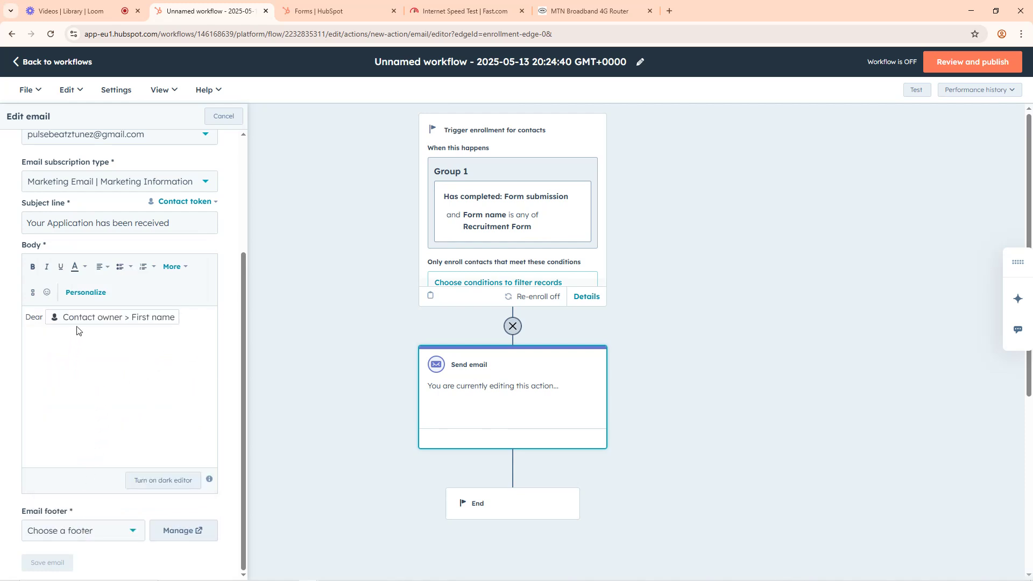
{"action": "left_click", "coordinate": [41, 319]}
{"action": "type", "text": ","}
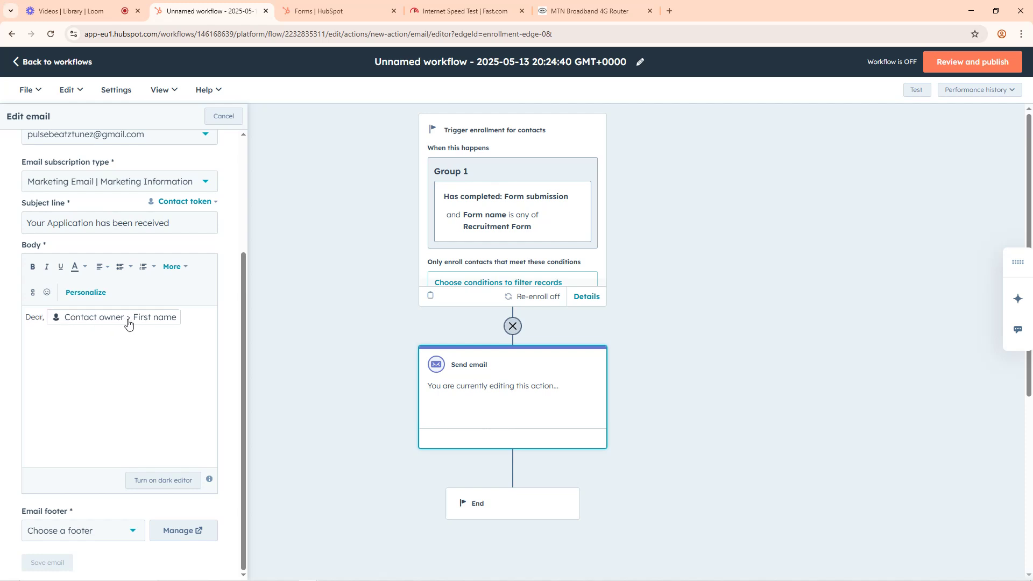
Step: Below the greeting, write "Thank you for submitting the form!" and "We the Otanwa Agency will reach out to you in a few moment!"
{"action": "left_click", "coordinate": [186, 319]}
{"action": "type", "text": "Thank you for submitting the form! "}
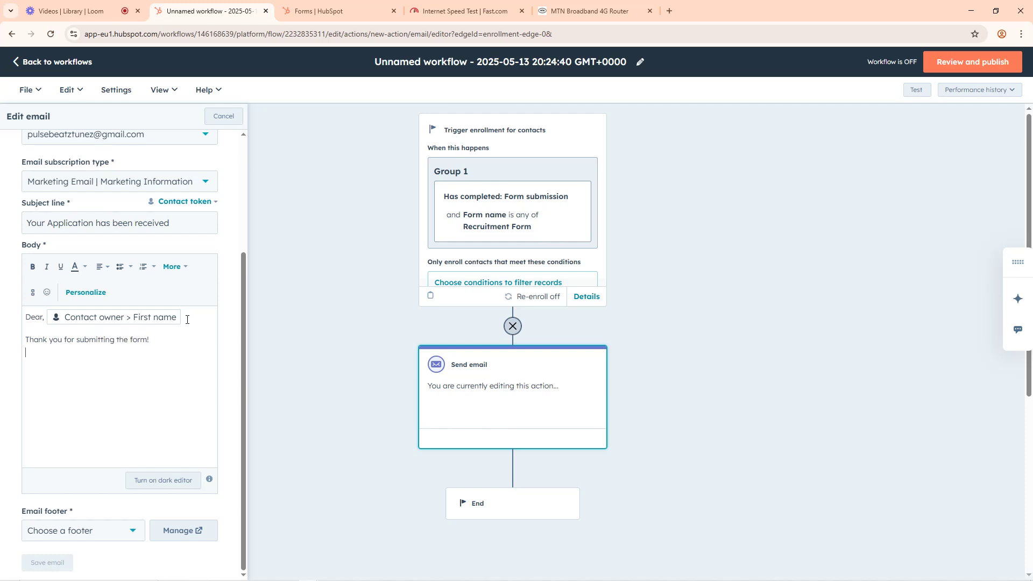
{"action": "type", "text": "We the Otonwa Agency will reach out to yo"}
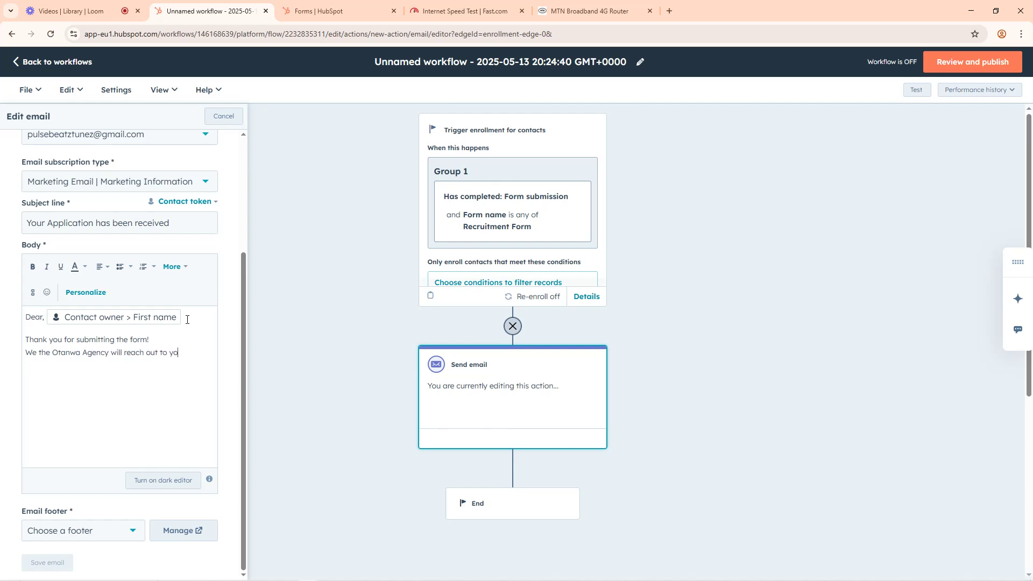
{"action": "type", "text": "u in a few moment"}
{"action": "type", "text": "Plea"}
{"action": "type", "text": "se remember that"}
{"action": "type", "text": " th"}
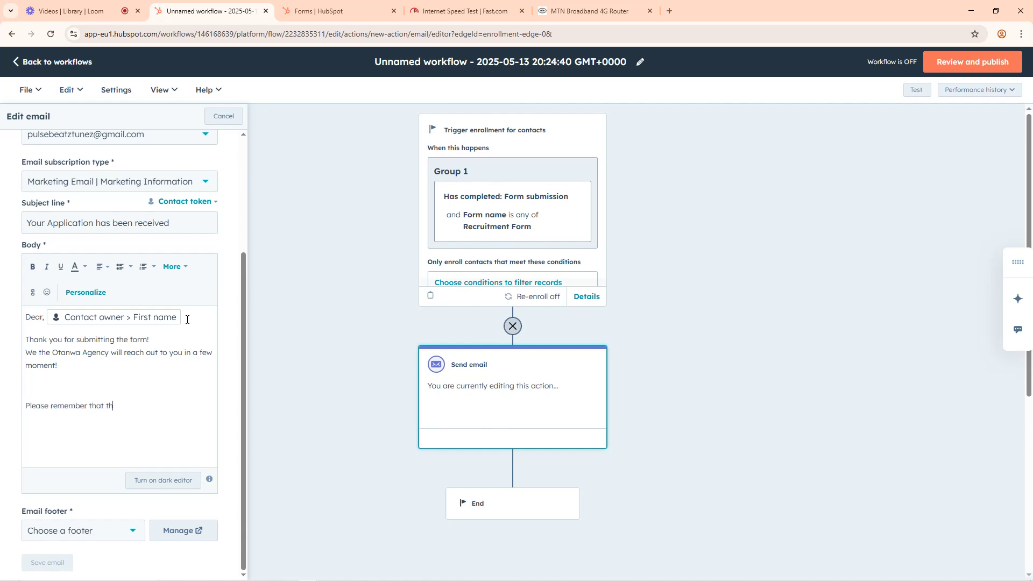
{"action": "type", "text": "e outcome "}
{"action": "type", "text": "of o"}
{"action": "type", "text": "ll recruitment deoe"}
{"action": "type", "text": "pemd"}
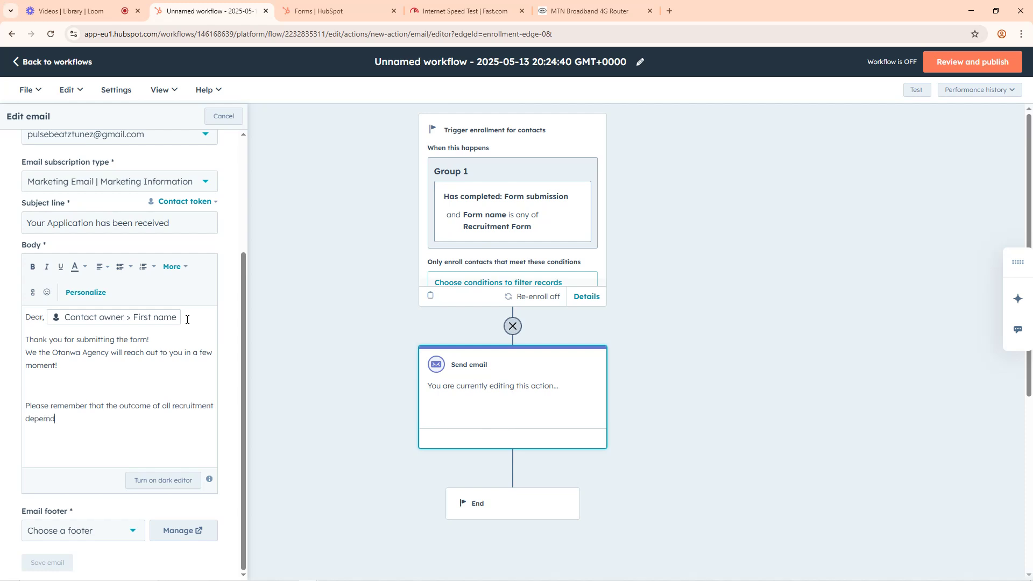
{"action": "type", "text": "s on if you meet our hiring criteria"}
Step: Add a paragraph reading "Please remember that the outcome of all recruitment depends on if you meet our hiring criteria!", correcting the misspelled "depends"
{"action": "key", "text": "BackSpace"}
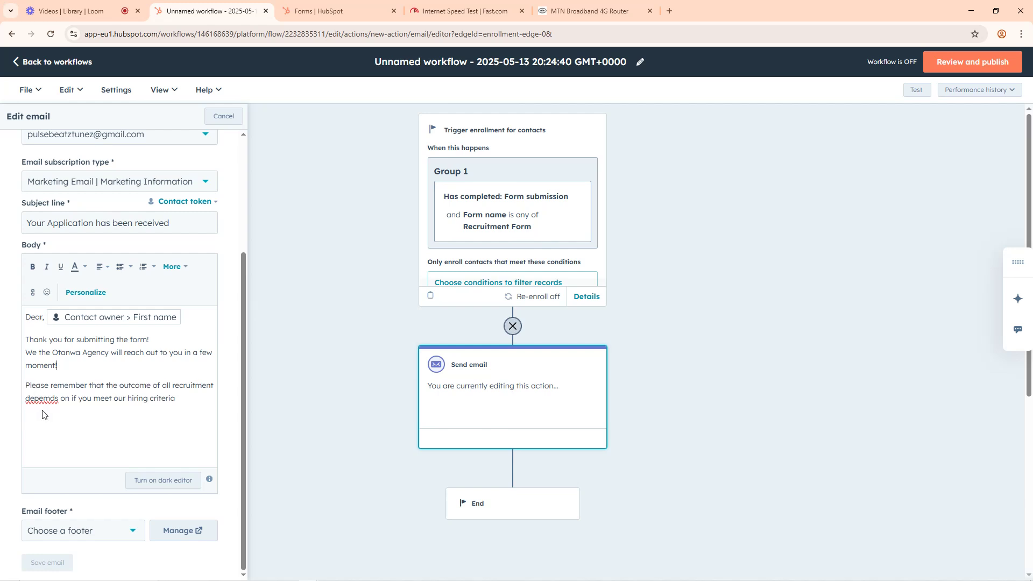
{"action": "right_click", "coordinate": [37, 398]}
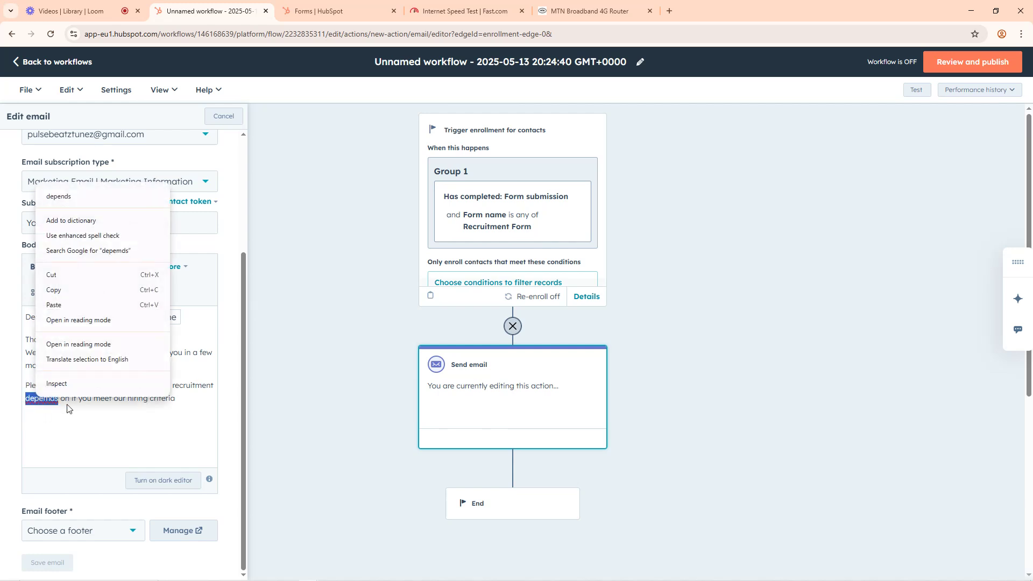
{"action": "left_click", "coordinate": [72, 197]}
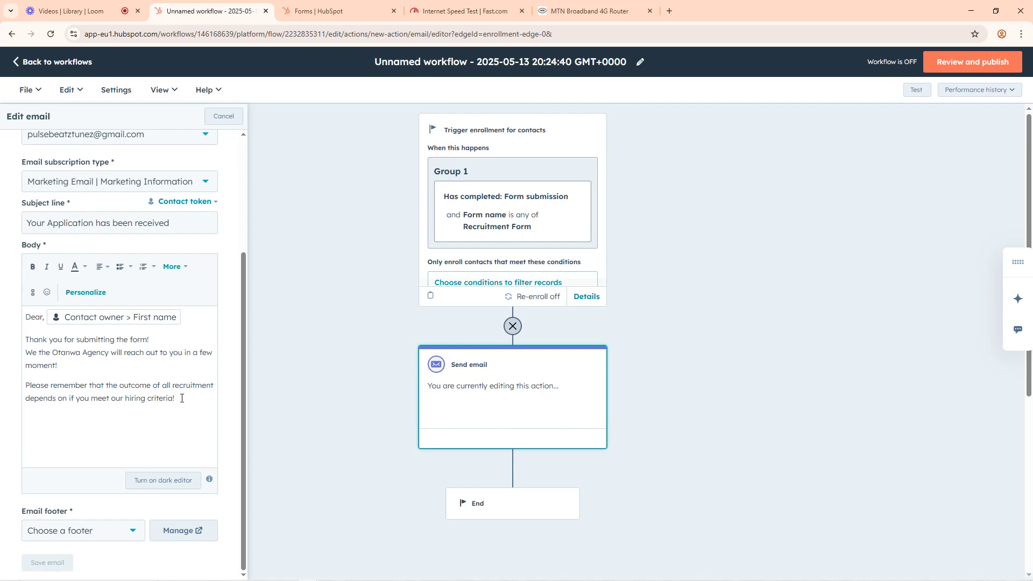
Step: Close the email body with "Yours Sincere" and the sender's title and name beneath it
{"action": "type", "text": "Yours Sincere"}
{"action": "key", "text": "Return"}
{"action": "key", "text": "Return"}
{"action": "type", "text": "Dr "}
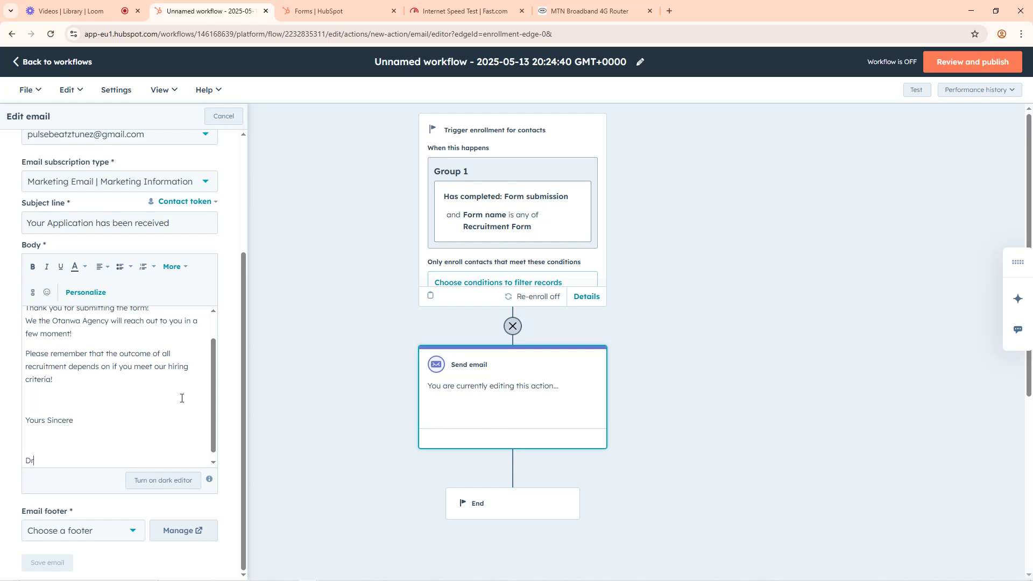
{"action": "type", "text": "Otanwa"}
Step: Choose the default email footer and save the automated email
{"action": "scroll", "coordinate": [161, 415], "scroll_direction": "down", "scroll_amount": 1}
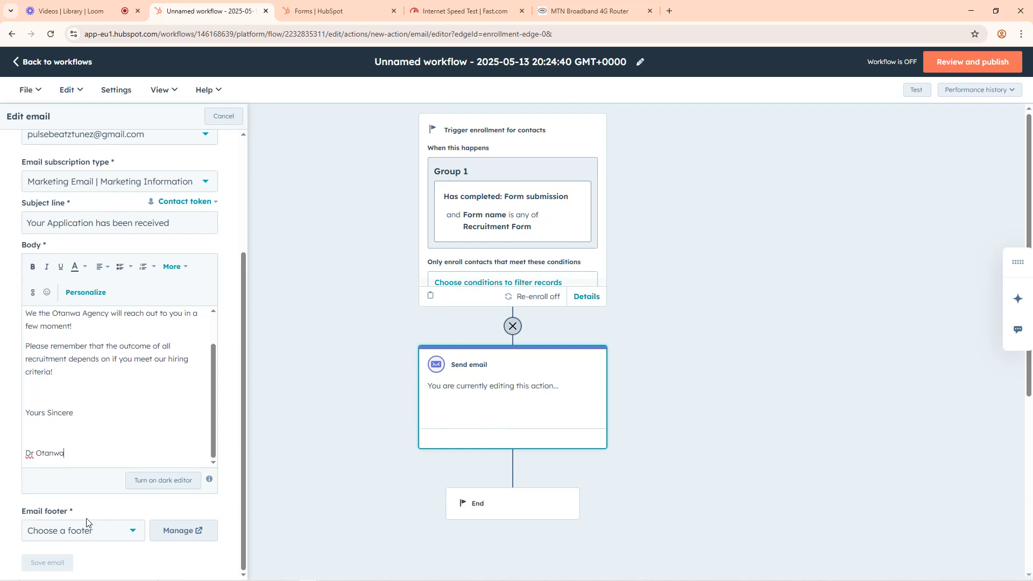
{"action": "left_click", "coordinate": [88, 532]}
{"action": "left_click", "coordinate": [64, 562]}
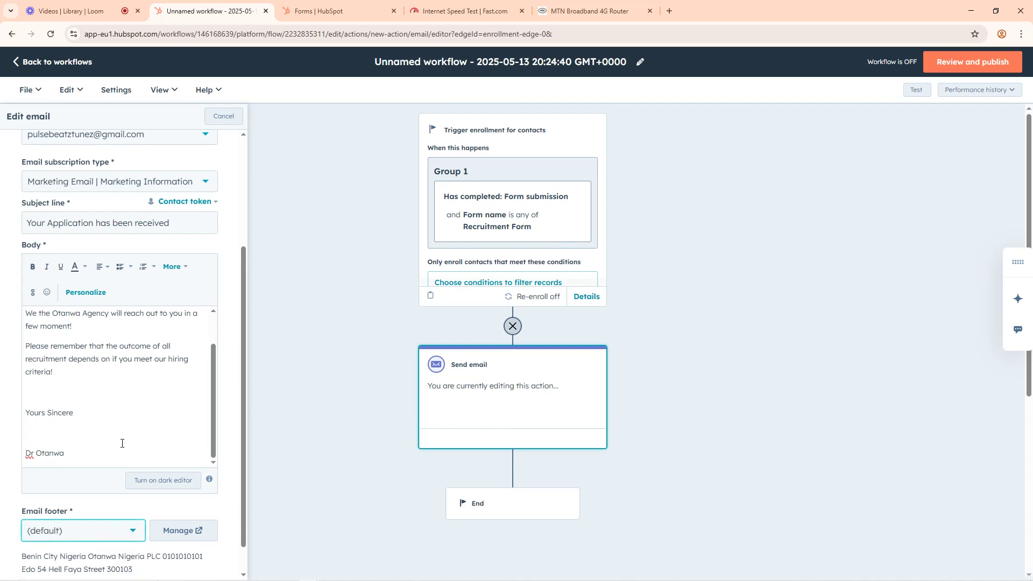
{"action": "scroll", "coordinate": [108, 484], "scroll_direction": "down", "scroll_amount": 1}
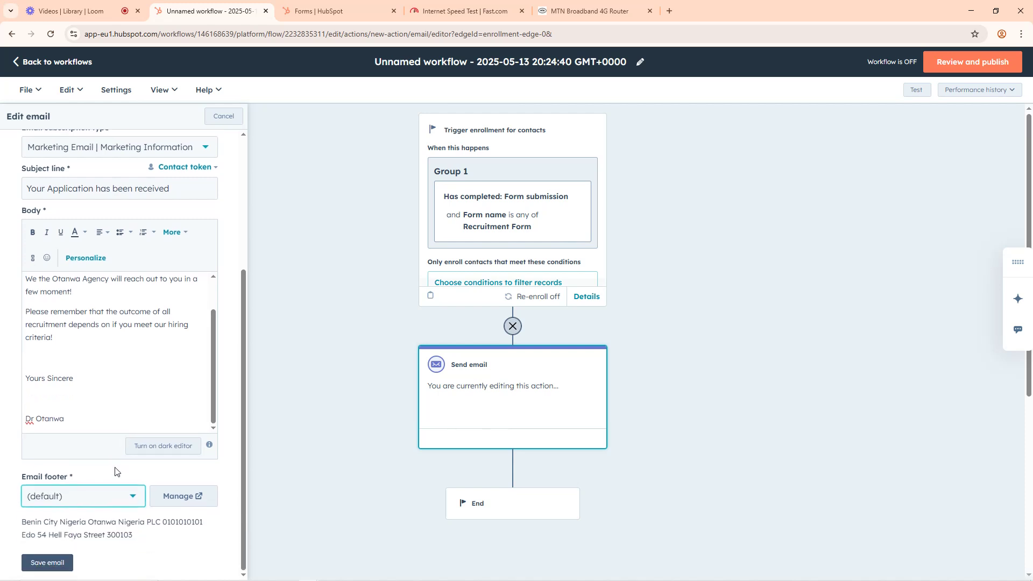
{"action": "left_click", "coordinate": [48, 562]}
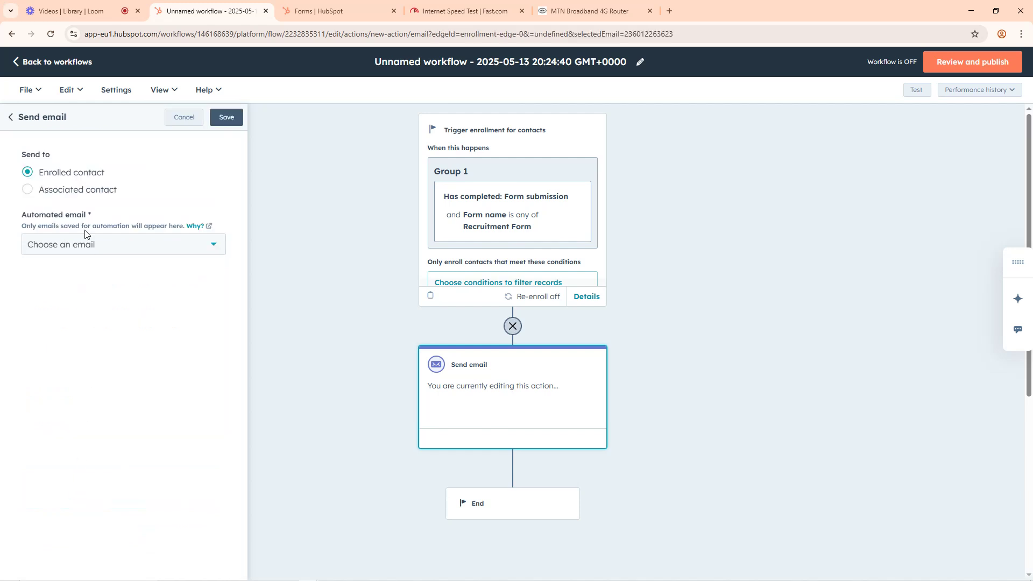
{"action": "left_click", "coordinate": [86, 248]}
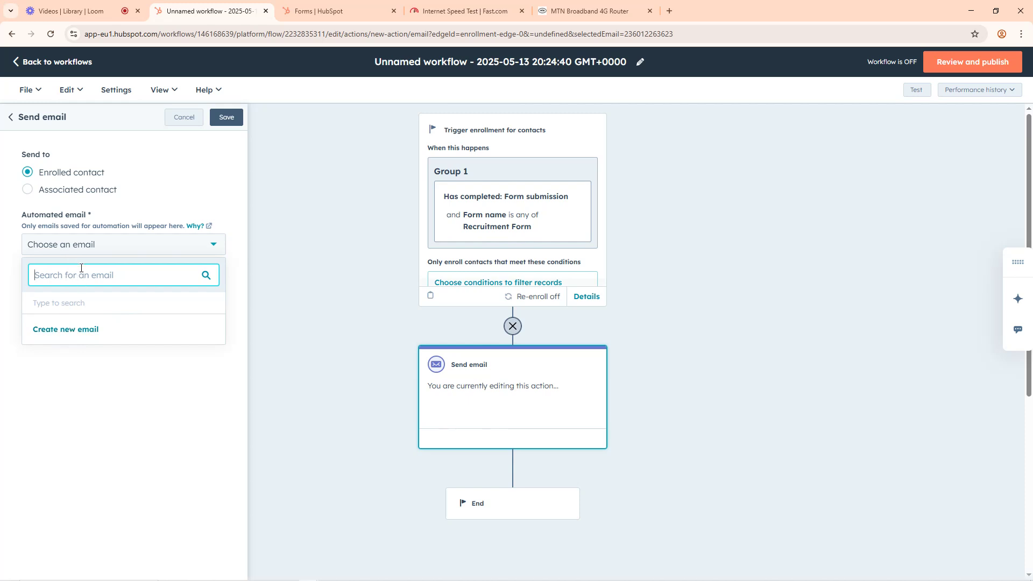
{"action": "left_click", "coordinate": [69, 193]}
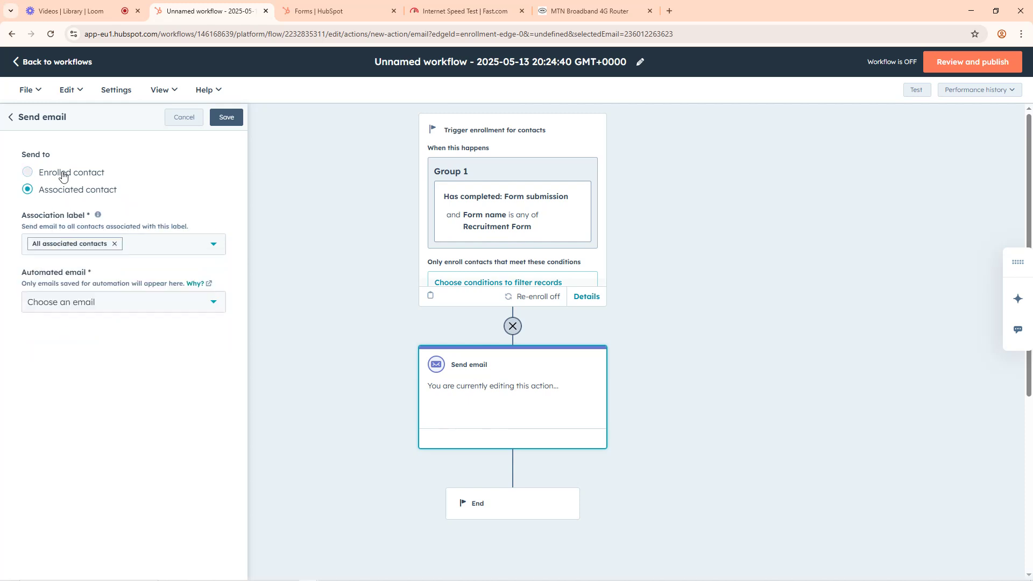
{"action": "left_click", "coordinate": [63, 176]}
{"action": "left_click", "coordinate": [64, 245]}
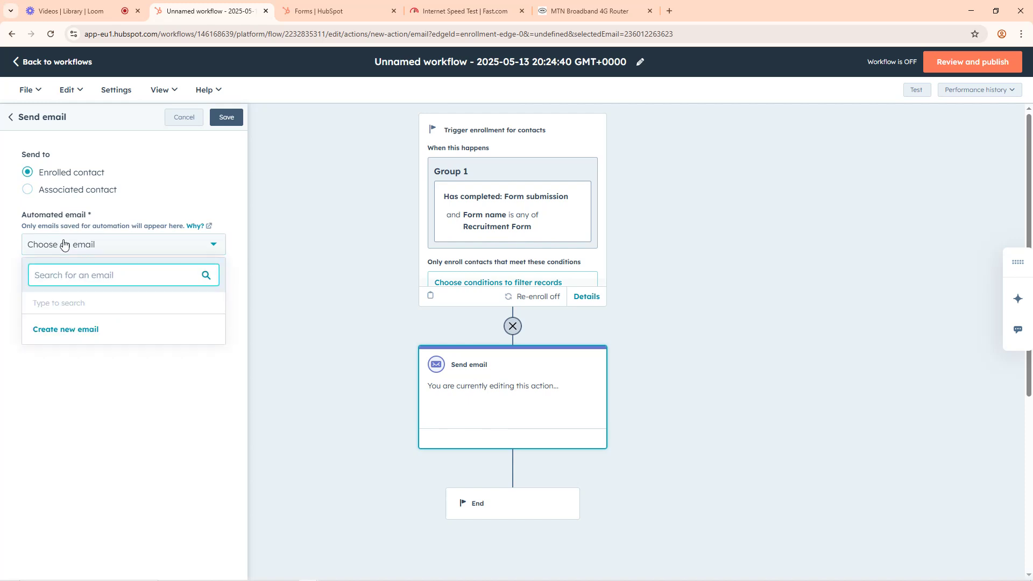
{"action": "left_click", "coordinate": [67, 329]}
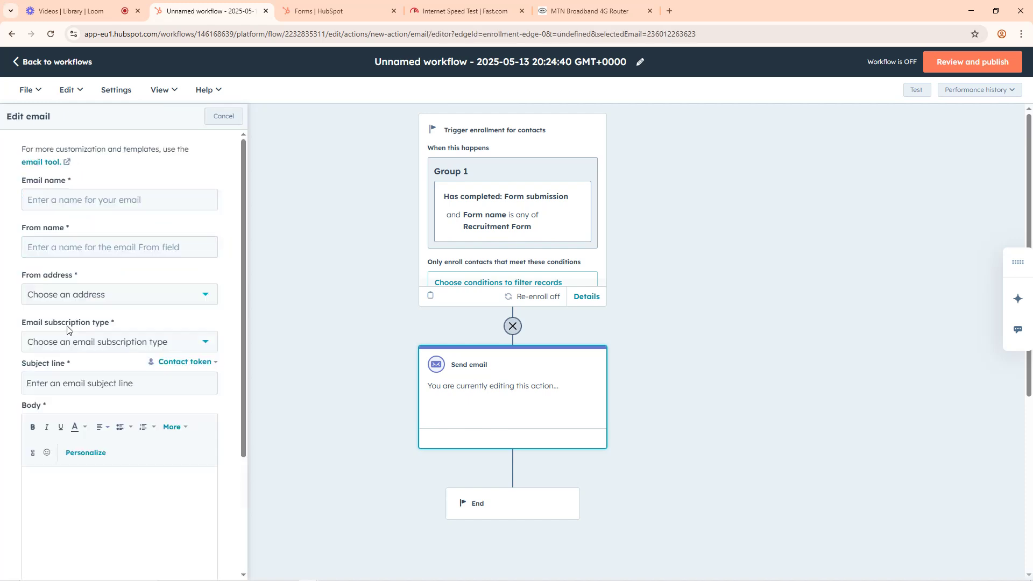
{"action": "left_click", "coordinate": [52, 198]}
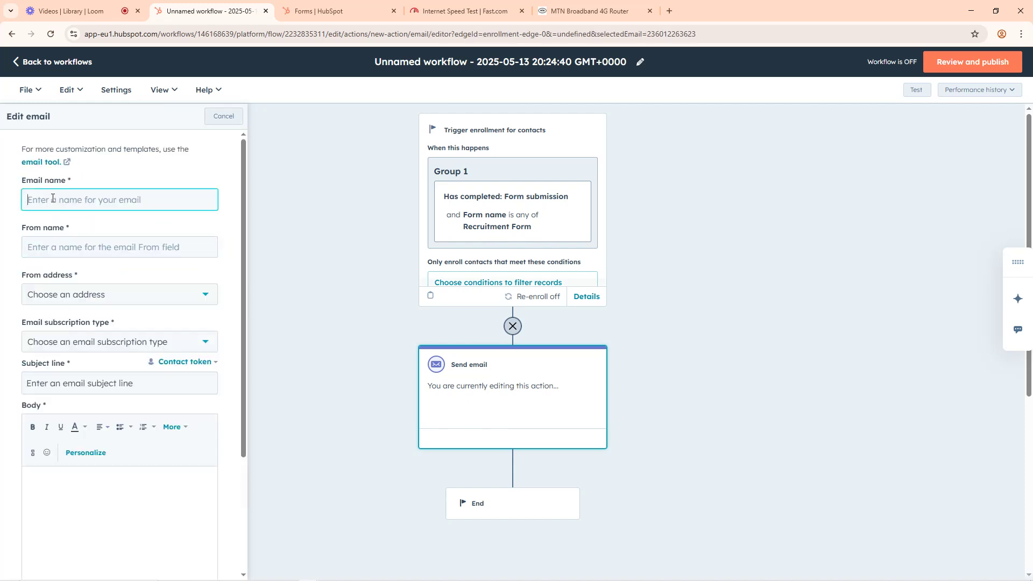
Step: Leave the unfinished email editor for the workflows list and reopen the unnamed workflow's actions for editing
{"action": "left_click", "coordinate": [26, 66]}
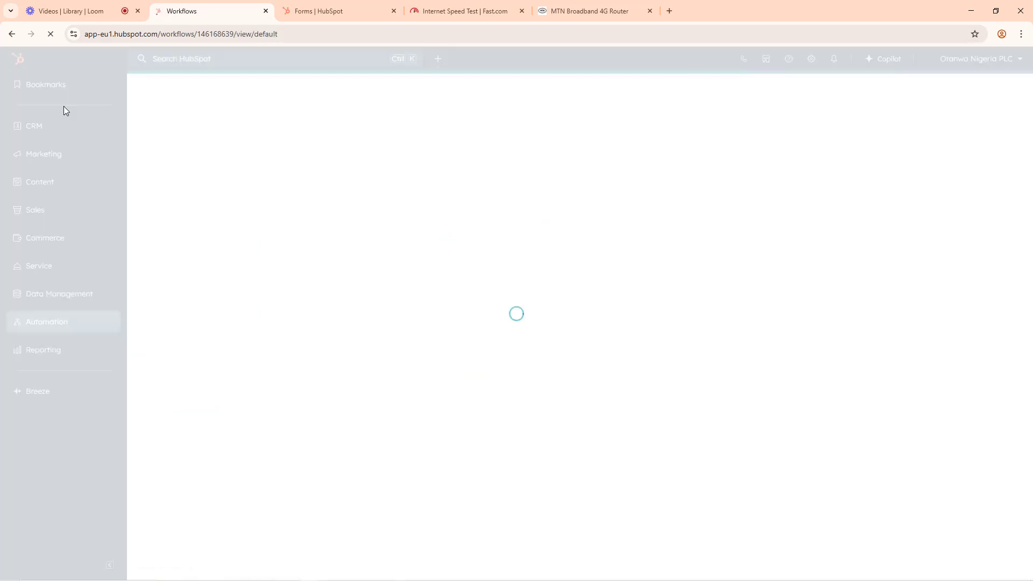
{"action": "left_click", "coordinate": [299, 7]}
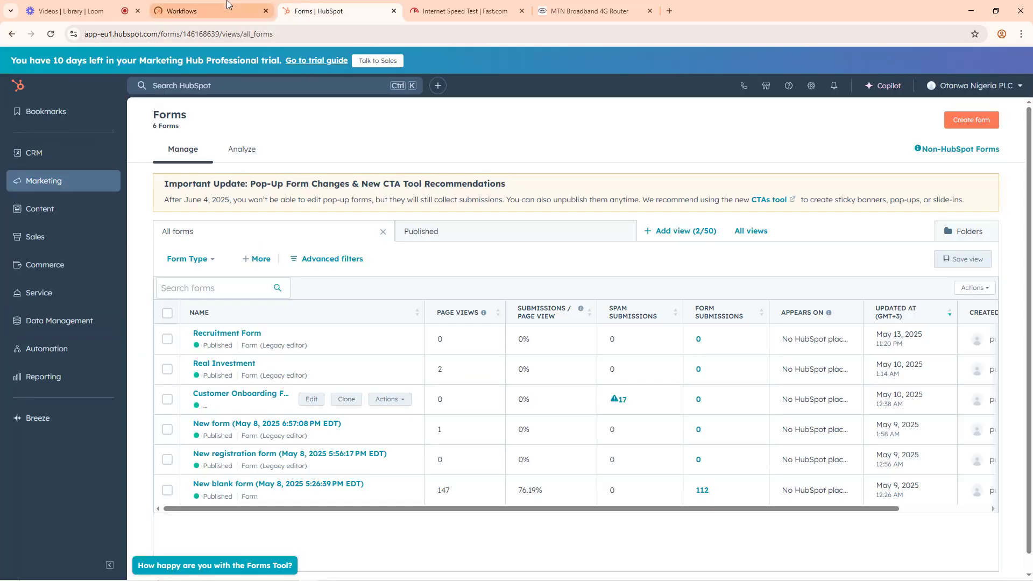
{"action": "left_click", "coordinate": [212, 11]}
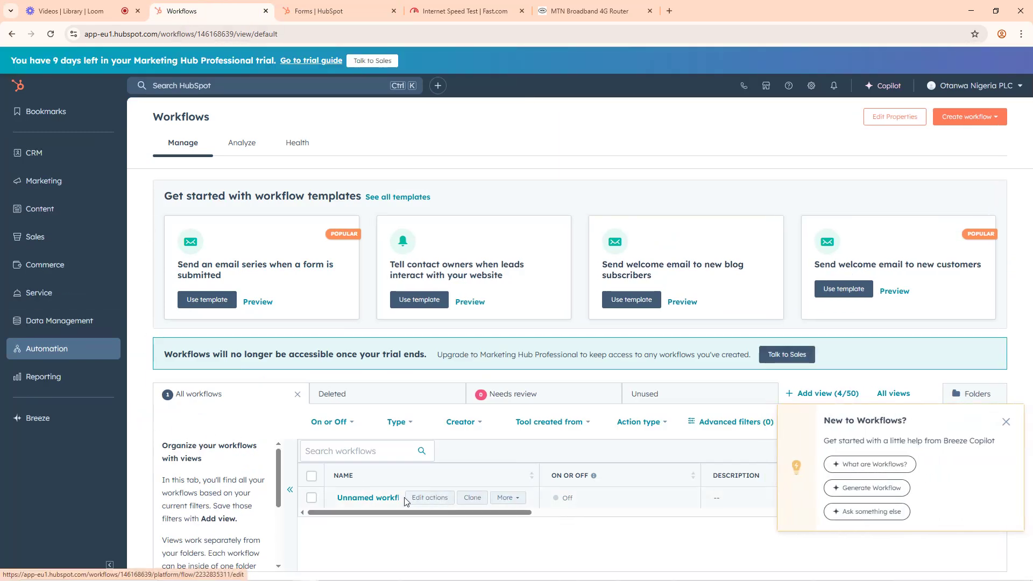
{"action": "left_click", "coordinate": [429, 500]}
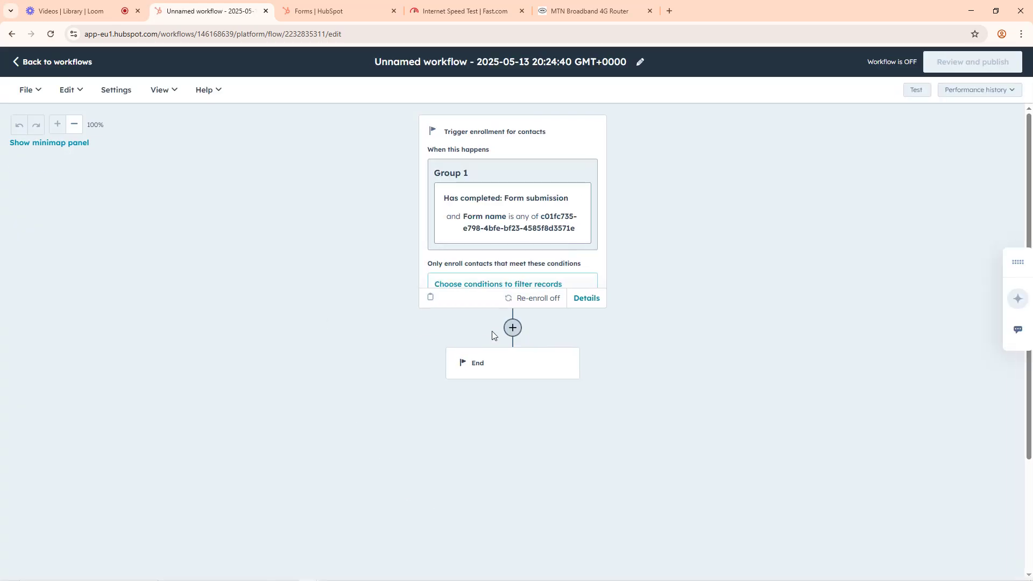
Step: Add a Send email action below the enrollment trigger, using the "Welcome from Form" automated email, and save it
{"action": "left_click", "coordinate": [512, 328]}
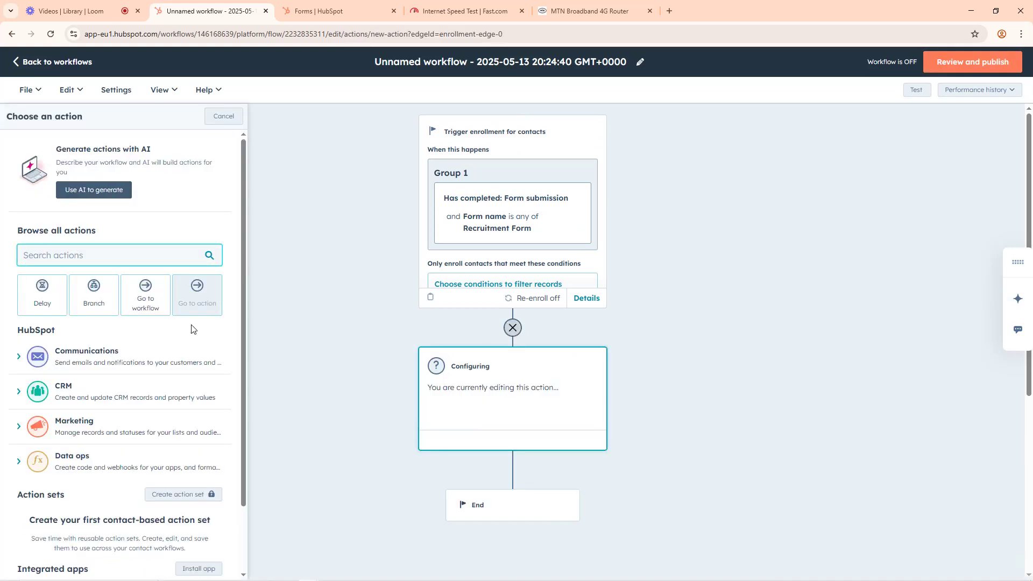
{"action": "left_click", "coordinate": [55, 358]}
{"action": "left_click", "coordinate": [60, 397]}
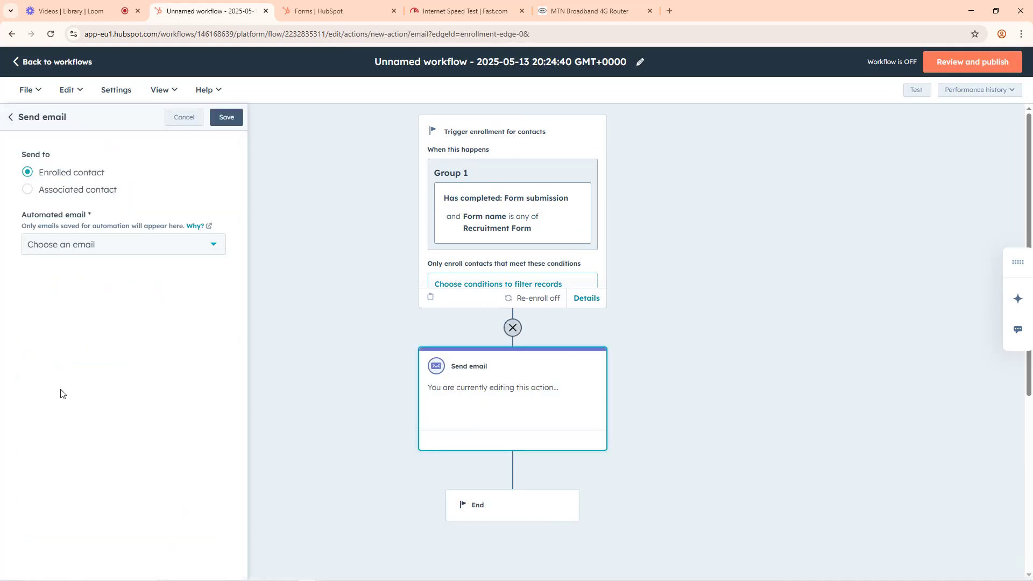
{"action": "left_click", "coordinate": [70, 248]}
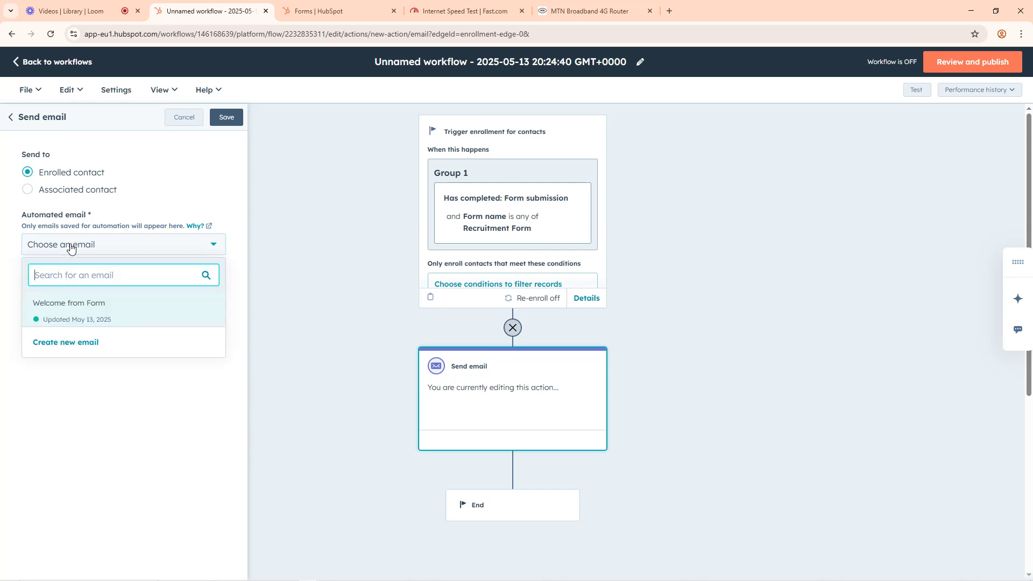
{"action": "left_click", "coordinate": [72, 308]}
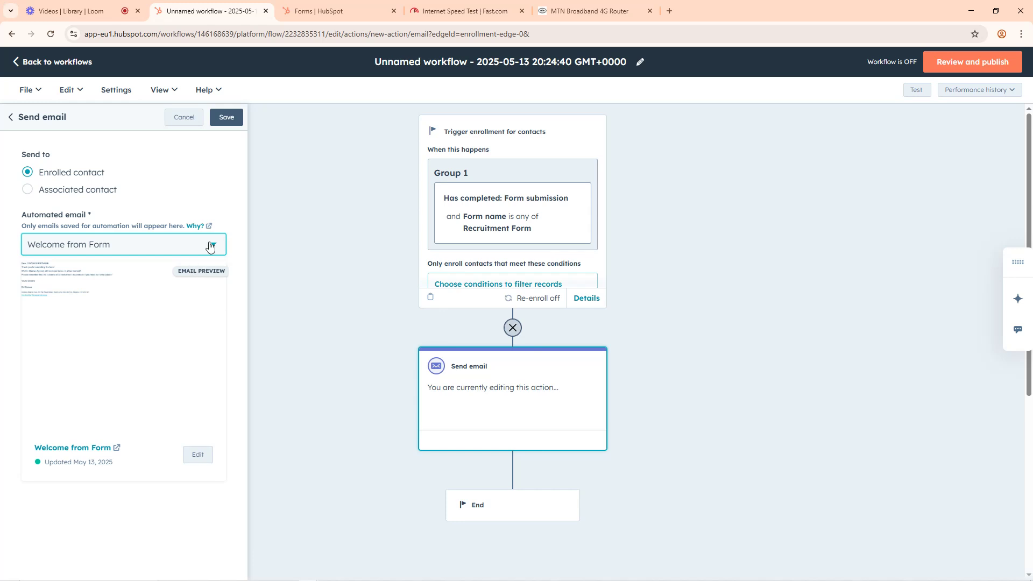
{"action": "left_click", "coordinate": [224, 124]}
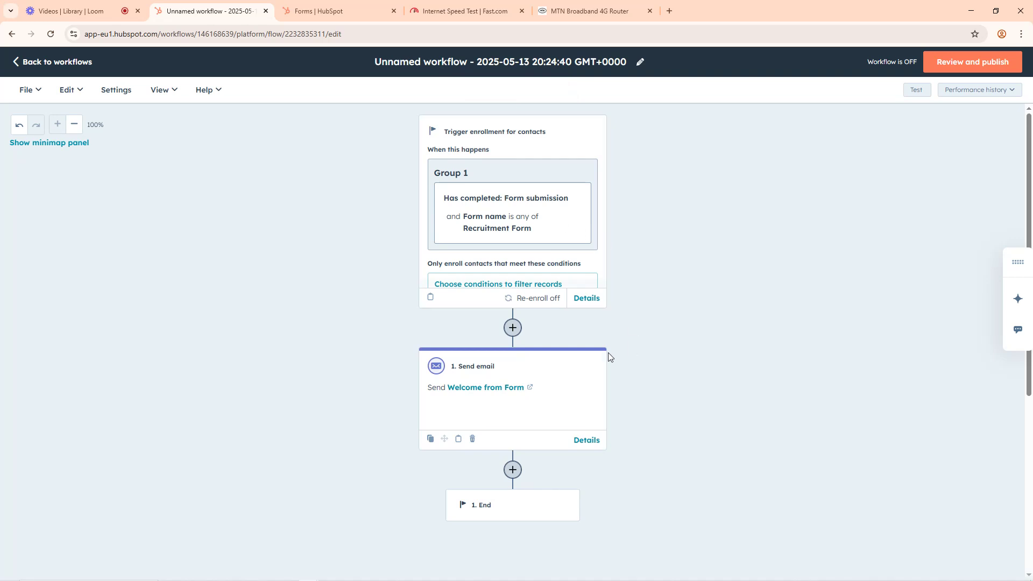
Step: Review the workflow from the Recruitment Form trigger through the email action to the end
{"action": "scroll", "coordinate": [655, 341], "scroll_direction": "down", "scroll_amount": 4}
{"action": "scroll", "coordinate": [655, 341], "scroll_direction": "up", "scroll_amount": 4}
{"action": "scroll", "coordinate": [607, 392], "scroll_direction": "down", "scroll_amount": 4}
{"action": "scroll", "coordinate": [586, 351], "scroll_direction": "up", "scroll_amount": 4}
{"action": "scroll", "coordinate": [523, 372], "scroll_direction": "down", "scroll_amount": 2}
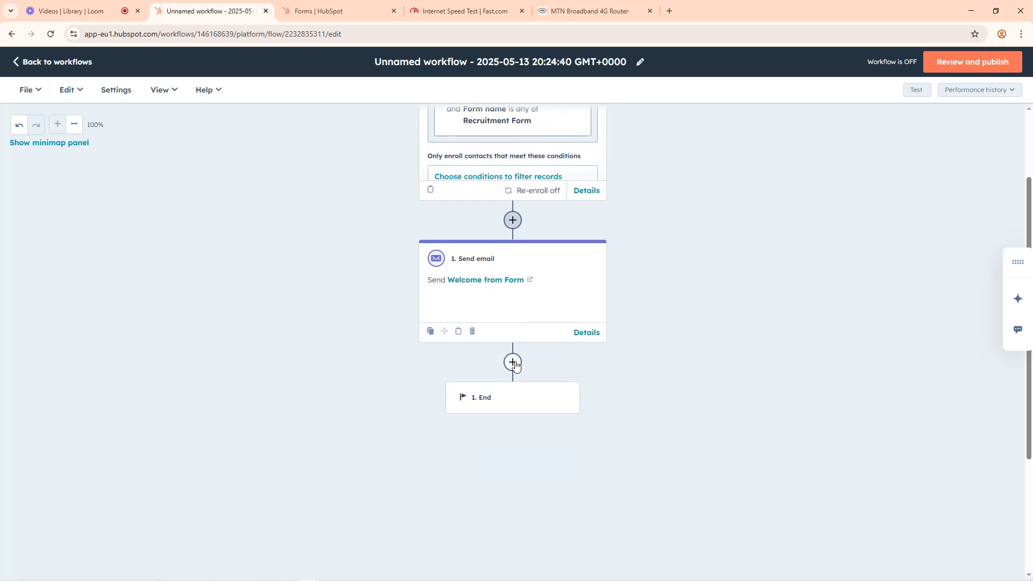
{"action": "scroll", "coordinate": [637, 311], "scroll_direction": "up", "scroll_amount": 2}
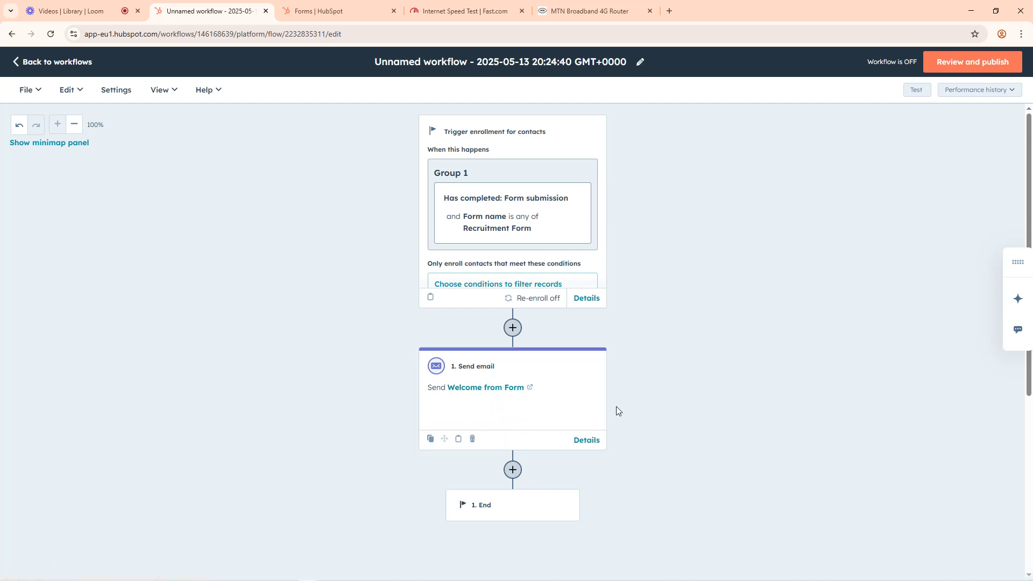
{"action": "scroll", "coordinate": [642, 398], "scroll_direction": "down", "scroll_amount": 2}
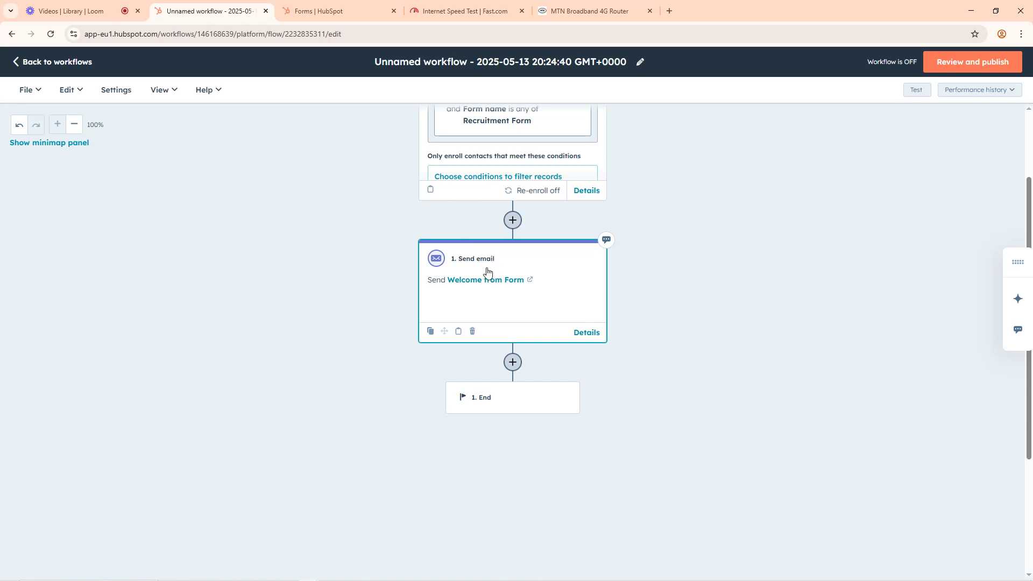
{"action": "scroll", "coordinate": [619, 307], "scroll_direction": "up", "scroll_amount": 2}
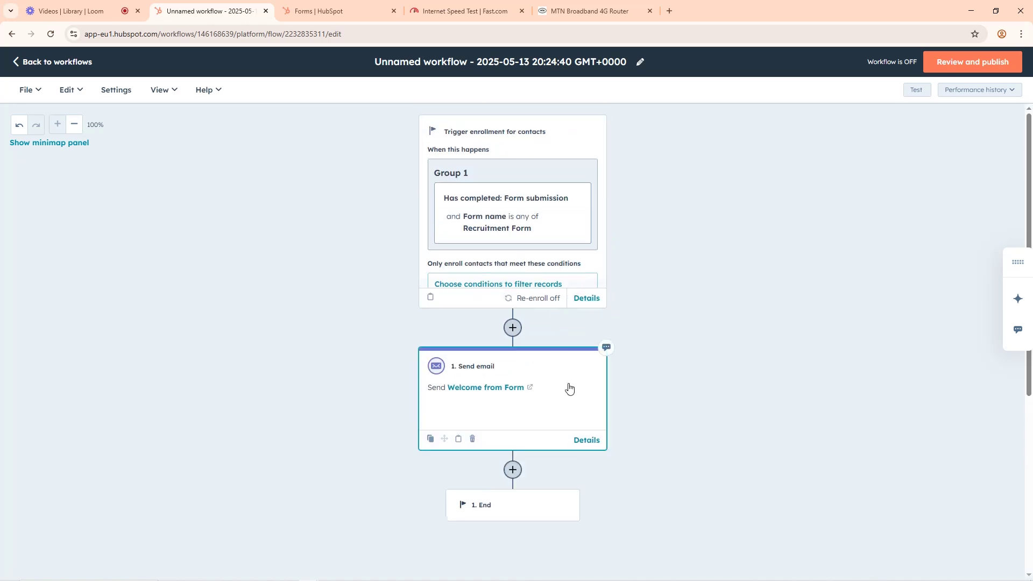
Step: Add a Delay action after the Send email action, based on "For a set amount of time"
{"action": "scroll", "coordinate": [624, 417], "scroll_direction": "down", "scroll_amount": 4}
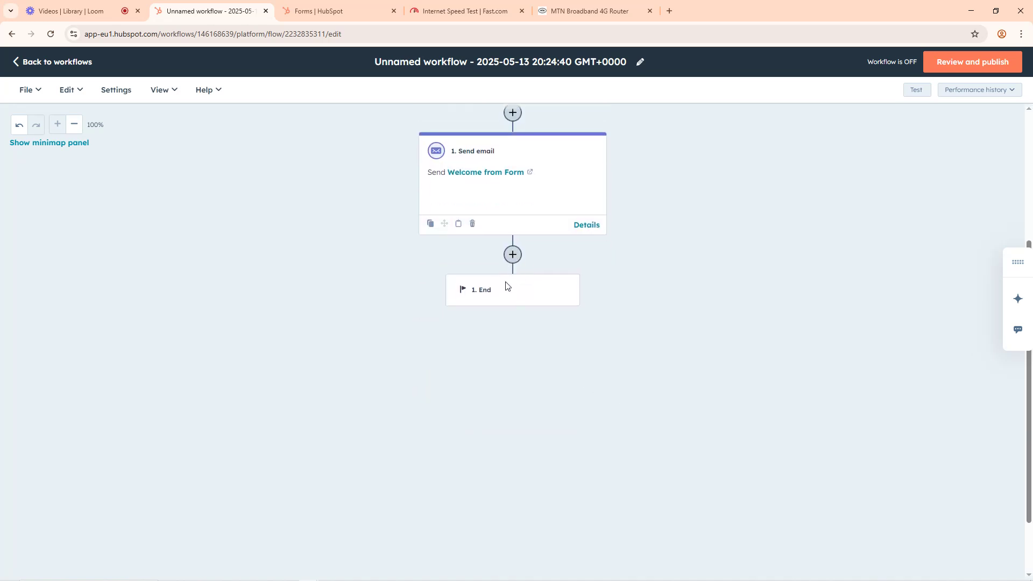
{"action": "left_click", "coordinate": [512, 255]}
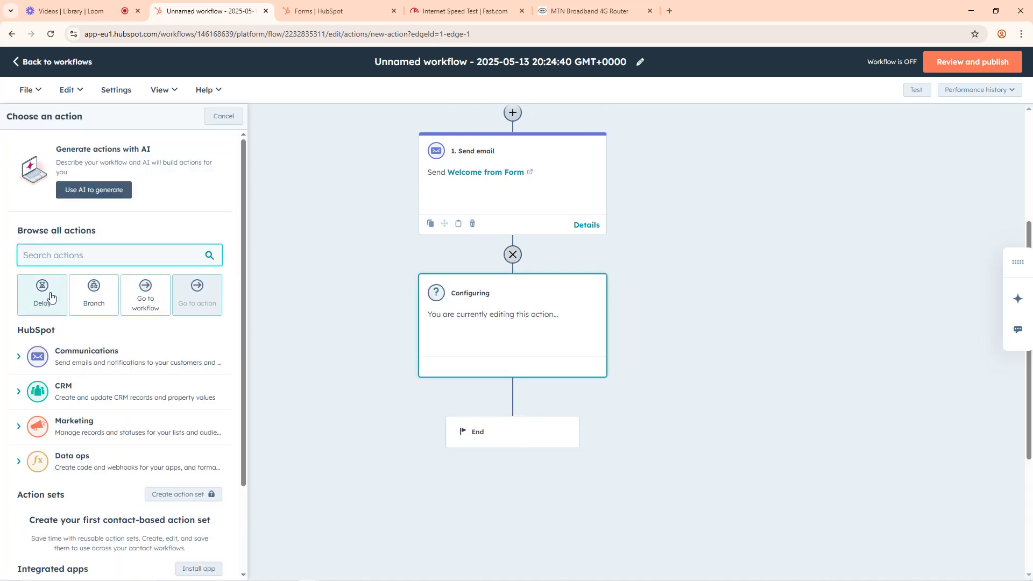
{"action": "left_click", "coordinate": [49, 296]}
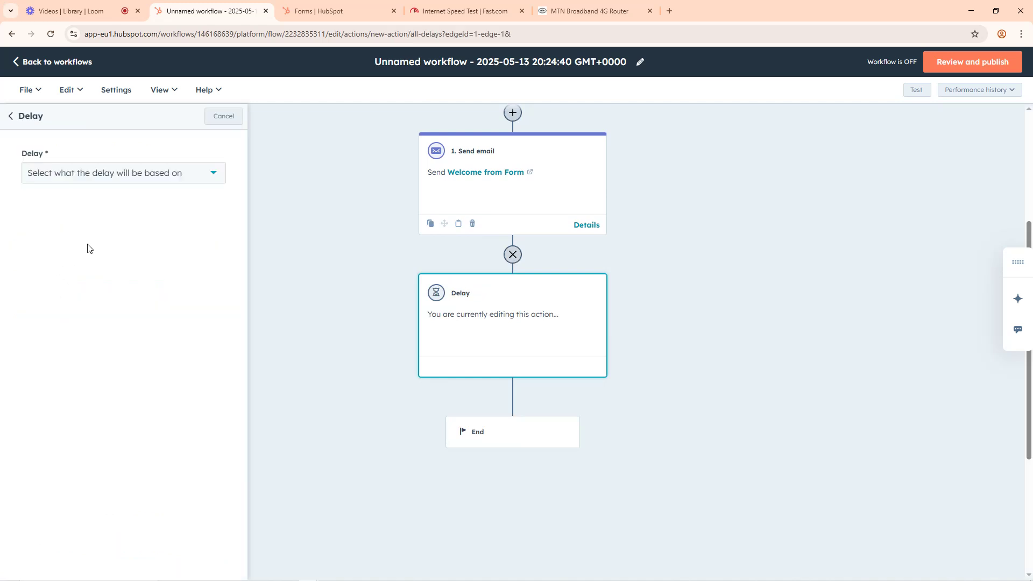
{"action": "left_click", "coordinate": [74, 181]}
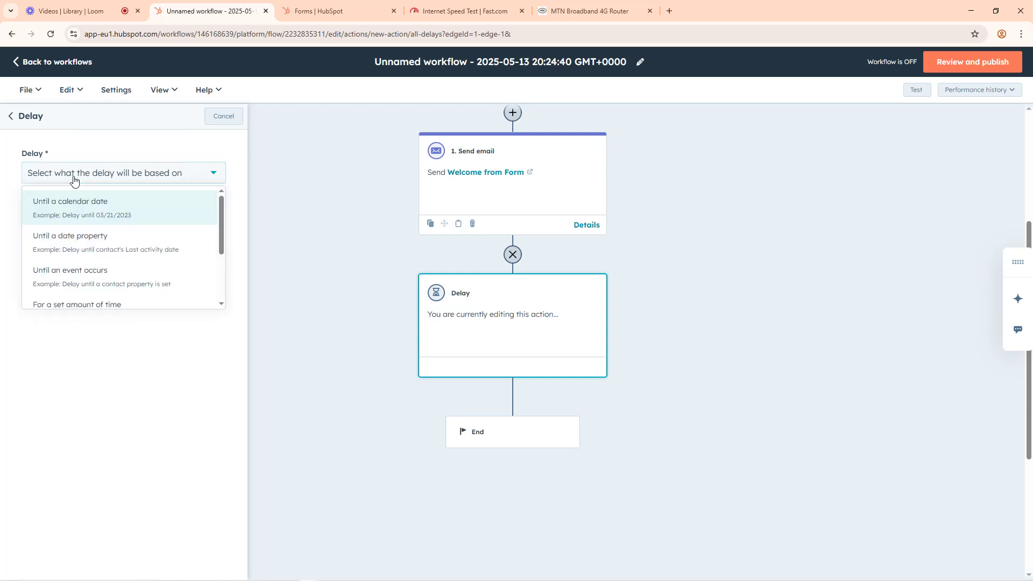
{"action": "scroll", "coordinate": [80, 275], "scroll_direction": "down", "scroll_amount": 1}
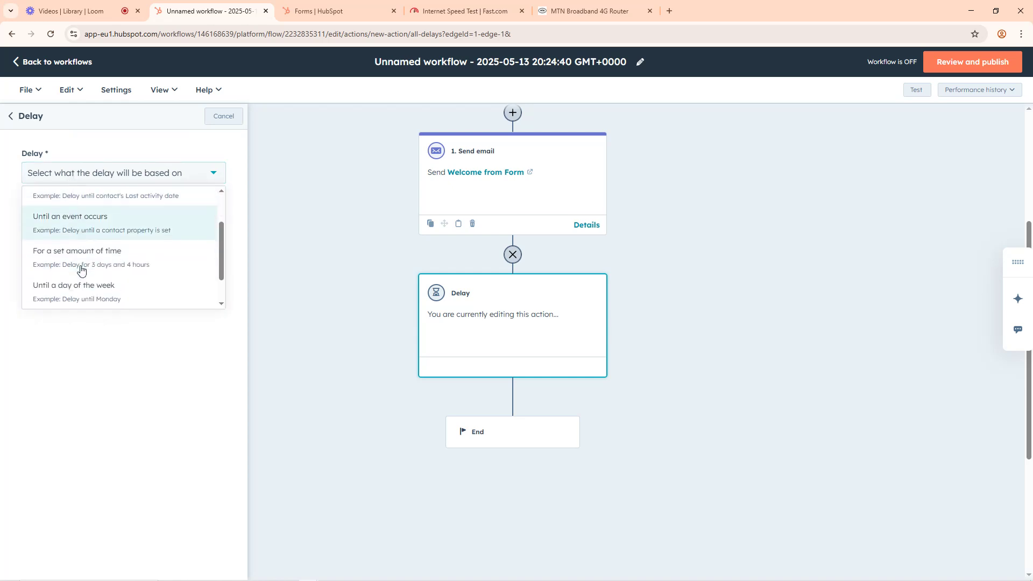
{"action": "scroll", "coordinate": [80, 253], "scroll_direction": "up", "scroll_amount": 1}
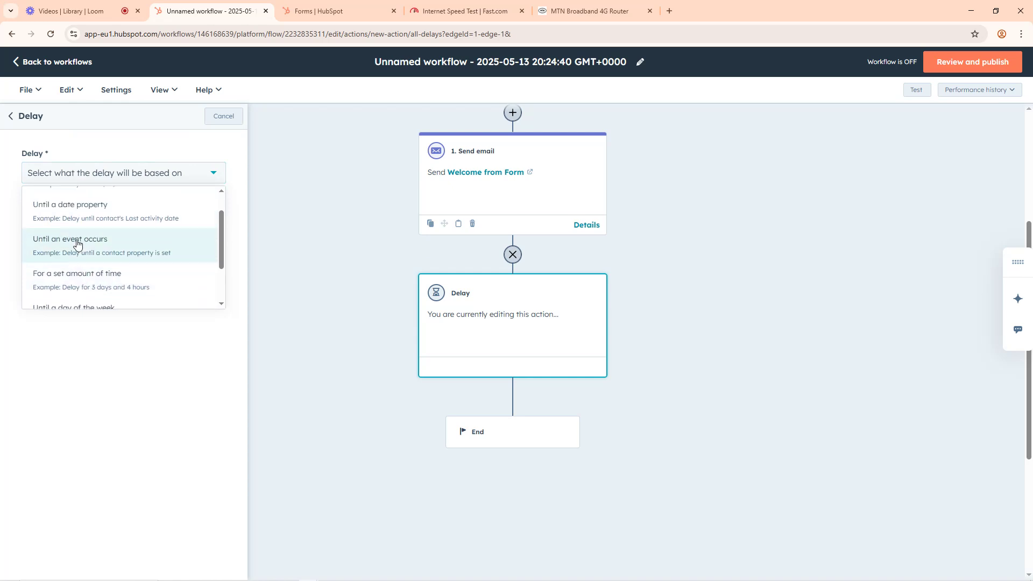
{"action": "scroll", "coordinate": [73, 229], "scroll_direction": "down", "scroll_amount": 2}
{"action": "scroll", "coordinate": [70, 242], "scroll_direction": "up", "scroll_amount": 1}
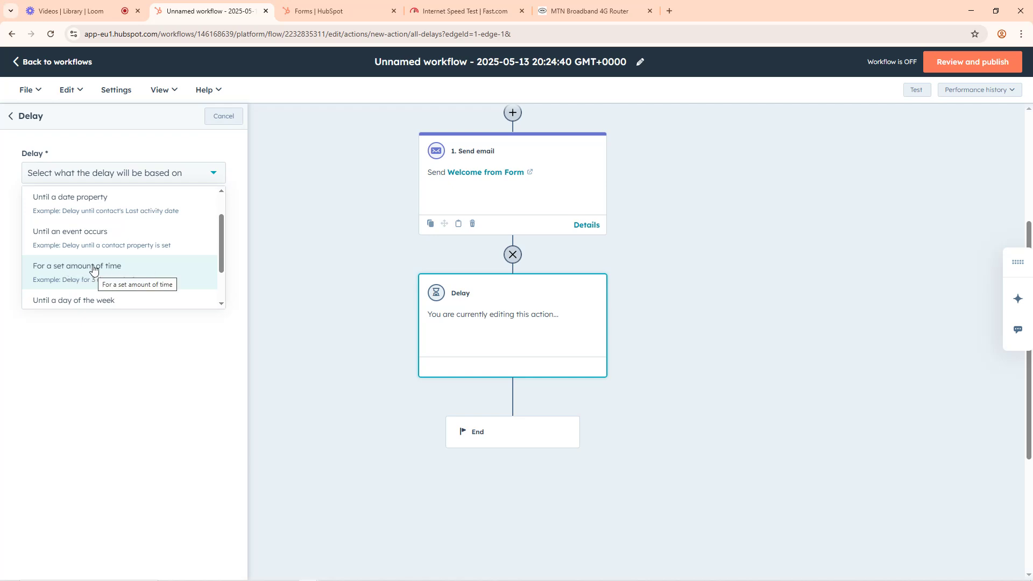
{"action": "left_click", "coordinate": [93, 275]}
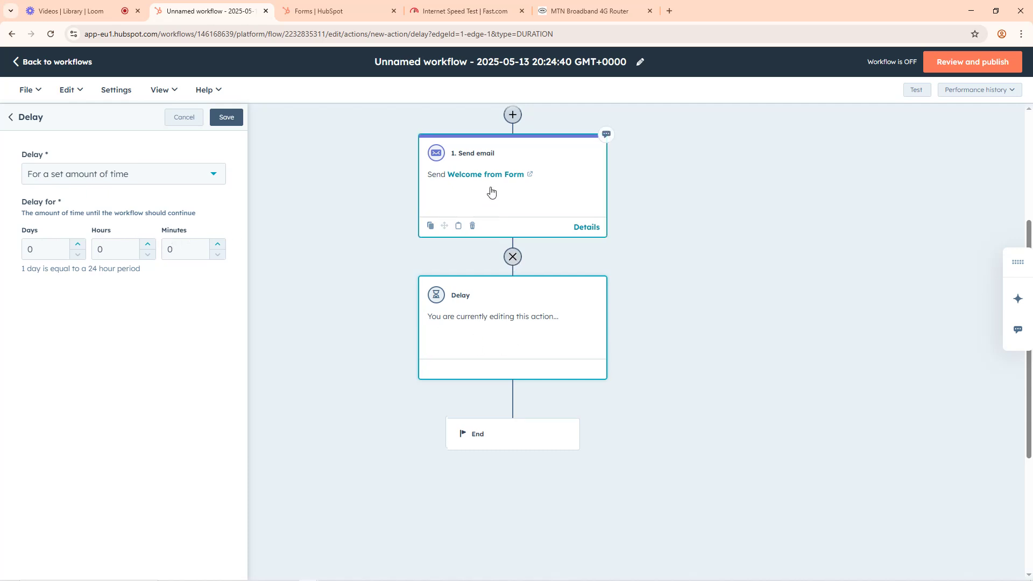
Step: Set the delay to 5 minutes and save the action
{"action": "scroll", "coordinate": [491, 192], "scroll_direction": "up", "scroll_amount": 4}
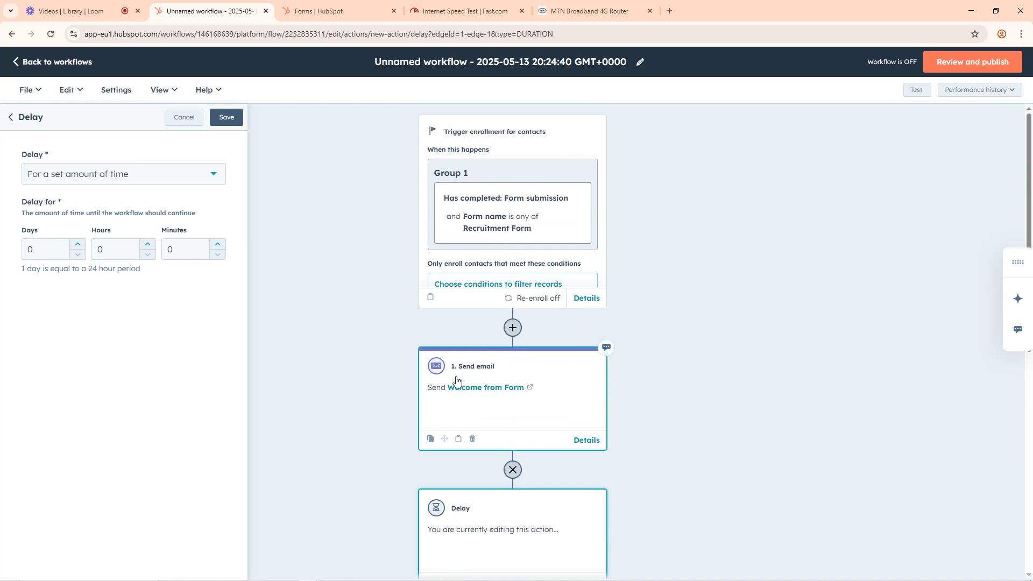
{"action": "scroll", "coordinate": [526, 318], "scroll_direction": "down", "scroll_amount": 3}
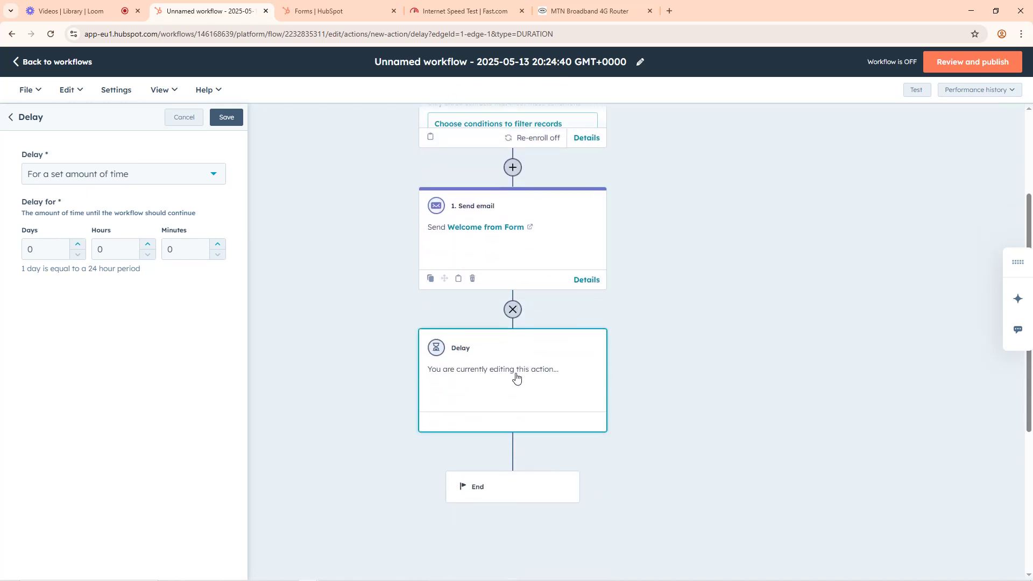
{"action": "left_click_drag", "start_coordinate": [181, 251], "coordinate": [169, 249]}
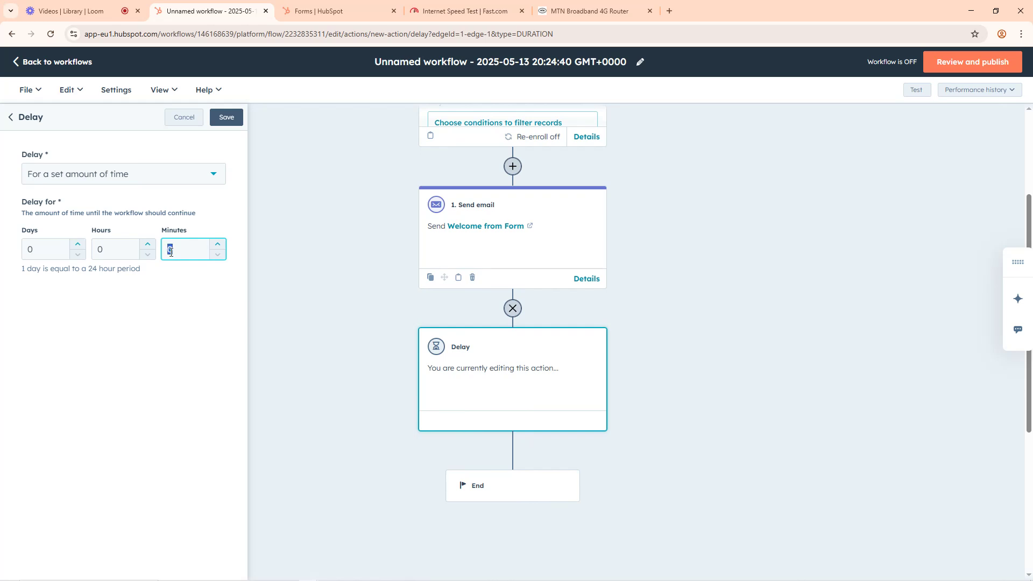
{"action": "type", "text": "5"}
{"action": "left_click", "coordinate": [224, 117]}
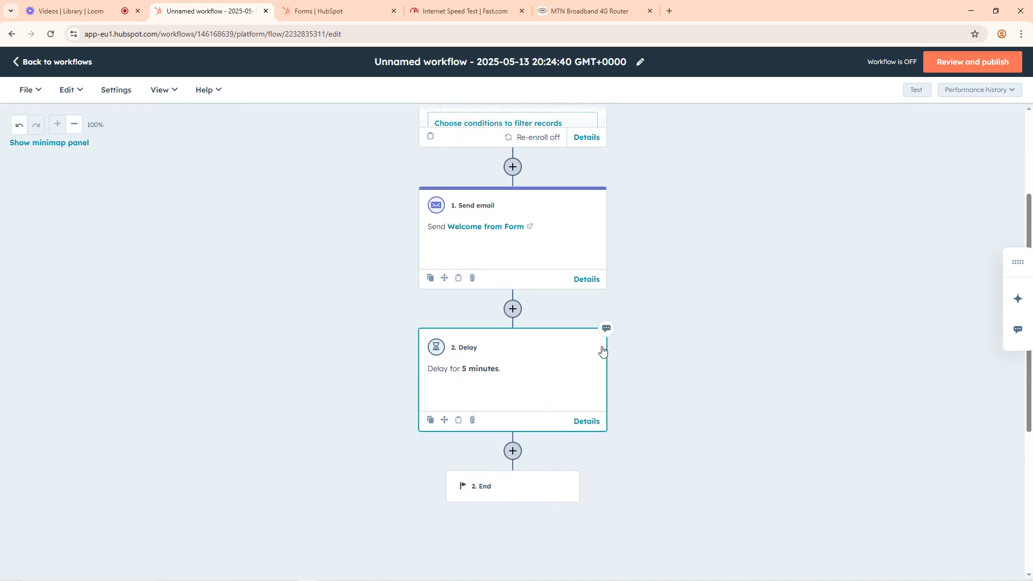
Step: Add a second Send email action after the delay and start creating a new automated email for it
{"action": "scroll", "coordinate": [605, 355], "scroll_direction": "up", "scroll_amount": 3}
{"action": "scroll", "coordinate": [592, 358], "scroll_direction": "down", "scroll_amount": 5}
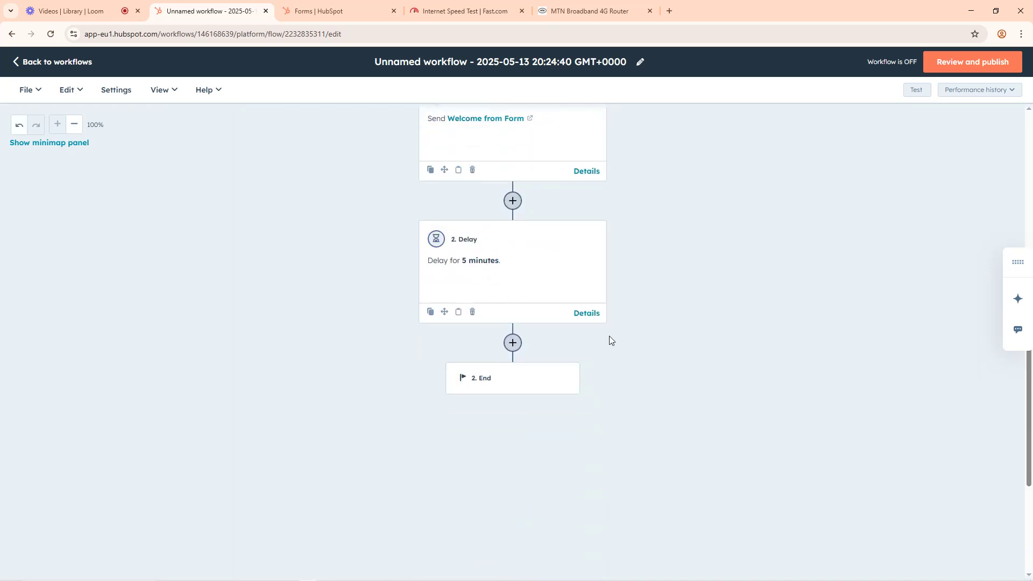
{"action": "left_click", "coordinate": [513, 342]}
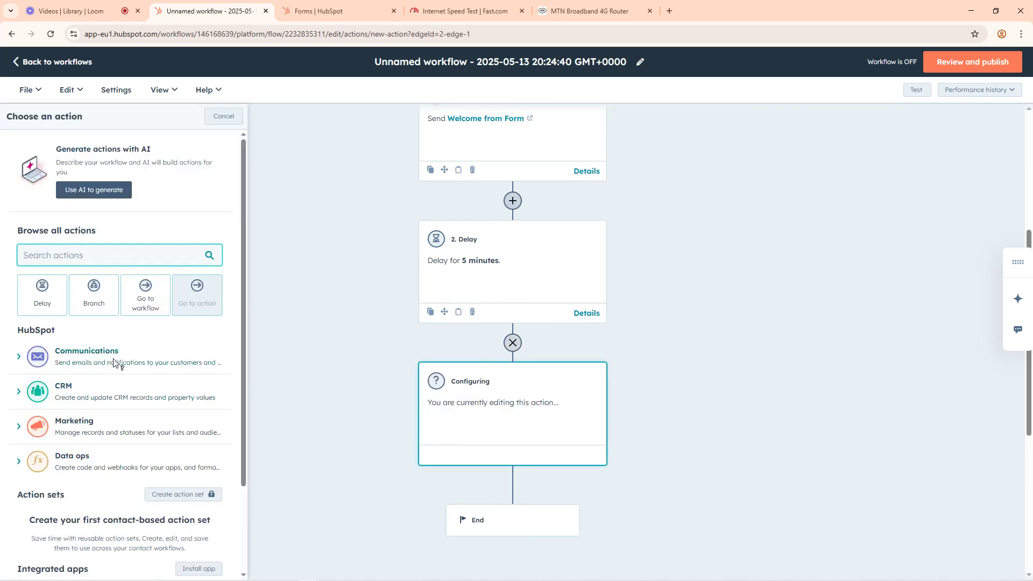
{"action": "left_click", "coordinate": [48, 363]}
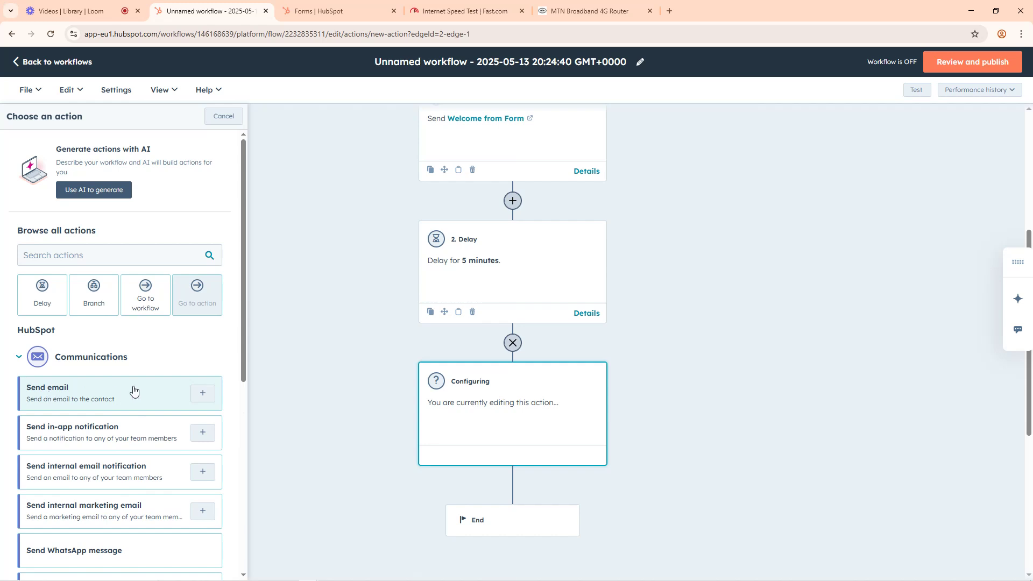
{"action": "scroll", "coordinate": [134, 392], "scroll_direction": "down", "scroll_amount": 4}
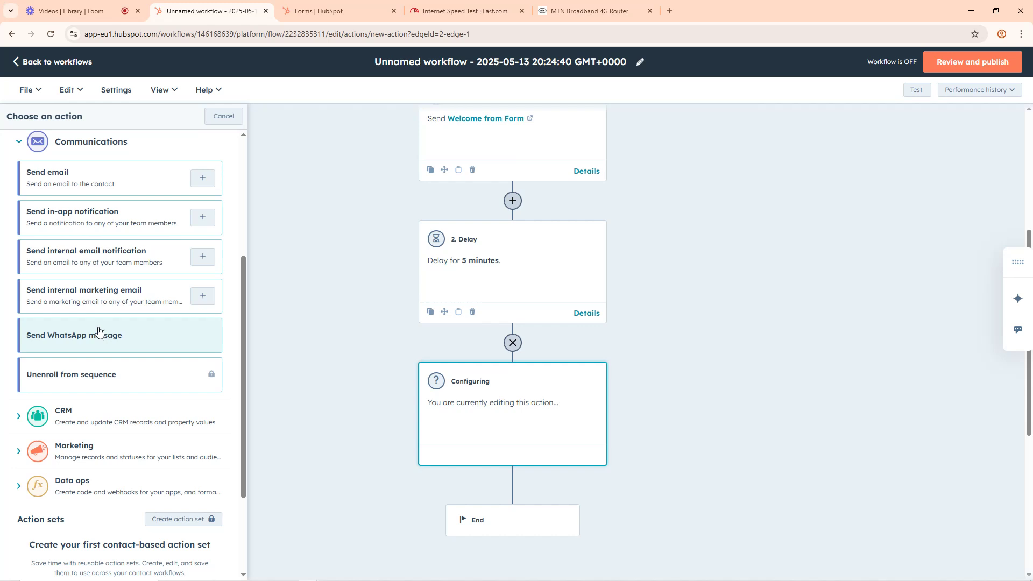
{"action": "scroll", "coordinate": [100, 329], "scroll_direction": "up", "scroll_amount": 1}
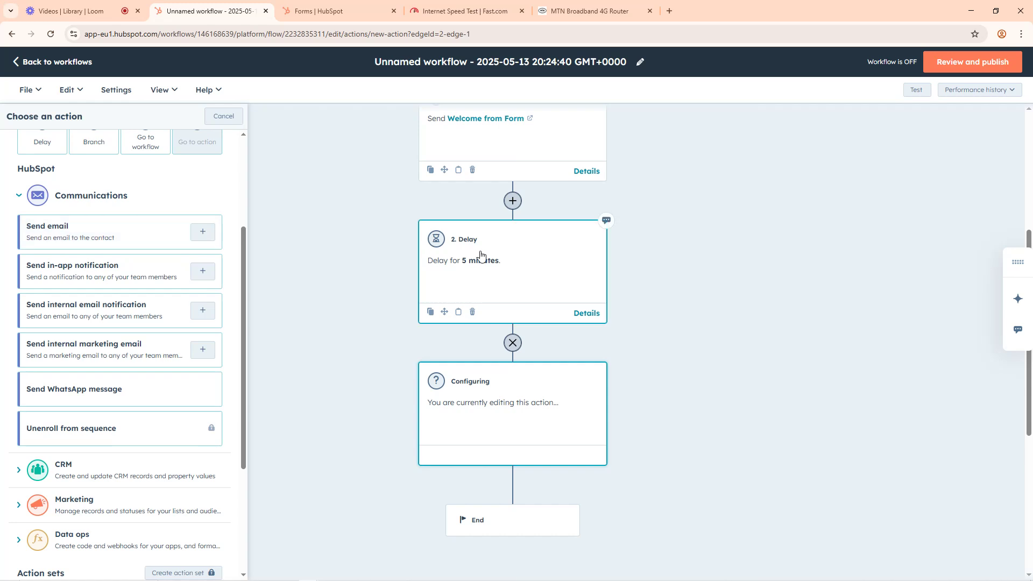
{"action": "left_click", "coordinate": [54, 240]}
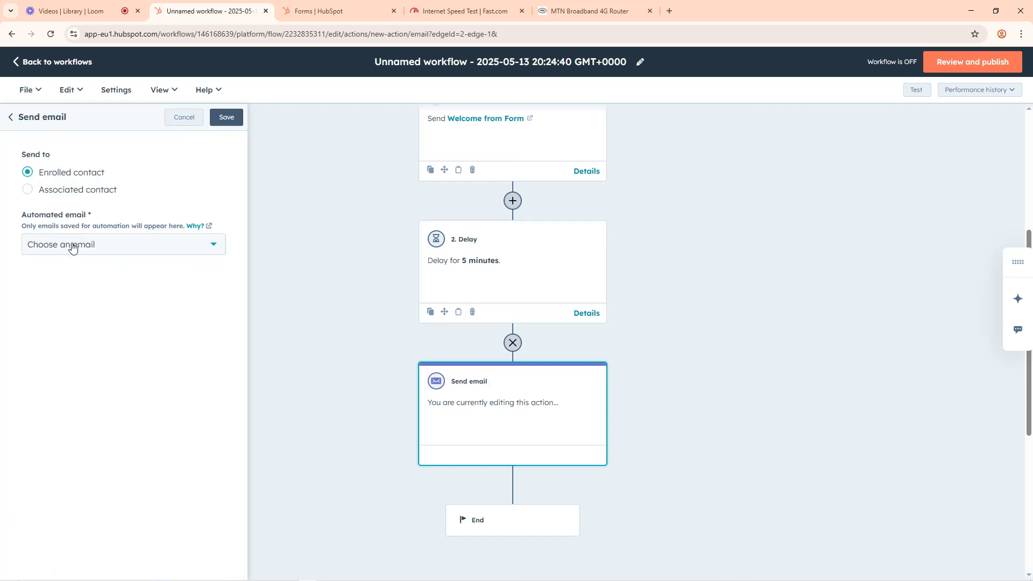
{"action": "left_click", "coordinate": [72, 246]}
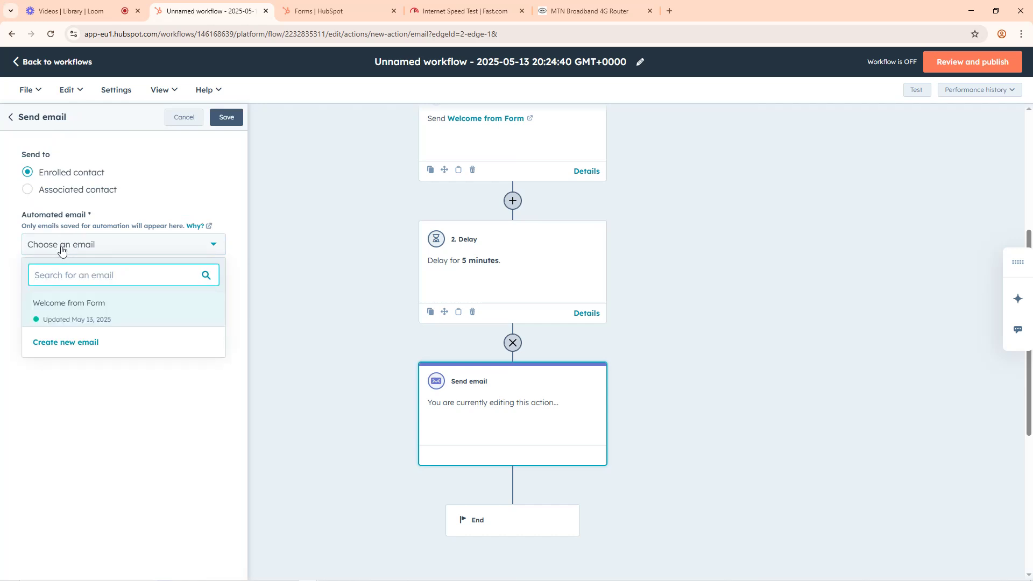
{"action": "left_click", "coordinate": [57, 344]}
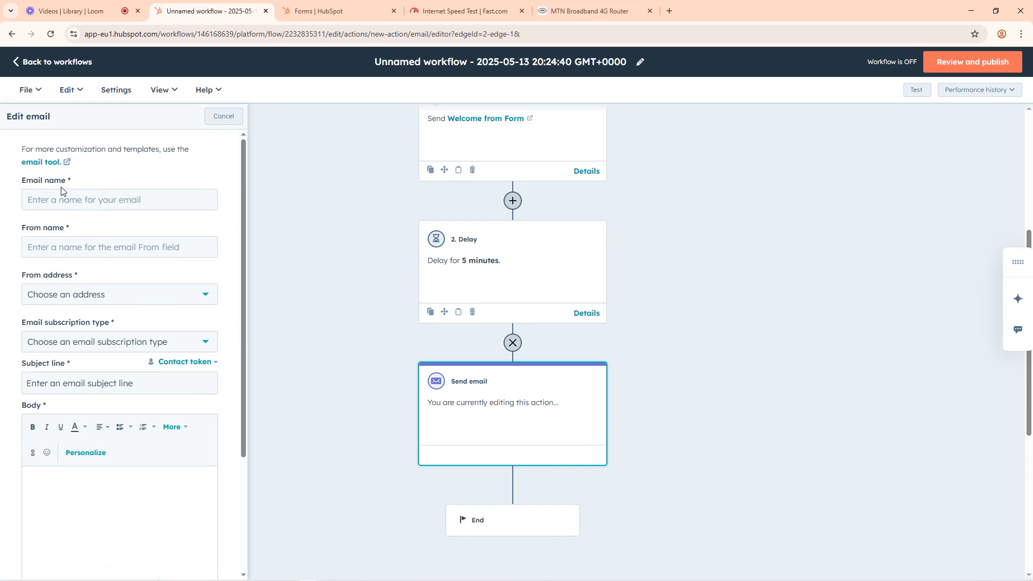
Step: Name the new email "About Otanwa PLC"
{"action": "left_click", "coordinate": [69, 202]}
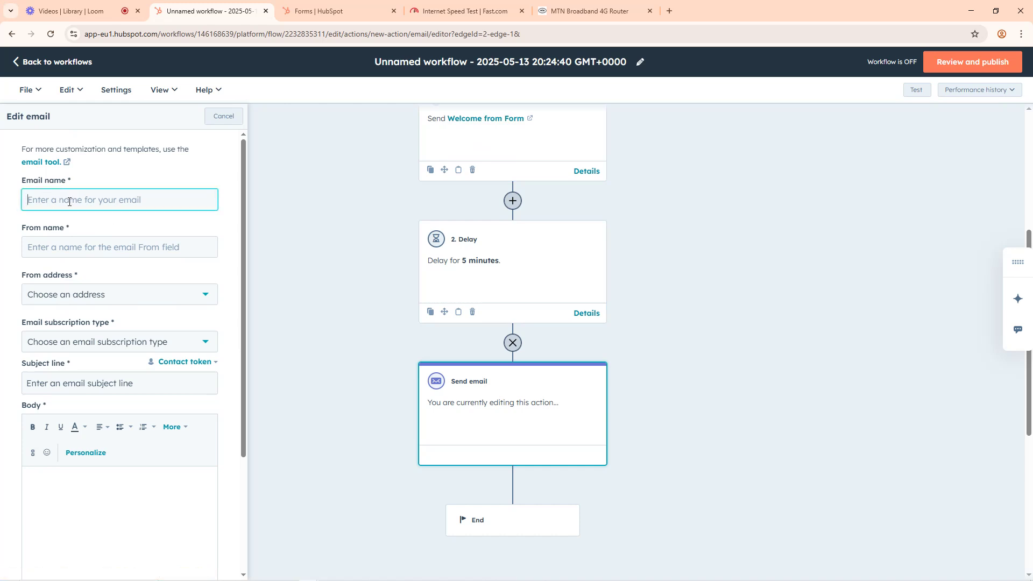
{"action": "type", "text": "About Otanwa PLC"}
{"action": "left_click", "coordinate": [88, 248]}
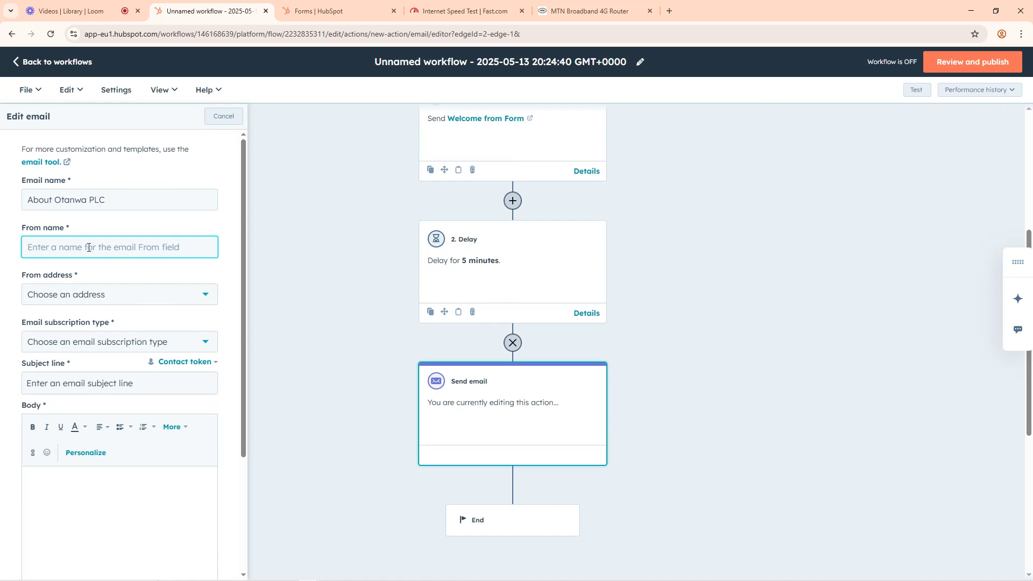
Step: Set the email's from name to "rECRUITMENT" and choose the first HubSpot support inbox as the from address
{"action": "type", "text": "rECRUITMENT"}
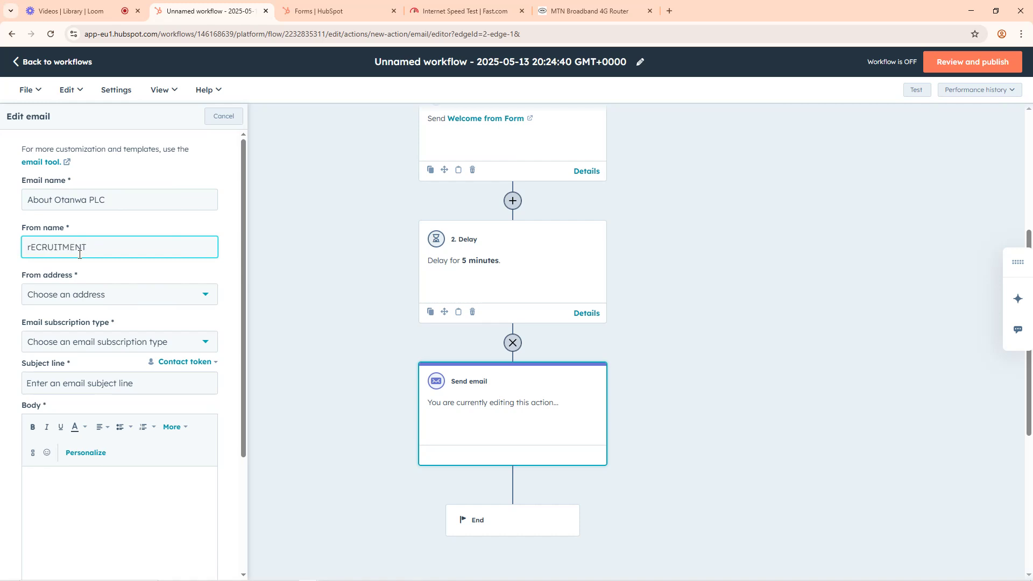
{"action": "left_click", "coordinate": [60, 296]}
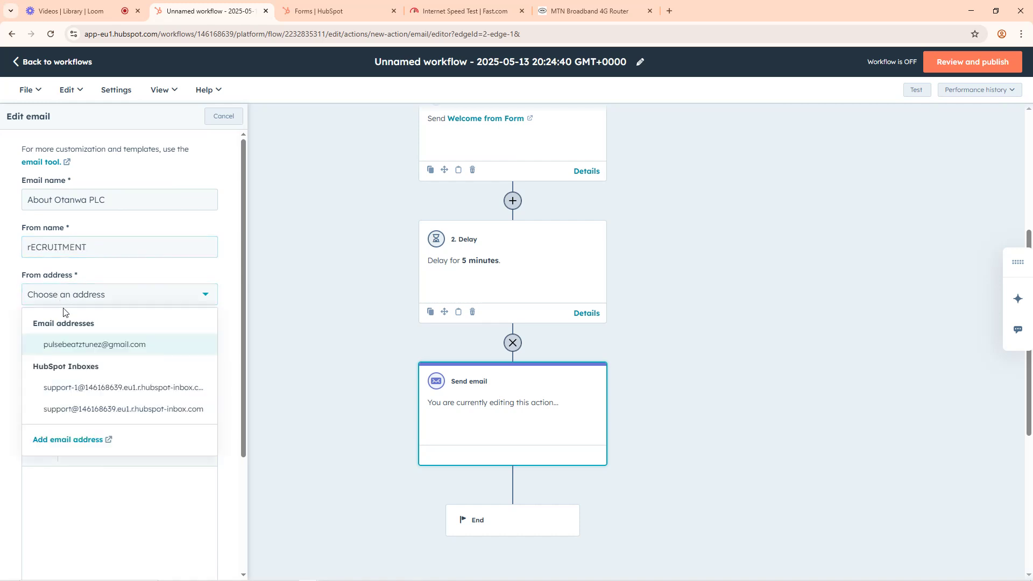
{"action": "left_click", "coordinate": [100, 385]}
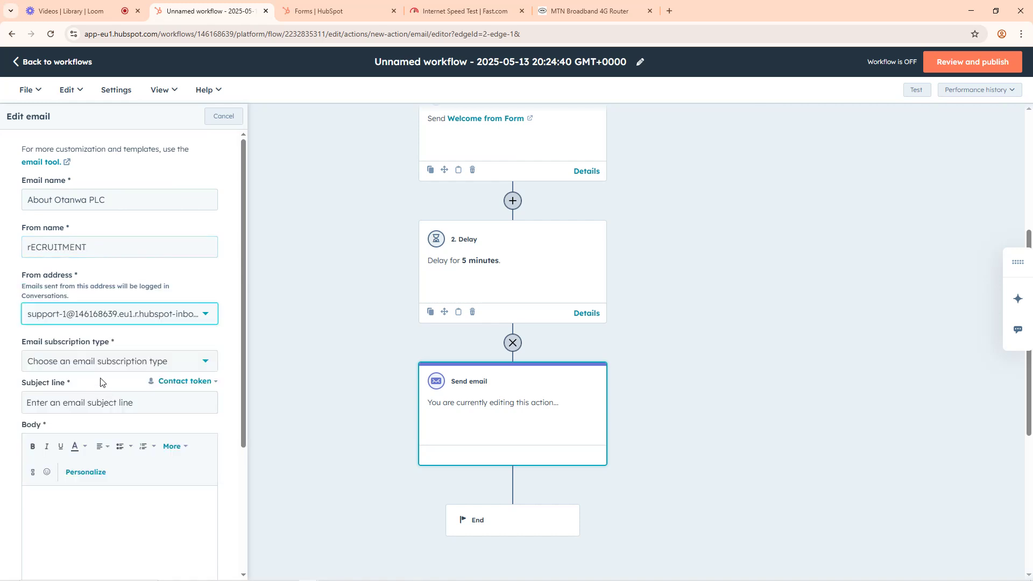
Step: Choose the "Marketing Email | Marketing Information" subscription type and set the subject line to "About Otanwa Nigeria PLC"
{"action": "left_click", "coordinate": [60, 362]}
{"action": "left_click", "coordinate": [60, 389]}
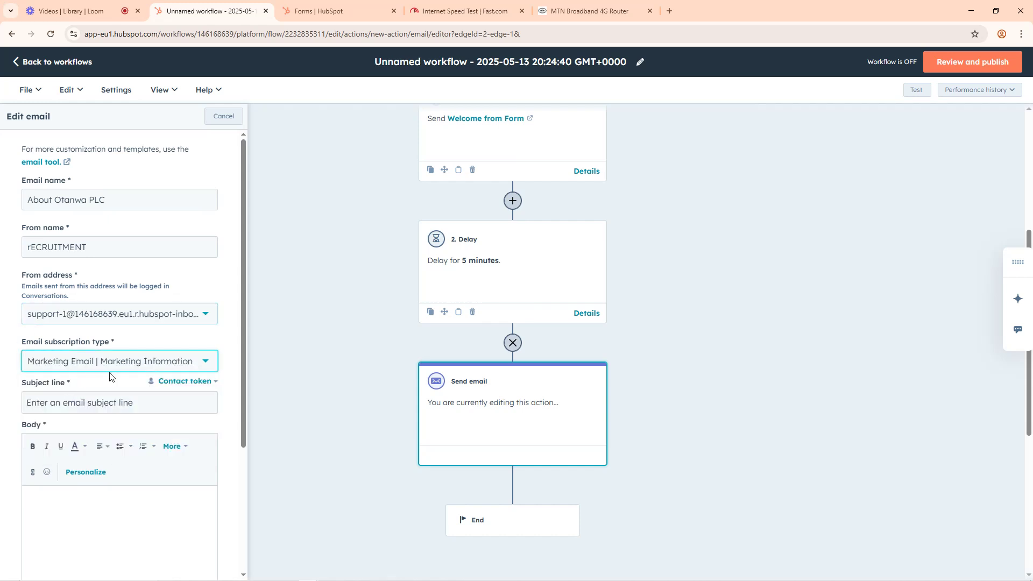
{"action": "scroll", "coordinate": [101, 388], "scroll_direction": "down", "scroll_amount": 1}
{"action": "left_click", "coordinate": [77, 350]}
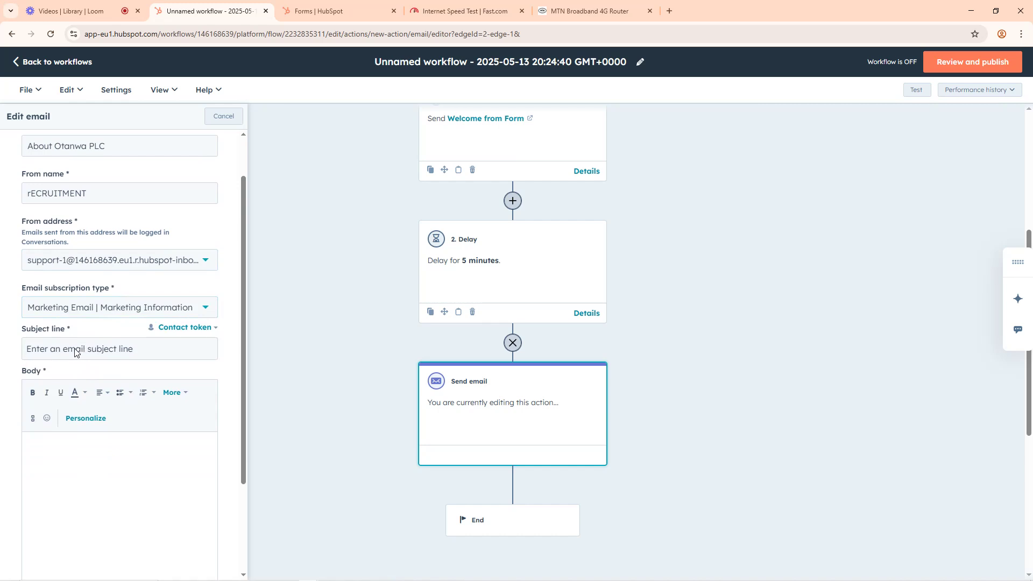
{"action": "type", "text": "About Otanwa Nigeria PLC"}
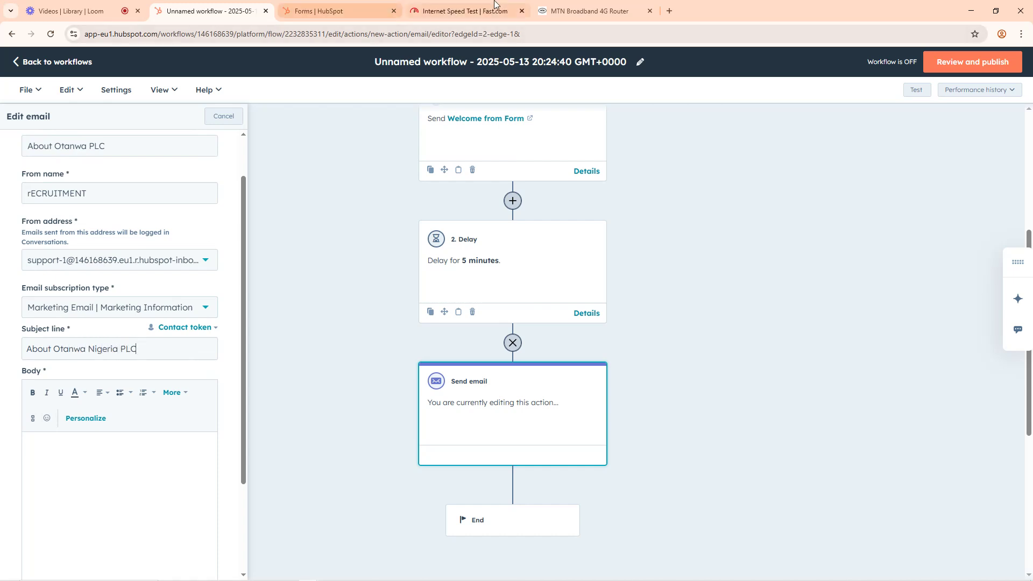
Step: Switch to ChatGPT, replacing the MTN router page, and stay logged out
{"action": "left_click", "coordinate": [604, 5]}
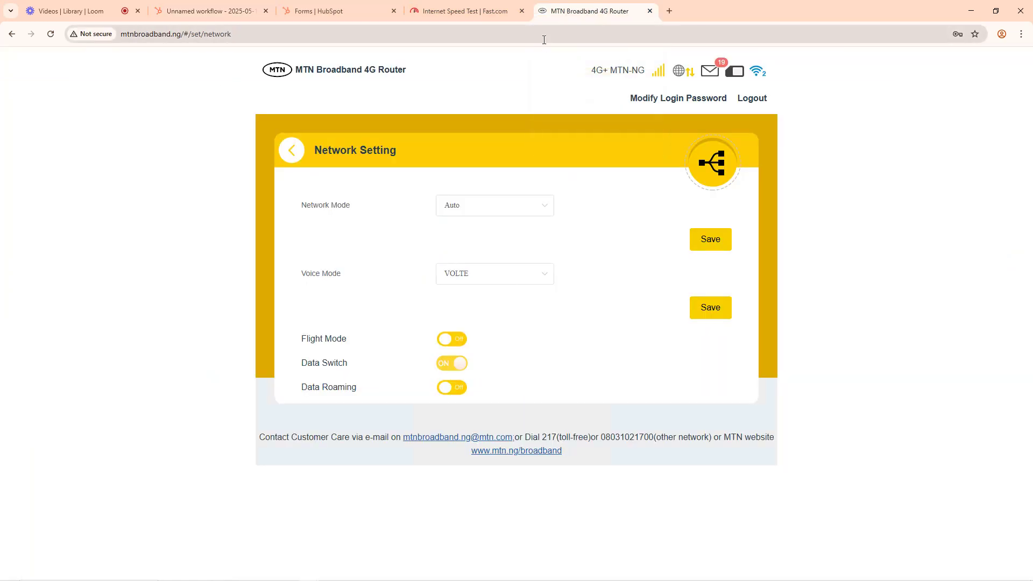
{"action": "left_click", "coordinate": [543, 35]}
{"action": "type", "text": "CHATgpt"}
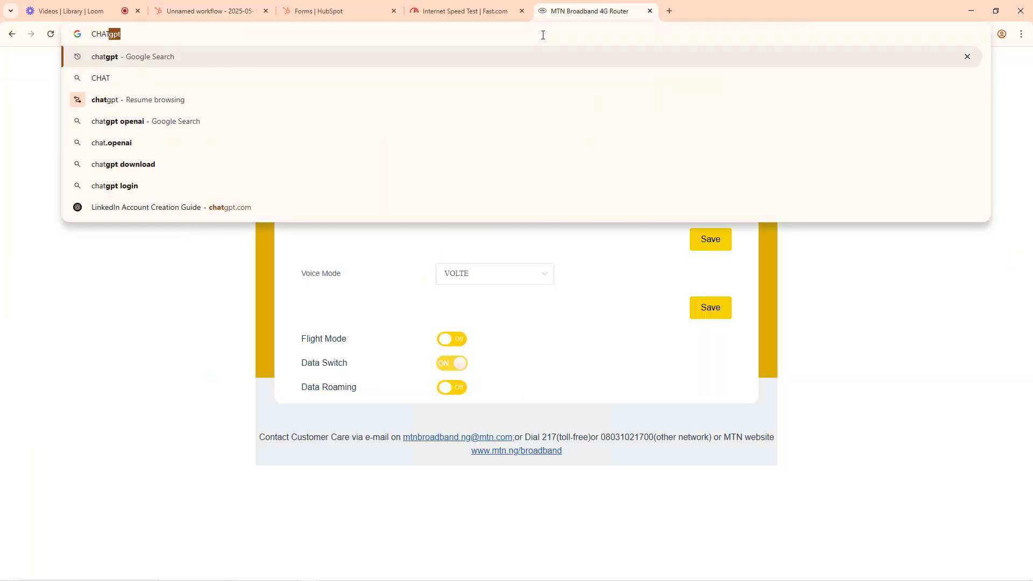
{"action": "key", "text": "Return"}
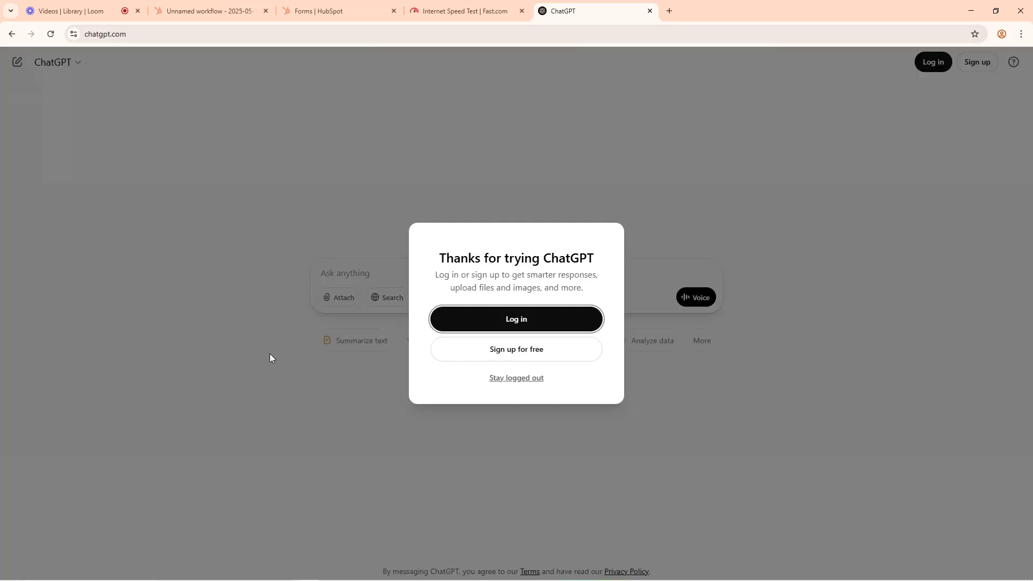
{"action": "left_click", "coordinate": [530, 379]}
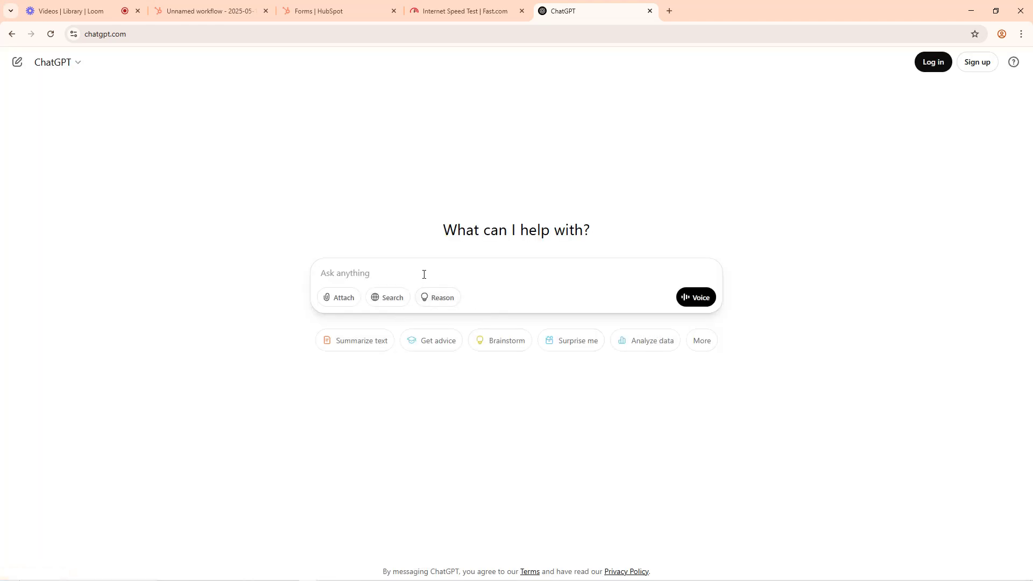
Step: Start a prompt with the line "I have a few applicants for a senior automation expert role at Otanwa Nigeria plc"
{"action": "type", "text": "I"}
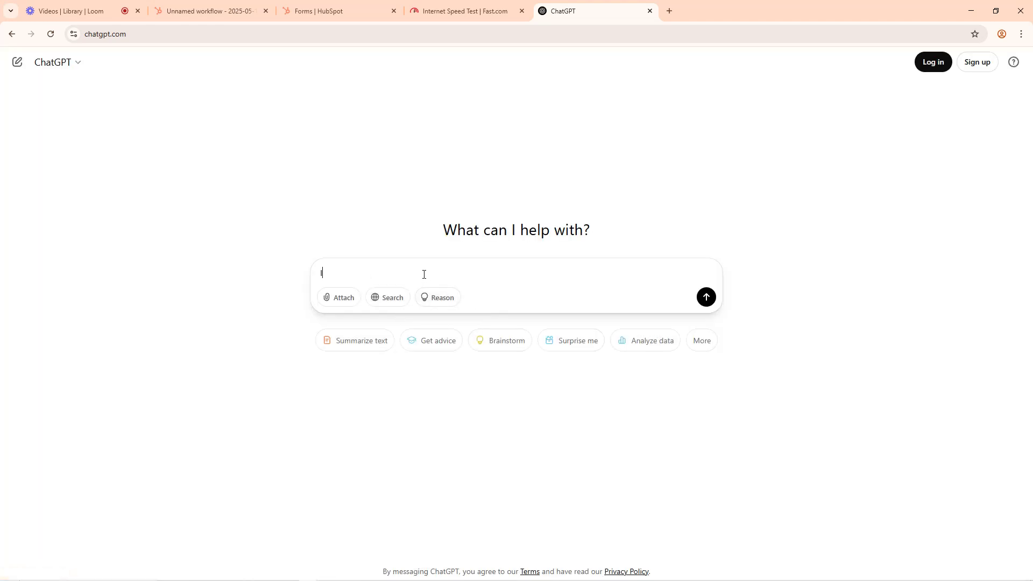
{"action": "type", "text": " have a few ao"}
{"action": "type", "text": "app"}
{"action": "type", "text": "licants for a"}
{"action": "type", "text": " senior"}
{"action": "type", "text": " automati"}
{"action": "type", "text": "on "}
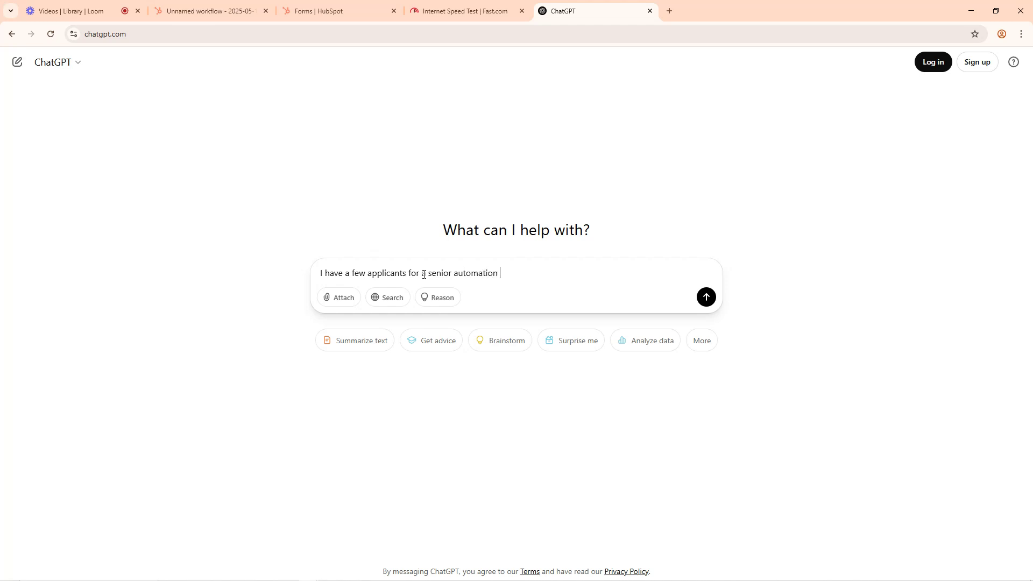
{"action": "type", "text": "ep"}
{"action": "type", "text": "pe"}
{"action": "type", "text": "rt role at Ot"}
{"action": "type", "text": "anwa Nge"}
{"action": "type", "text": "geria p"}
{"action": "type", "text": "lc"}
{"action": "key", "text": "shift+Return"}
Step: Add the request "Now create me some little interesting facts about the company" on the prompt's second line
{"action": "type", "text": "Now"}
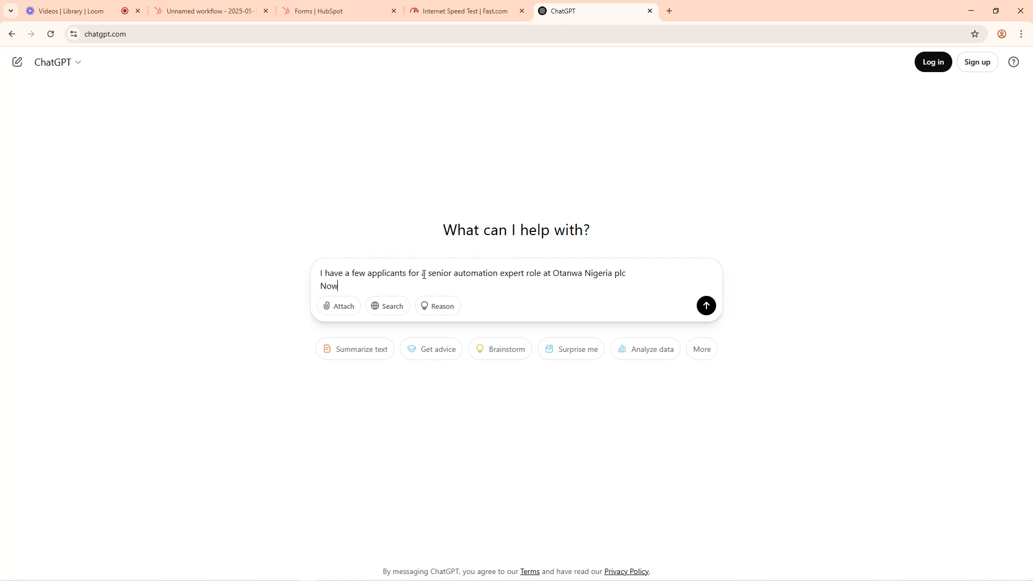
{"action": "type", "text": " create me some little interesting facts about th c"}
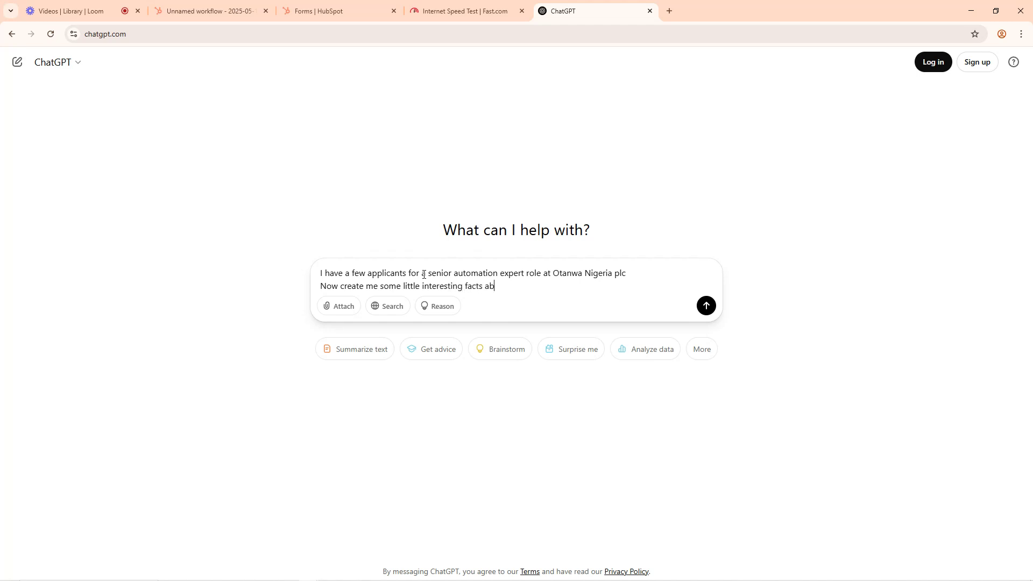
{"action": "key", "text": "BackSpace"}
{"action": "key", "text": "BackSpace"}
{"action": "type", "text": "e company and remind the app"}
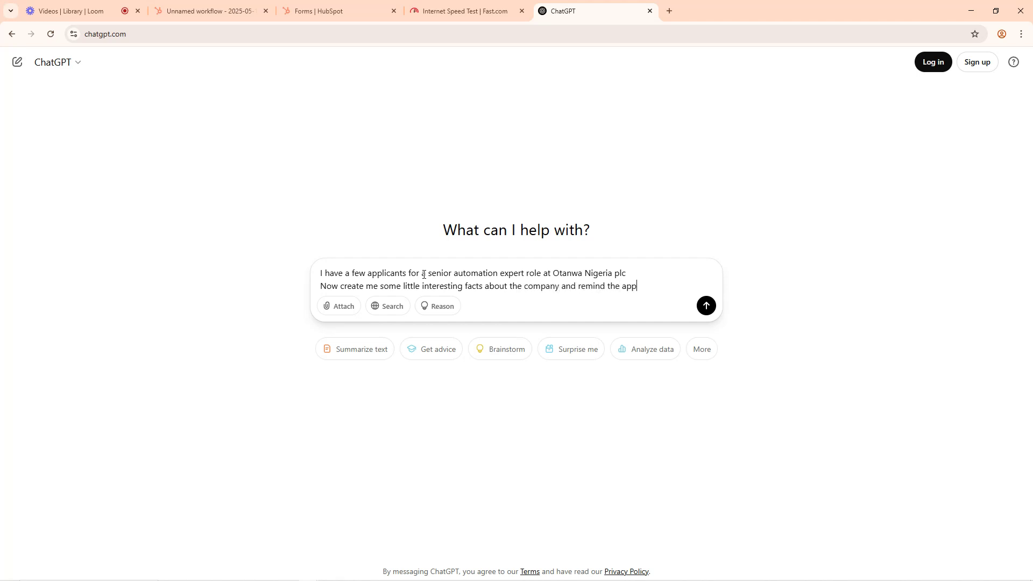
{"action": "type", "text": "licants that t"}
{"action": "type", "text": "hese det"}
Step: Continue the prompt with "and remind the applicants that knowing these details might be crucial when it comes to passing the interview and getting hired"
{"action": "key", "text": "BackSpace"}
{"action": "key", "text": "BackSpace"}
{"action": "key", "text": "BackSpace"}
{"action": "key", "text": "BackSpace"}
{"action": "type", "text": "knowing these details"}
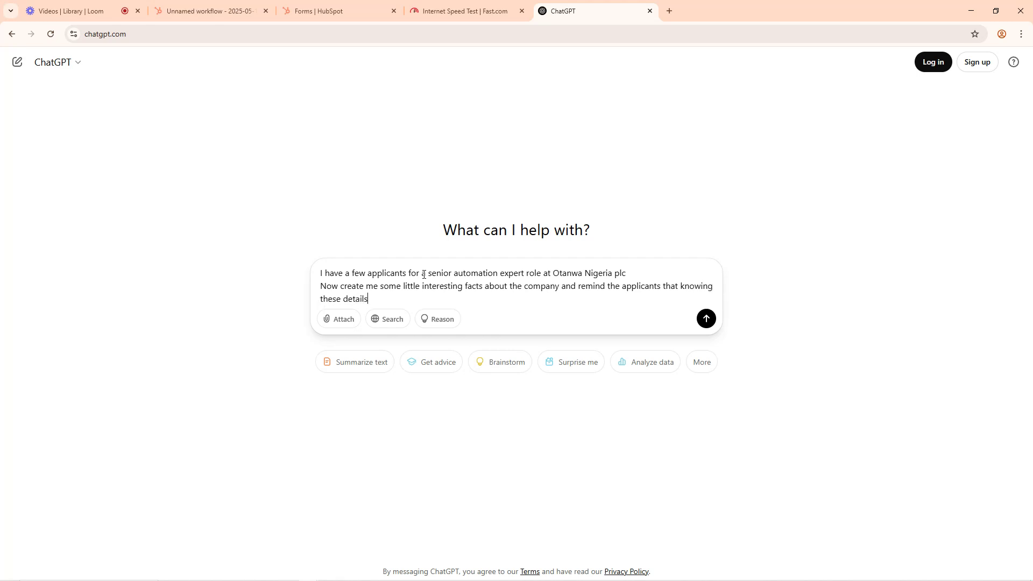
{"action": "type", "text": " might be crucial when it comes to passi"}
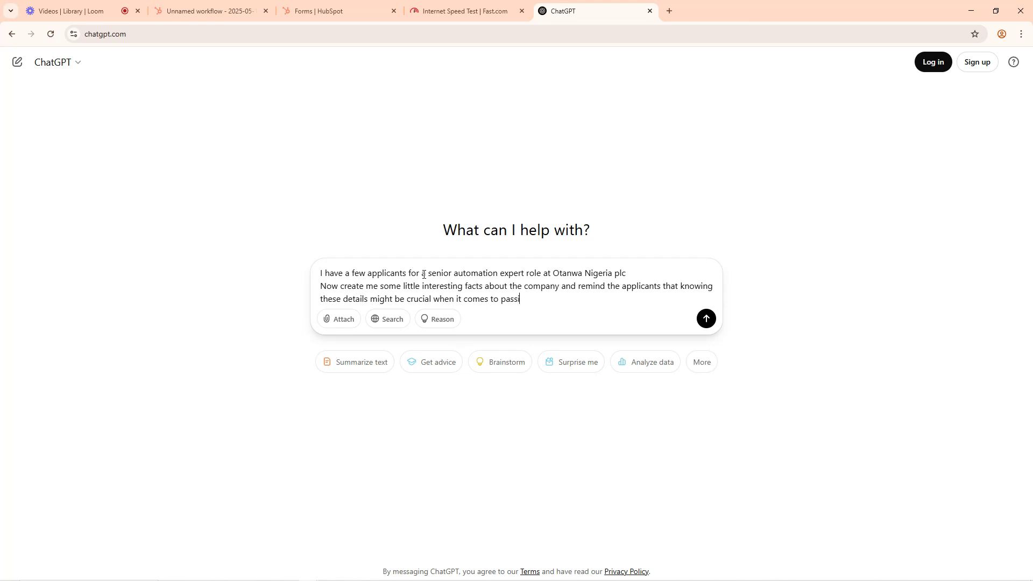
{"action": "type", "text": "ng the interview and getting hired"}
{"action": "key", "text": "shift+Return"}
{"action": "key", "text": "shift+Return"}
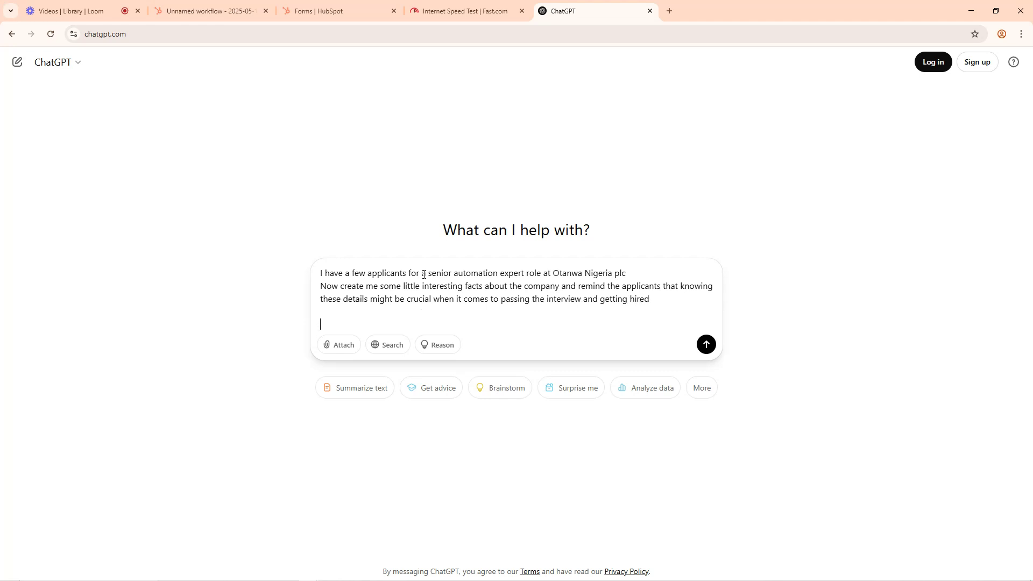
Step: Finish the prompt with "also add a few things about salary over time" and send it
{"action": "type", "text": "also add a few"}
{"action": "type", "text": "ngs about salary"}
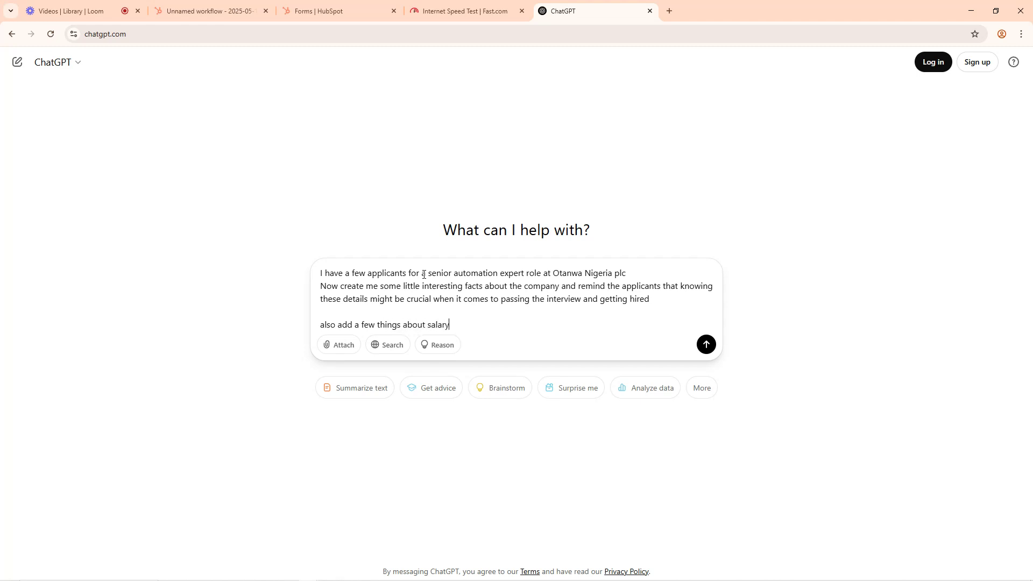
{"action": "key", "text": "BackSpace"}
{"action": "key", "text": "BackSpace"}
{"action": "key", "text": "BackSpace"}
{"action": "key", "text": "Return"}
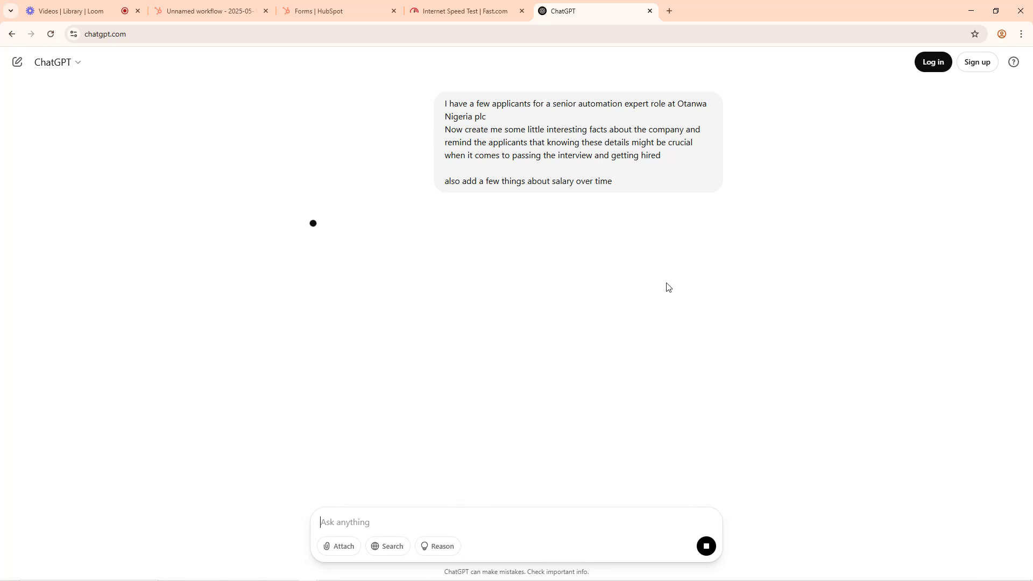
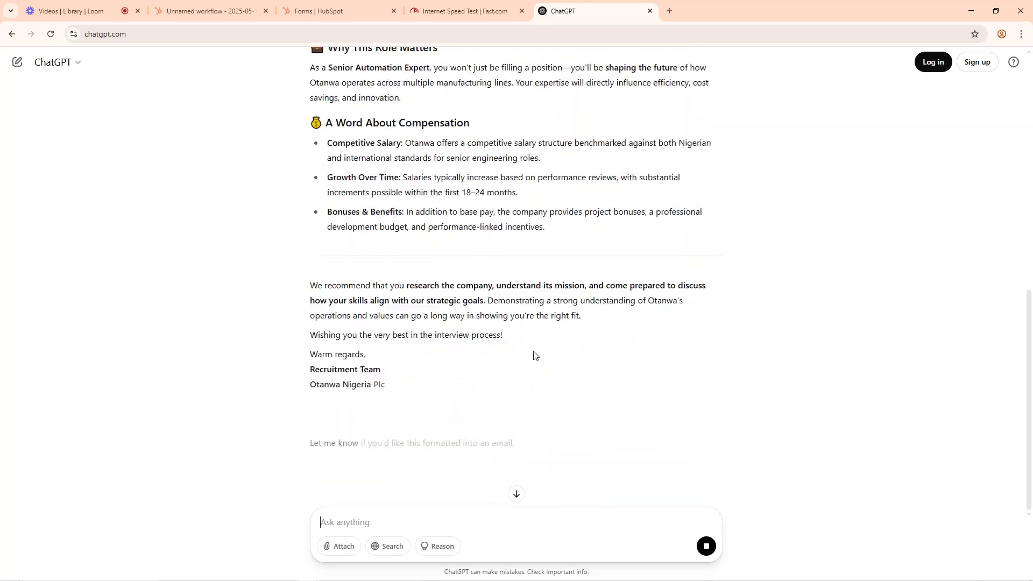
Step: Copy the drafted applicant message from ChatGPT, from "Dear Applicant" to the sign-off, and paste it into the HubSpot email's body
{"action": "left_click_drag", "start_coordinate": [396, 393], "coordinate": [313, 283]}
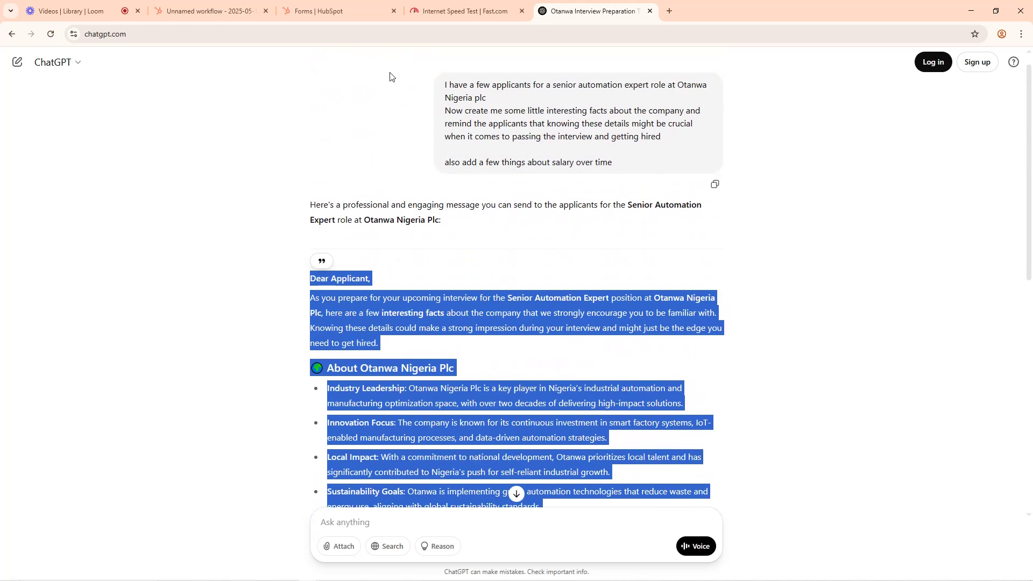
{"action": "left_click", "coordinate": [235, 4]}
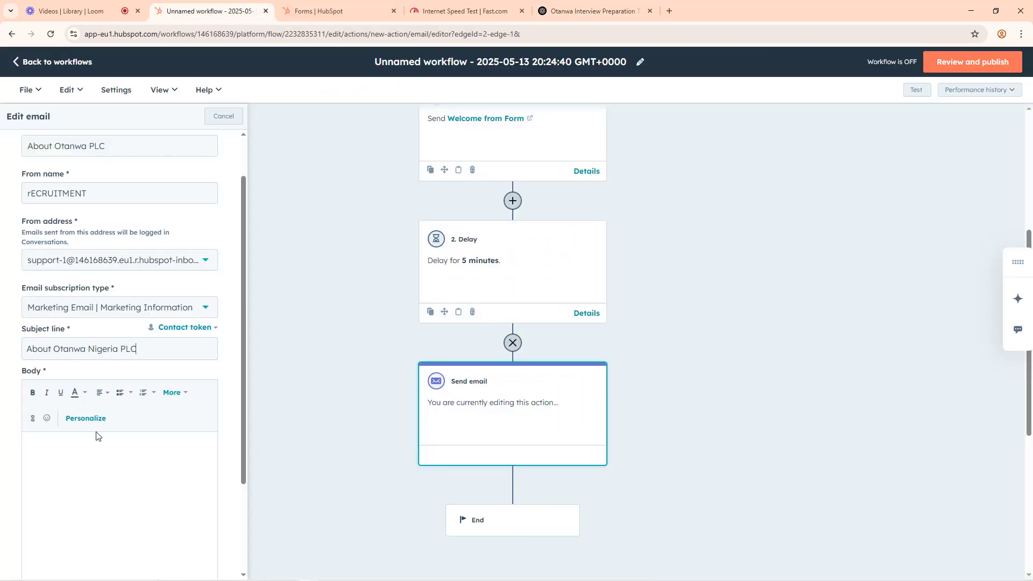
{"action": "scroll", "coordinate": [101, 437], "scroll_direction": "down", "scroll_amount": 3}
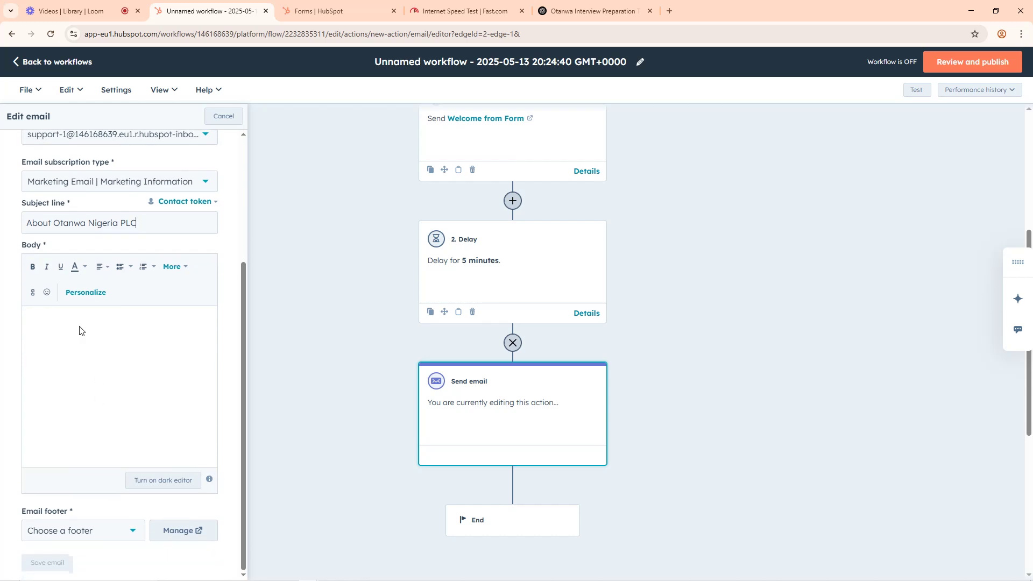
{"action": "key", "text": "ctrl+v"}
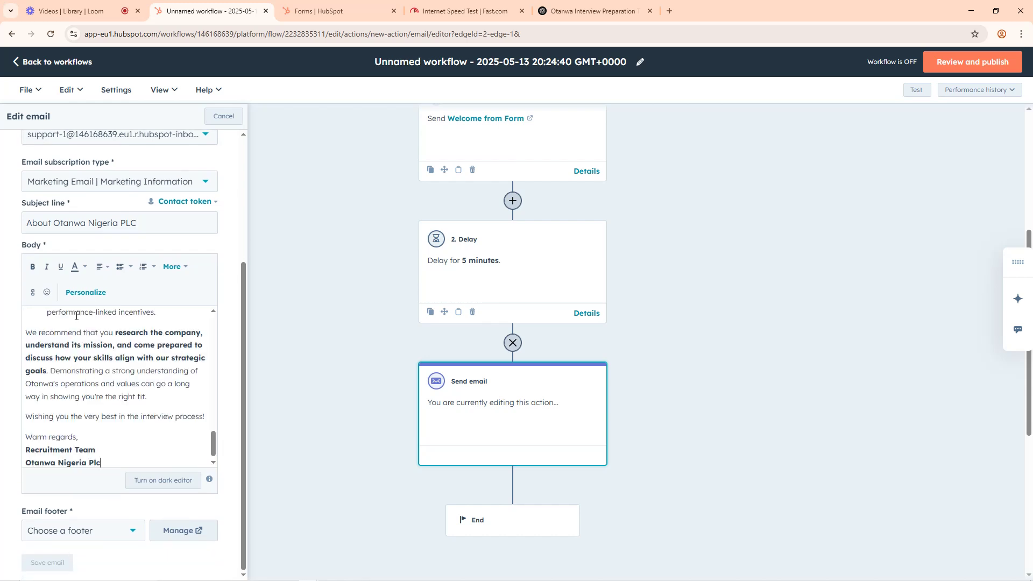
Step: Check the pasted body text, set the email footer to (default), and save the email
{"action": "scroll", "coordinate": [144, 363], "scroll_direction": "up", "scroll_amount": 15}
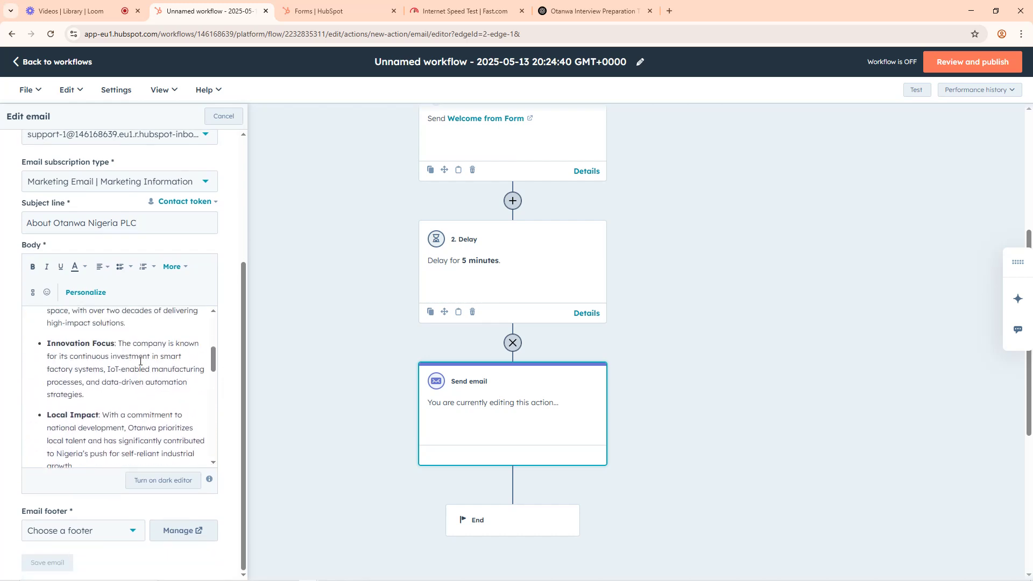
{"action": "scroll", "coordinate": [249, 375], "scroll_direction": "down", "scroll_amount": 5}
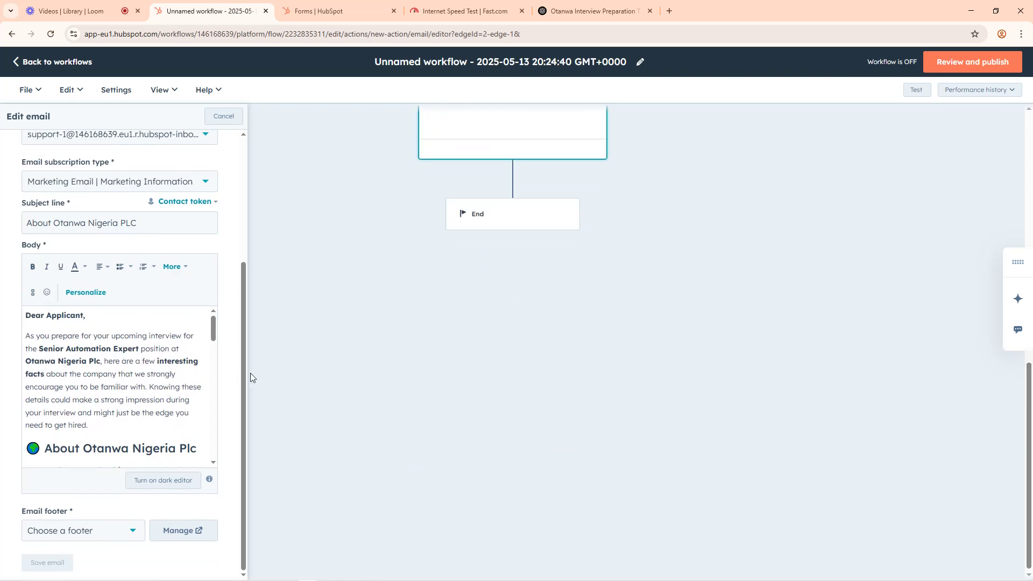
{"action": "scroll", "coordinate": [210, 384], "scroll_direction": "down", "scroll_amount": 1}
{"action": "scroll", "coordinate": [209, 384], "scroll_direction": "down", "scroll_amount": 5}
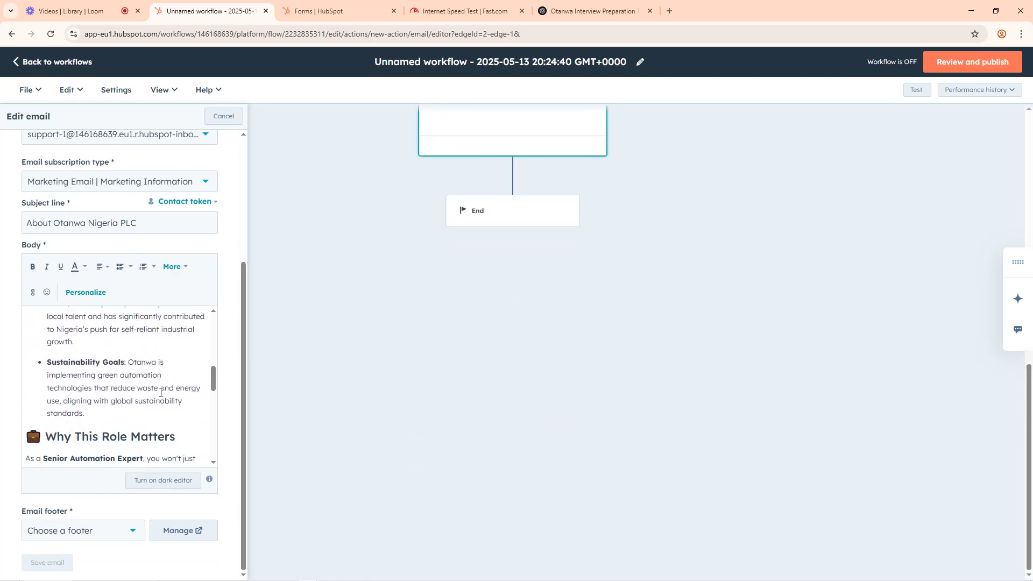
{"action": "scroll", "coordinate": [161, 392], "scroll_direction": "down", "scroll_amount": 10}
{"action": "left_click", "coordinate": [91, 530]}
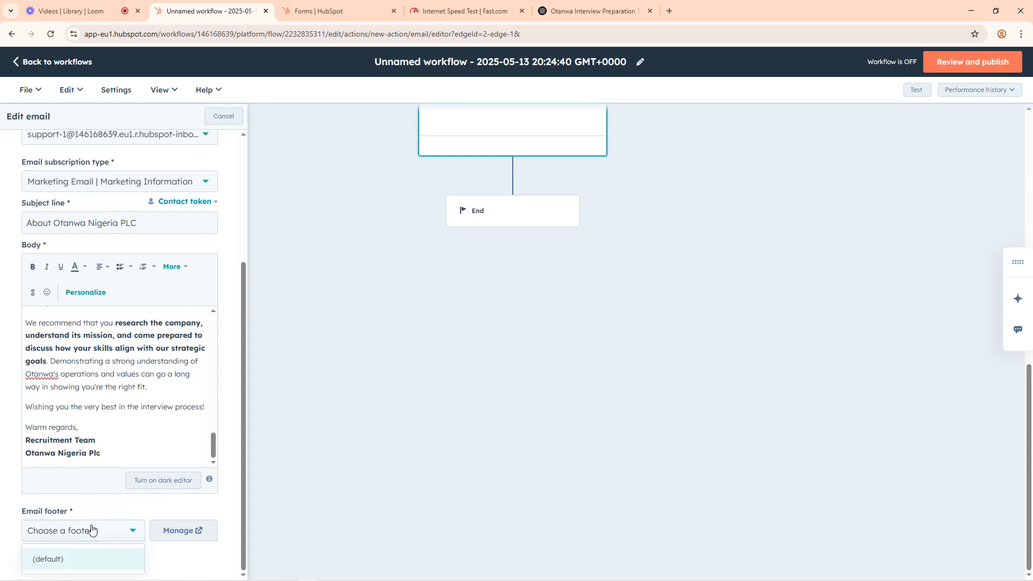
{"action": "left_click", "coordinate": [72, 559]}
{"action": "scroll", "coordinate": [70, 533], "scroll_direction": "down", "scroll_amount": 1}
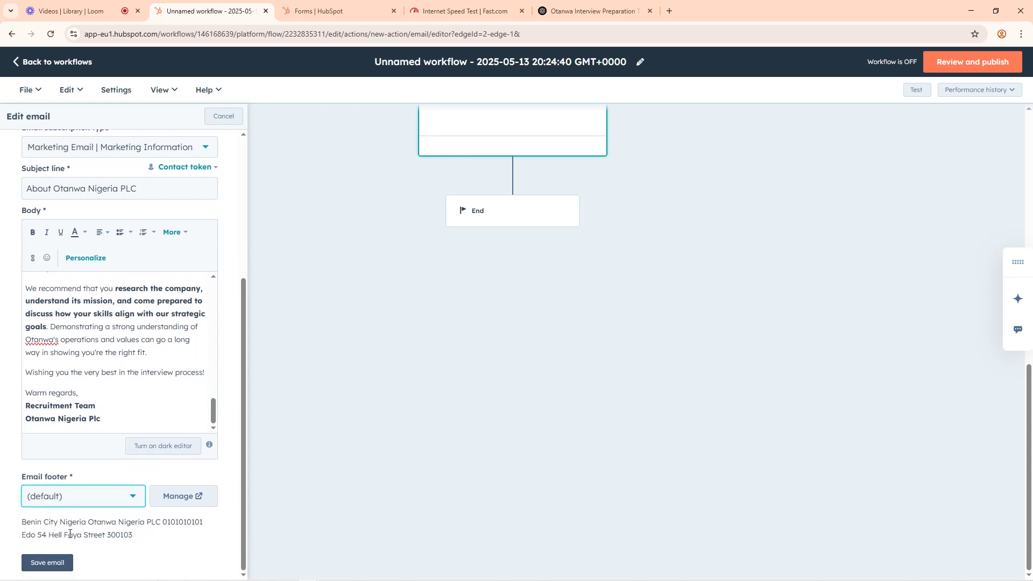
{"action": "left_click", "coordinate": [55, 565]}
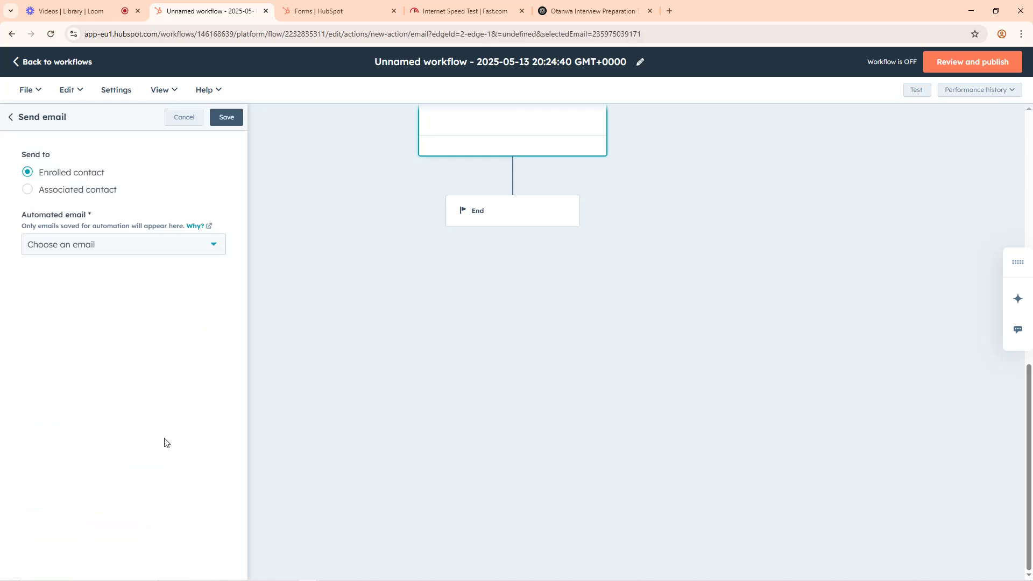
Step: Choose "About Otanwa PLC" as the automated email for the new Send email action and save the action
{"action": "scroll", "coordinate": [373, 314], "scroll_direction": "up", "scroll_amount": 10}
{"action": "scroll", "coordinate": [399, 310], "scroll_direction": "down", "scroll_amount": 3}
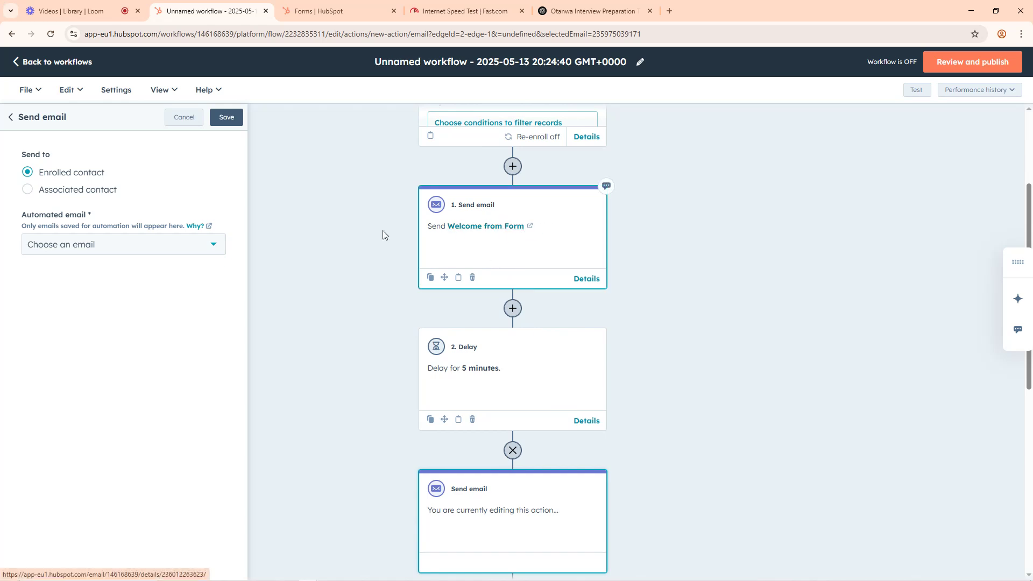
{"action": "left_click", "coordinate": [78, 245]}
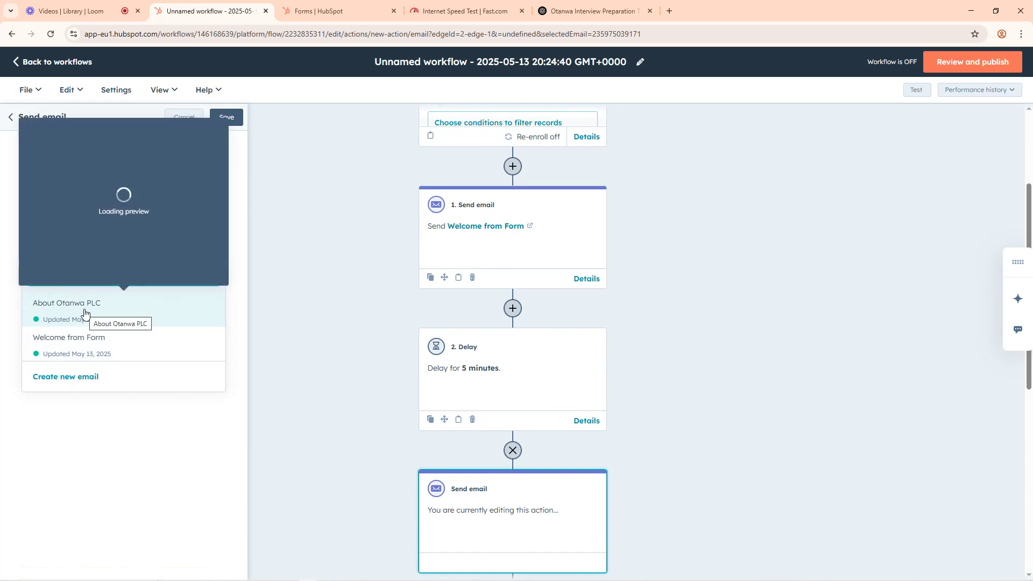
{"action": "left_click", "coordinate": [84, 313]}
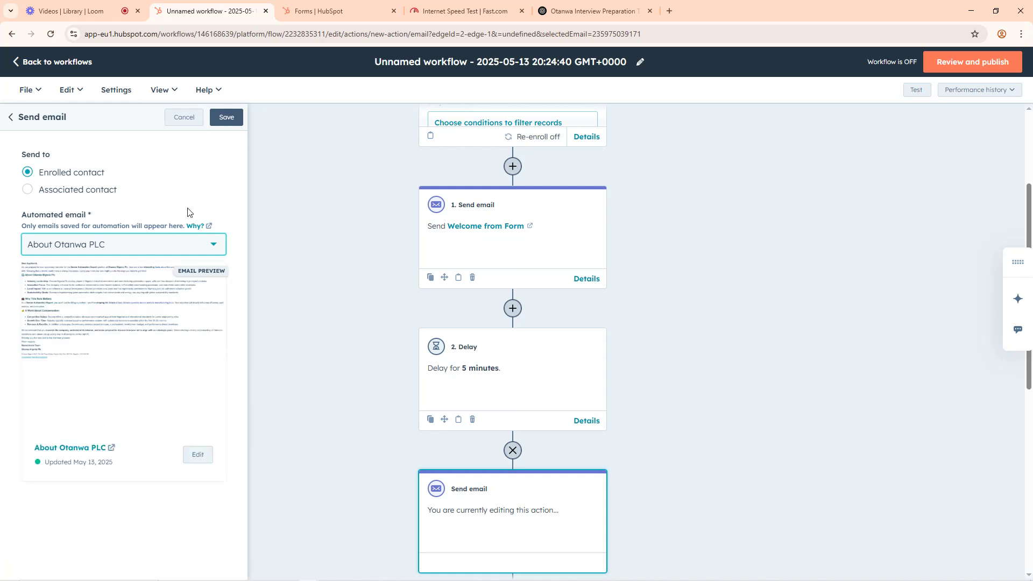
{"action": "left_click", "coordinate": [226, 119]}
{"action": "left_click", "coordinate": [225, 120]}
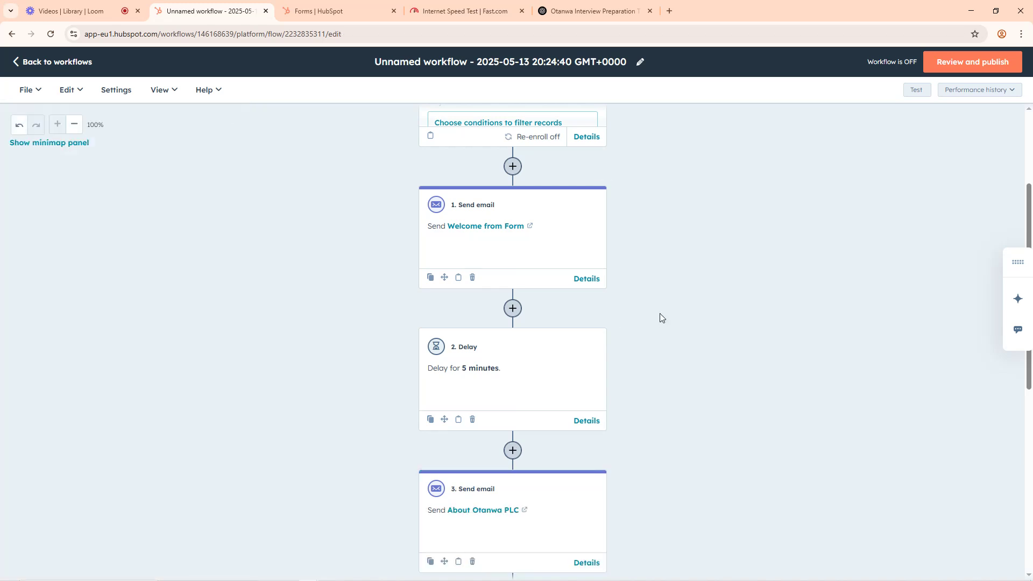
Step: Review the workflow sequence from the Recruitment Form trigger through the About Otanwa PLC email
{"action": "scroll", "coordinate": [684, 320], "scroll_direction": "down", "scroll_amount": 1}
{"action": "scroll", "coordinate": [683, 321], "scroll_direction": "down", "scroll_amount": 2}
{"action": "scroll", "coordinate": [519, 265], "scroll_direction": "up", "scroll_amount": 5}
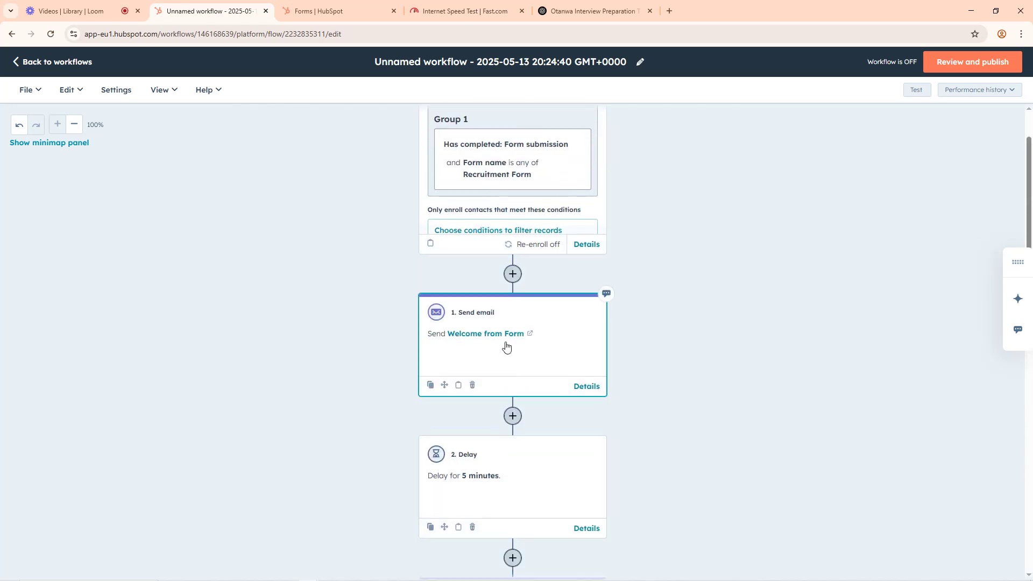
{"action": "scroll", "coordinate": [746, 334], "scroll_direction": "down", "scroll_amount": 3}
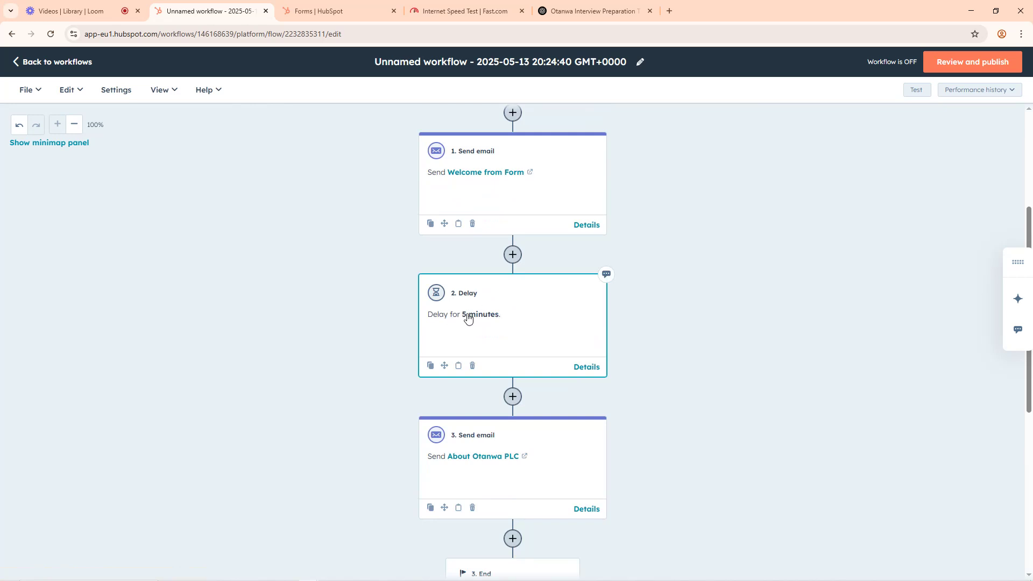
{"action": "scroll", "coordinate": [468, 319], "scroll_direction": "down", "scroll_amount": 4}
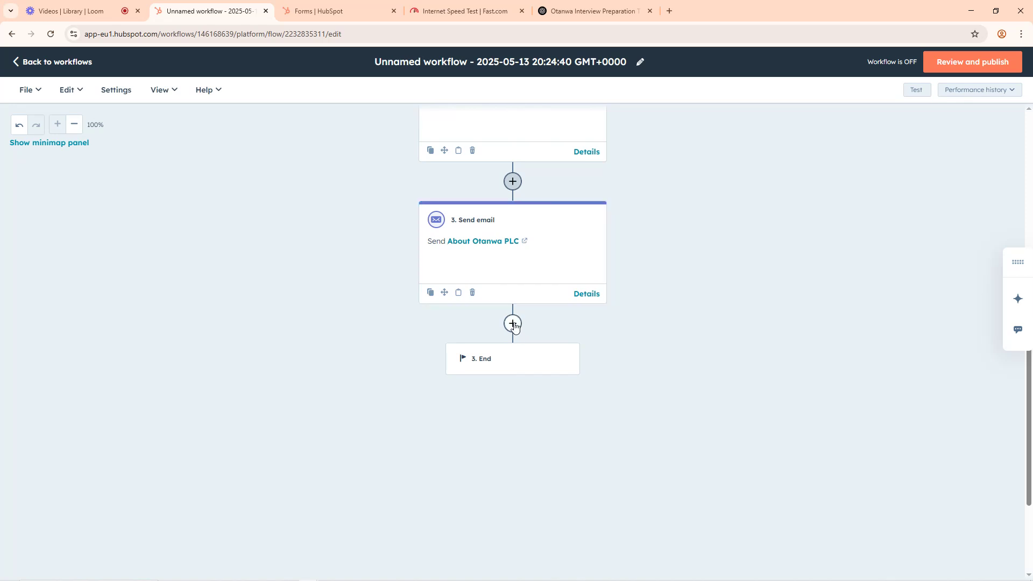
{"action": "scroll", "coordinate": [514, 325], "scroll_direction": "up", "scroll_amount": 4}
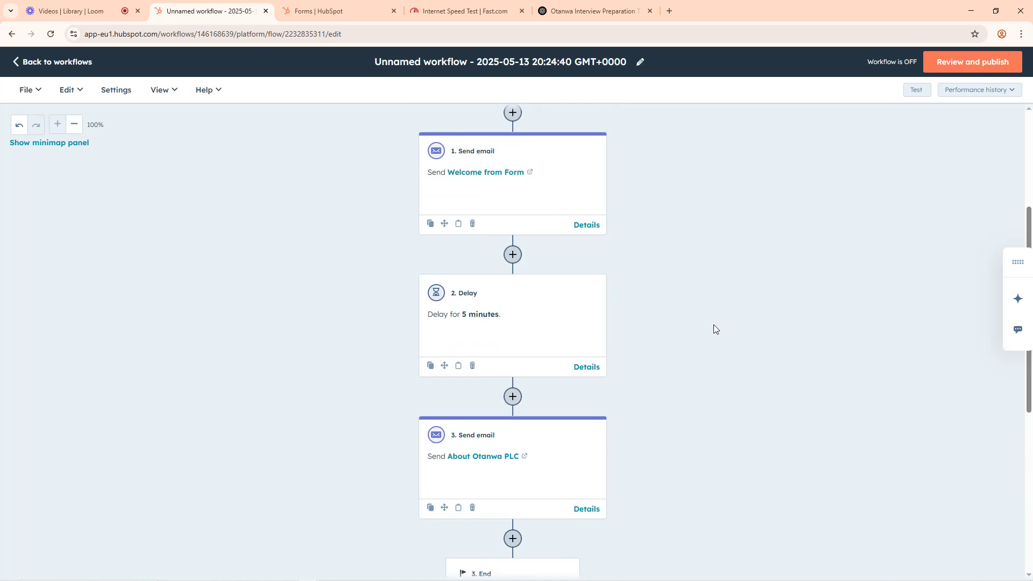
Step: Add a delay for a set amount of time, 7 minutes, after the About Otanwa PLC email and save it
{"action": "scroll", "coordinate": [701, 334], "scroll_direction": "down", "scroll_amount": 4}
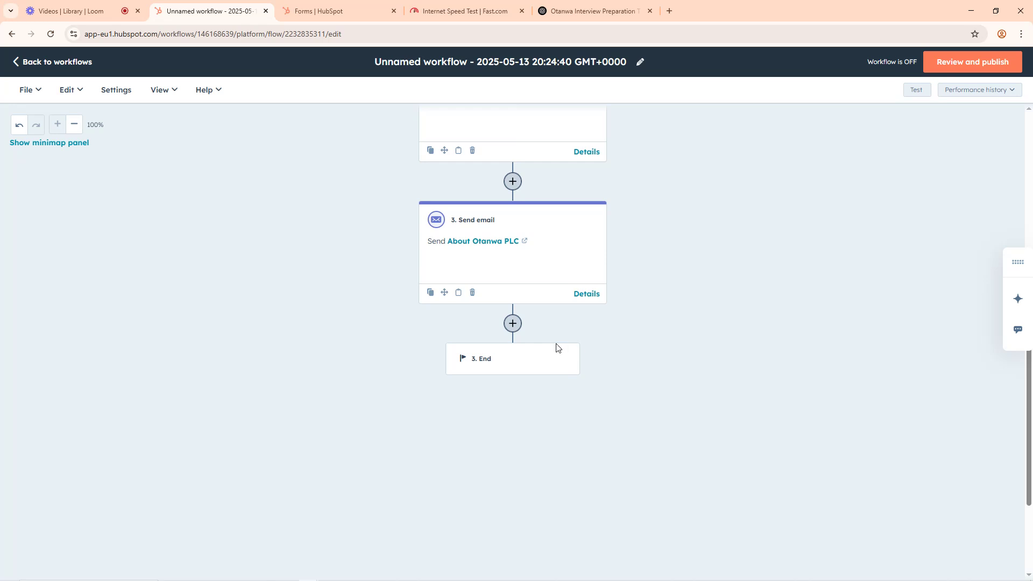
{"action": "left_click", "coordinate": [512, 325]}
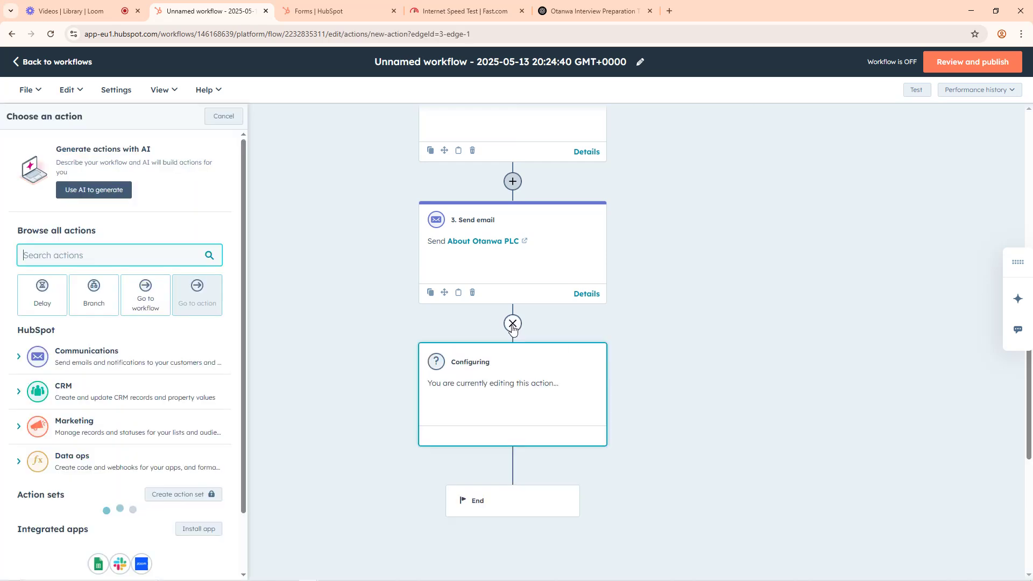
{"action": "left_click", "coordinate": [40, 302]}
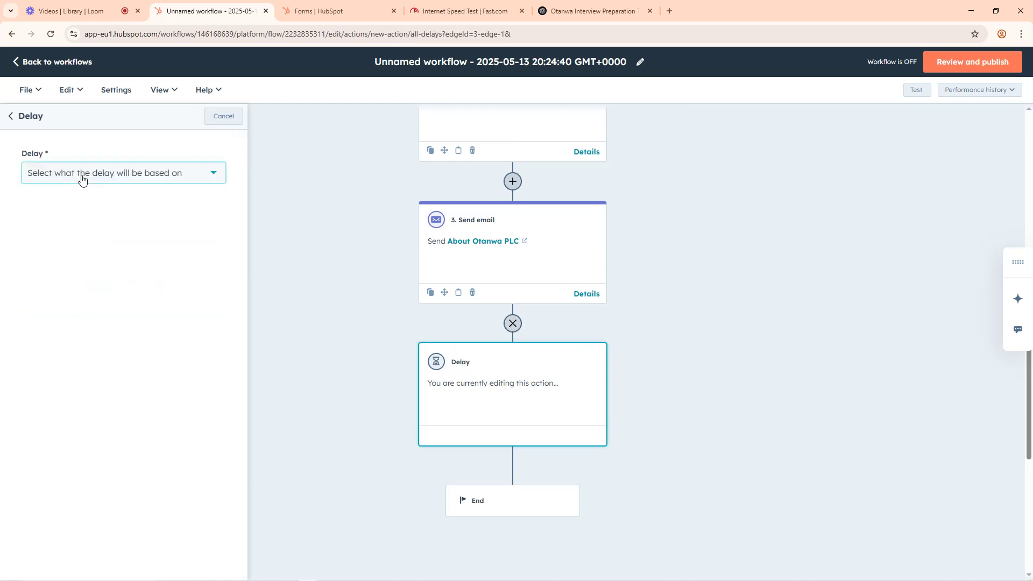
{"action": "left_click", "coordinate": [82, 179]}
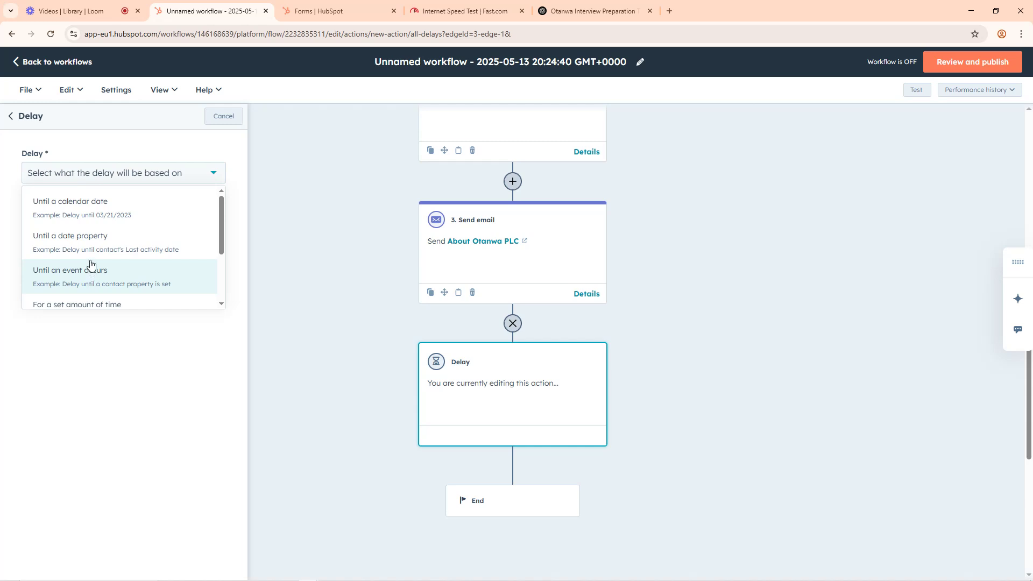
{"action": "scroll", "coordinate": [89, 261], "scroll_direction": "down", "scroll_amount": 3}
{"action": "left_click", "coordinate": [86, 221]}
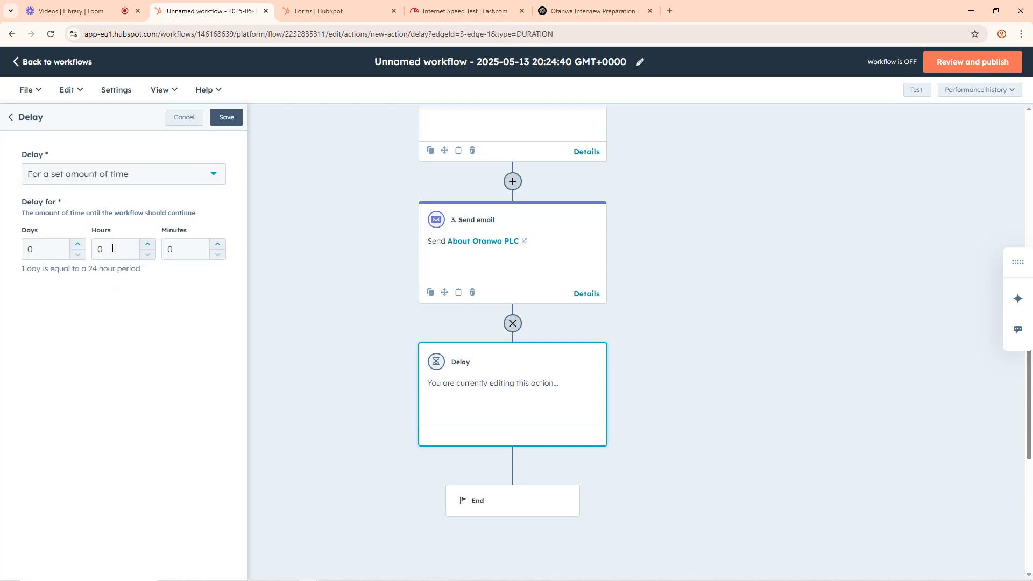
{"action": "scroll", "coordinate": [412, 280], "scroll_direction": "up", "scroll_amount": 3}
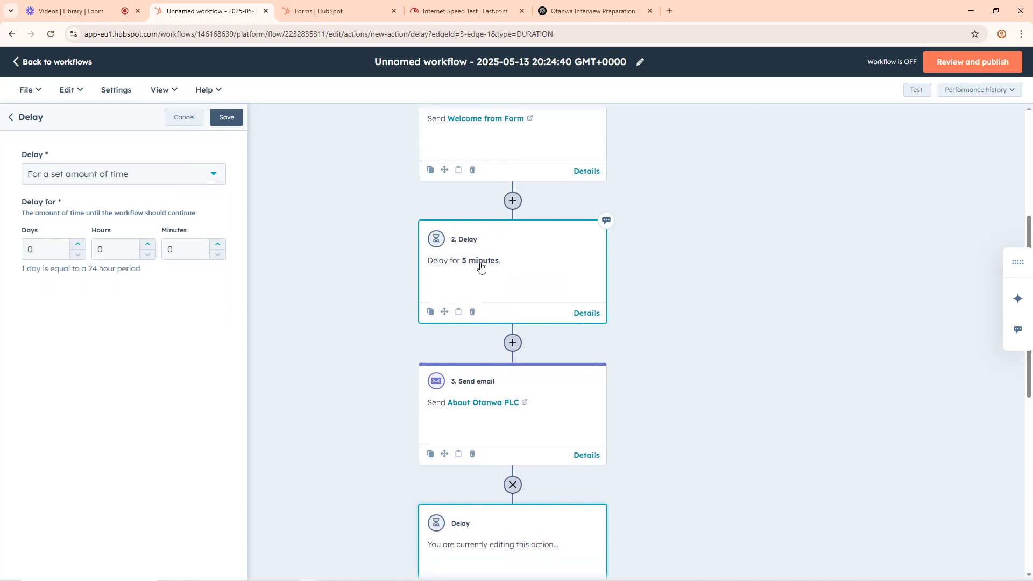
{"action": "double_click", "coordinate": [169, 253]}
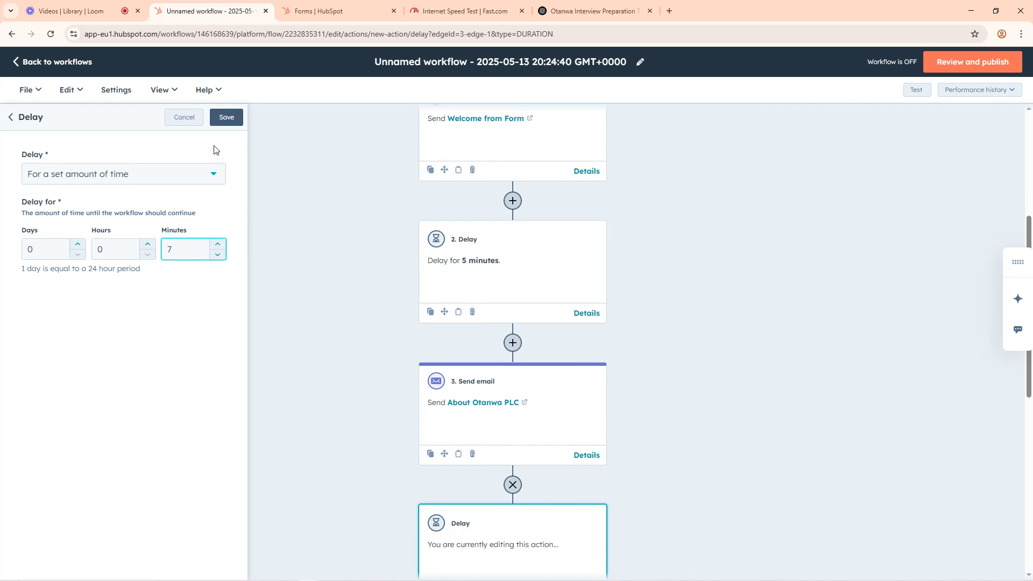
{"action": "left_click", "coordinate": [227, 118]}
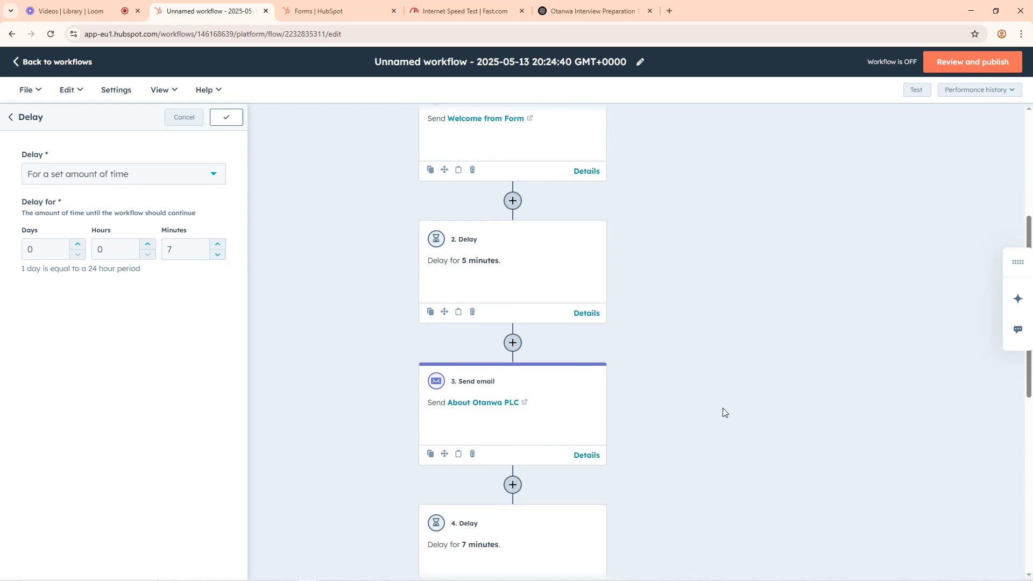
Step: Examine the whole workflow from the form submission trigger to its end, including both emails and both delays
{"action": "scroll", "coordinate": [673, 393], "scroll_direction": "down", "scroll_amount": 4}
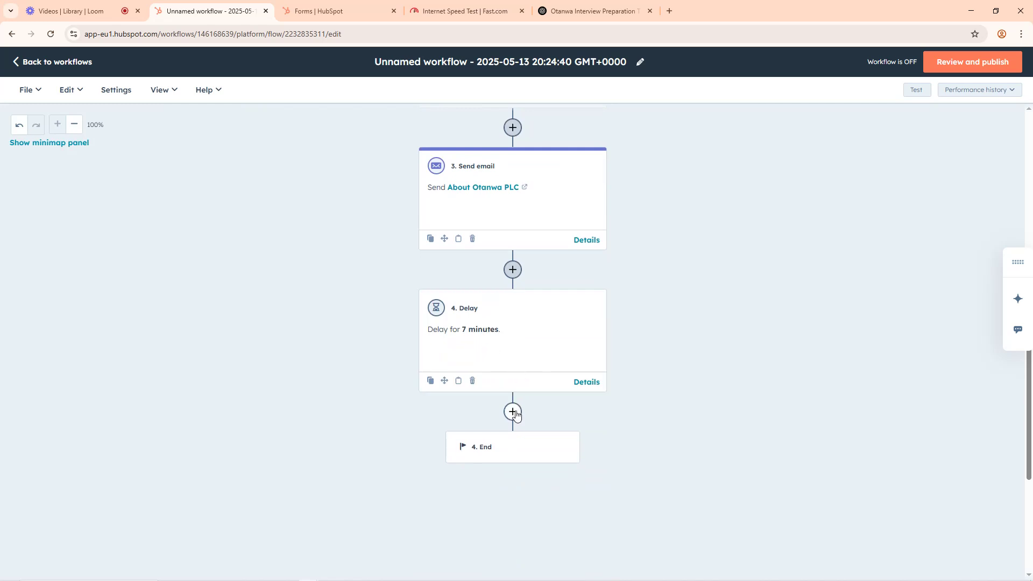
{"action": "scroll", "coordinate": [643, 337], "scroll_direction": "up", "scroll_amount": 4}
{"action": "scroll", "coordinate": [605, 337], "scroll_direction": "down", "scroll_amount": 4}
{"action": "scroll", "coordinate": [516, 358], "scroll_direction": "down", "scroll_amount": 3}
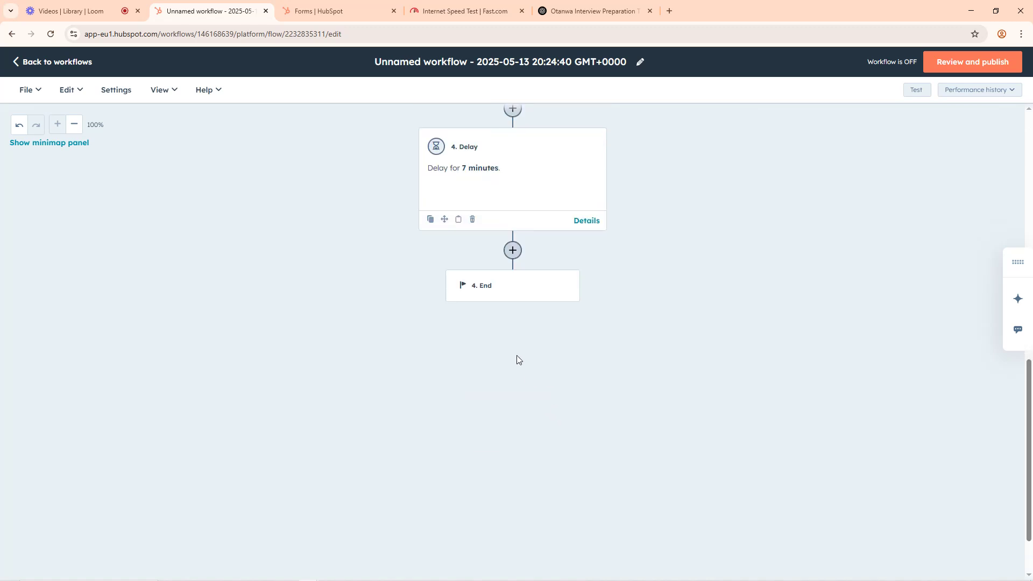
{"action": "scroll", "coordinate": [512, 357], "scroll_direction": "up", "scroll_amount": 8}
{"action": "scroll", "coordinate": [511, 355], "scroll_direction": "down", "scroll_amount": 3}
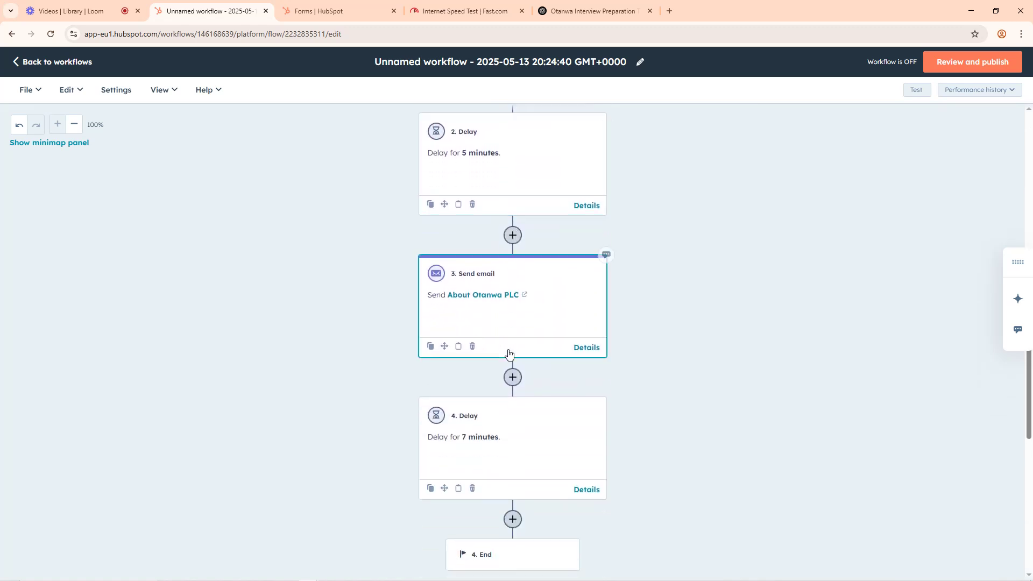
{"action": "scroll", "coordinate": [531, 297], "scroll_direction": "up", "scroll_amount": 5}
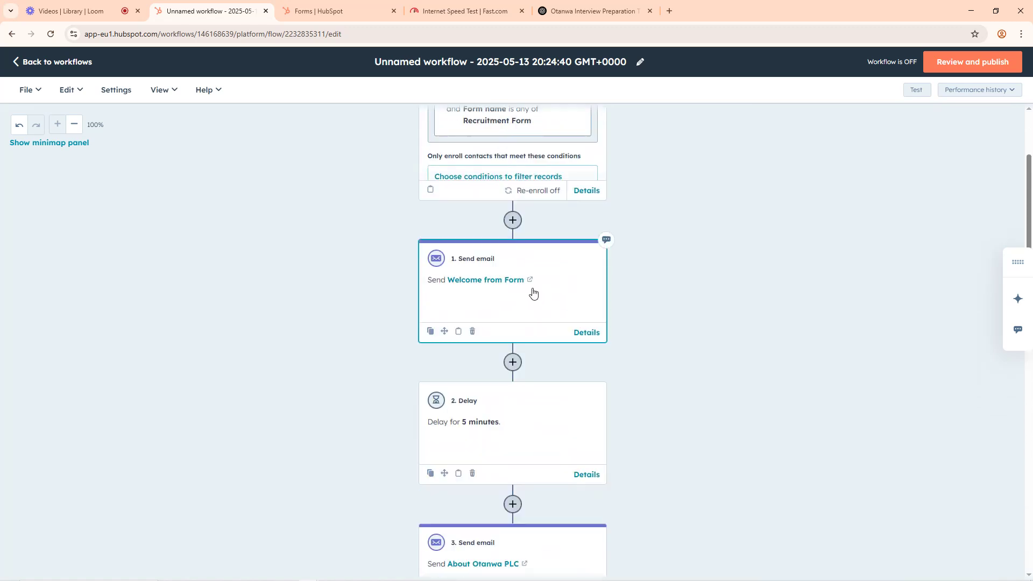
{"action": "scroll", "coordinate": [609, 314], "scroll_direction": "down", "scroll_amount": 5}
{"action": "scroll", "coordinate": [606, 318], "scroll_direction": "down", "scroll_amount": 3}
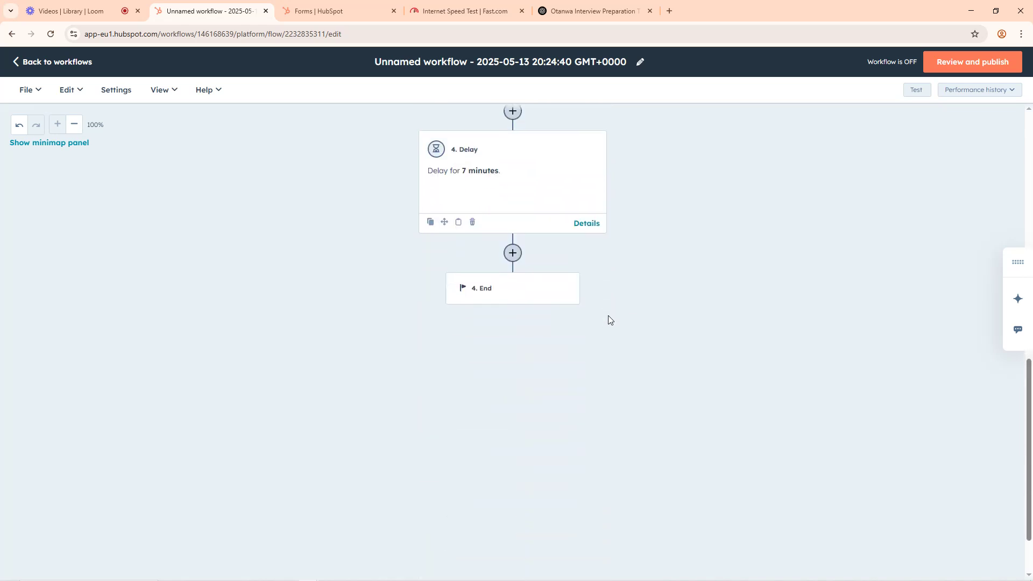
{"action": "scroll", "coordinate": [549, 299], "scroll_direction": "up", "scroll_amount": 9}
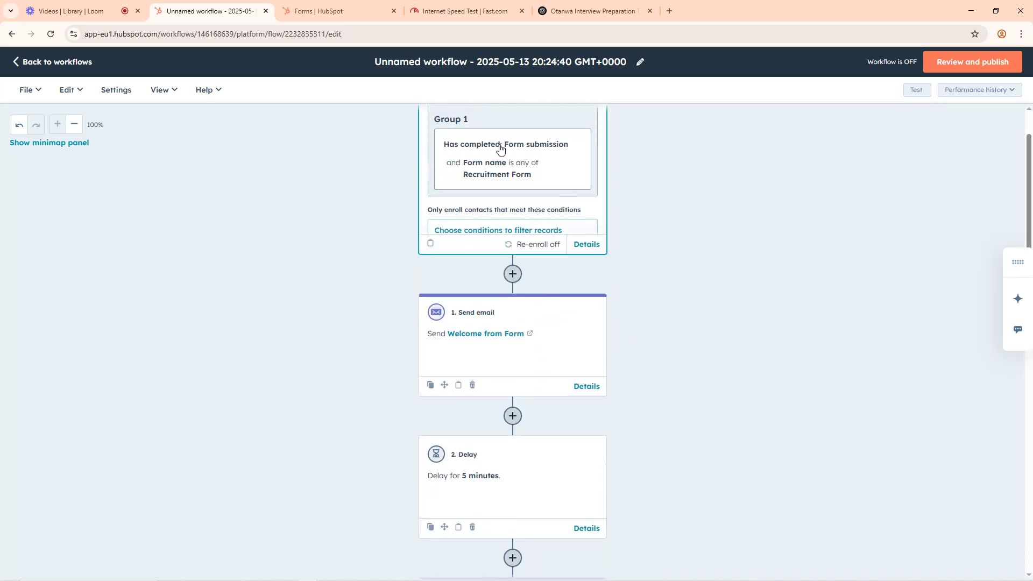
{"action": "scroll", "coordinate": [643, 438], "scroll_direction": "down", "scroll_amount": 6}
{"action": "scroll", "coordinate": [597, 409], "scroll_direction": "down", "scroll_amount": 3}
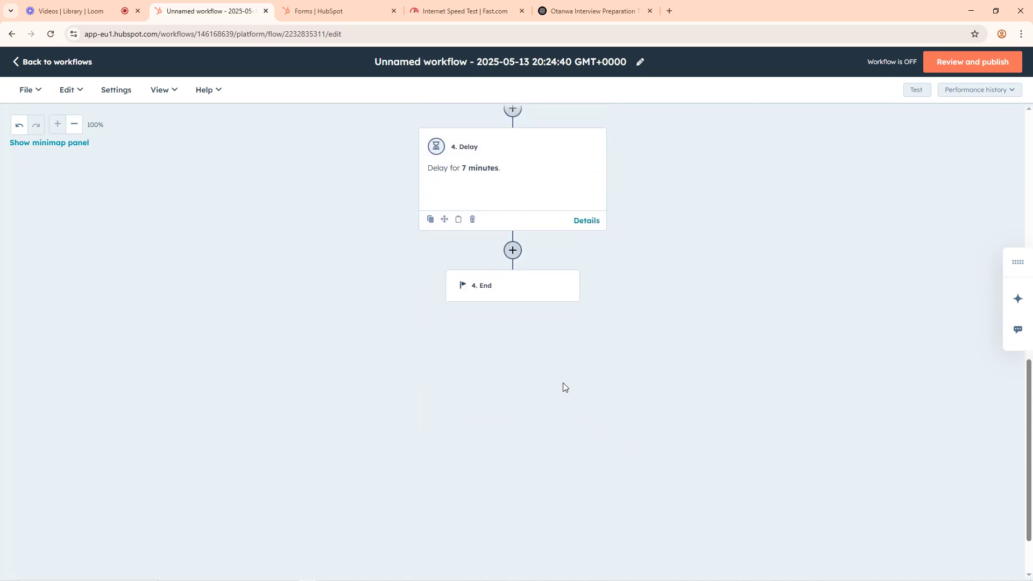
{"action": "scroll", "coordinate": [535, 323], "scroll_direction": "up", "scroll_amount": 10}
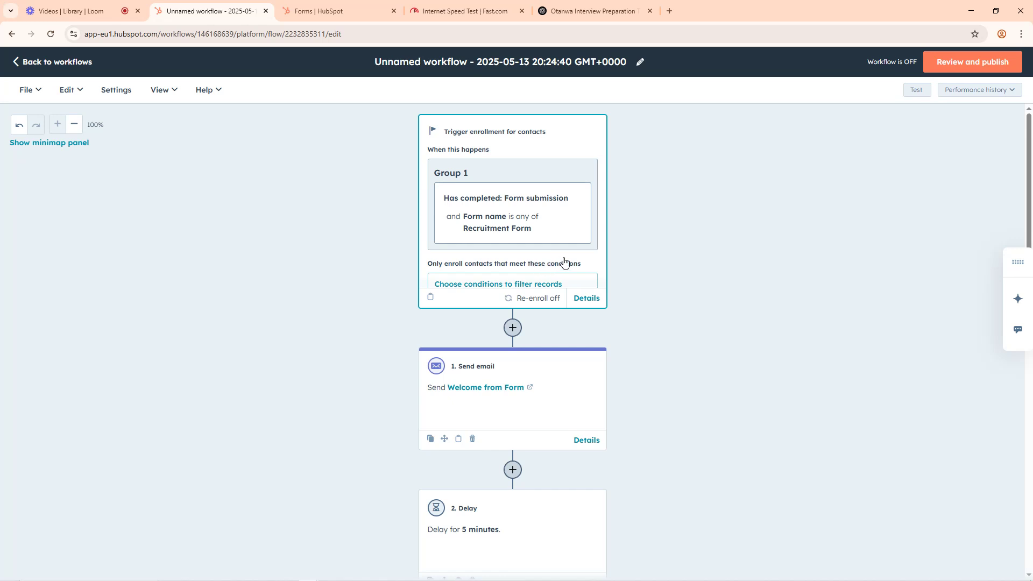
{"action": "scroll", "coordinate": [584, 324], "scroll_direction": "down", "scroll_amount": 8}
{"action": "scroll", "coordinate": [531, 379], "scroll_direction": "down", "scroll_amount": 5}
{"action": "scroll", "coordinate": [506, 339], "scroll_direction": "up", "scroll_amount": 4}
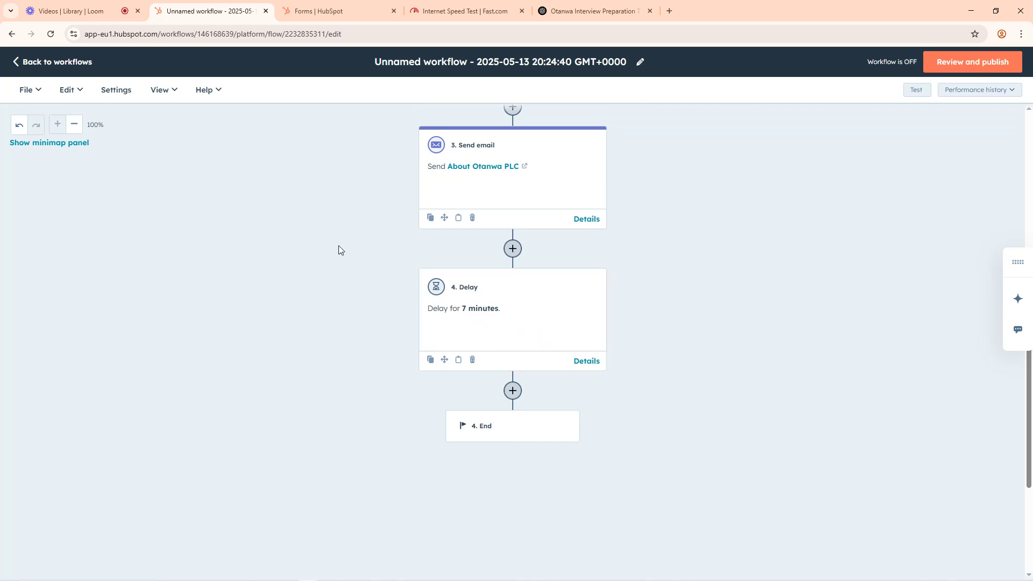
{"action": "left_click", "coordinate": [128, 18]}
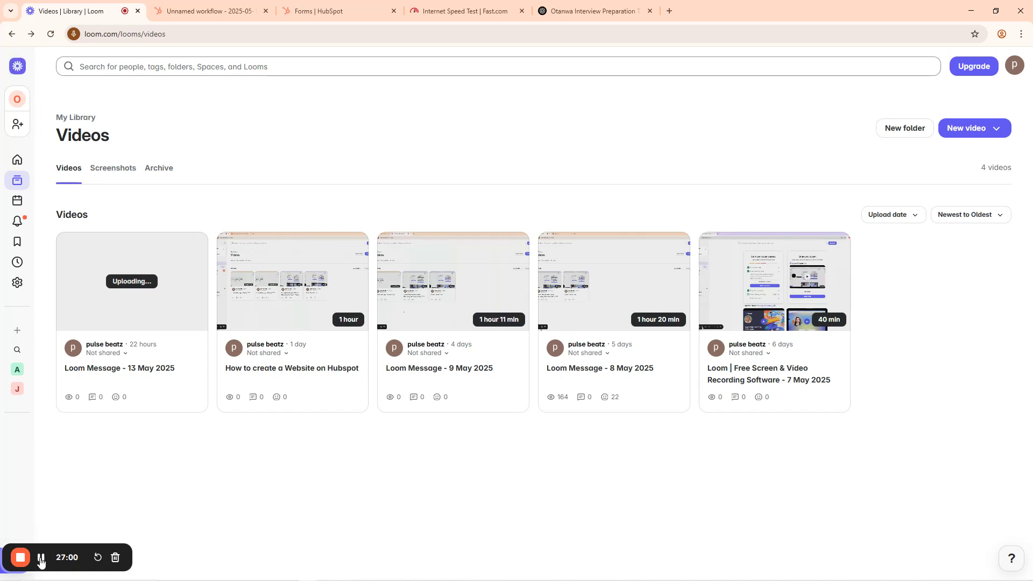
{"action": "left_click", "coordinate": [241, 7]}
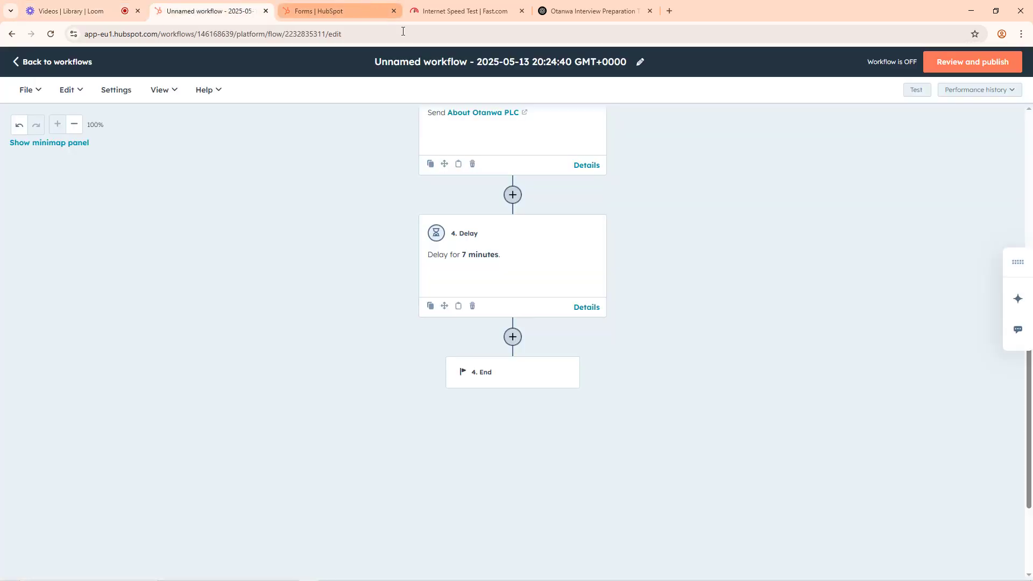
Step: Add a Branch action after the 7-minute delay, based on one property or action output
{"action": "scroll", "coordinate": [628, 235], "scroll_direction": "up", "scroll_amount": 10}
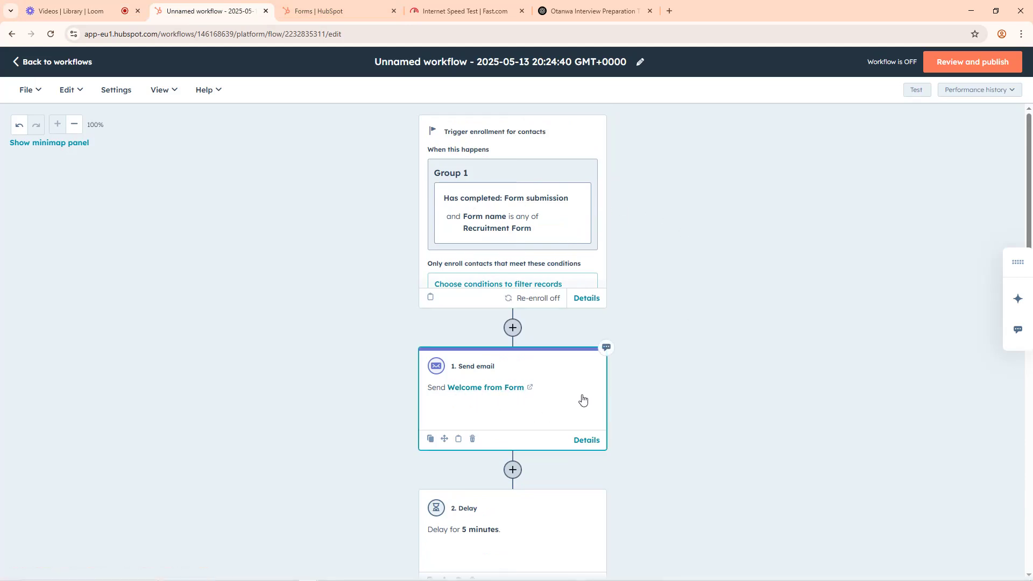
{"action": "scroll", "coordinate": [583, 399], "scroll_direction": "down", "scroll_amount": 4}
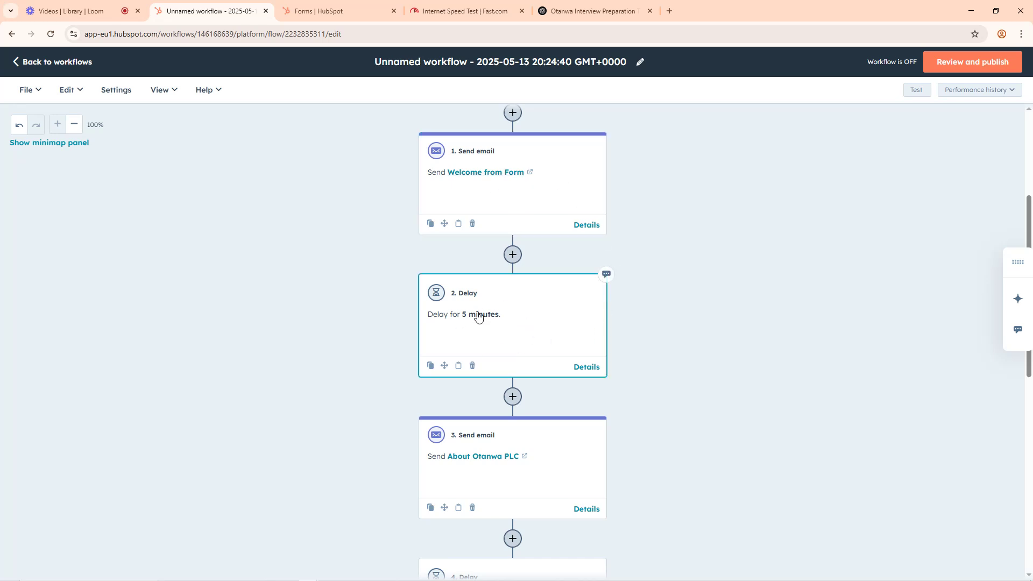
{"action": "scroll", "coordinate": [544, 350], "scroll_direction": "down", "scroll_amount": 2}
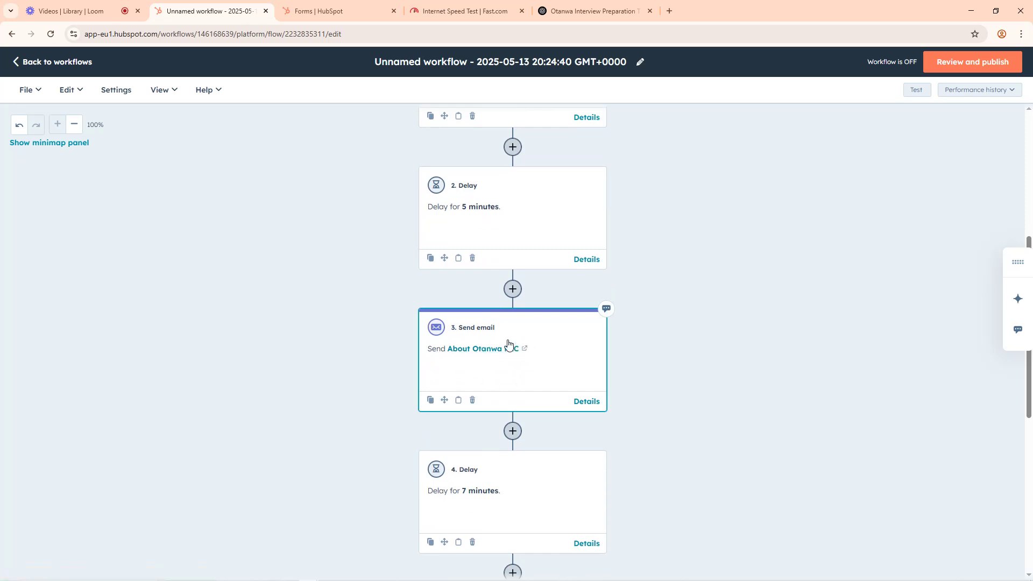
{"action": "scroll", "coordinate": [761, 366], "scroll_direction": "down", "scroll_amount": 4}
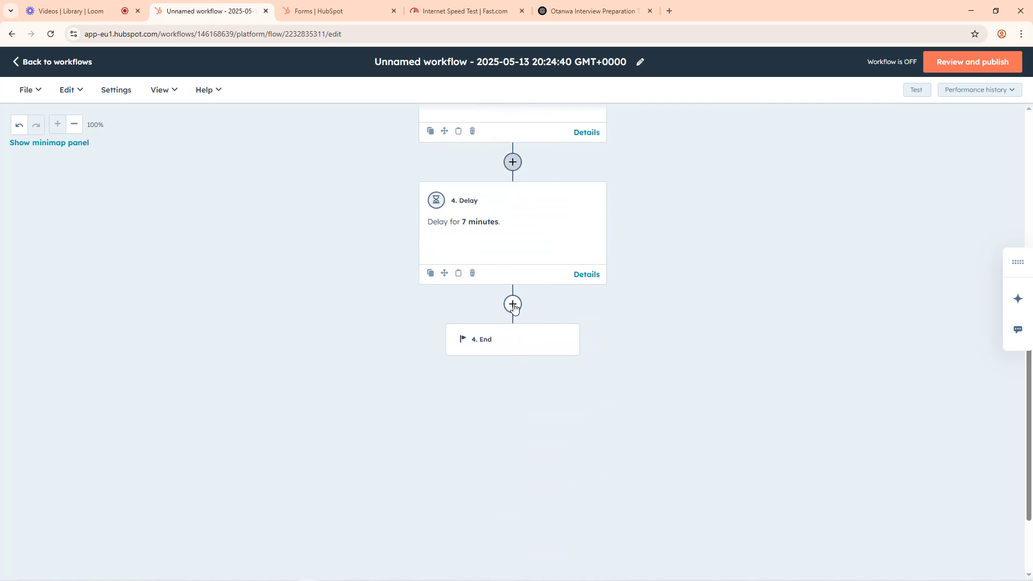
{"action": "left_click", "coordinate": [513, 305]}
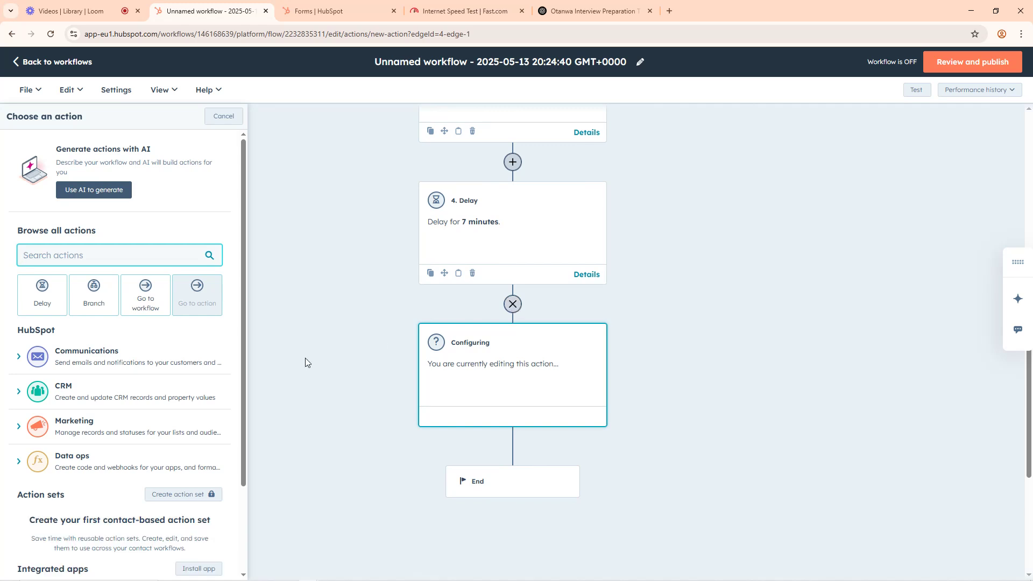
{"action": "left_click", "coordinate": [95, 305]}
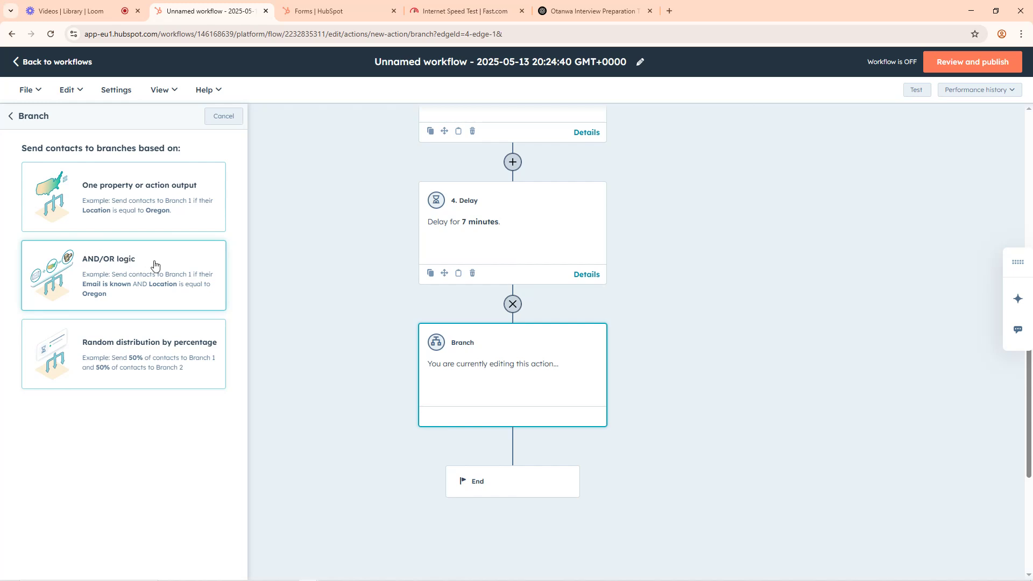
{"action": "left_click", "coordinate": [117, 198]}
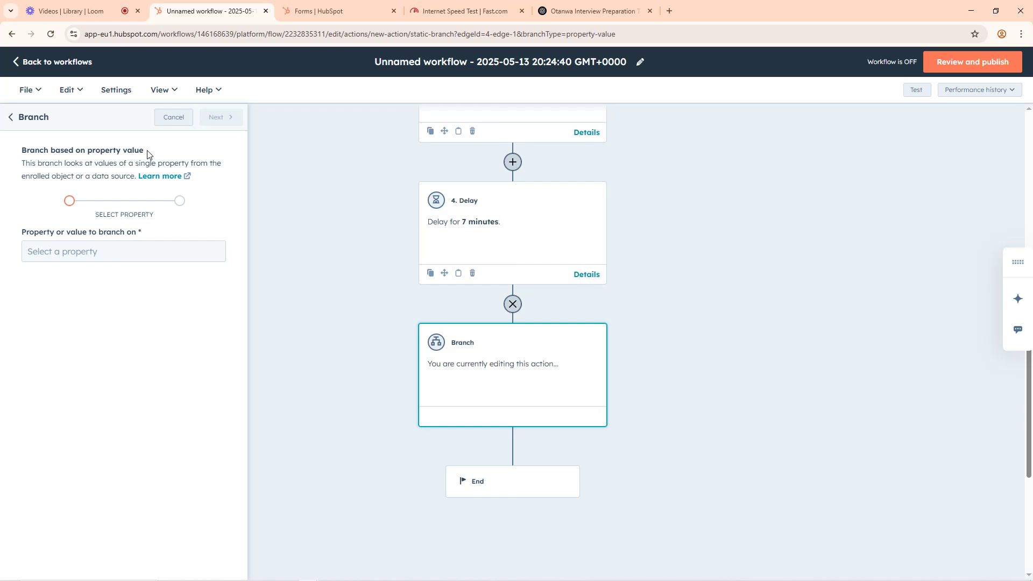
{"action": "left_click_drag", "start_coordinate": [147, 154], "coordinate": [89, 152]}
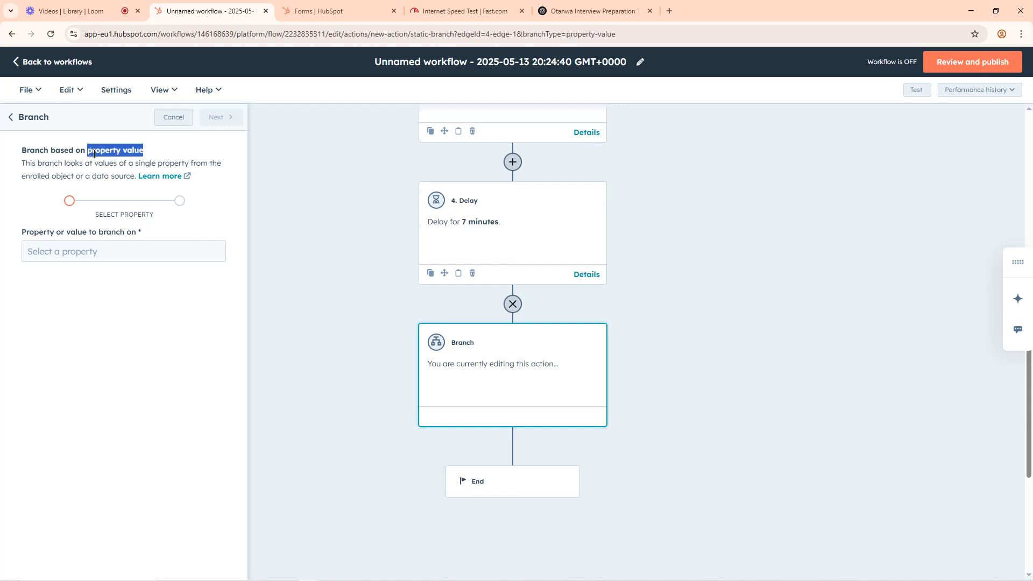
{"action": "left_click", "coordinate": [104, 154]}
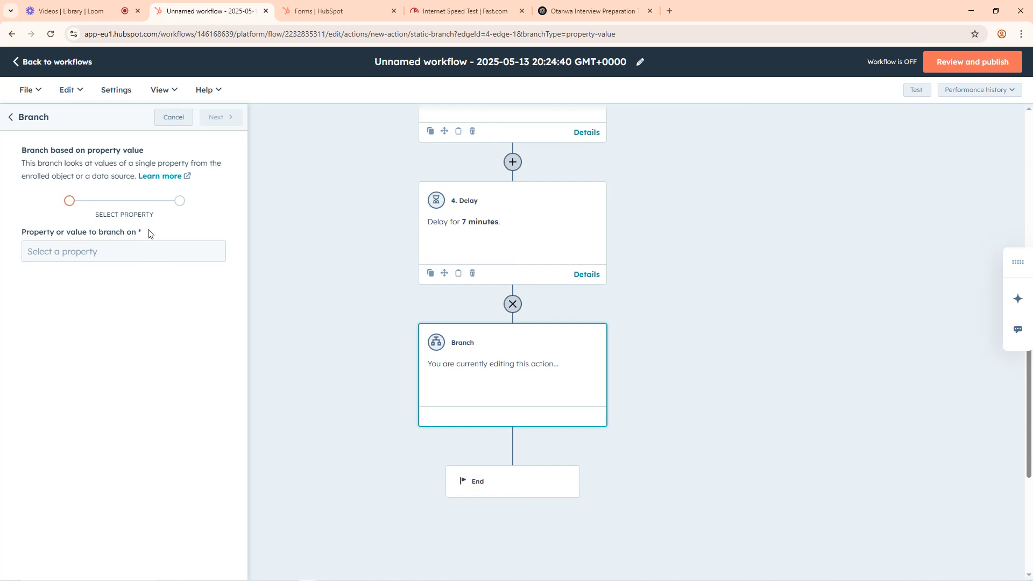
Step: Search the enrolled contact's properties for "loca" and "county" as the value to branch on
{"action": "left_click", "coordinate": [64, 252]}
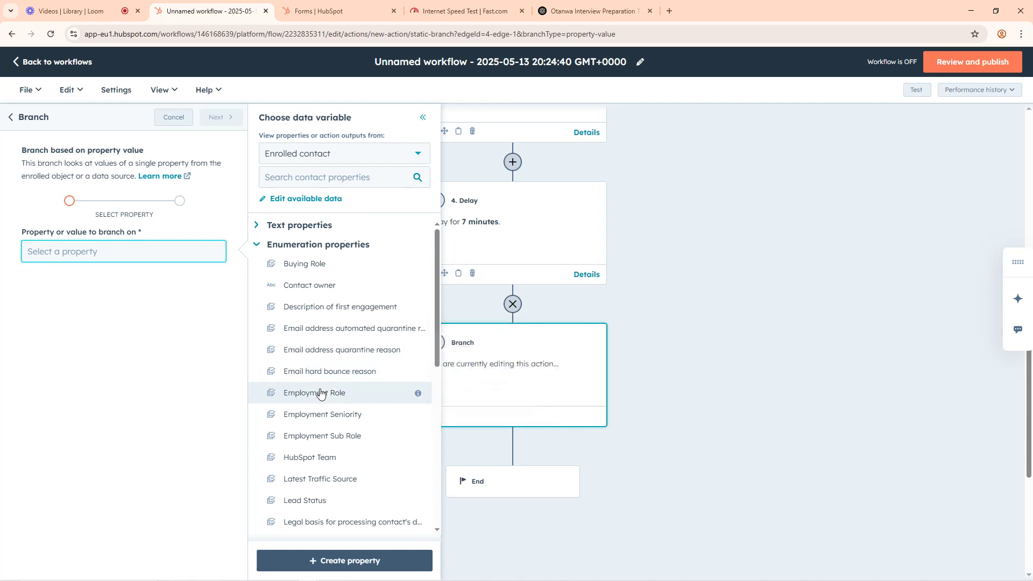
{"action": "left_click", "coordinate": [301, 175]}
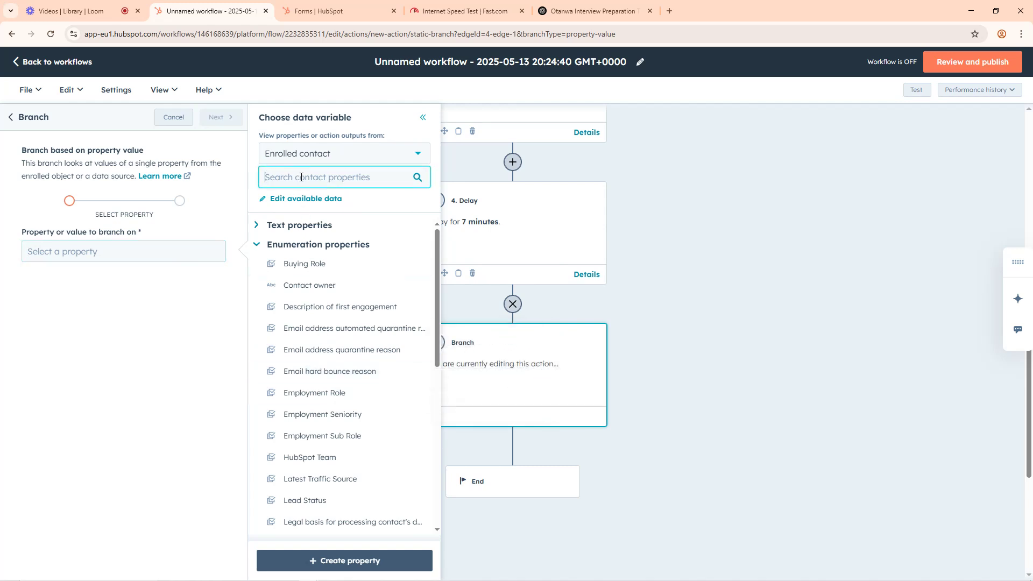
{"action": "type", "text": "locaa"}
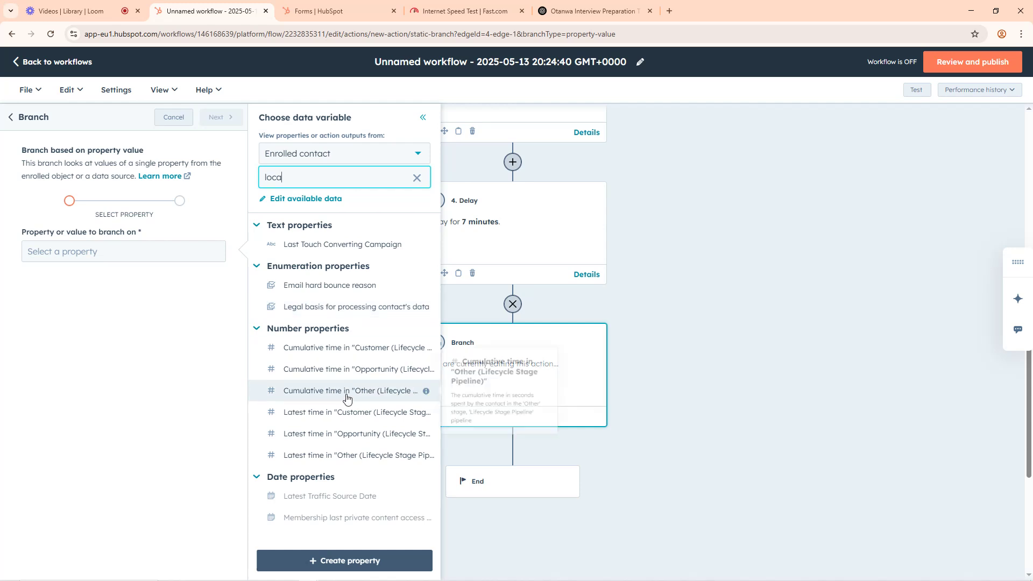
{"action": "key", "text": "ctrl+a"}
{"action": "key", "text": "BackSpace"}
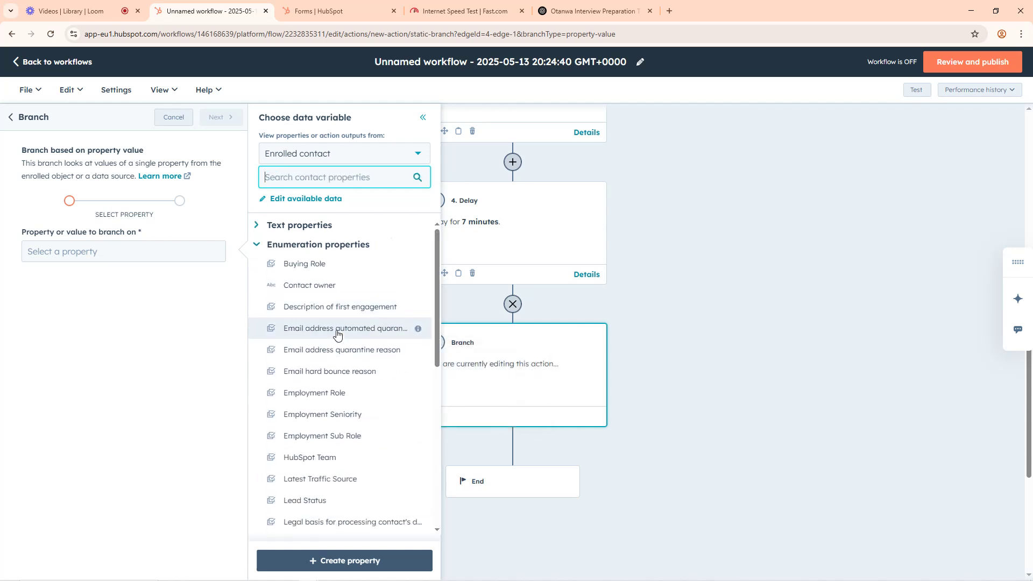
{"action": "type", "text": "county"}
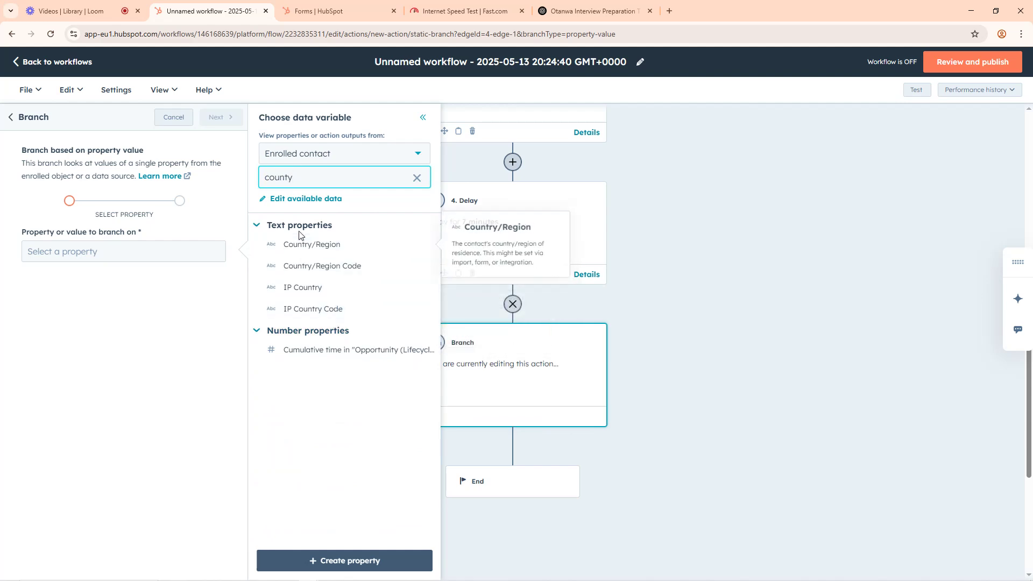
Step: View the live Recruitment Form to check which fields it collects, and return to the workflow's branch setup
{"action": "left_click", "coordinate": [322, 11]}
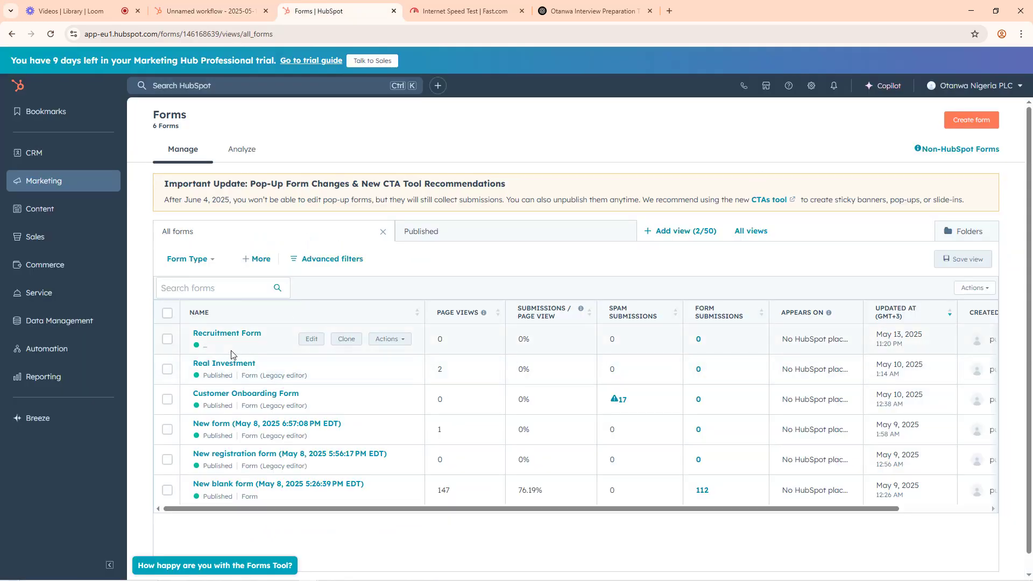
{"action": "left_click", "coordinate": [401, 342]}
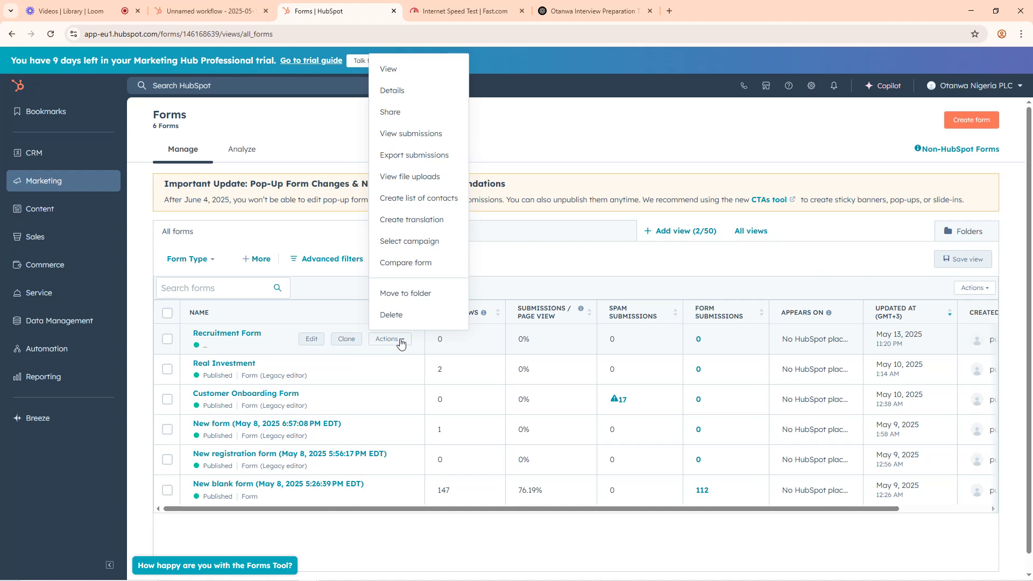
{"action": "left_click", "coordinate": [389, 71]}
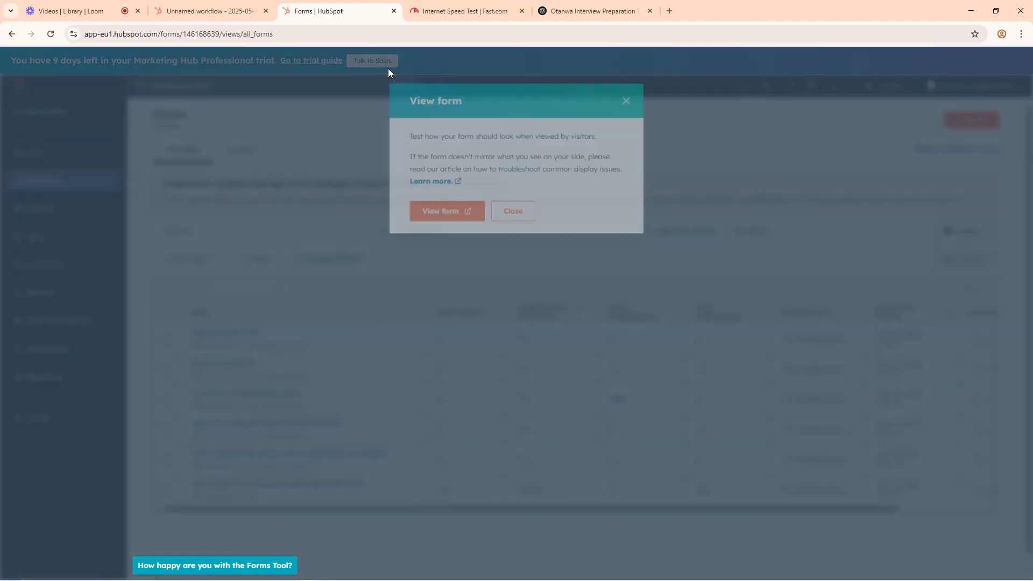
{"action": "left_click", "coordinate": [447, 214]}
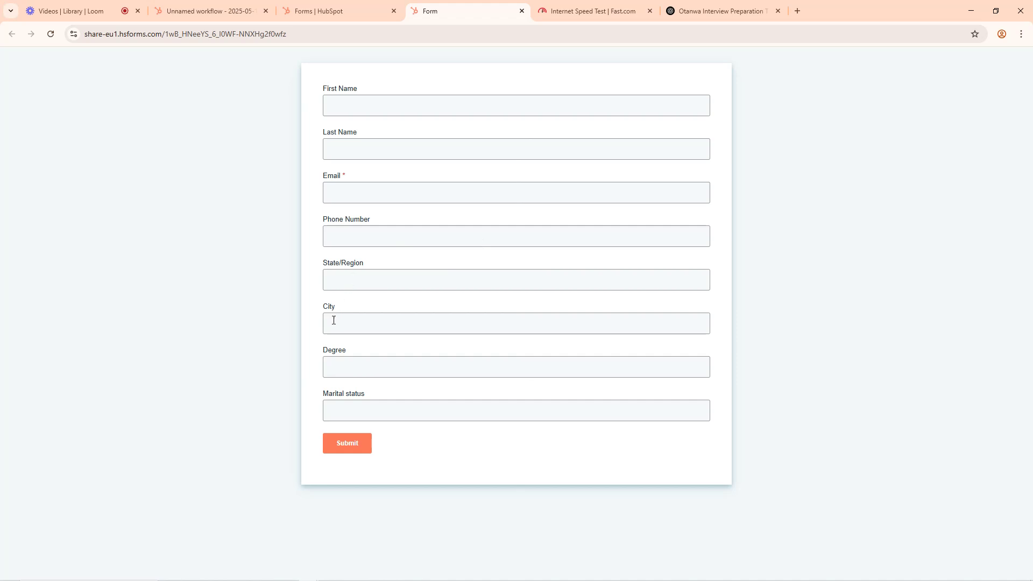
{"action": "left_click", "coordinate": [225, 8]}
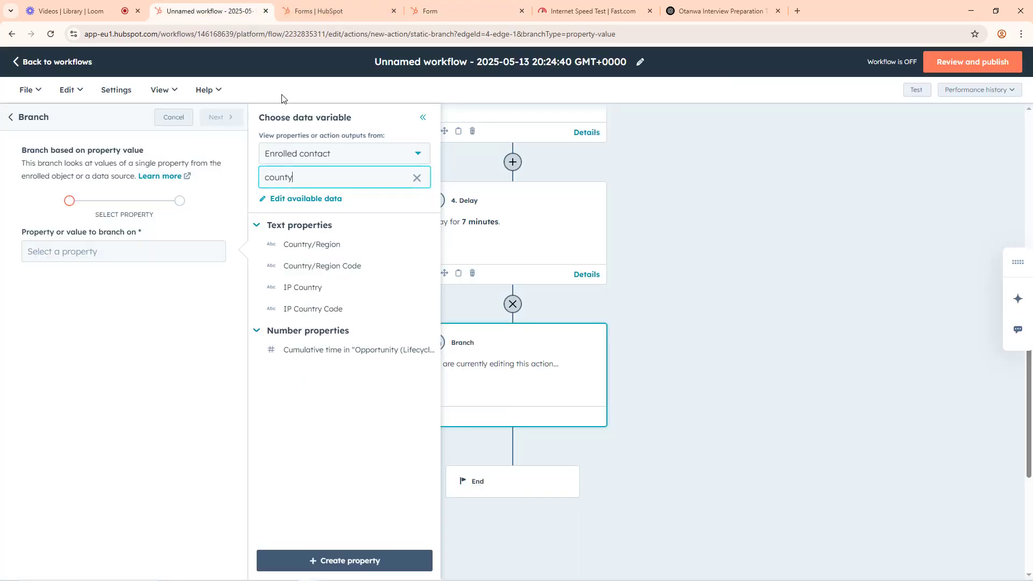
Step: Find the contact property City, choose it as the property to branch on, and continue to the branch values
{"action": "double_click", "coordinate": [267, 178]}
{"action": "type", "text": "city"}
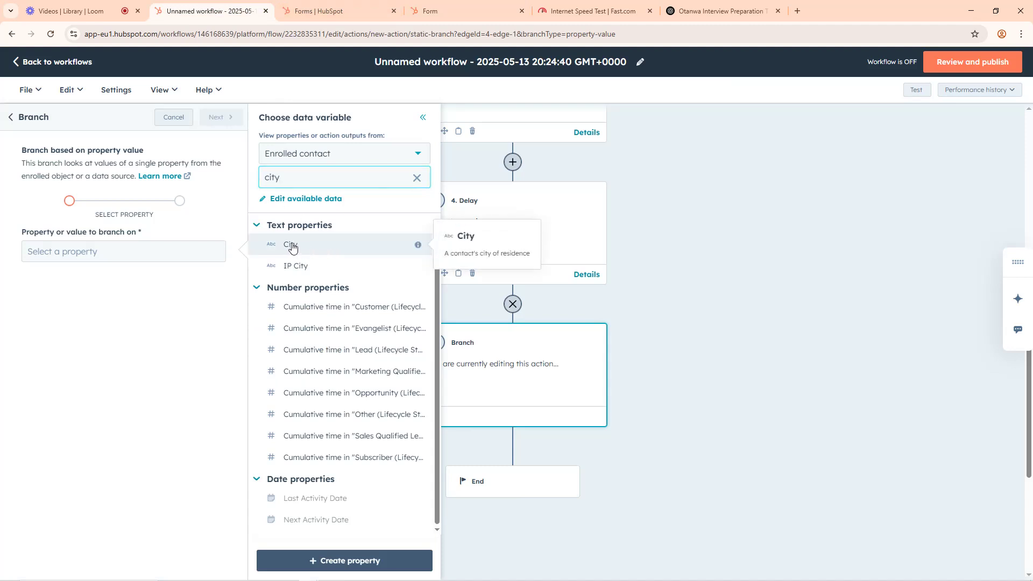
{"action": "left_click", "coordinate": [291, 246]}
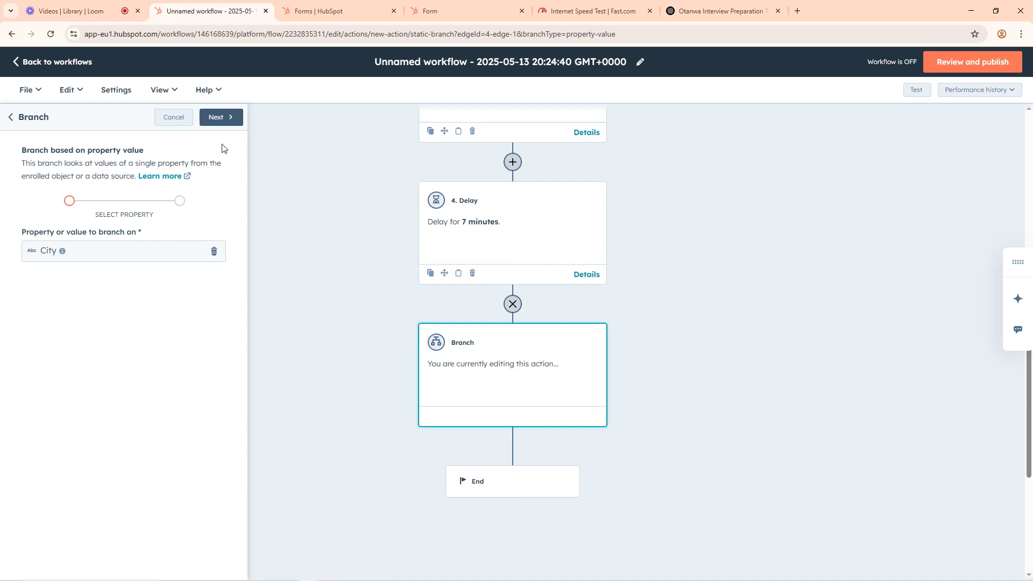
{"action": "left_click", "coordinate": [224, 121]}
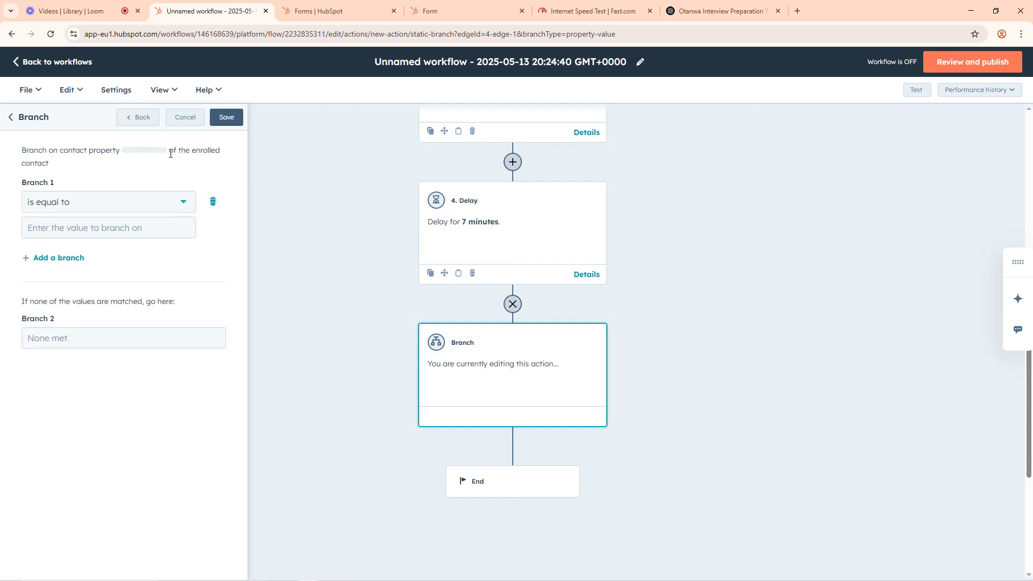
Step: Set Branch 1 to "is equal to" Lagos and save the branch action
{"action": "left_click", "coordinate": [57, 192]}
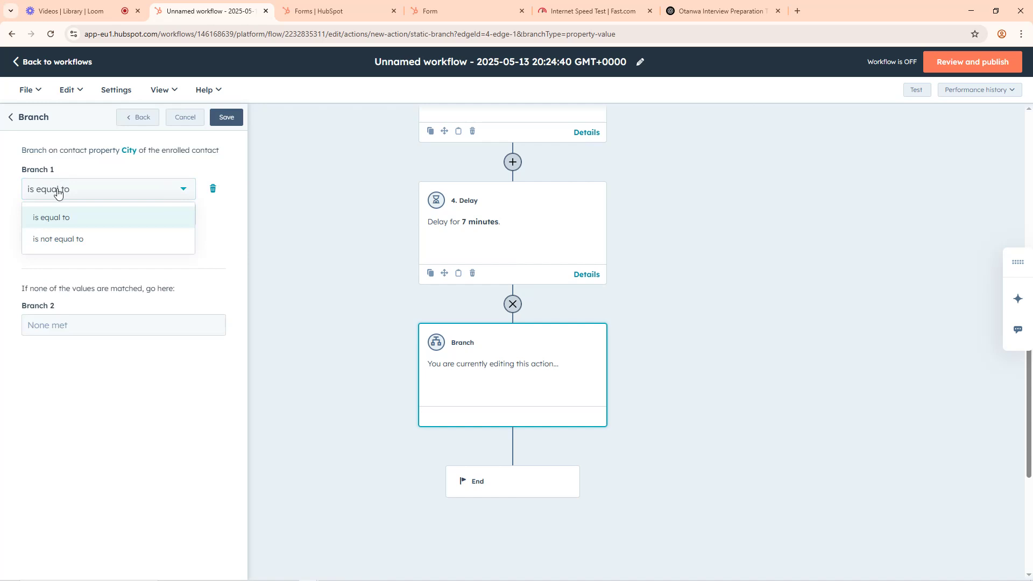
{"action": "left_click", "coordinate": [57, 192]}
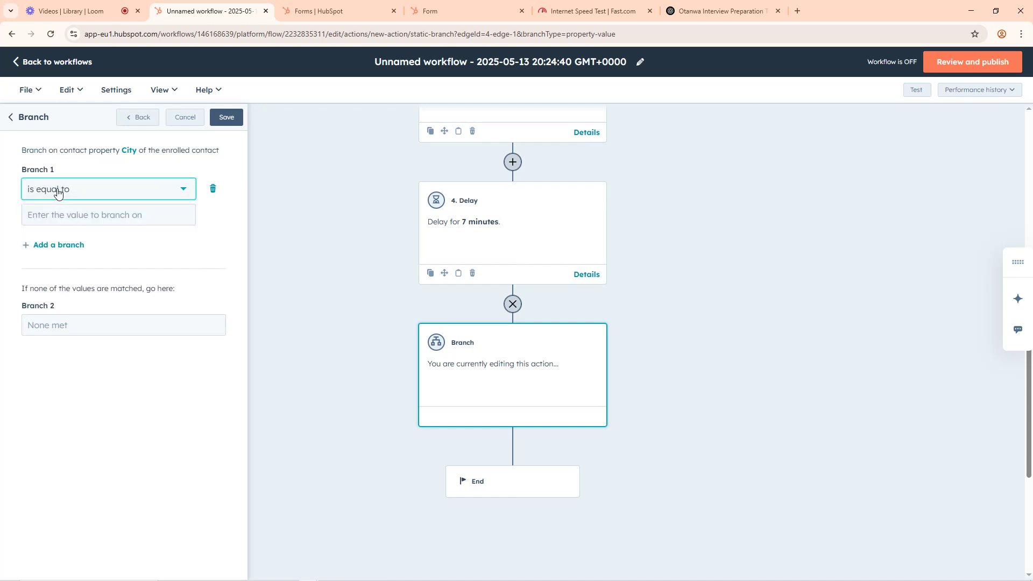
{"action": "left_click", "coordinate": [94, 218]}
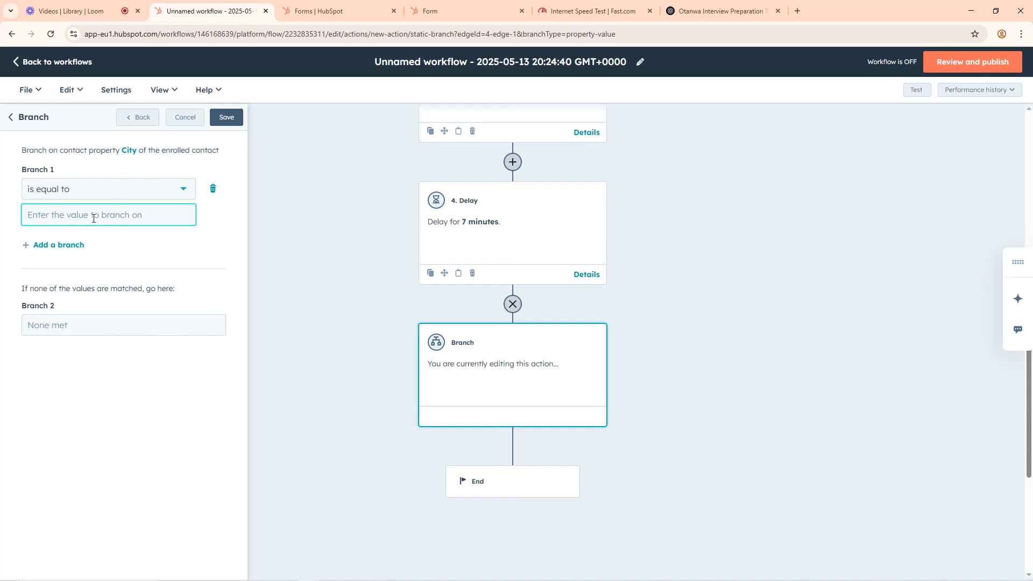
{"action": "type", "text": "Lagos"}
{"action": "left_click", "coordinate": [224, 120]}
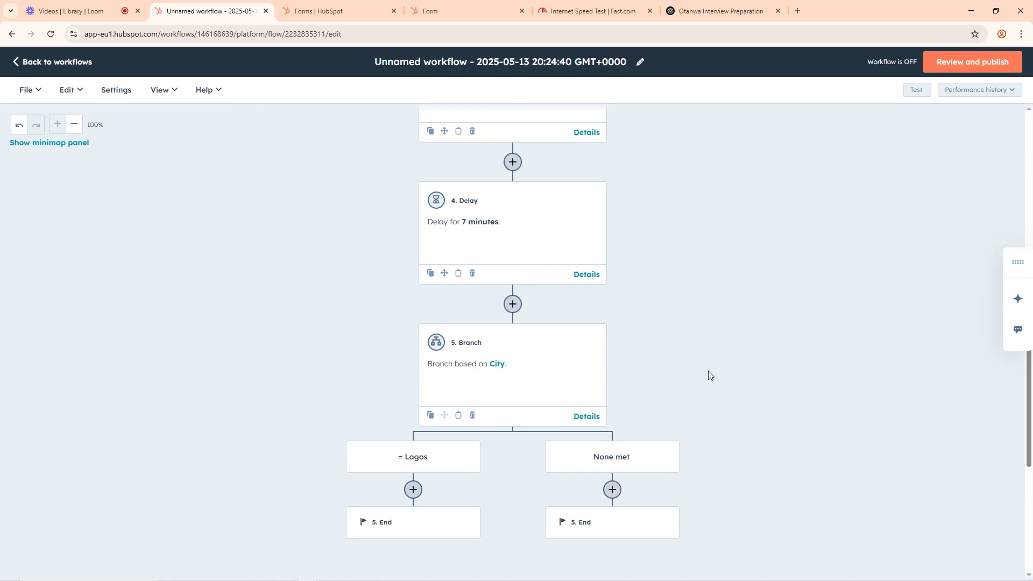
Step: Add a Send email action for the enrolled contact under the Lagos branch and start a new email for it
{"action": "scroll", "coordinate": [622, 342], "scroll_direction": "down", "scroll_amount": 4}
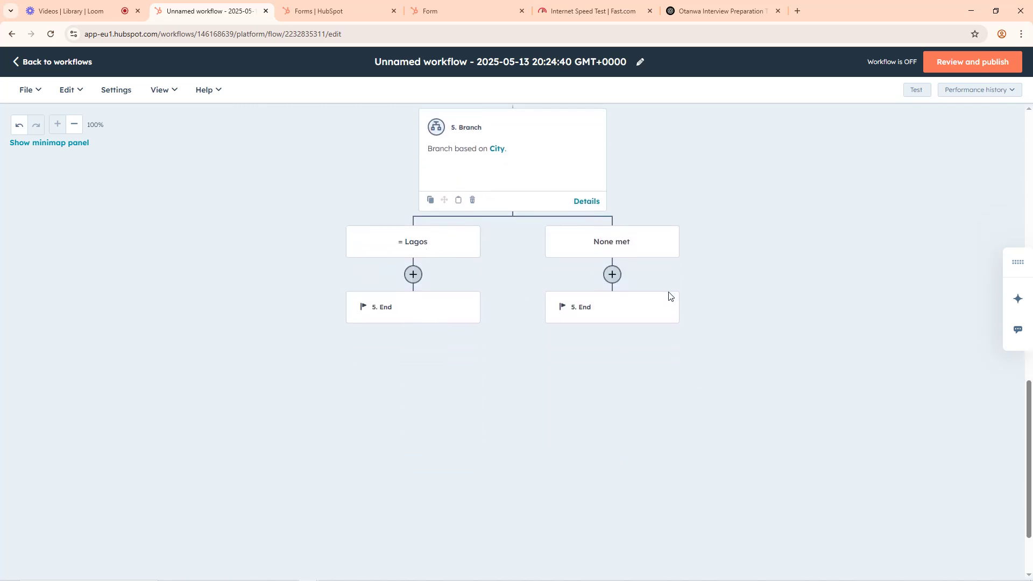
{"action": "scroll", "coordinate": [669, 296], "scroll_direction": "up", "scroll_amount": 3}
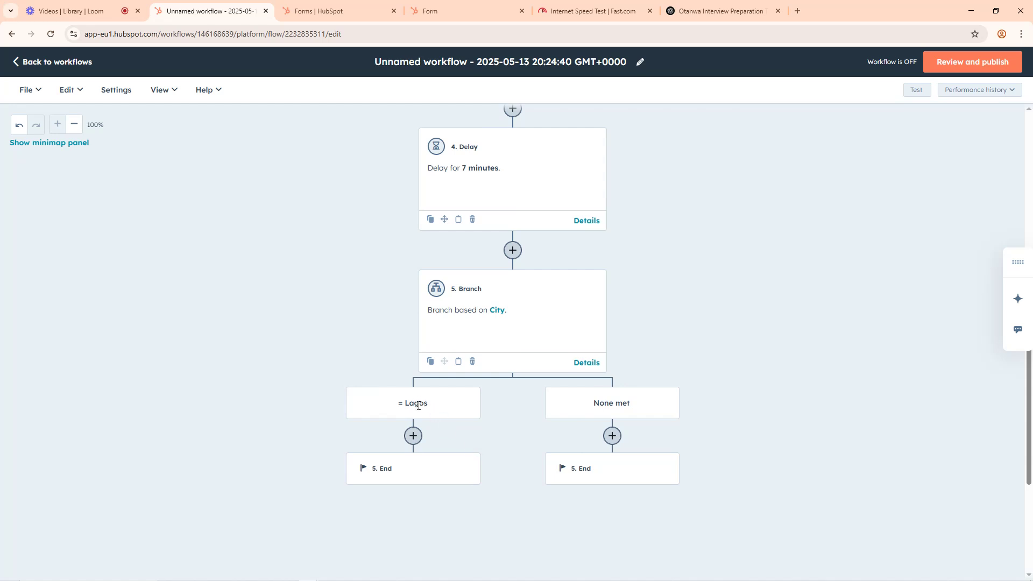
{"action": "left_click", "coordinate": [413, 436]}
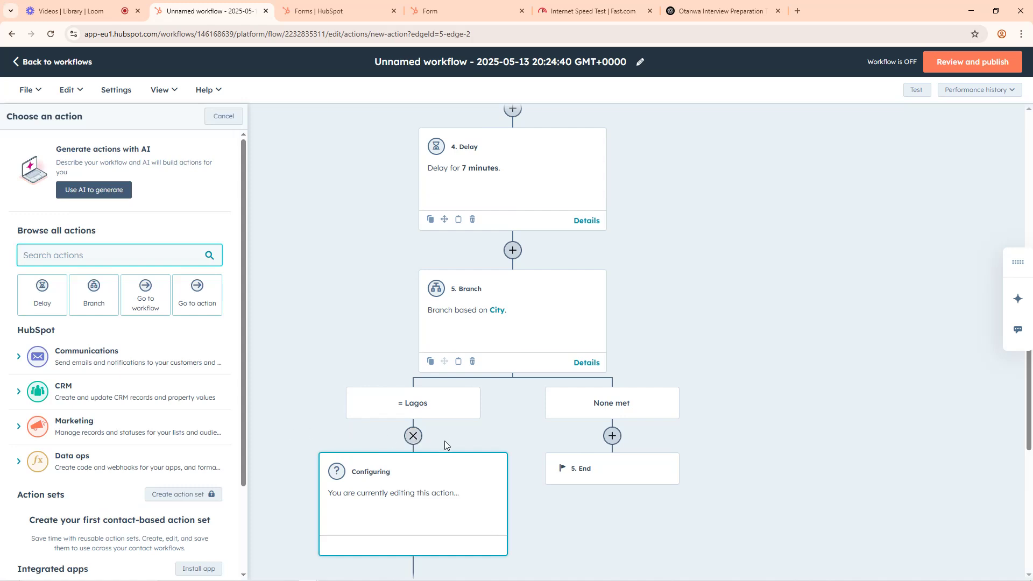
{"action": "left_click", "coordinate": [85, 354]}
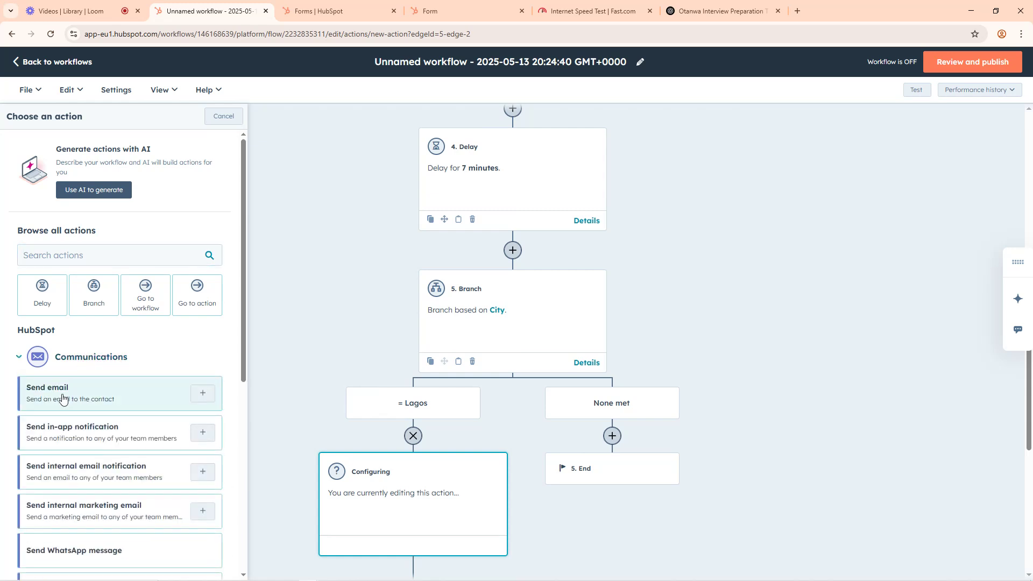
{"action": "left_click", "coordinate": [63, 398]}
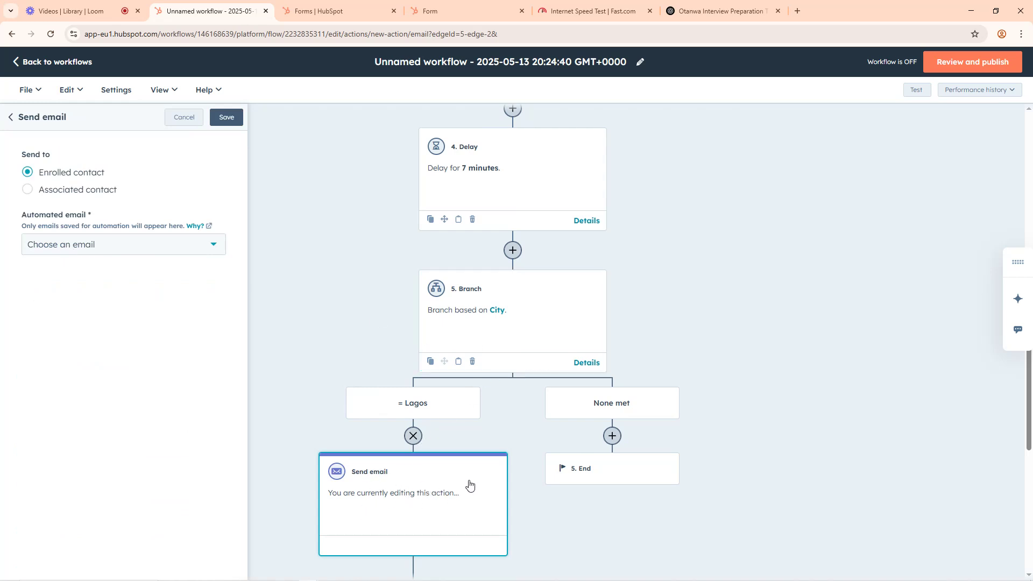
{"action": "scroll", "coordinate": [463, 479], "scroll_direction": "down", "scroll_amount": 4}
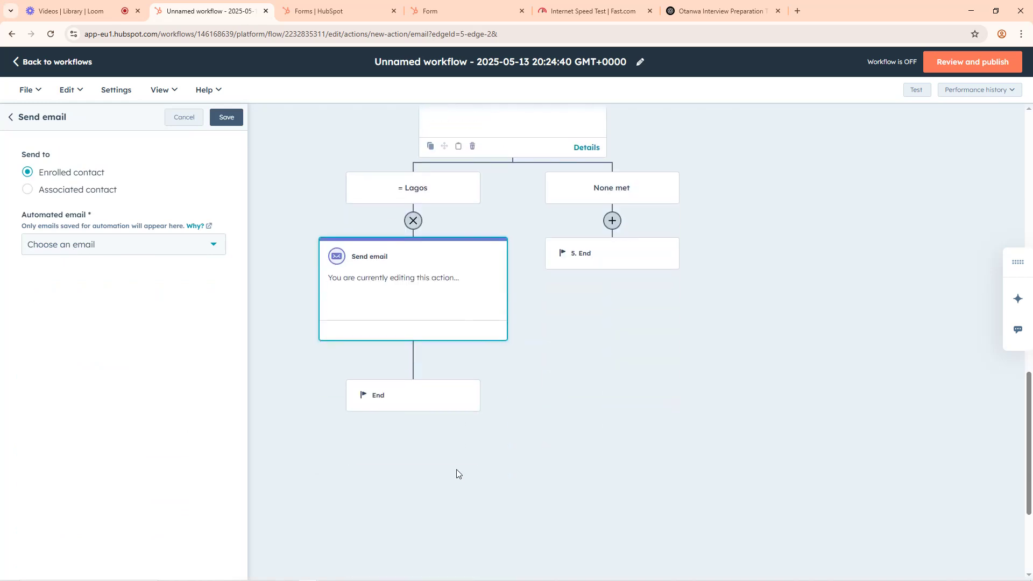
{"action": "left_click", "coordinate": [86, 245]}
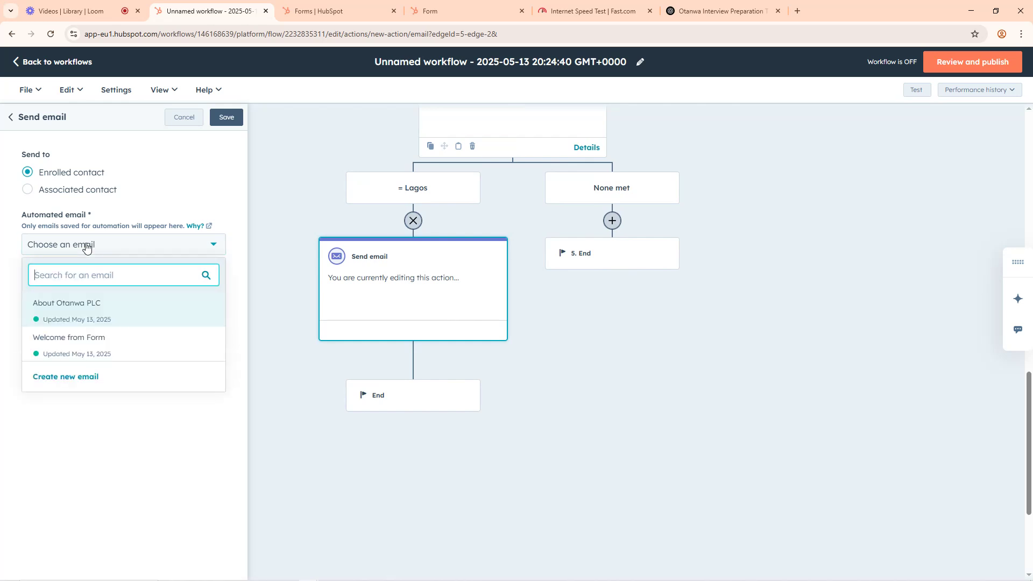
{"action": "left_click", "coordinate": [70, 378]}
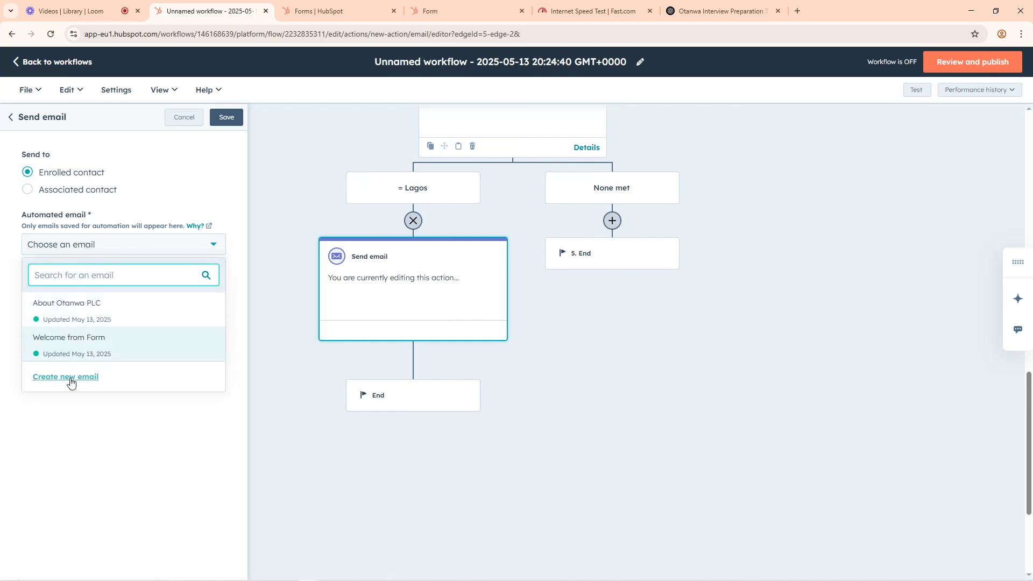
Step: Name the email "Invitation for Interview" and set its from name to "Invited"
{"action": "left_click", "coordinate": [72, 200]}
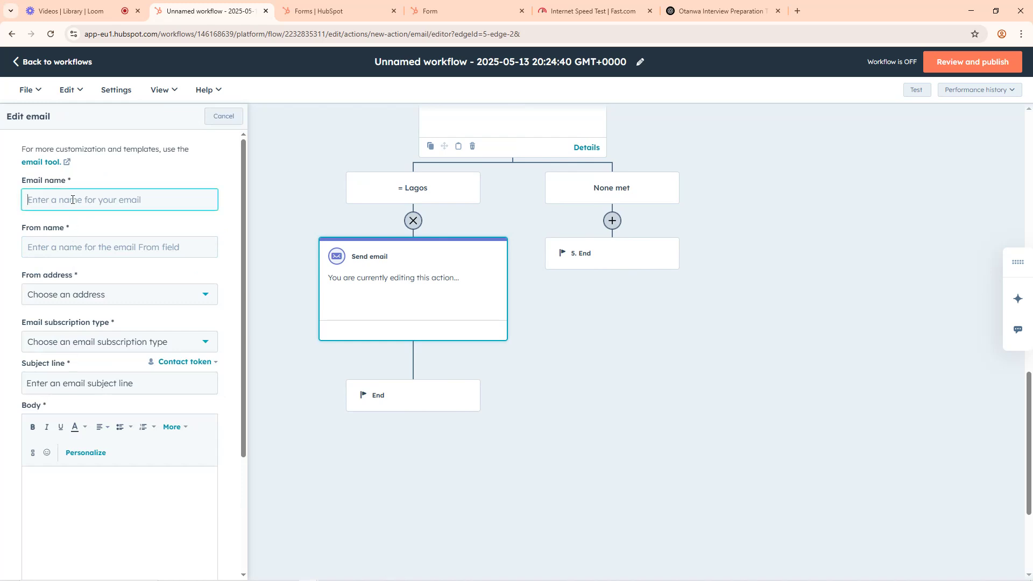
{"action": "type", "text": "Invitation for Interview"}
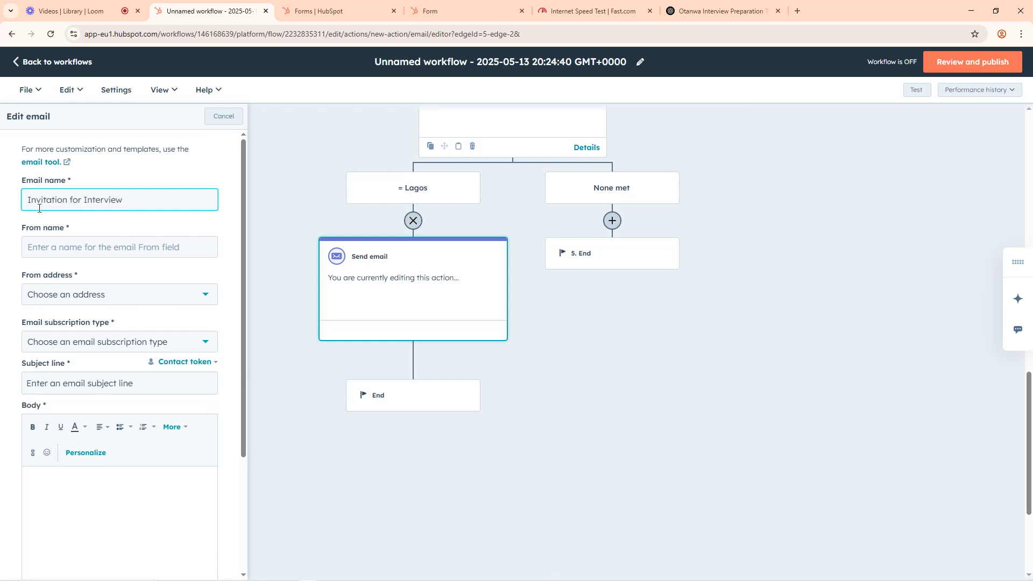
{"action": "left_click", "coordinate": [63, 248]}
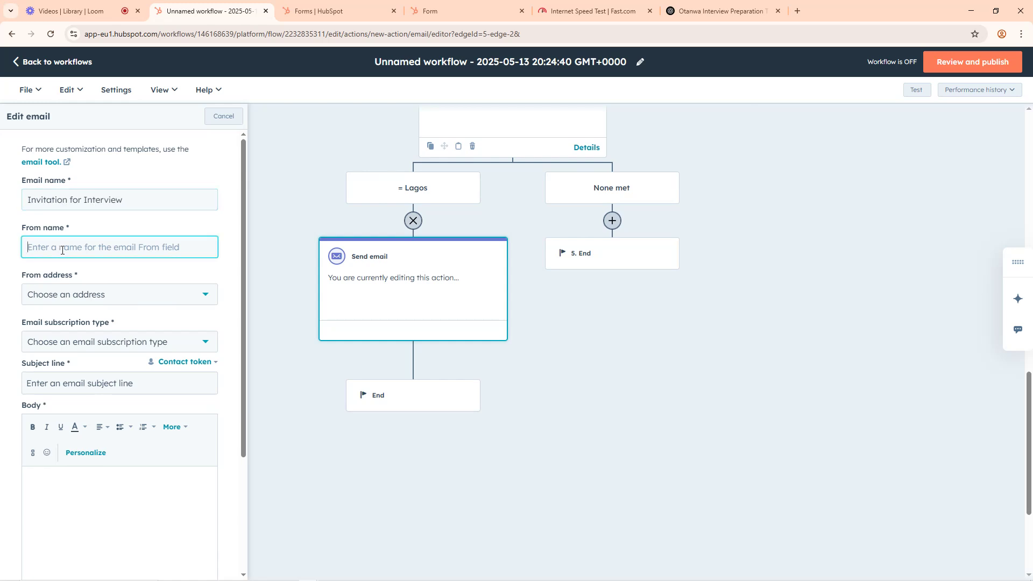
{"action": "type", "text": "Invited"}
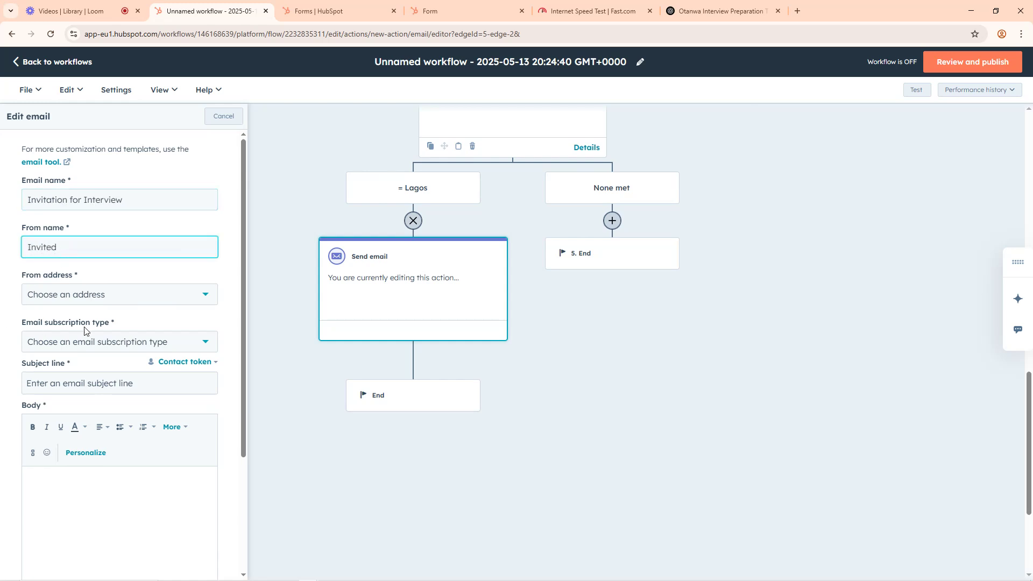
Step: Choose the first HubSpot inbox as the from address and "Marketing Email | Marketing Information" as the subscription type
{"action": "left_click", "coordinate": [100, 302]}
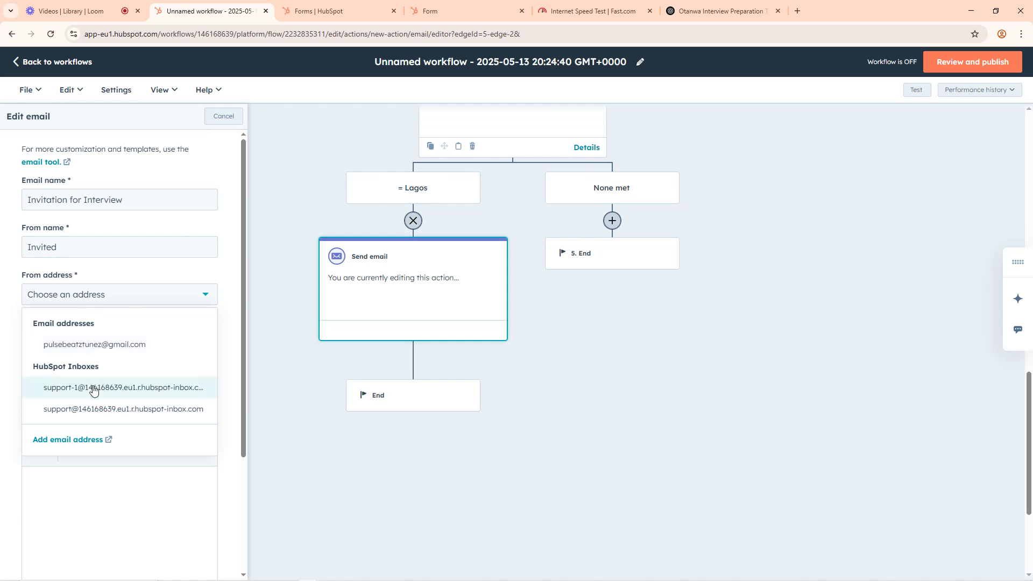
{"action": "left_click", "coordinate": [93, 389]}
{"action": "scroll", "coordinate": [81, 377], "scroll_direction": "down", "scroll_amount": 3}
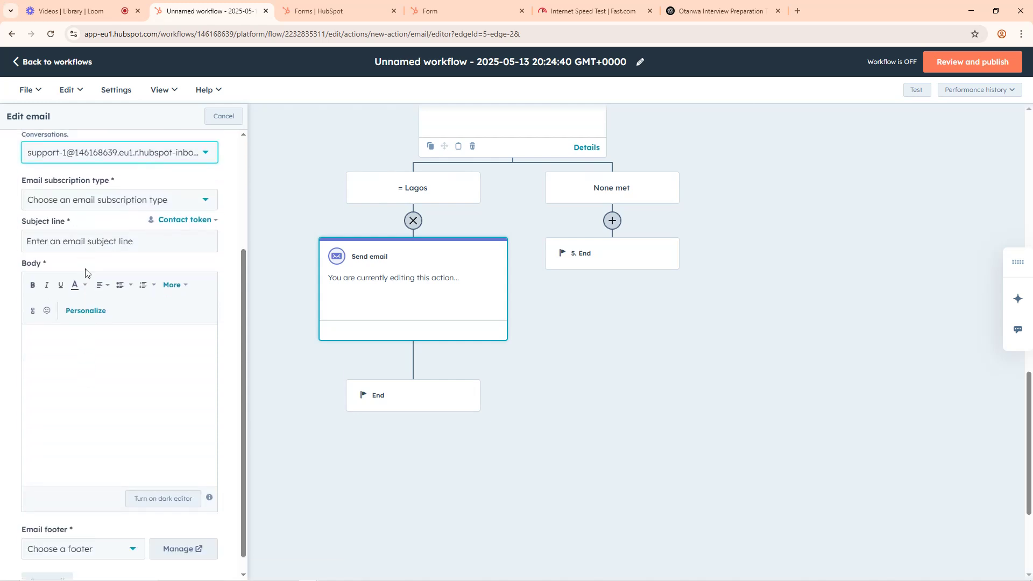
{"action": "left_click", "coordinate": [85, 200]}
{"action": "left_click", "coordinate": [75, 231]}
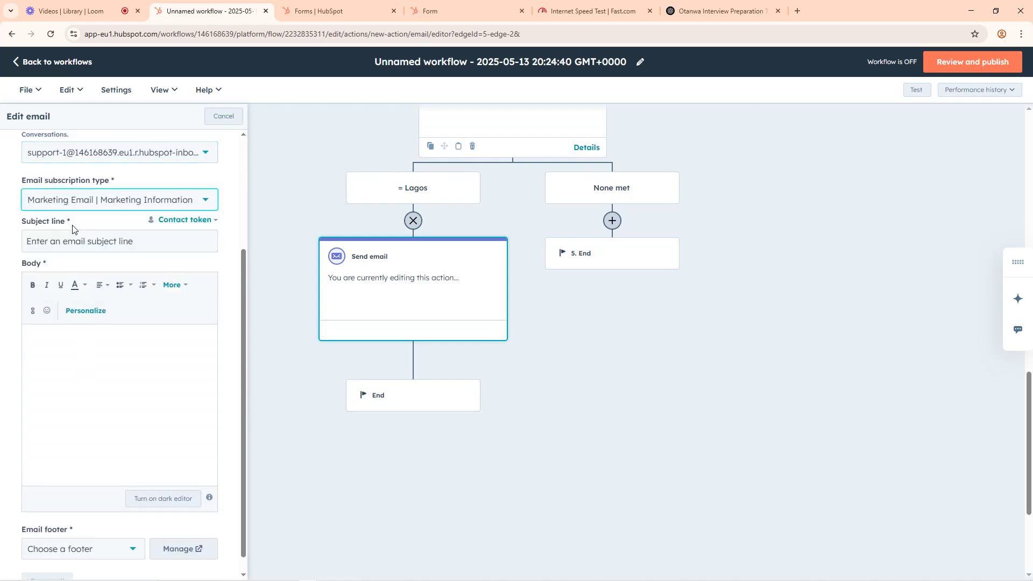
Step: Enter "Invitation for Interview" as the email's subject line
{"action": "left_click", "coordinate": [54, 243]}
{"action": "type", "text": "I"}
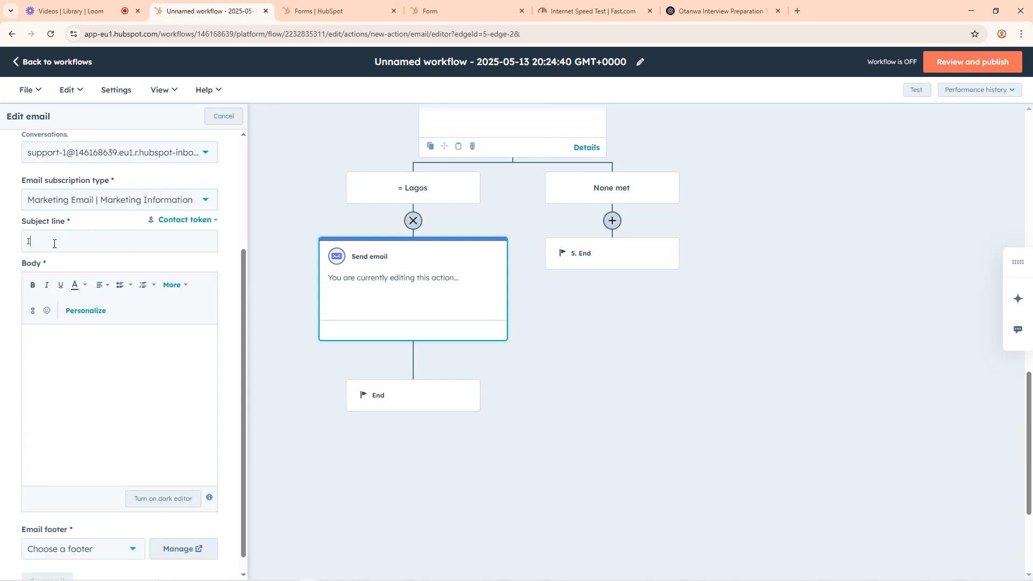
{"action": "type", "text": "nvitation for Interview"}
Step: Switch to ChatGPT and begin a follow-up prompt with "we are inviting qualified applicants for an interview!"
{"action": "left_click", "coordinate": [718, 11]}
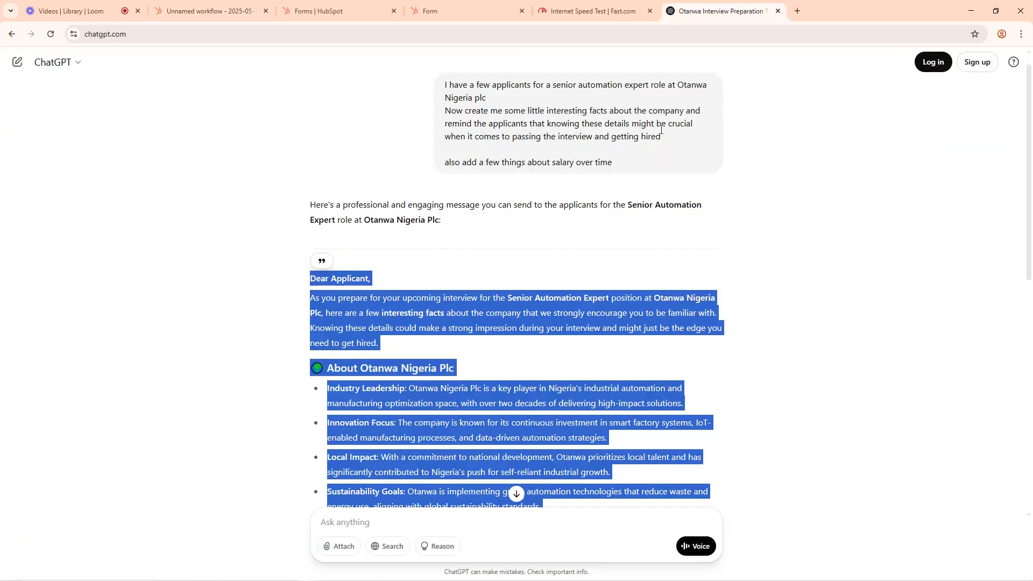
{"action": "scroll", "coordinate": [539, 191], "scroll_direction": "down", "scroll_amount": 10}
{"action": "left_click", "coordinate": [378, 520]}
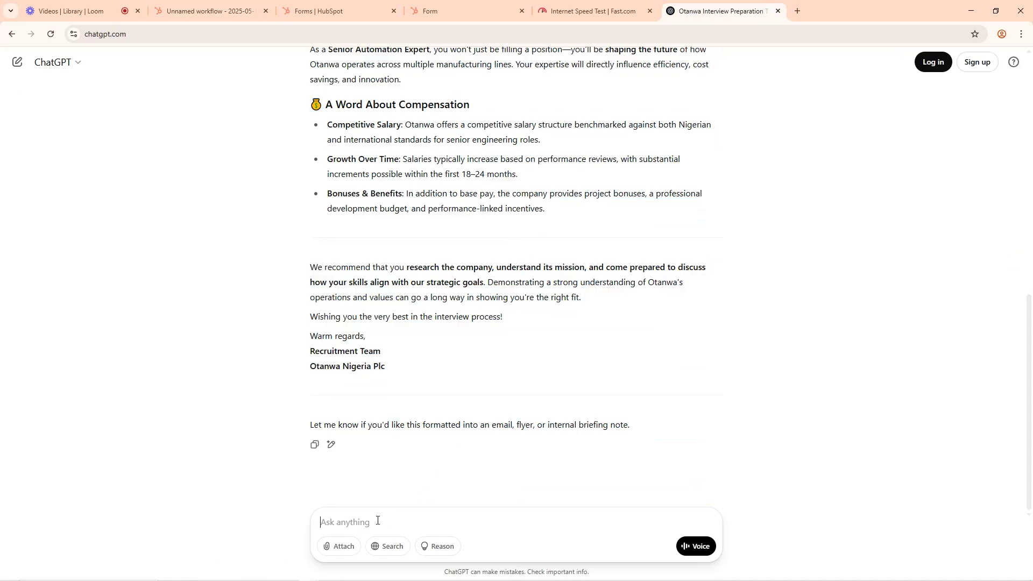
{"action": "type", "text": "we are "}
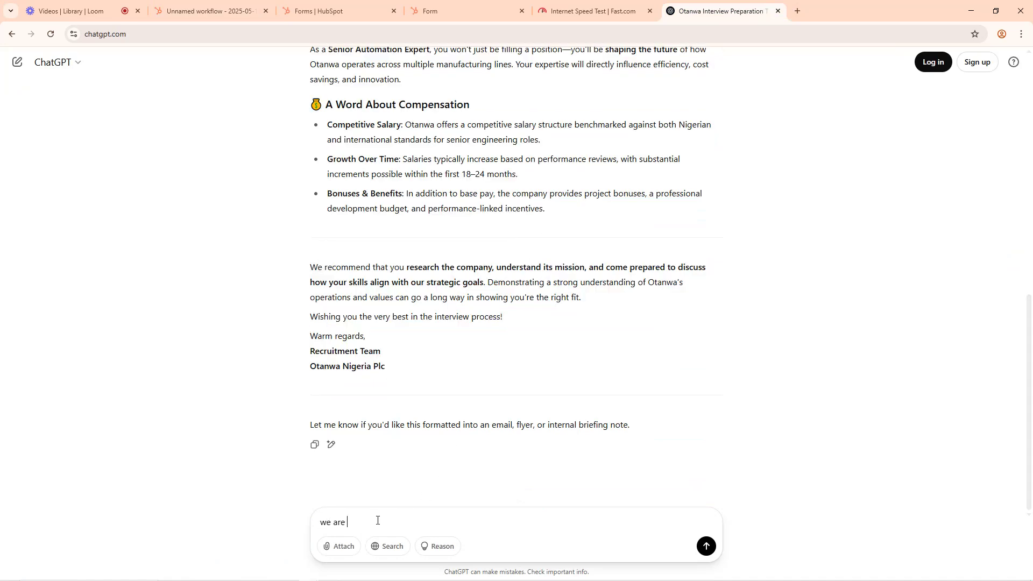
{"action": "type", "text": "inviting qualified applicants for an interview!"}
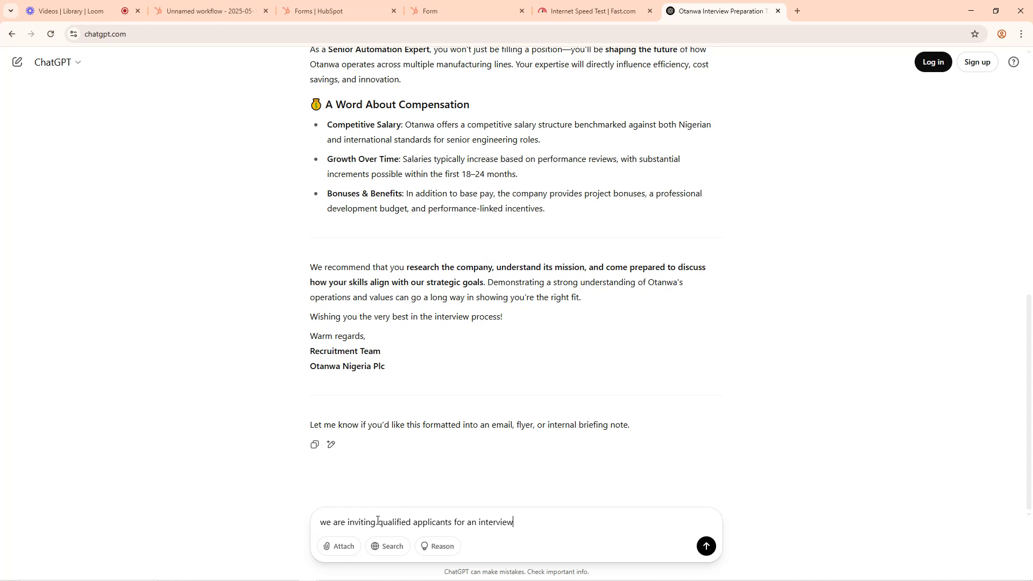
Step: Add the line "date is May 27th, venue is in Victoria island, lagos, nigeria" to the prompt
{"action": "key", "text": "shift+Return"}
{"action": "type", "text": "date "}
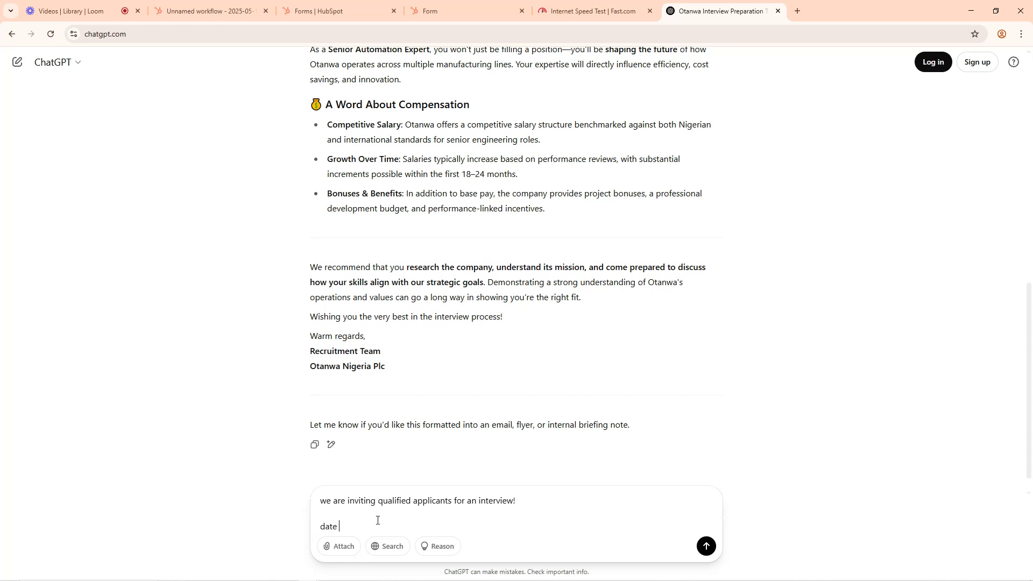
{"action": "type", "text": "is May 27th, venue is in Victoria island, lagos, nigerian"}
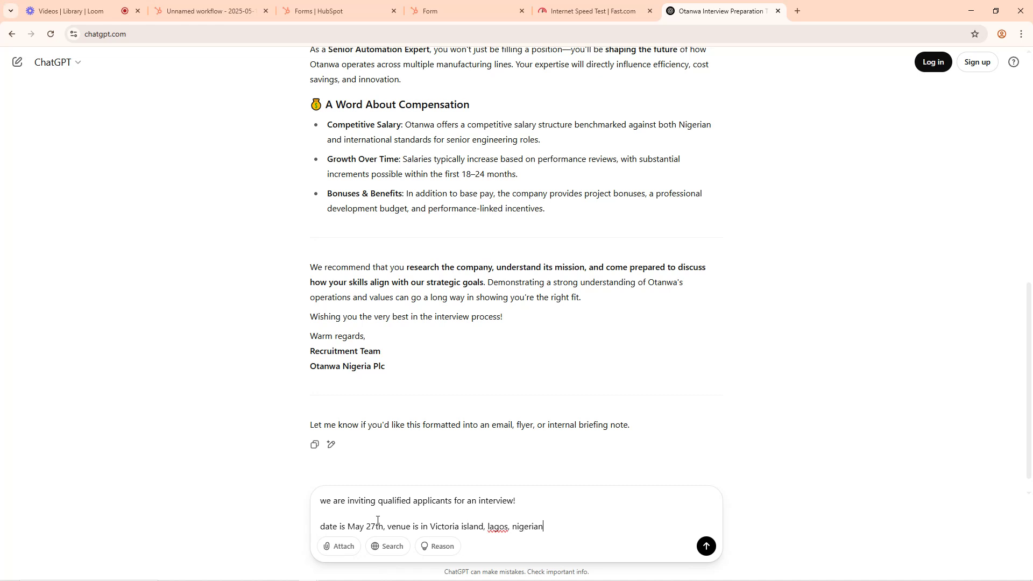
{"action": "key", "text": "BackSpace"}
Step: Finish the prompt with "draft a message for this" on its own line and submit it
{"action": "key", "text": "shift+Return"}
{"action": "key", "text": "shift+Return"}
{"action": "type", "text": "draf"}
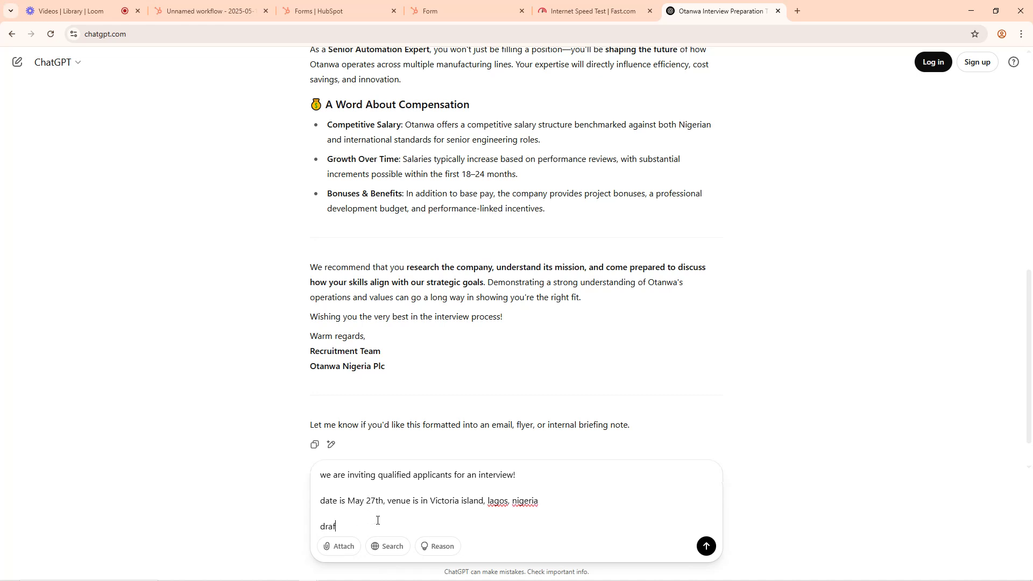
{"action": "type", "text": "t a me"}
{"action": "type", "text": "age for this"}
{"action": "key", "text": "Return"}
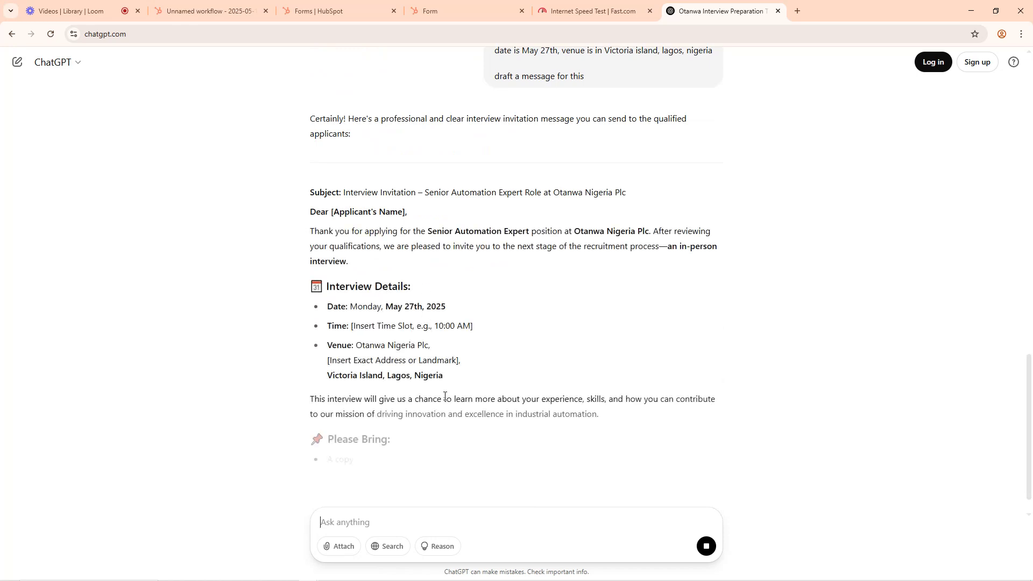
Step: Copy the drafted interview invitation from its subject through the signature and paste it into the HubSpot email body
{"action": "scroll", "coordinate": [430, 416], "scroll_direction": "down", "scroll_amount": 2}
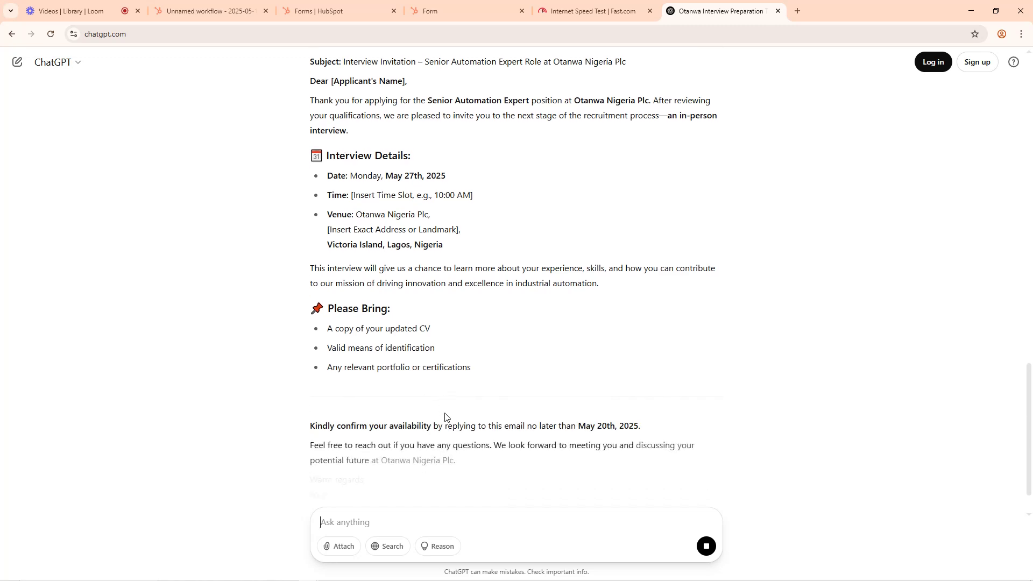
{"action": "scroll", "coordinate": [444, 418], "scroll_direction": "down", "scroll_amount": 2}
{"action": "scroll", "coordinate": [399, 441], "scroll_direction": "down", "scroll_amount": 2}
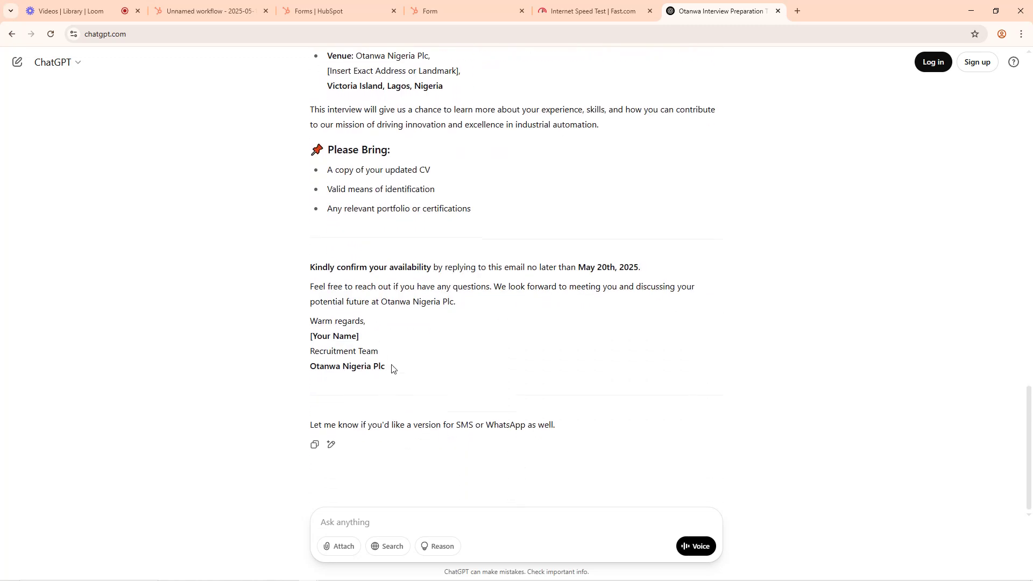
{"action": "left_click_drag", "start_coordinate": [386, 370], "coordinate": [308, 223]}
{"action": "scroll", "coordinate": [333, 213], "scroll_direction": "up", "scroll_amount": 6}
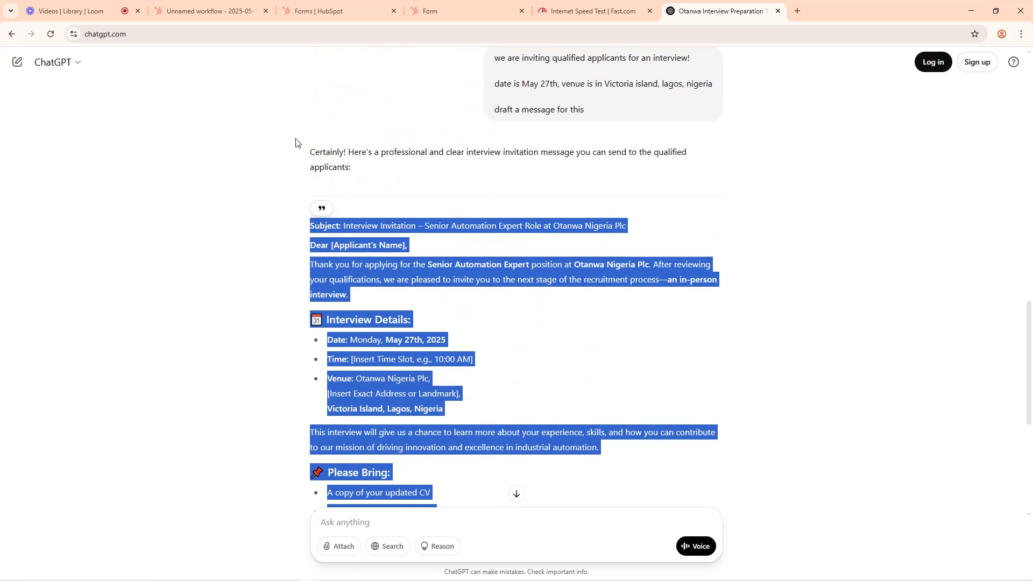
{"action": "left_click", "coordinate": [205, 11]}
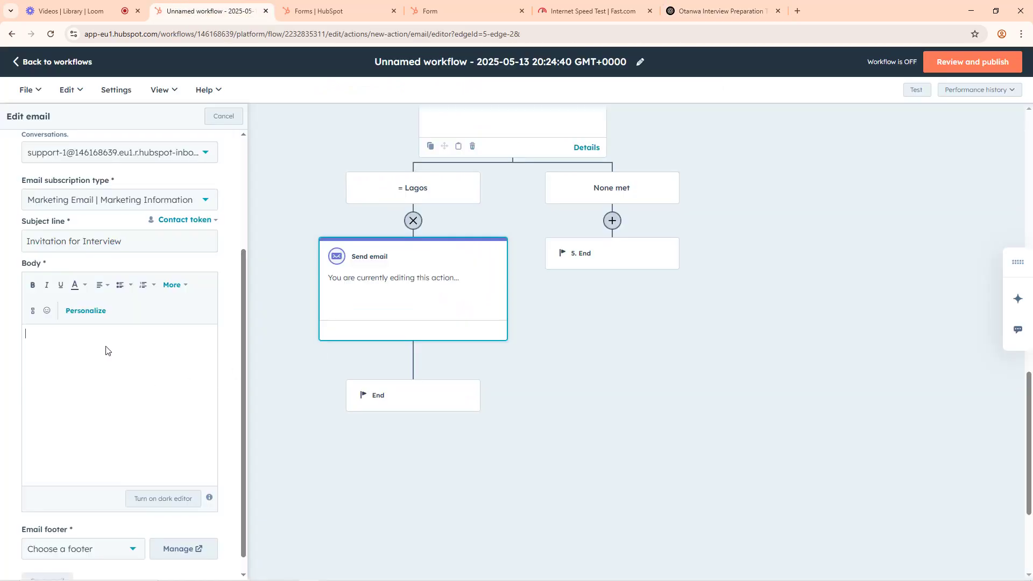
{"action": "key", "text": "ctrl+v"}
{"action": "scroll", "coordinate": [106, 346], "scroll_direction": "up", "scroll_amount": 10}
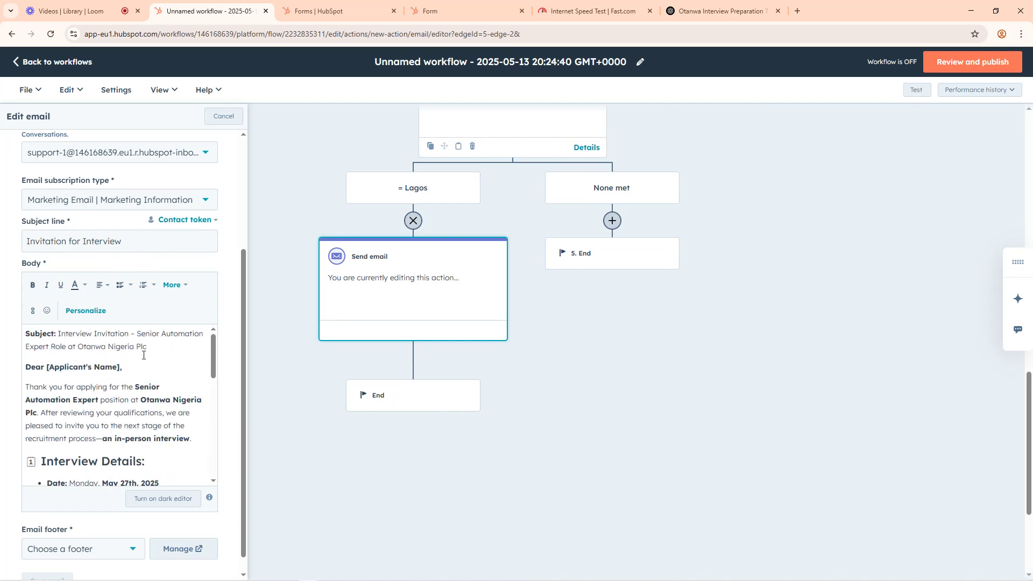
Step: Move "Interview Invitation – Senior Automation Expert Role at Otanwa Nigeria Plc" from the body into the subject line, replacing its text
{"action": "left_click_drag", "start_coordinate": [151, 346], "coordinate": [58, 332]}
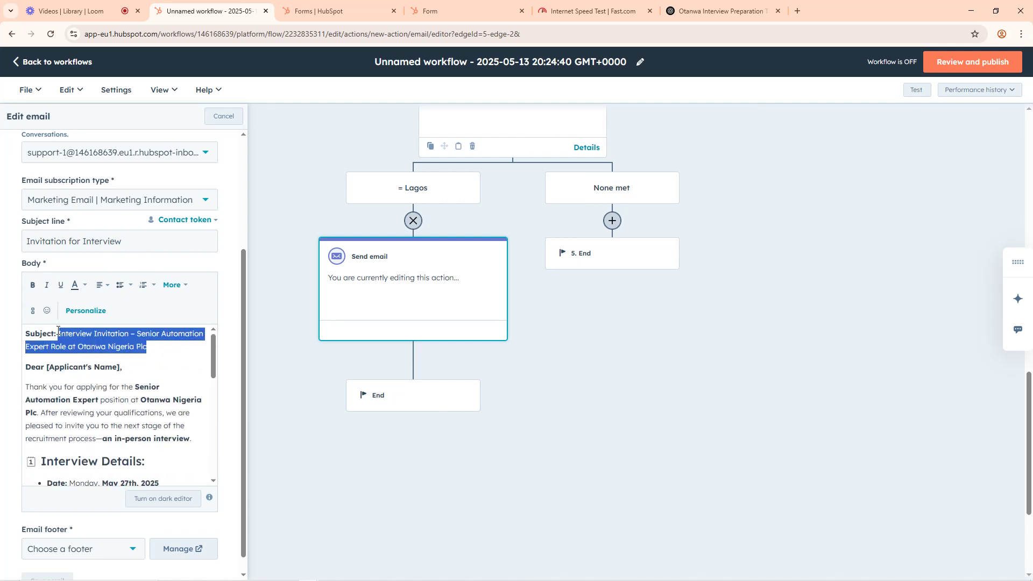
{"action": "key", "text": "ctrl+x"}
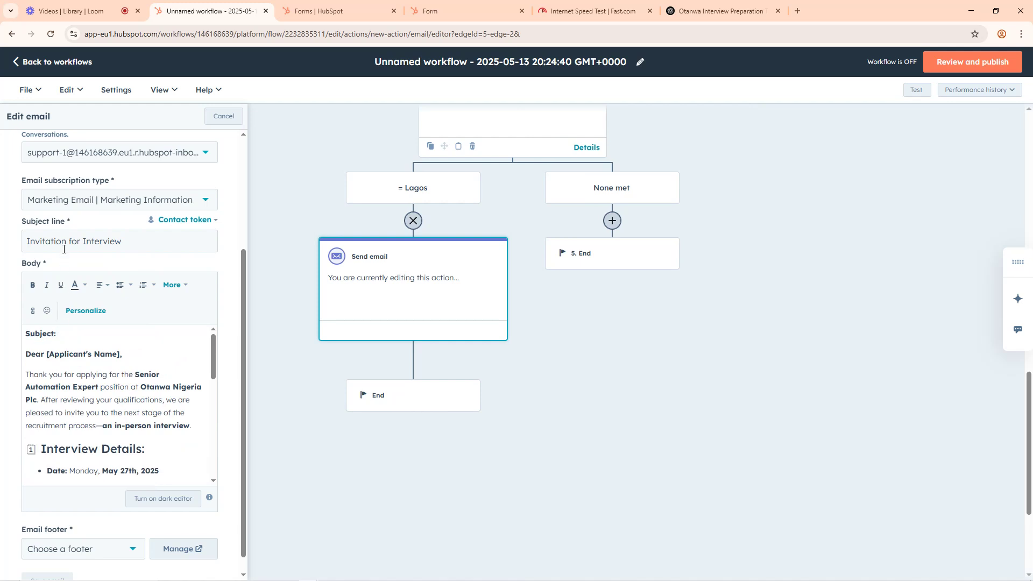
{"action": "triple_click", "coordinate": [79, 242]}
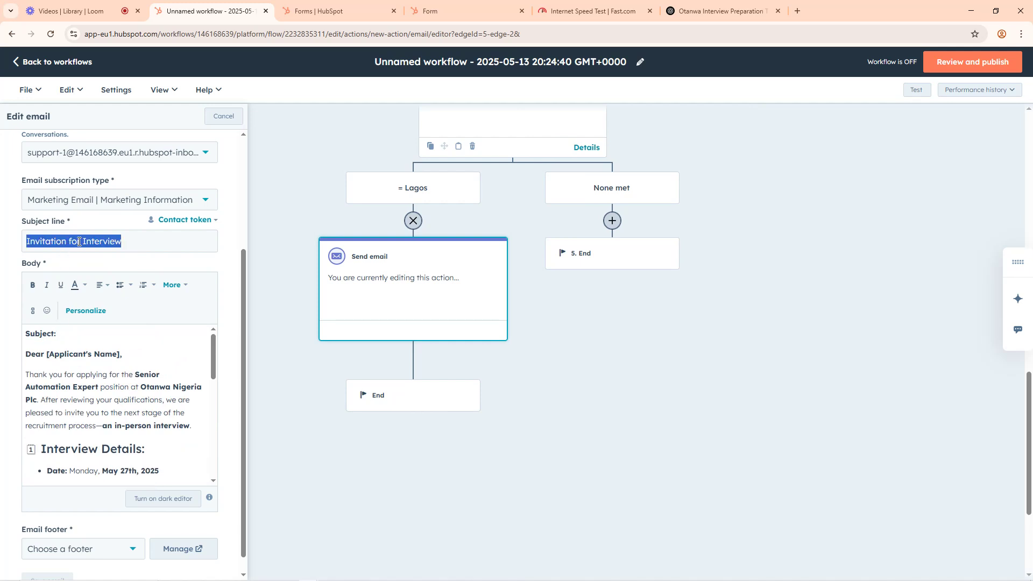
{"action": "key", "text": "ctrl+v"}
Step: Delete the leftover "Subject:" label and empty line from the body, and change the greeting to "Dear Applicant"
{"action": "left_click_drag", "start_coordinate": [61, 347], "coordinate": [25, 351]}
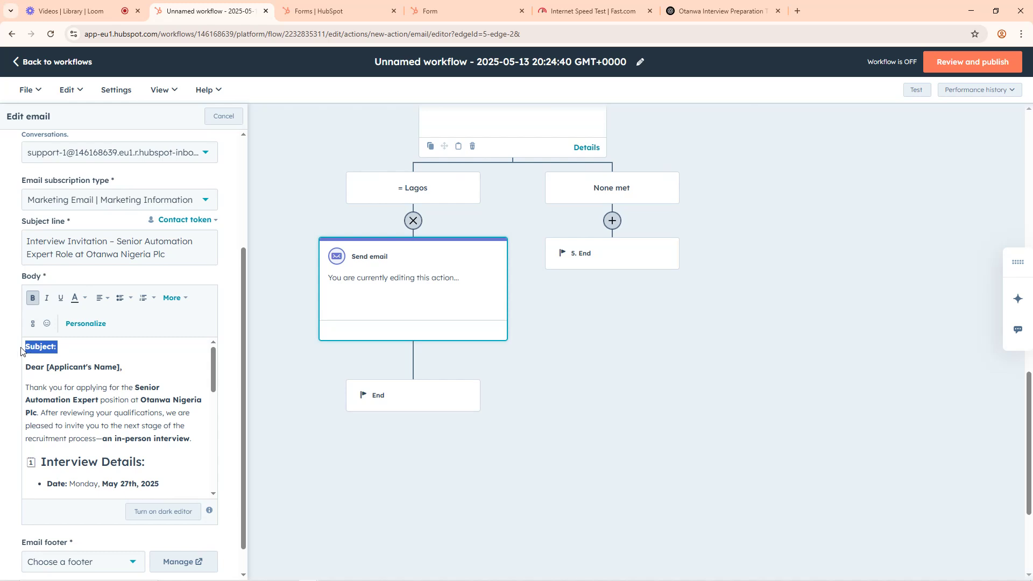
{"action": "key", "text": "BackSpace"}
{"action": "left_click_drag", "start_coordinate": [125, 366], "coordinate": [50, 370]}
{"action": "key", "text": "BackSpace"}
{"action": "type", "text": "Ap"}
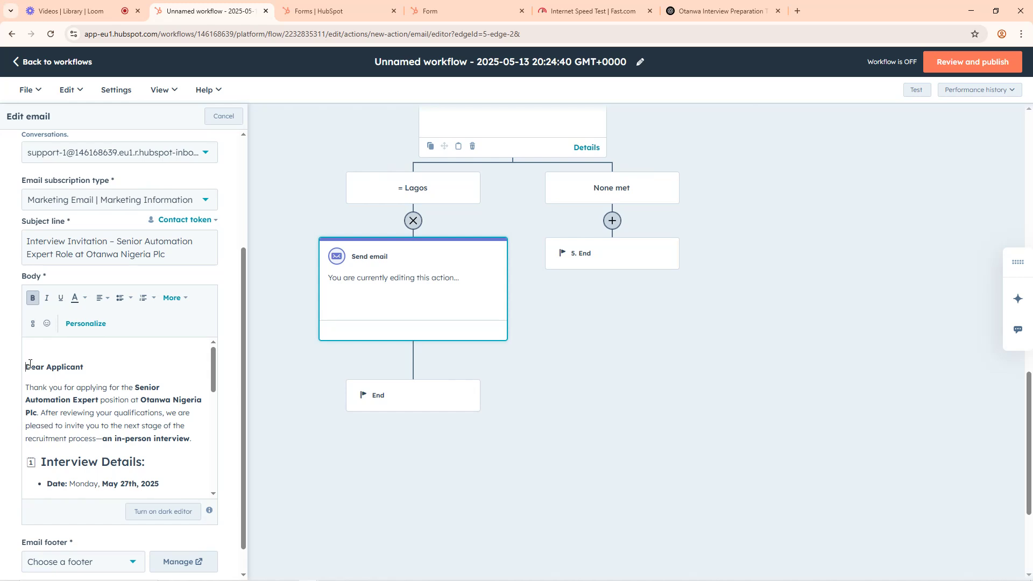
{"action": "key", "text": "BackSpace"}
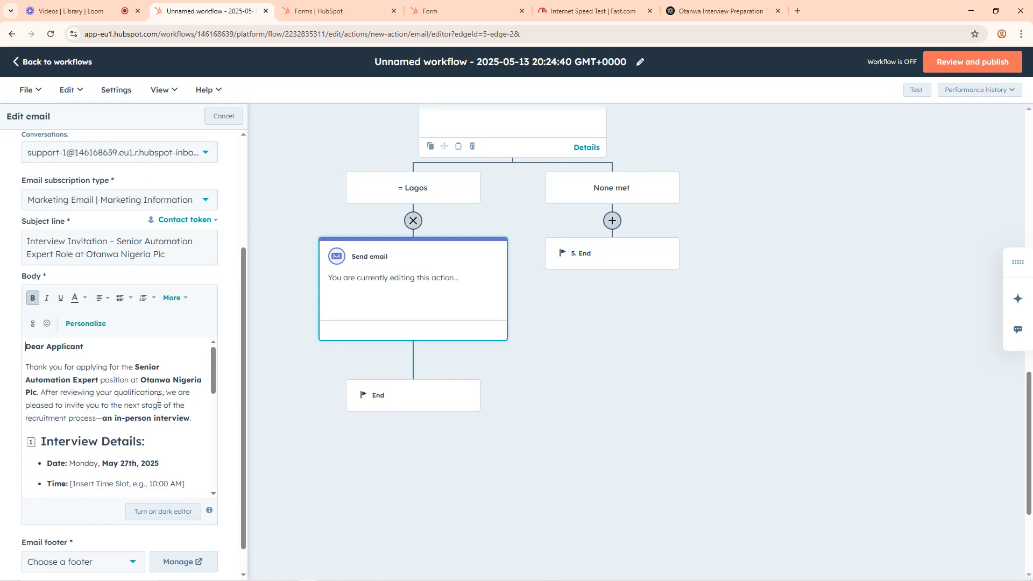
{"action": "scroll", "coordinate": [156, 404], "scroll_direction": "down", "scroll_amount": 10}
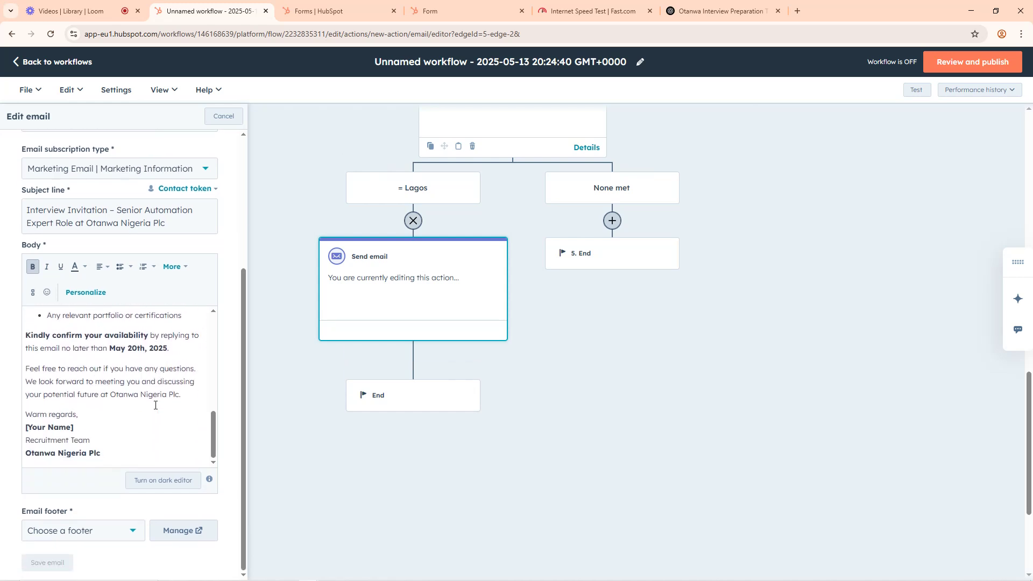
Step: Apply the default footer to the Invitation for Interview email, review its contents, and save the email
{"action": "left_click", "coordinate": [84, 537]}
{"action": "left_click", "coordinate": [69, 561]}
{"action": "scroll", "coordinate": [250, 337], "scroll_direction": "down", "scroll_amount": 3}
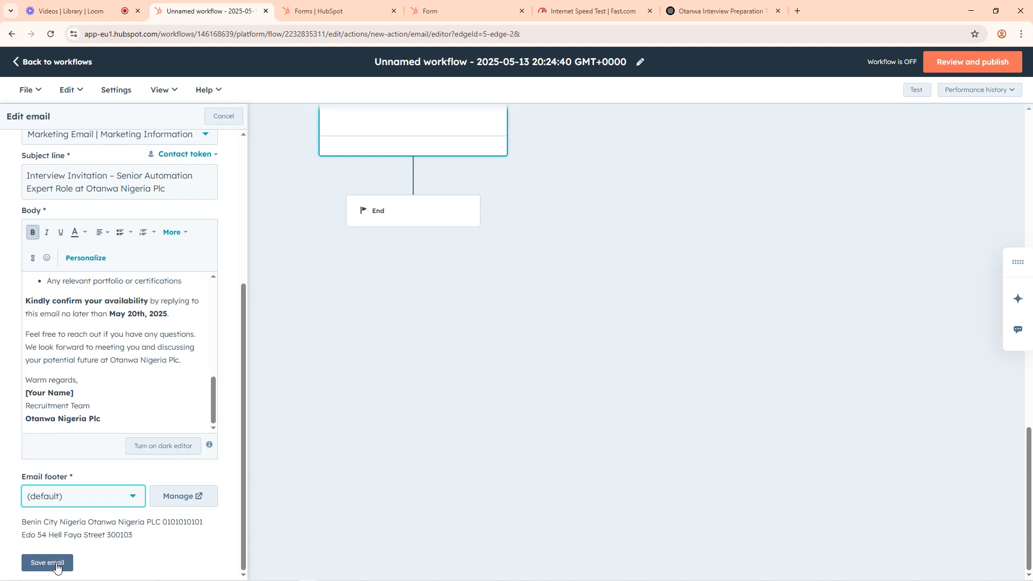
{"action": "scroll", "coordinate": [117, 312], "scroll_direction": "up", "scroll_amount": 10}
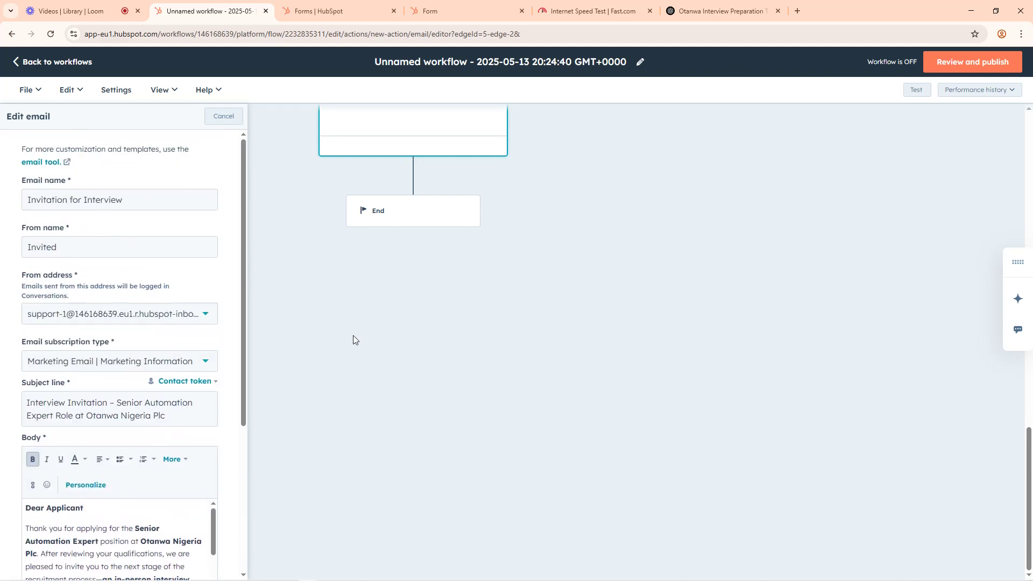
{"action": "scroll", "coordinate": [360, 340], "scroll_direction": "up", "scroll_amount": 6}
{"action": "scroll", "coordinate": [382, 351], "scroll_direction": "up", "scroll_amount": 4}
{"action": "scroll", "coordinate": [428, 372], "scroll_direction": "down", "scroll_amount": 5}
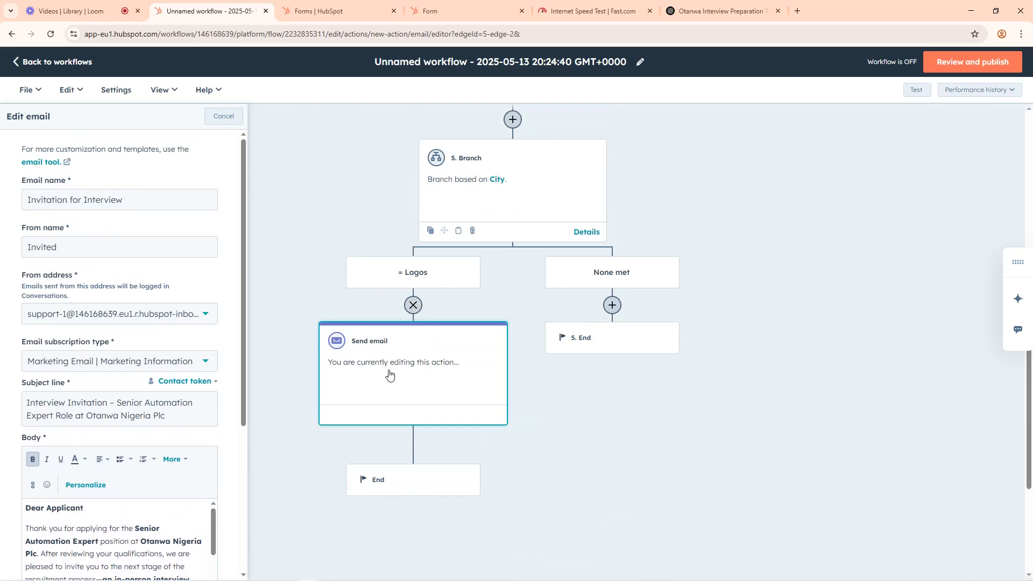
{"action": "scroll", "coordinate": [214, 392], "scroll_direction": "down", "scroll_amount": 1}
{"action": "scroll", "coordinate": [213, 393], "scroll_direction": "down", "scroll_amount": 10}
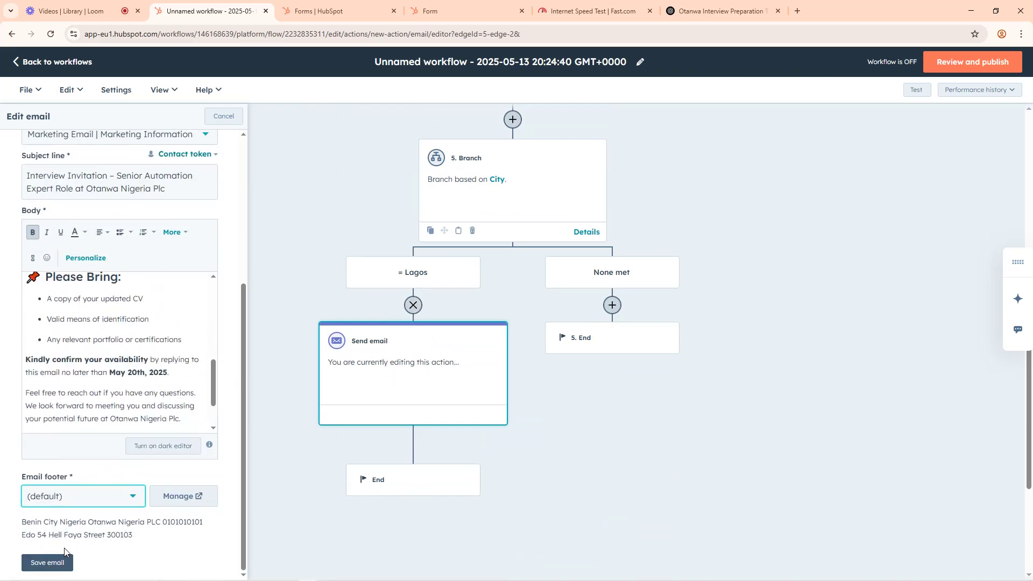
{"action": "left_click", "coordinate": [54, 564]}
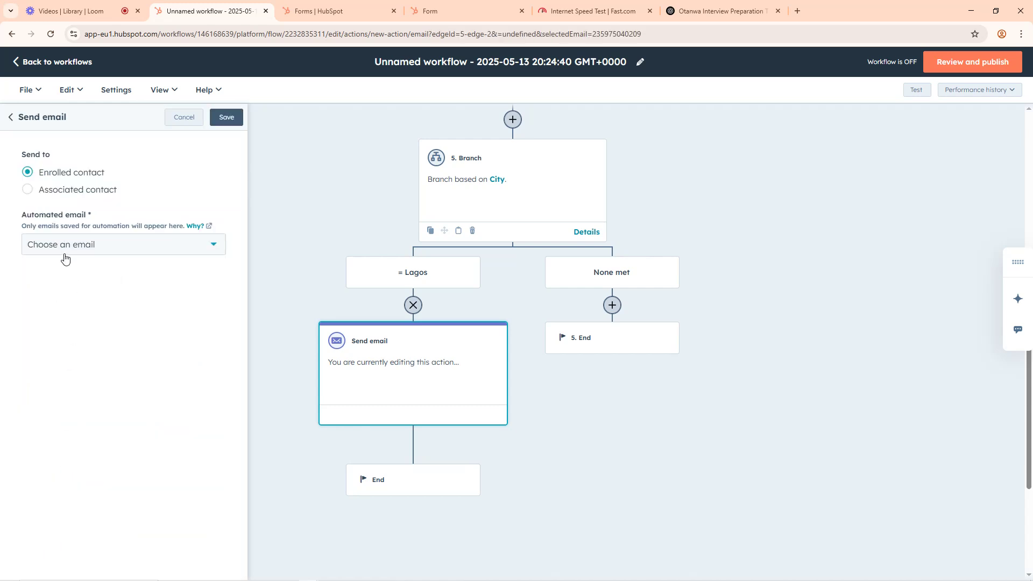
{"action": "left_click", "coordinate": [89, 251]}
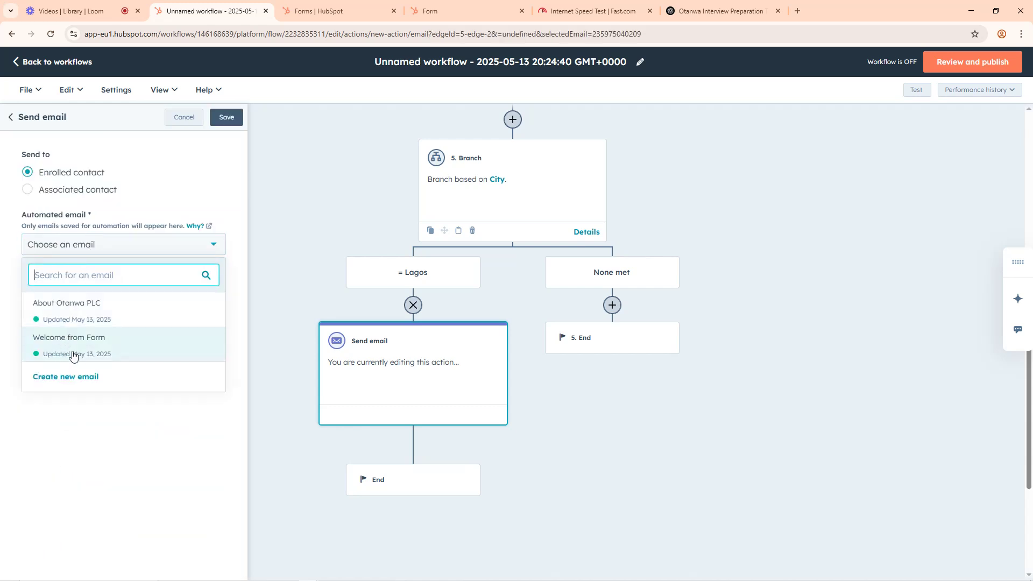
{"action": "left_click", "coordinate": [72, 398]}
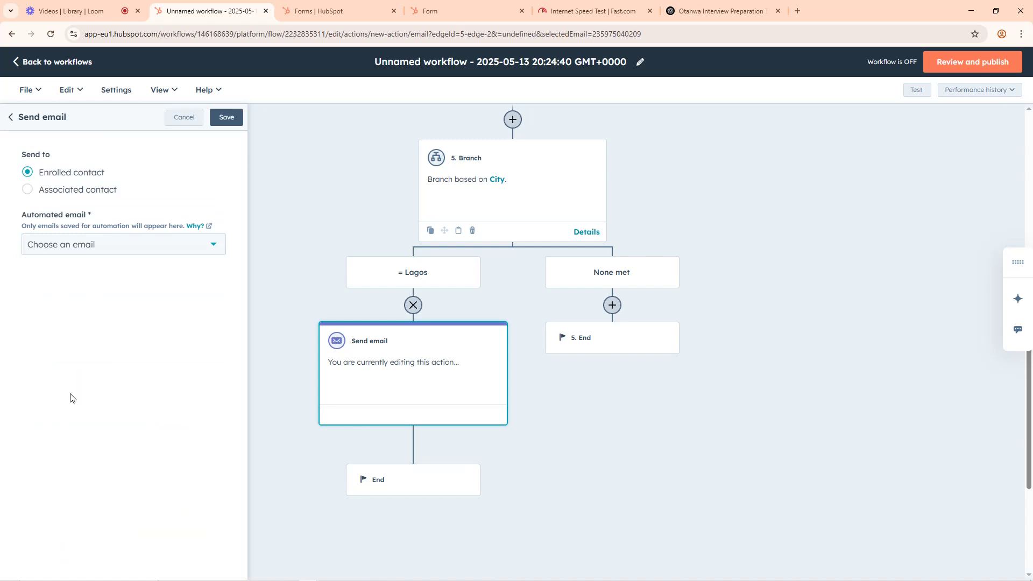
{"action": "left_click", "coordinate": [77, 249]}
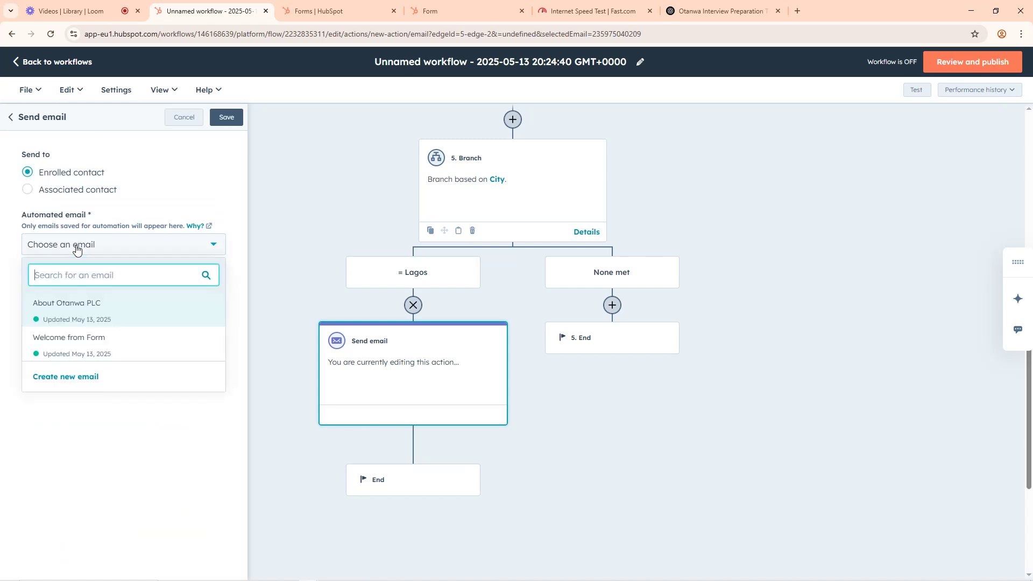
{"action": "left_click", "coordinate": [77, 434]}
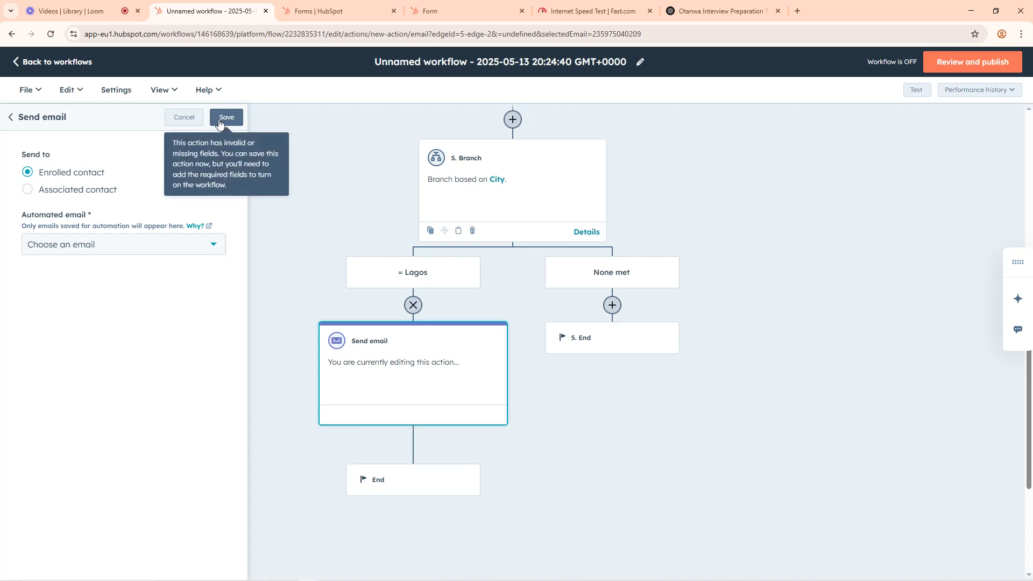
{"action": "left_click", "coordinate": [72, 246]}
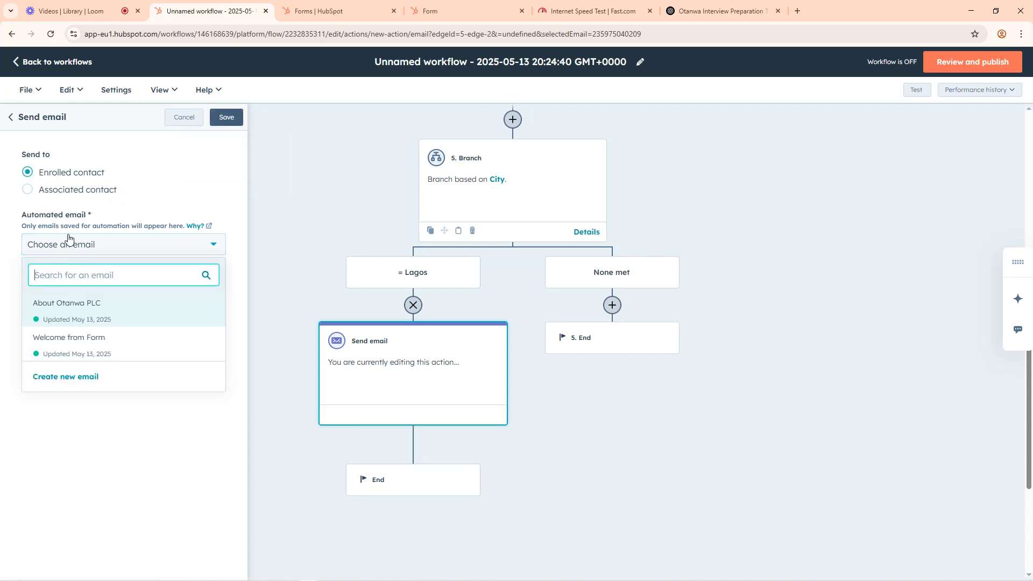
{"action": "left_click", "coordinate": [56, 193]}
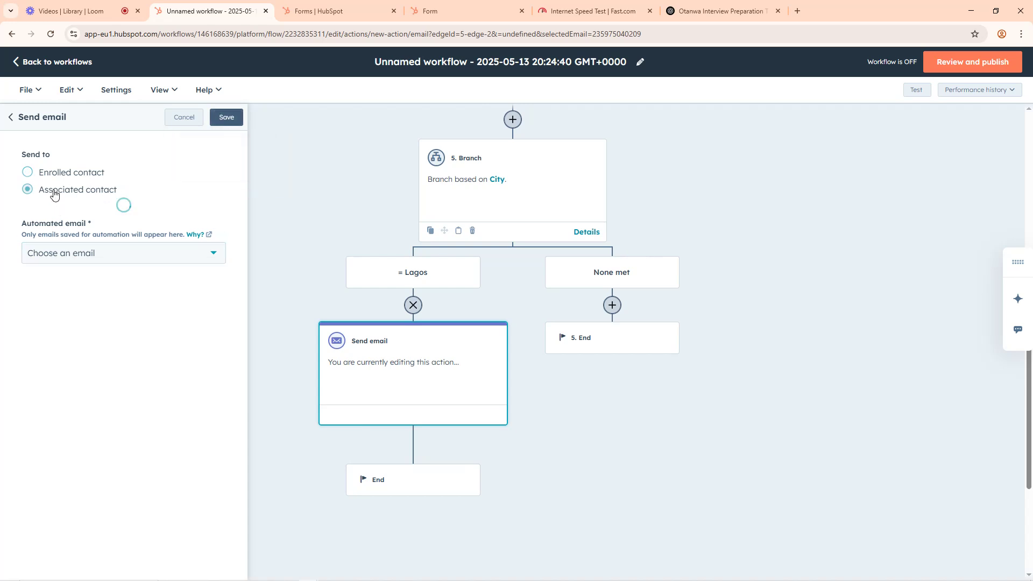
{"action": "left_click", "coordinate": [60, 172]}
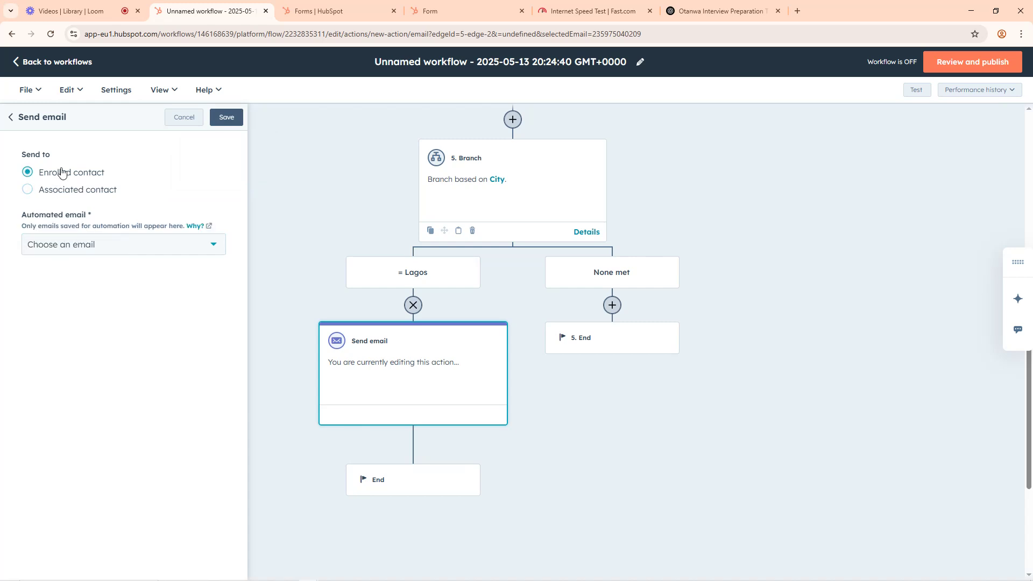
{"action": "left_click", "coordinate": [68, 244]}
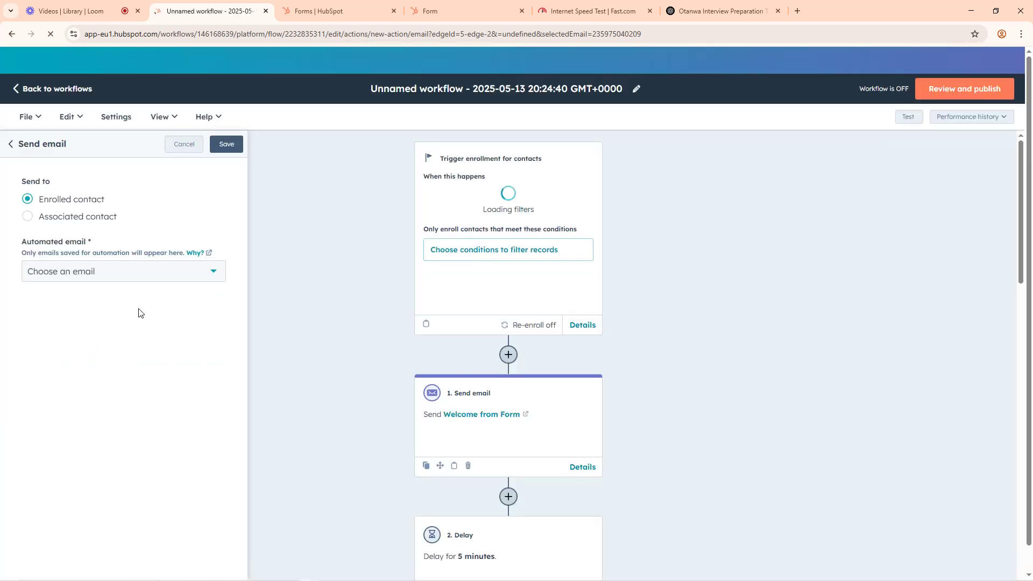
Step: Select Invitation for Interview as the automated email for the Lagos branch and save the action
{"action": "scroll", "coordinate": [540, 369], "scroll_direction": "down", "scroll_amount": 10}
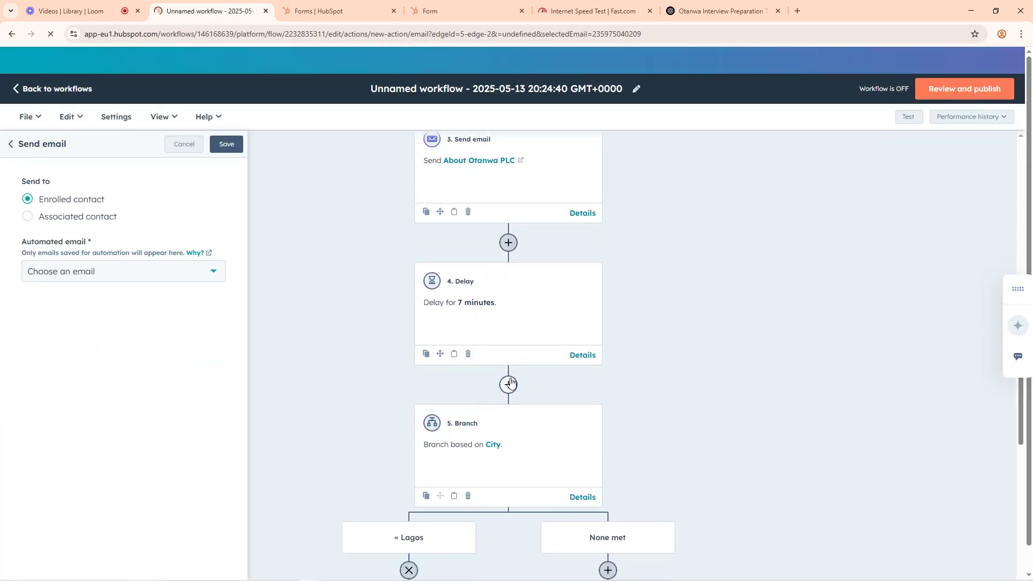
{"action": "scroll", "coordinate": [512, 384], "scroll_direction": "down", "scroll_amount": 5}
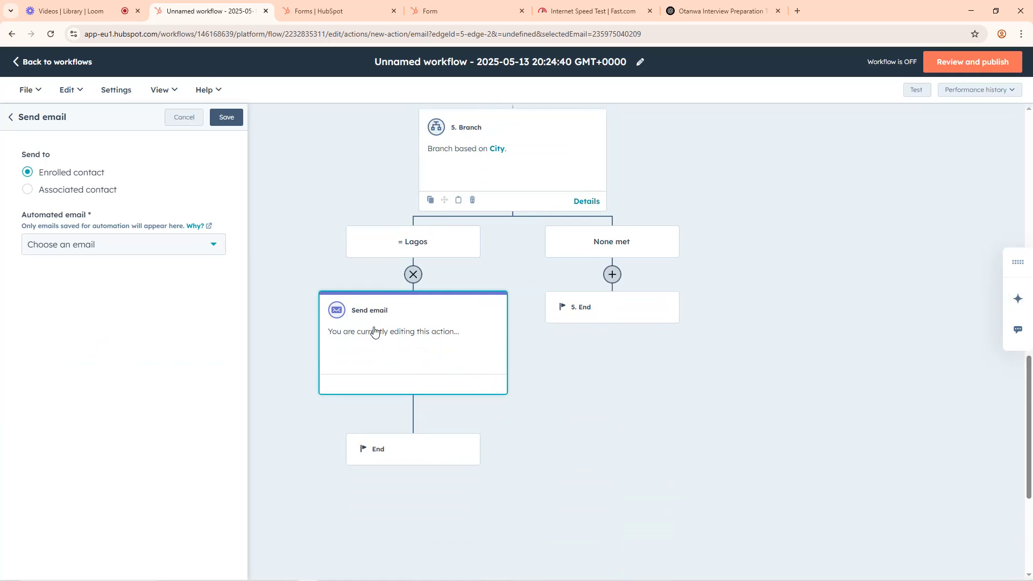
{"action": "left_click", "coordinate": [122, 251]}
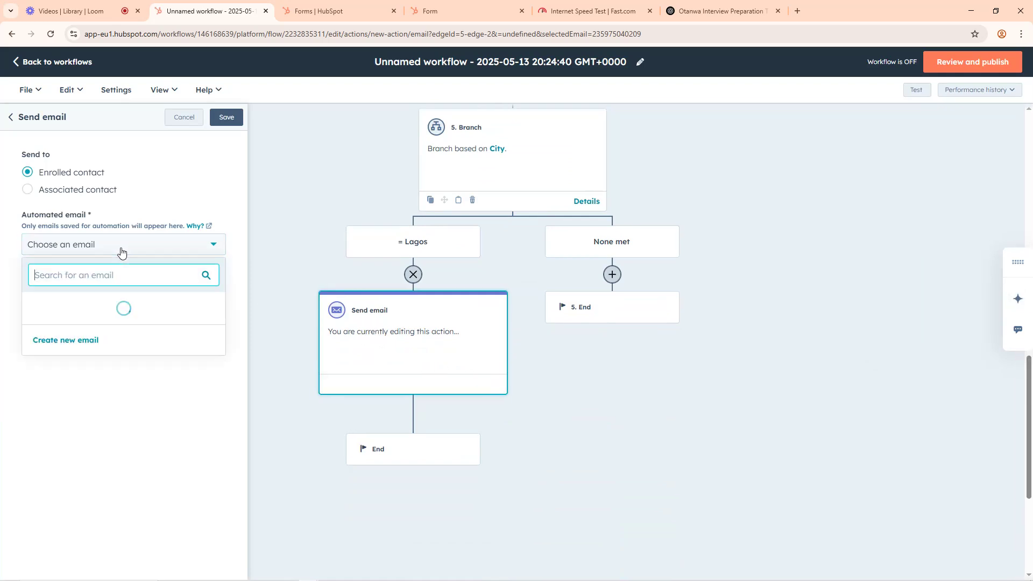
{"action": "left_click", "coordinate": [71, 314]}
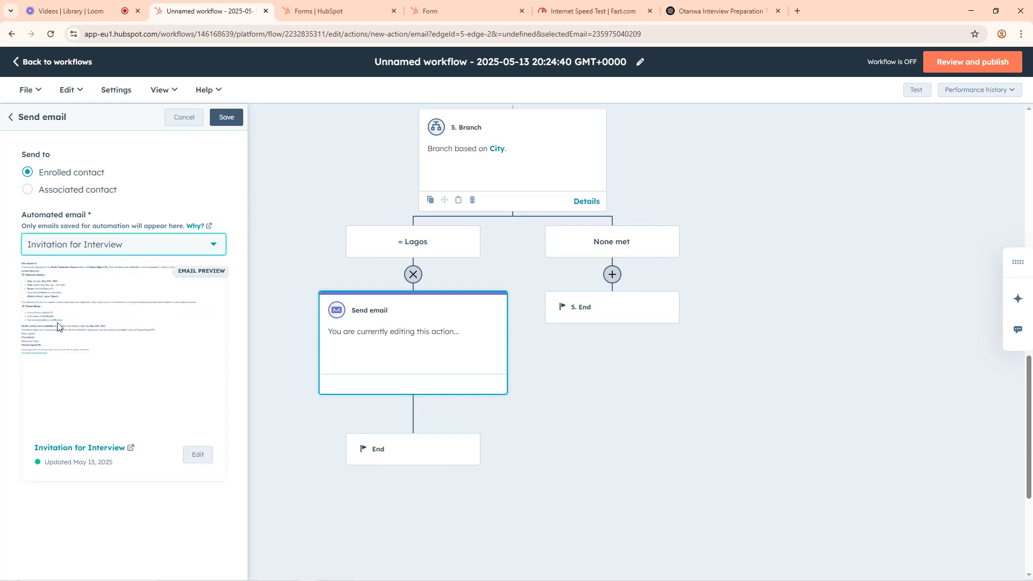
{"action": "left_click", "coordinate": [225, 118]}
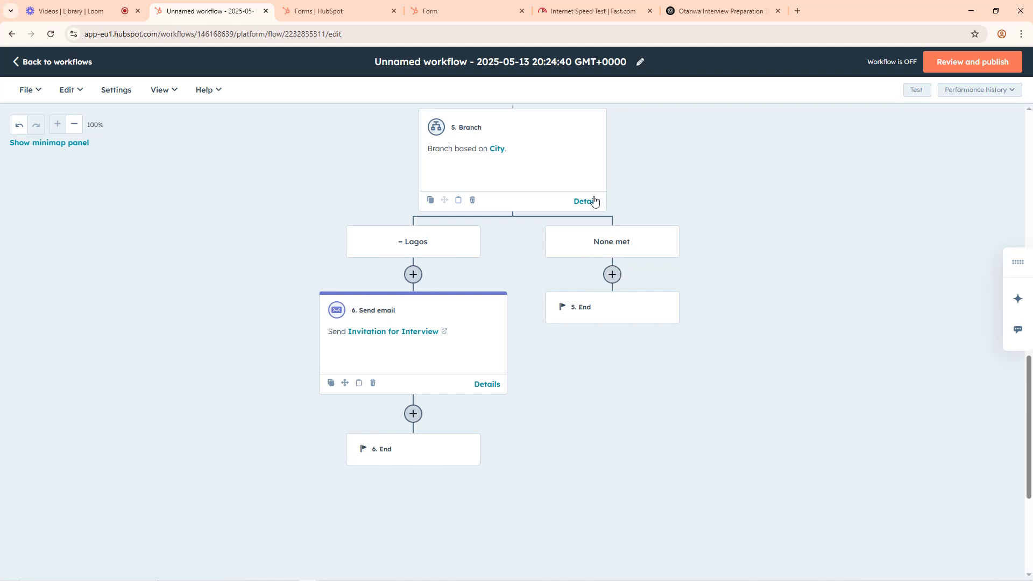
Step: Switch to ChatGPT and start a prompt with the line "write another email for those that did not qualify"
{"action": "left_click", "coordinate": [693, 9]}
{"action": "left_click", "coordinate": [354, 523]}
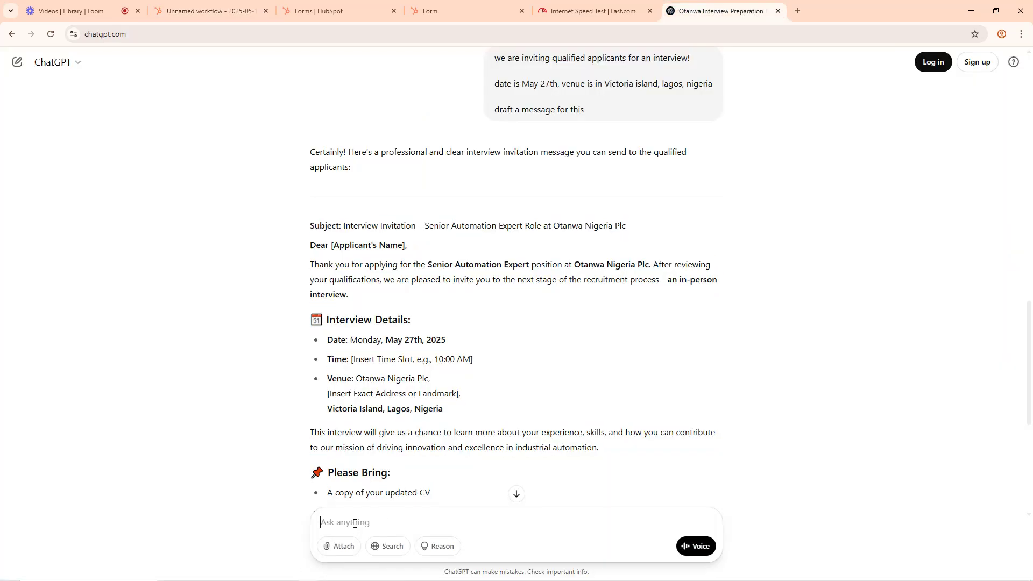
{"action": "type", "text": "write another"}
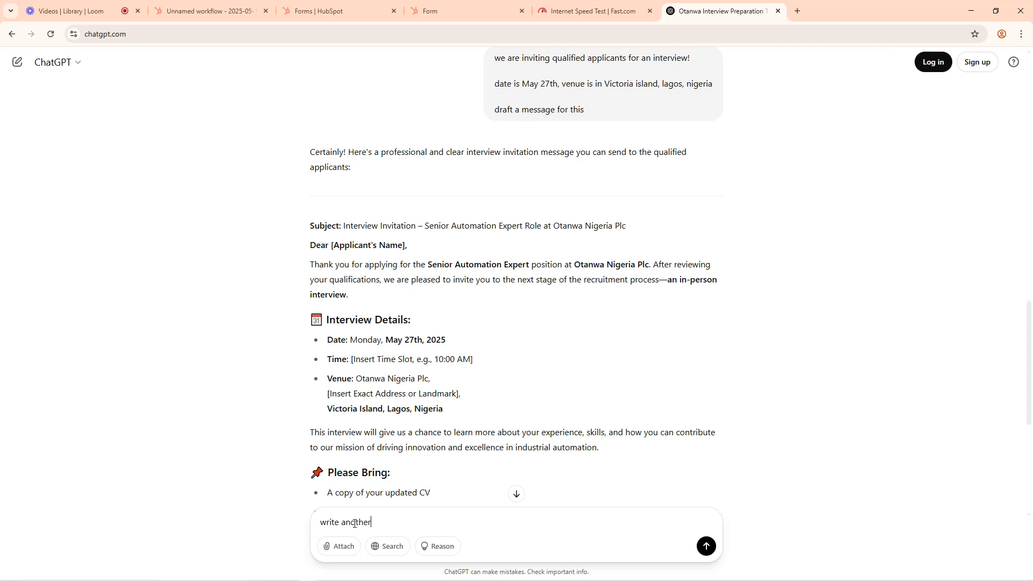
{"action": "type", "text": " email for those that did not quali"}
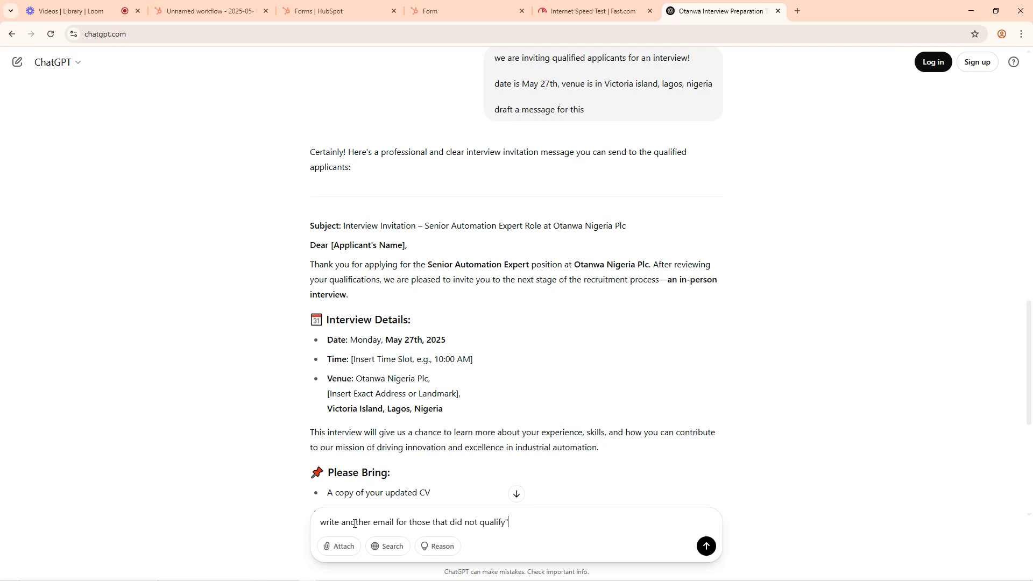
{"action": "type", "text": "fy"}
{"action": "key", "text": "shift+Return"}
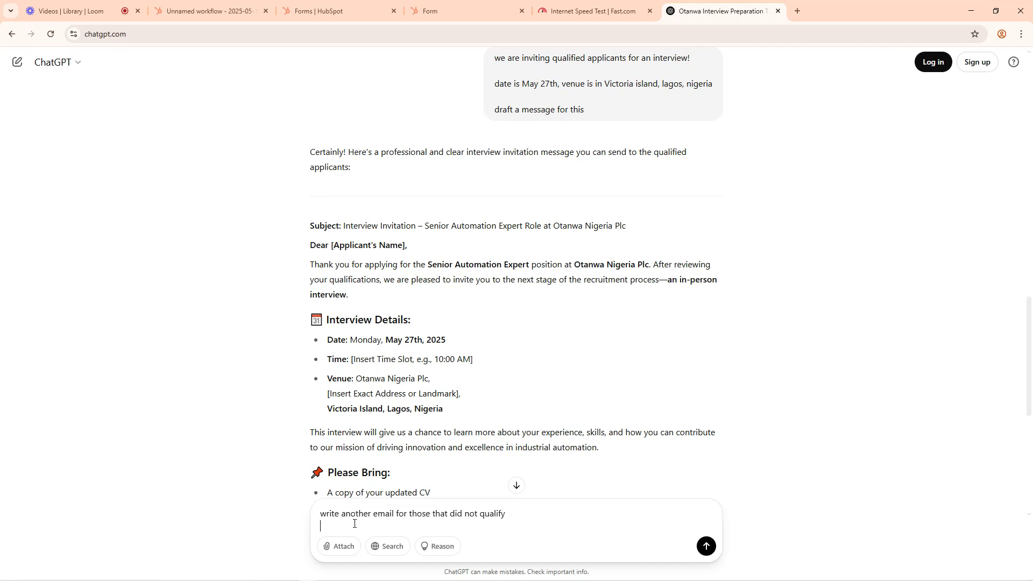
Step: Add the line "encourage them to keep checking their mailbox as new vacancies can be open in future time" and submit the prompt
{"action": "type", "text": "encourage them to keeo c"}
{"action": "key", "text": "BackSpace"}
{"action": "key", "text": "BackSpace"}
{"action": "key", "text": "BackSpace"}
{"action": "key", "text": "BackSpace"}
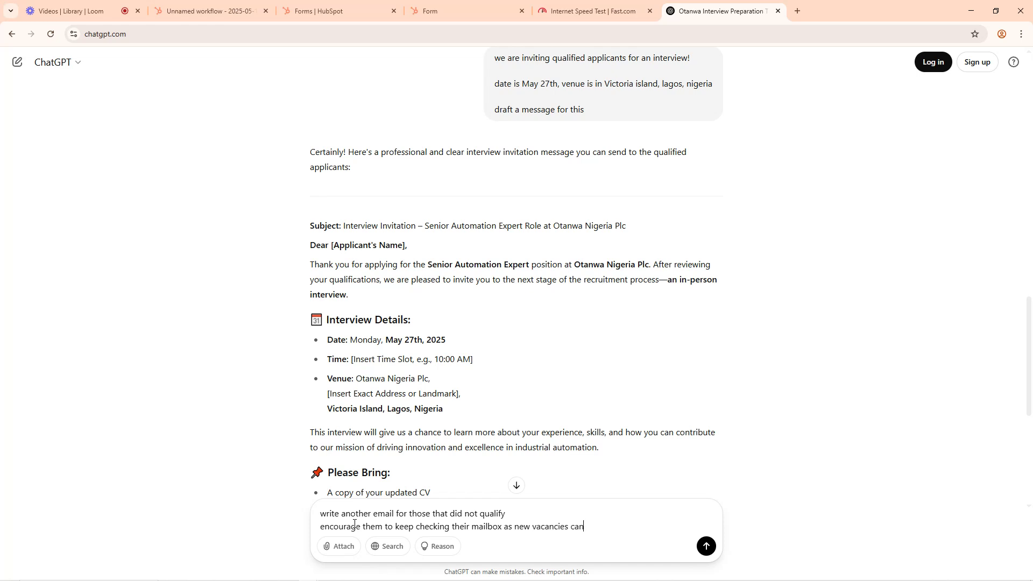
{"action": "type", "text": "open in future time"}
{"action": "key", "text": "Return"}
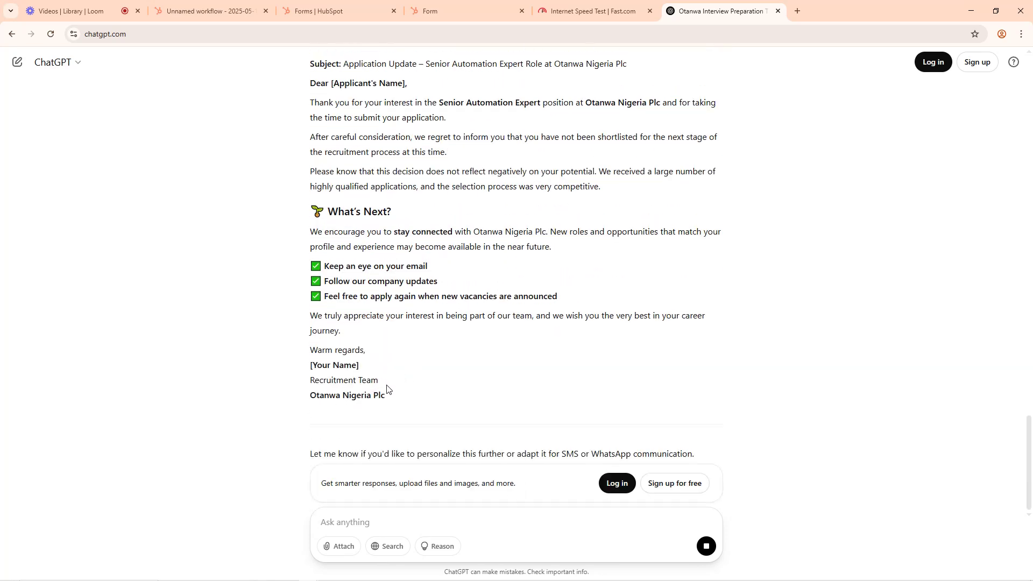
Step: Copy the drafted rejection email from subject through signature and start a new email in a Send email action on HubSpot's None met branch
{"action": "left_click_drag", "start_coordinate": [386, 395], "coordinate": [306, 233]}
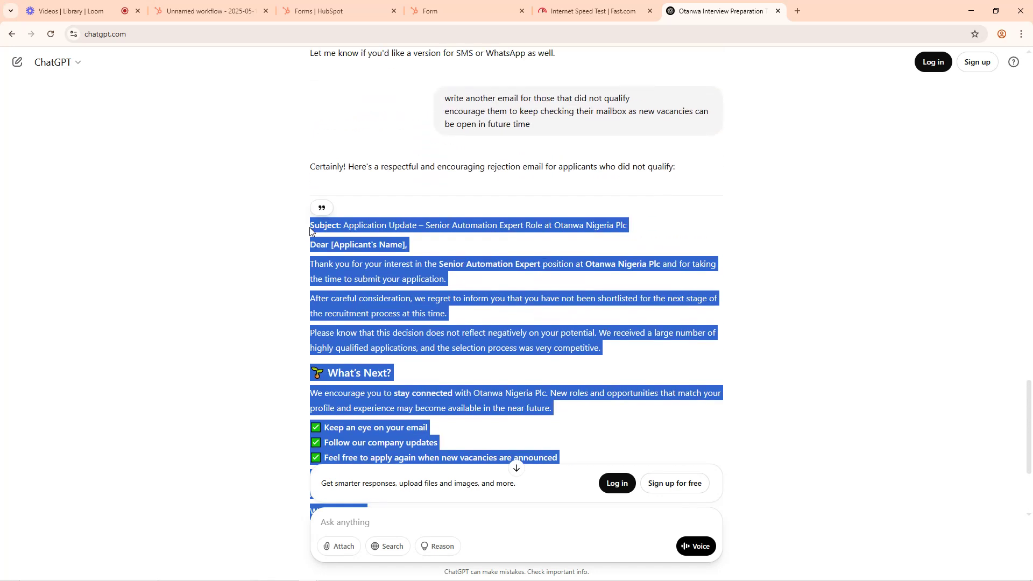
{"action": "left_click", "coordinate": [210, 10]}
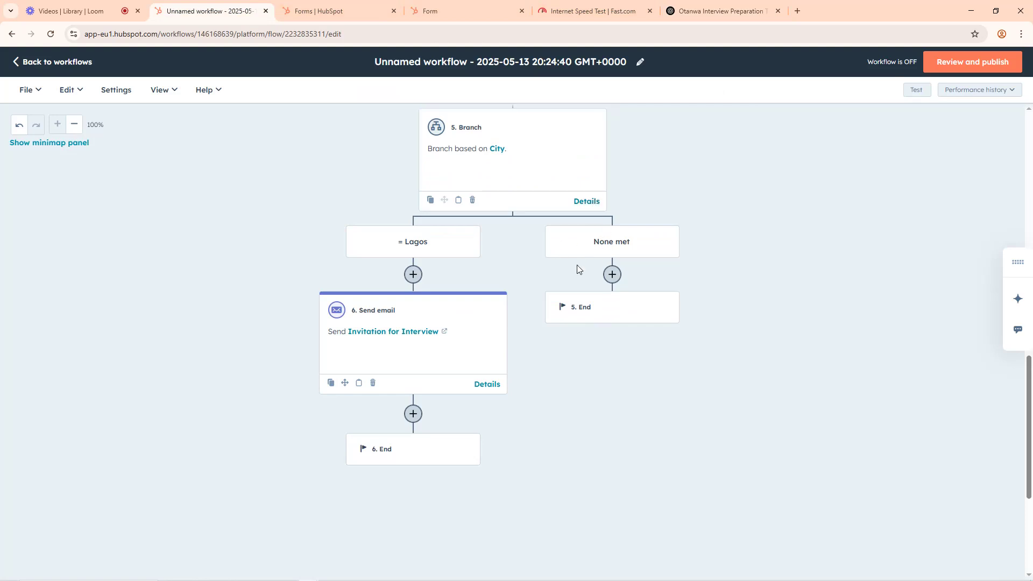
{"action": "left_click", "coordinate": [610, 275]}
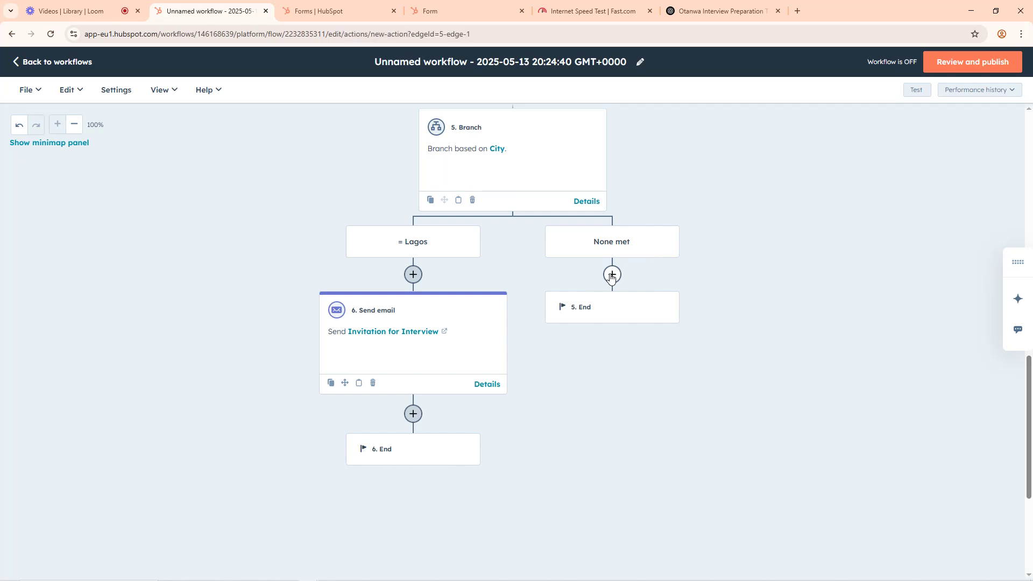
{"action": "left_click", "coordinate": [76, 369]}
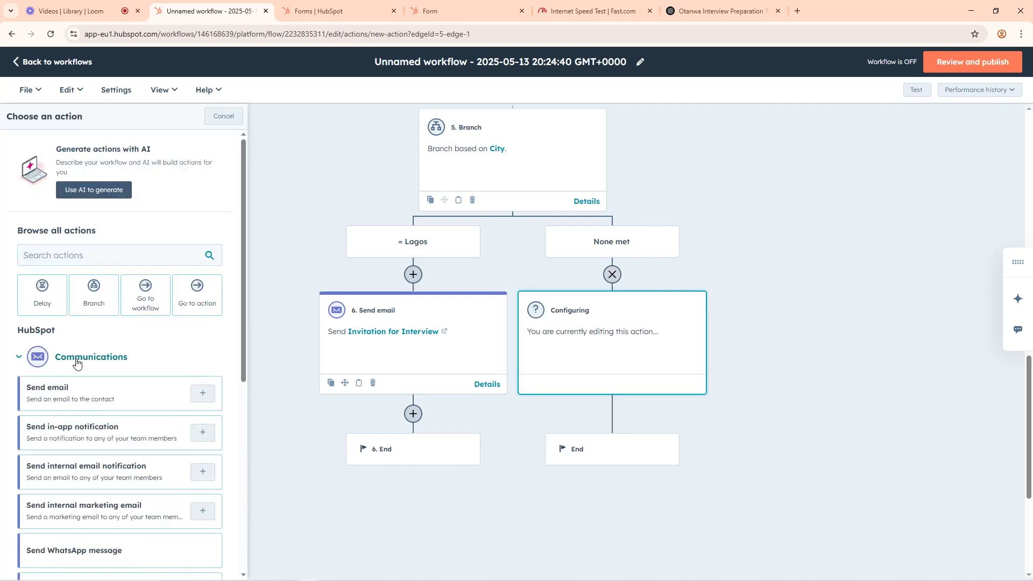
{"action": "left_click", "coordinate": [70, 393]}
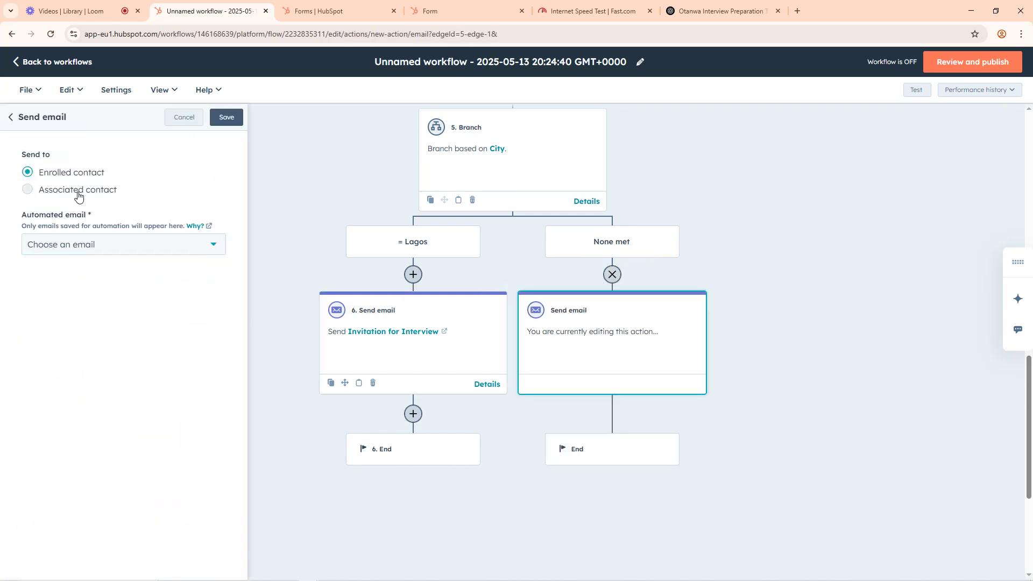
{"action": "left_click", "coordinate": [69, 250]}
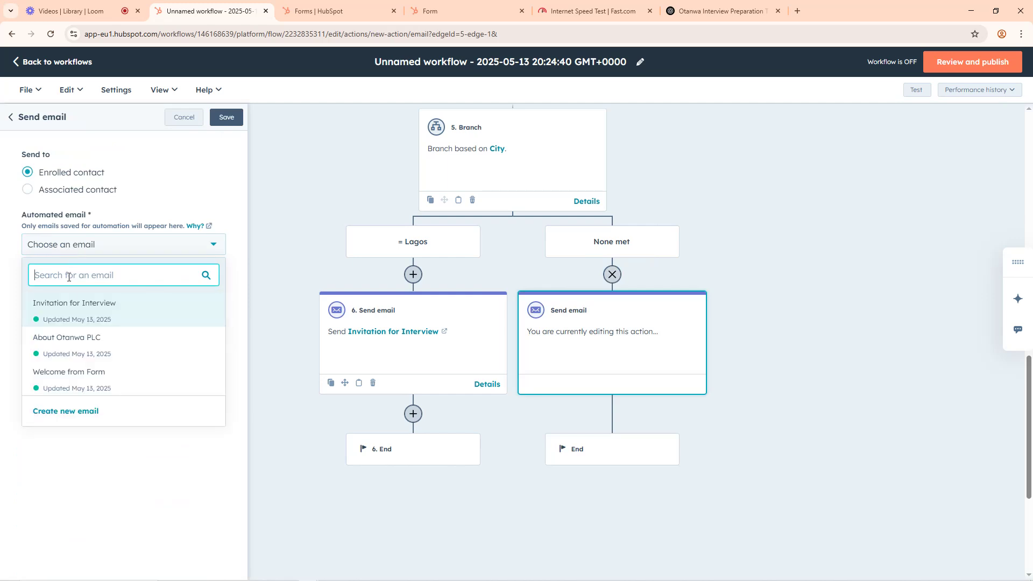
{"action": "left_click", "coordinate": [59, 411]}
Step: Paste the copied rejection email into the body of the new email
{"action": "left_click", "coordinate": [60, 200]}
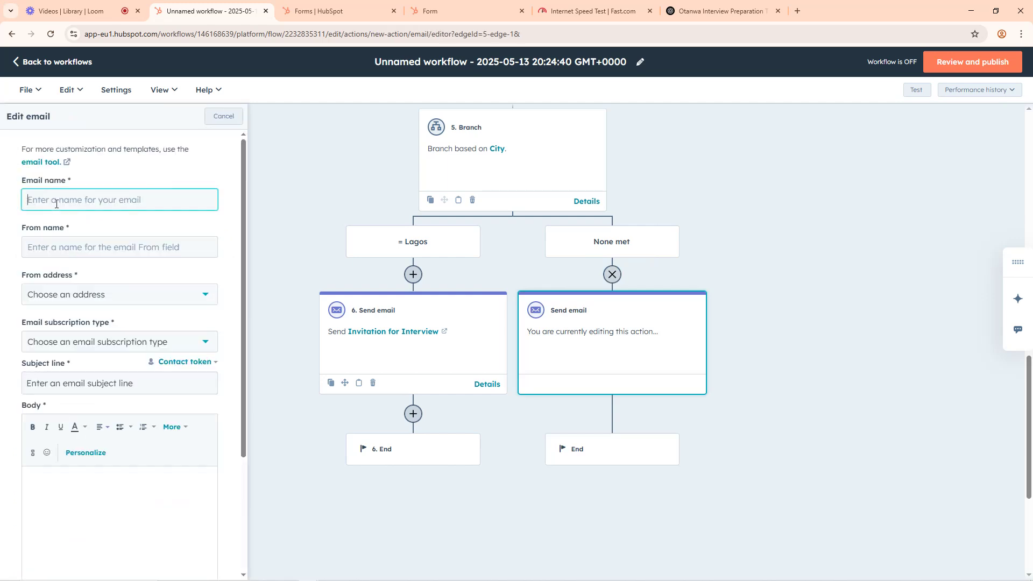
{"action": "left_click", "coordinate": [59, 502]}
{"action": "key", "text": "ctrl+v"}
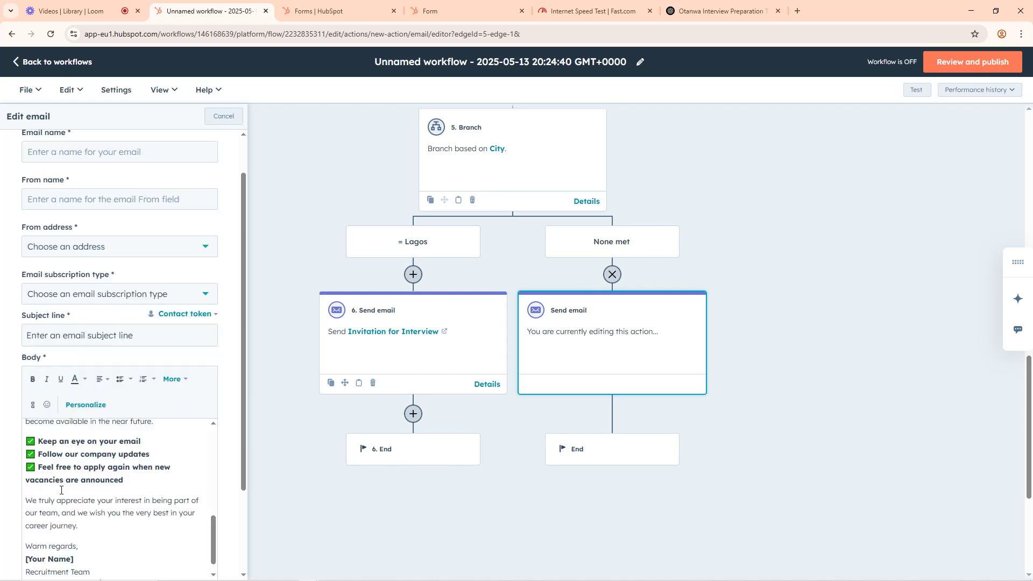
Step: Copy "Application Update – Senior Automation Expert Role at Otanwa Nigeria Plc" from the body into the subject line
{"action": "scroll", "coordinate": [89, 456], "scroll_direction": "up", "scroll_amount": 5}
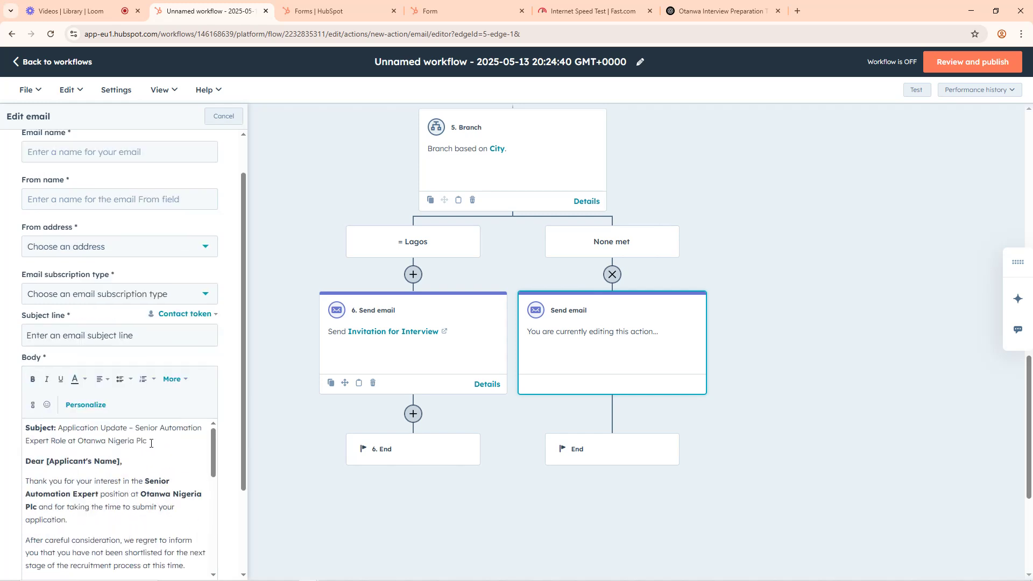
{"action": "left_click_drag", "start_coordinate": [152, 443], "coordinate": [61, 425]}
{"action": "key", "text": "ctrl+c"}
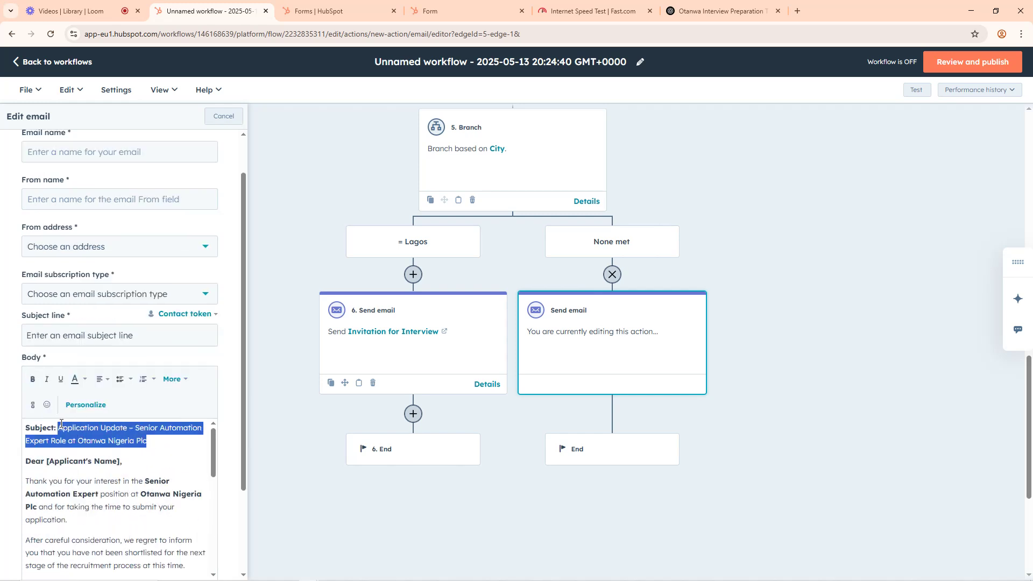
{"action": "left_click", "coordinate": [59, 335]}
{"action": "key", "text": "ctrl+v"}
{"action": "left_click", "coordinate": [127, 455]}
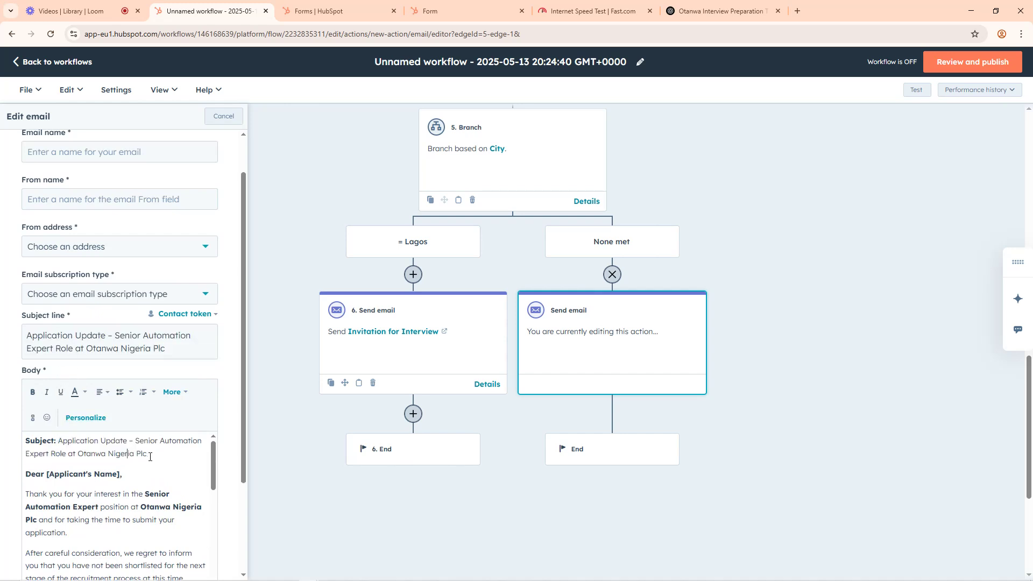
Step: Delete the duplicate subject line from the email body and replace the [Applicant's Name] placeholder in the greeting with "Applicant"
{"action": "triple_click", "coordinate": [153, 454]}
{"action": "key", "text": "BackSpace"}
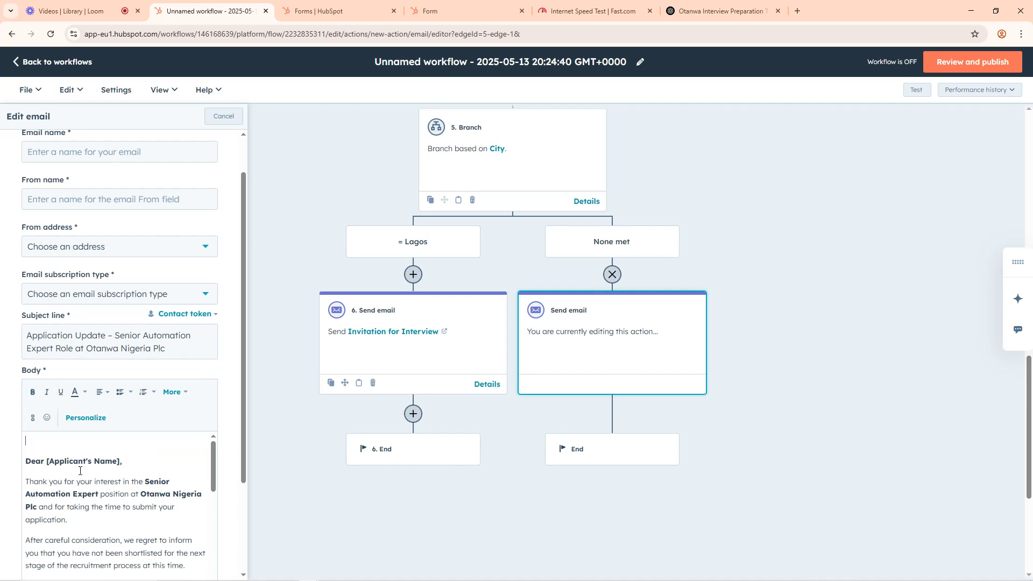
{"action": "key", "text": "Delete"}
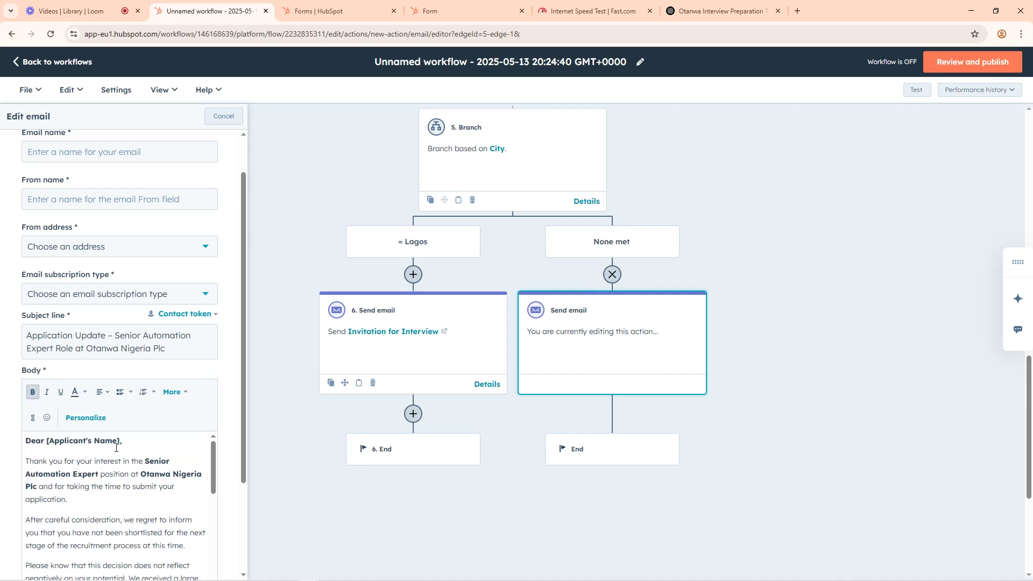
{"action": "left_click_drag", "start_coordinate": [121, 440], "coordinate": [47, 442]}
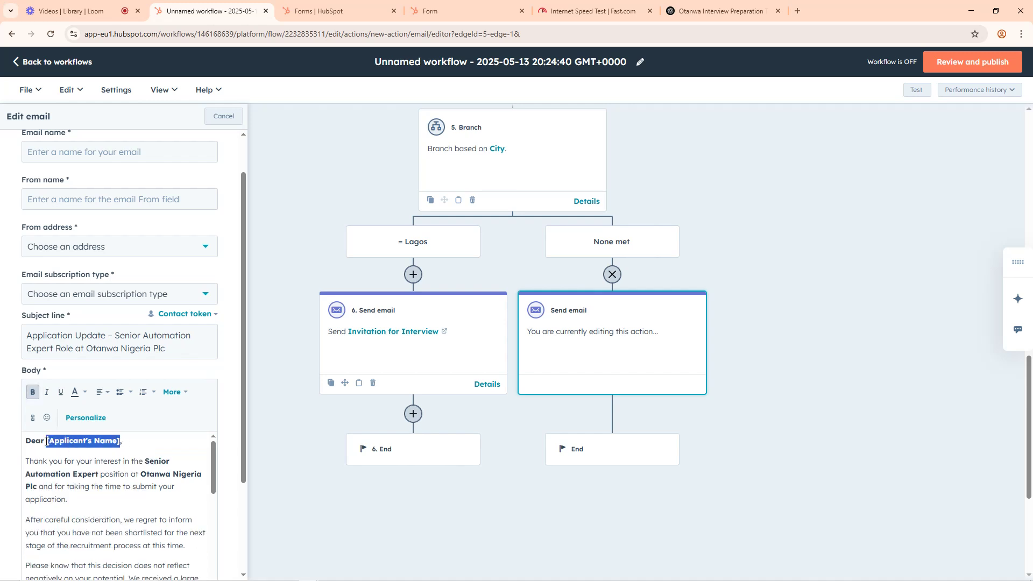
{"action": "type", "text": "Ap"}
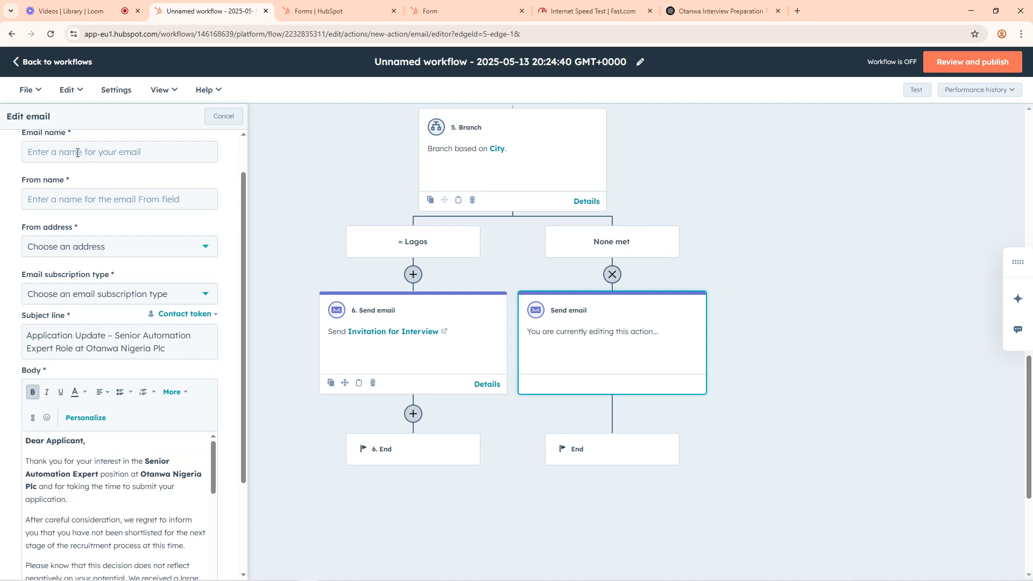
Step: Name the email "Did Not Qualify", set the From name to "Not hired", and choose the first HubSpot inbox as the From address
{"action": "scroll", "coordinate": [70, 172], "scroll_direction": "up", "scroll_amount": 1}
{"action": "left_click", "coordinate": [60, 200]}
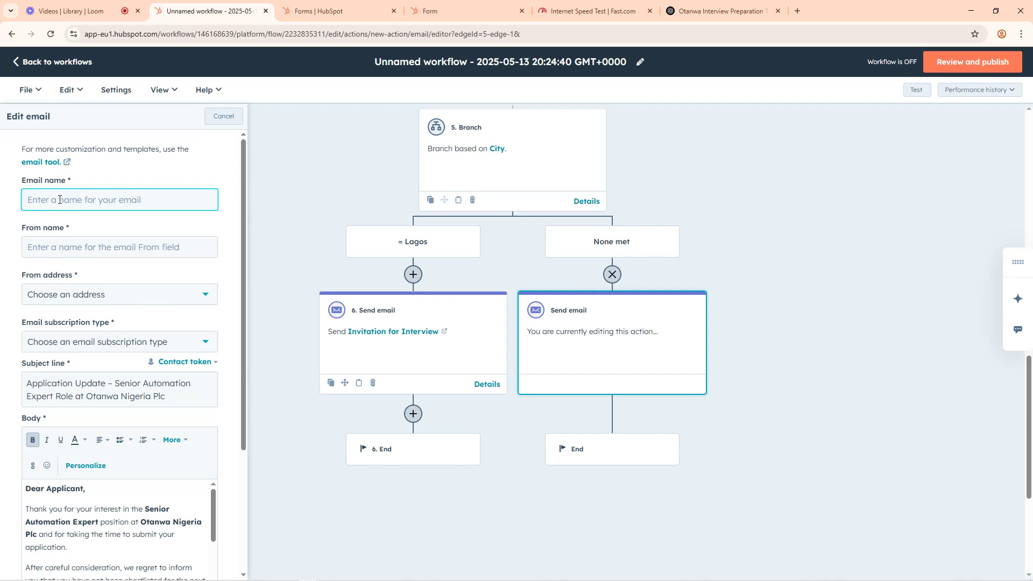
{"action": "type", "text": "Did Not Qualify"}
{"action": "left_click", "coordinate": [45, 247]}
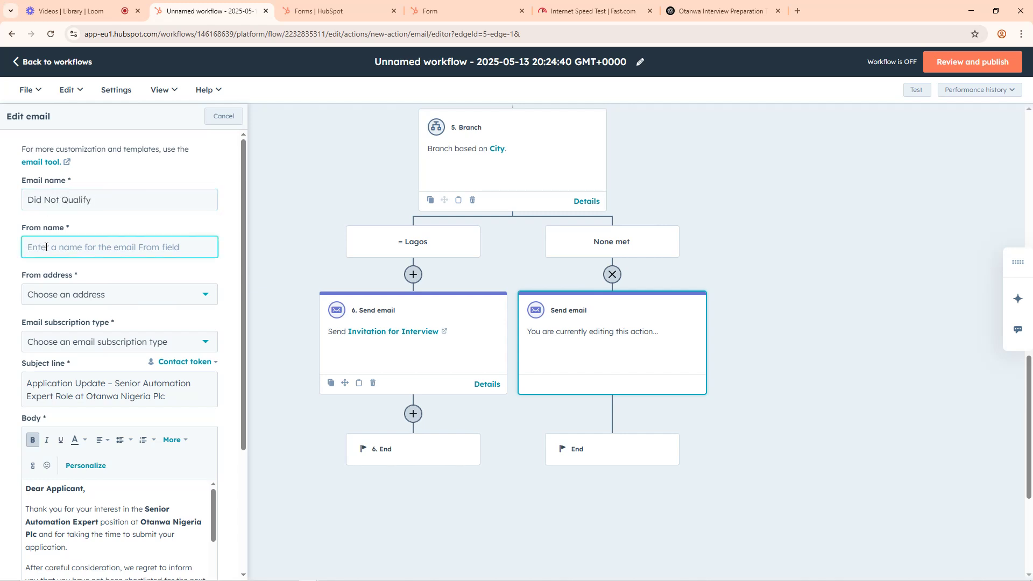
{"action": "type", "text": "Not hired"}
{"action": "left_click", "coordinate": [65, 301]}
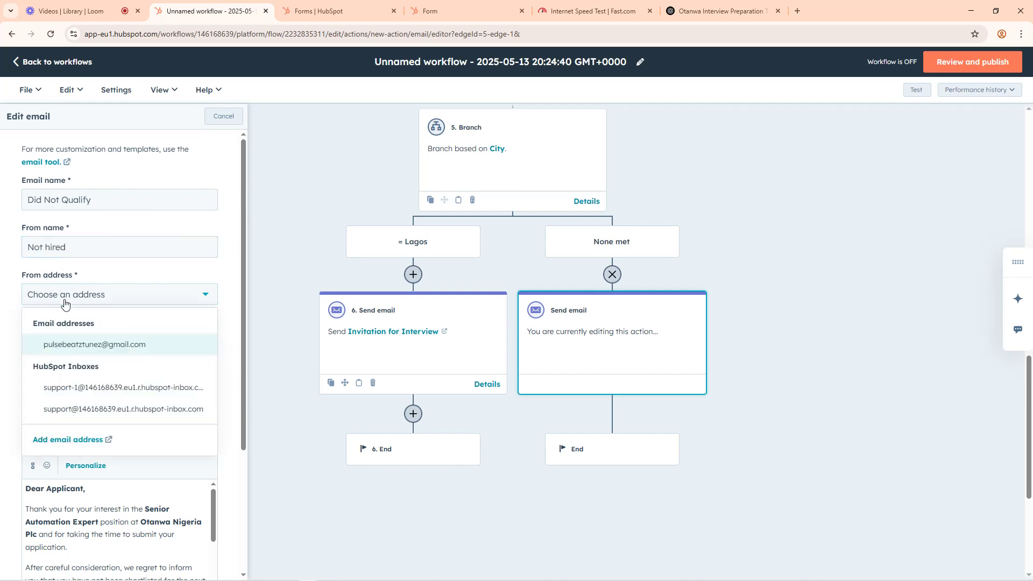
{"action": "left_click", "coordinate": [81, 387]}
Step: Set the subscription type to Marketing Email | Marketing Information, choose the (default) footer, and save the email
{"action": "scroll", "coordinate": [78, 347], "scroll_direction": "down", "scroll_amount": 4}
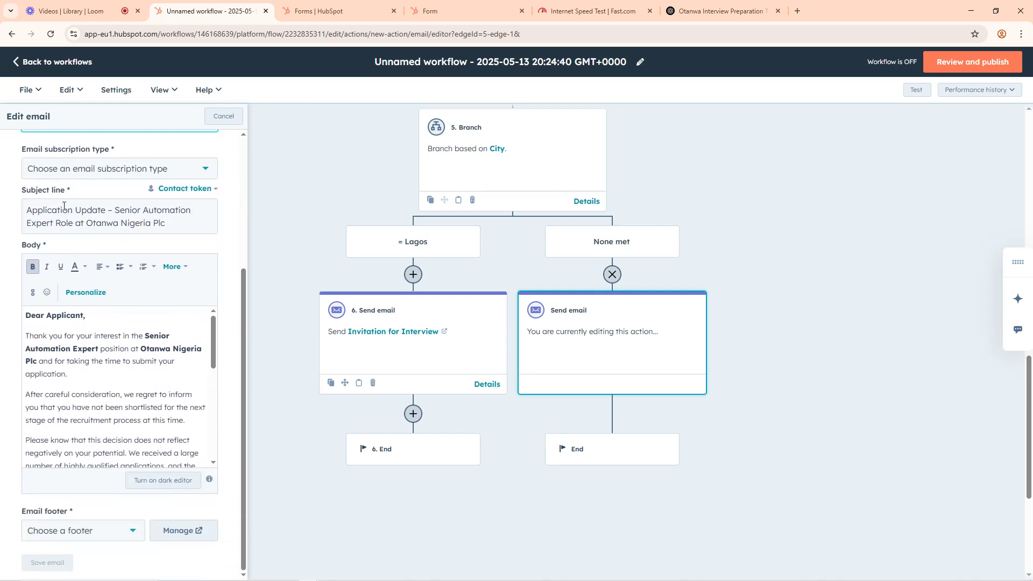
{"action": "left_click", "coordinate": [70, 170]}
{"action": "left_click", "coordinate": [81, 199]}
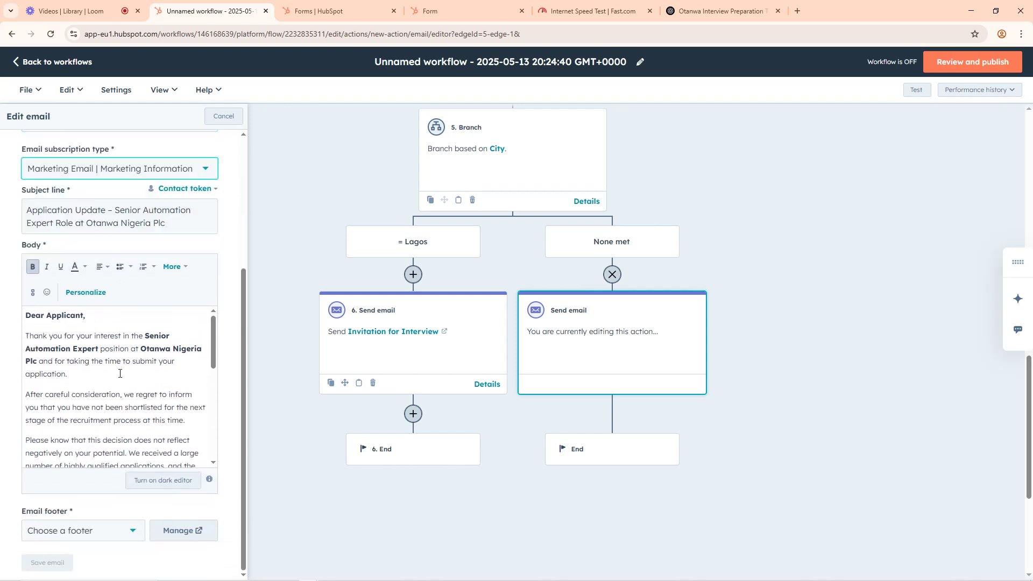
{"action": "scroll", "coordinate": [119, 366], "scroll_direction": "down", "scroll_amount": 5}
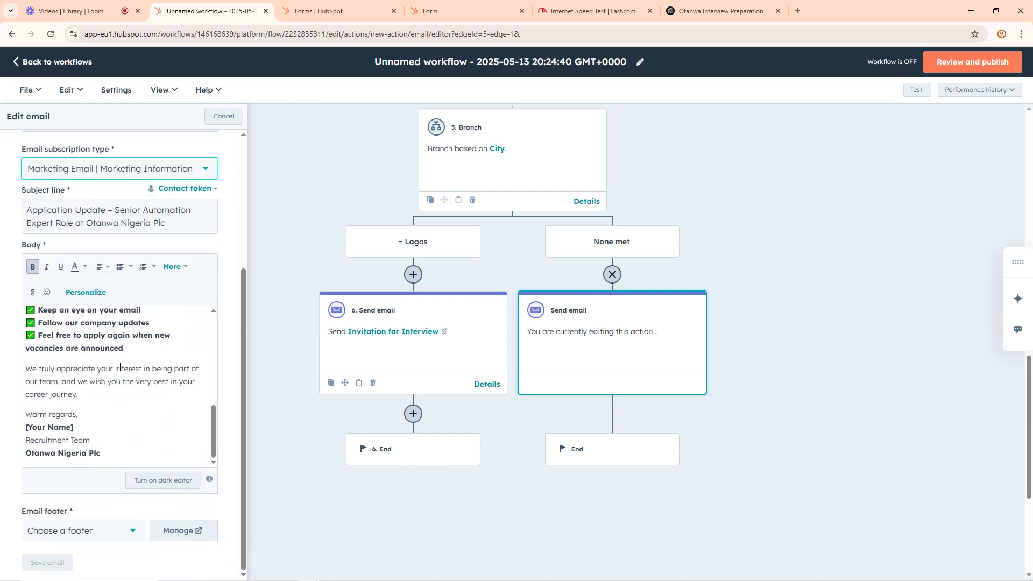
{"action": "left_click", "coordinate": [70, 530]}
{"action": "left_click", "coordinate": [54, 556]}
{"action": "scroll", "coordinate": [176, 381], "scroll_direction": "down", "scroll_amount": 1}
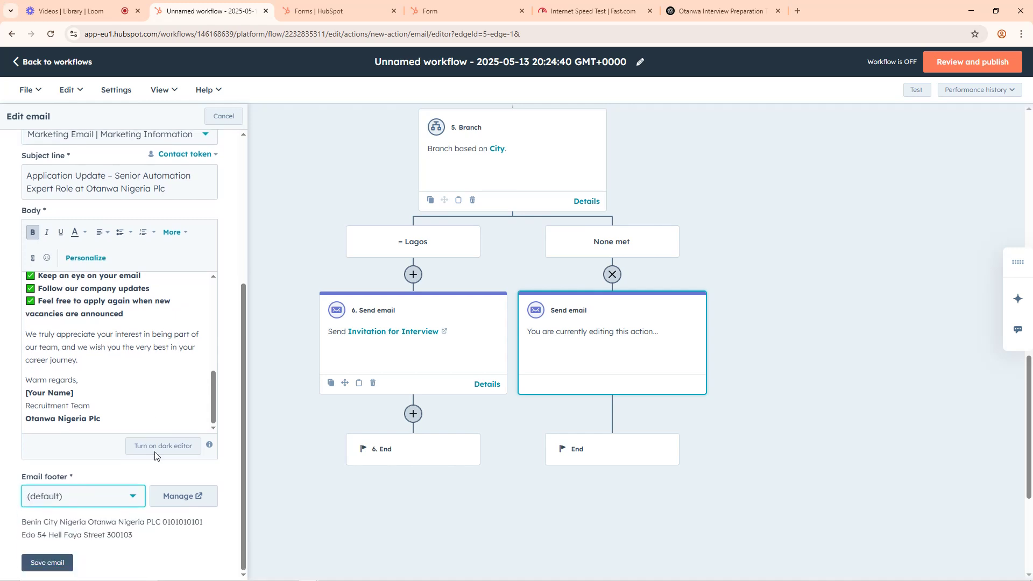
{"action": "left_click", "coordinate": [48, 563]}
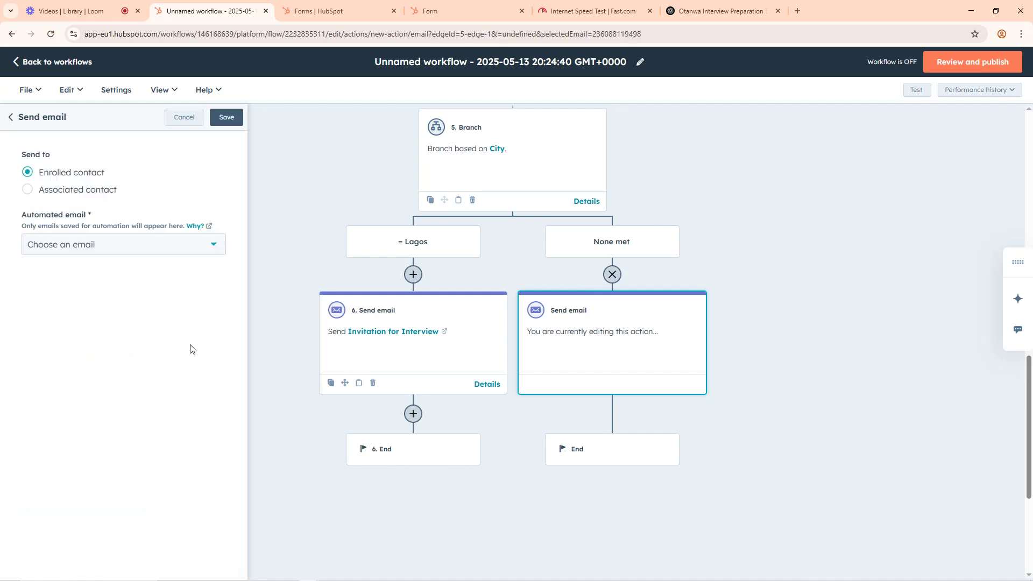
Step: Reload the workflow page, select "Did Not Qualify" as the automated email for the None met branch, and save the action
{"action": "left_click", "coordinate": [87, 253]}
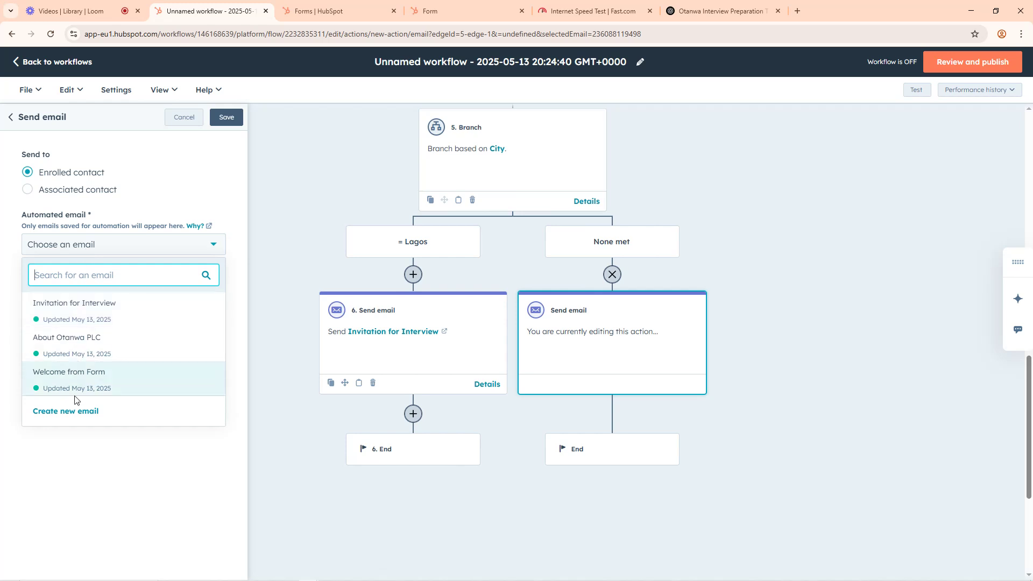
{"action": "left_click", "coordinate": [84, 461]}
{"action": "key", "text": "ctrl+r"}
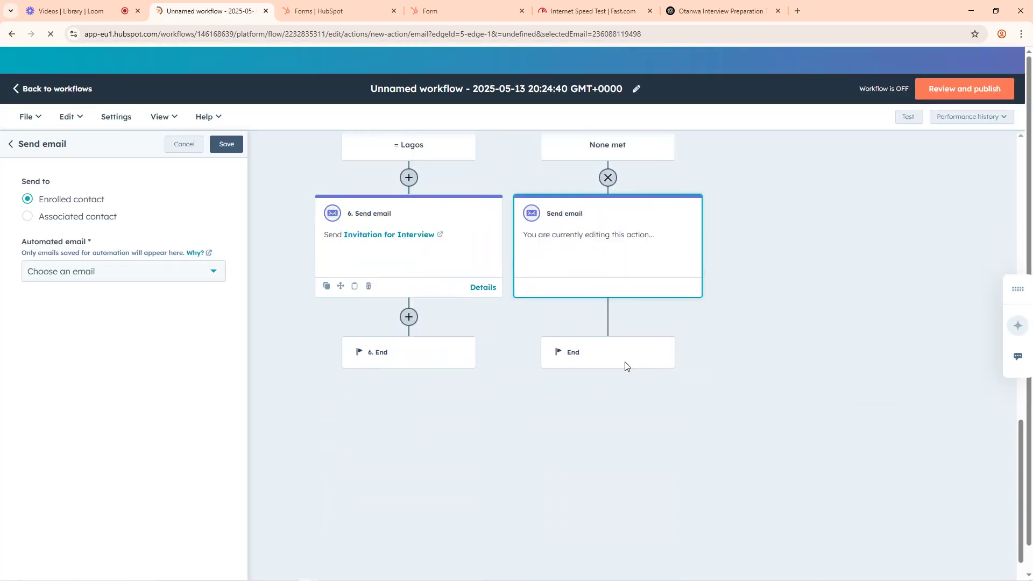
{"action": "left_click", "coordinate": [115, 253]}
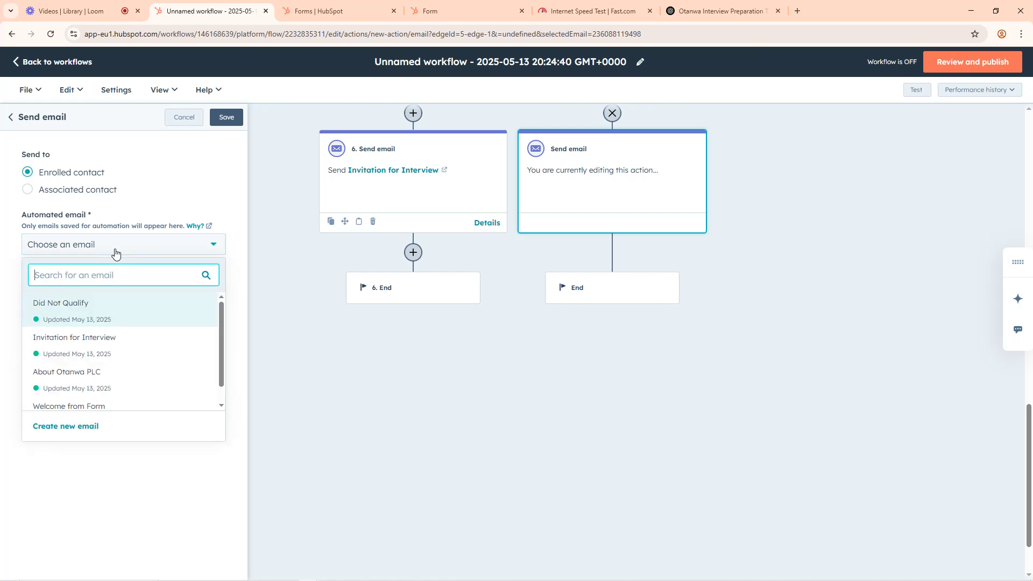
{"action": "left_click", "coordinate": [71, 311]}
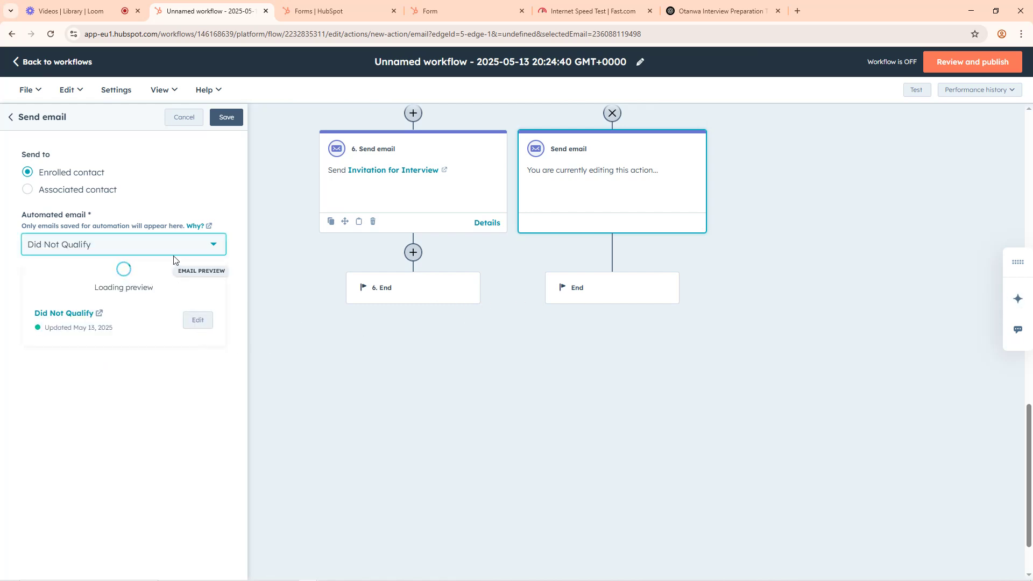
{"action": "left_click", "coordinate": [226, 118]}
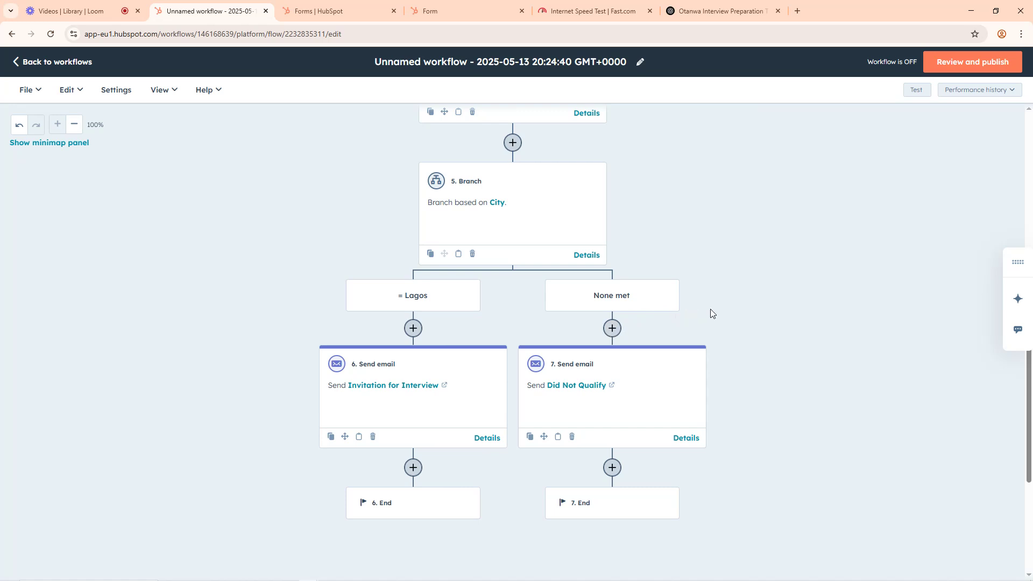
{"action": "scroll", "coordinate": [735, 305], "scroll_direction": "down", "scroll_amount": 4}
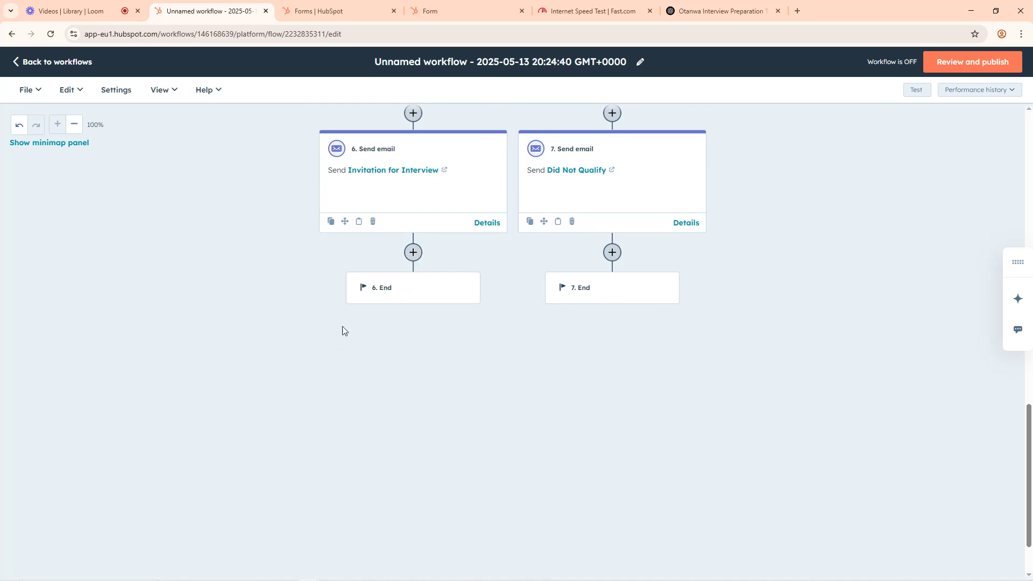
{"action": "scroll", "coordinate": [409, 253], "scroll_direction": "up", "scroll_amount": 3}
{"action": "scroll", "coordinate": [409, 261], "scroll_direction": "up", "scroll_amount": 1}
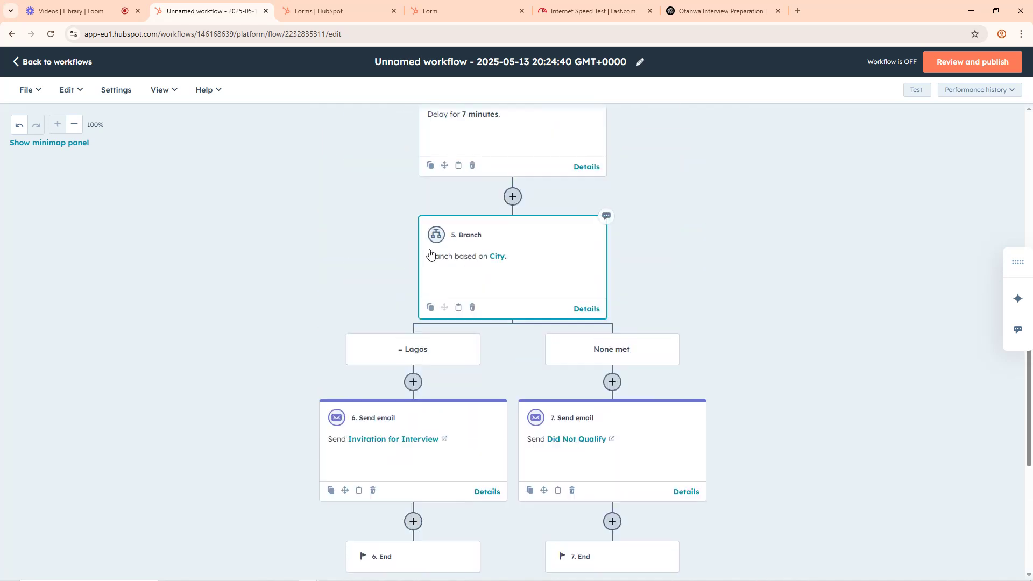
{"action": "scroll", "coordinate": [498, 200], "scroll_direction": "up", "scroll_amount": 4}
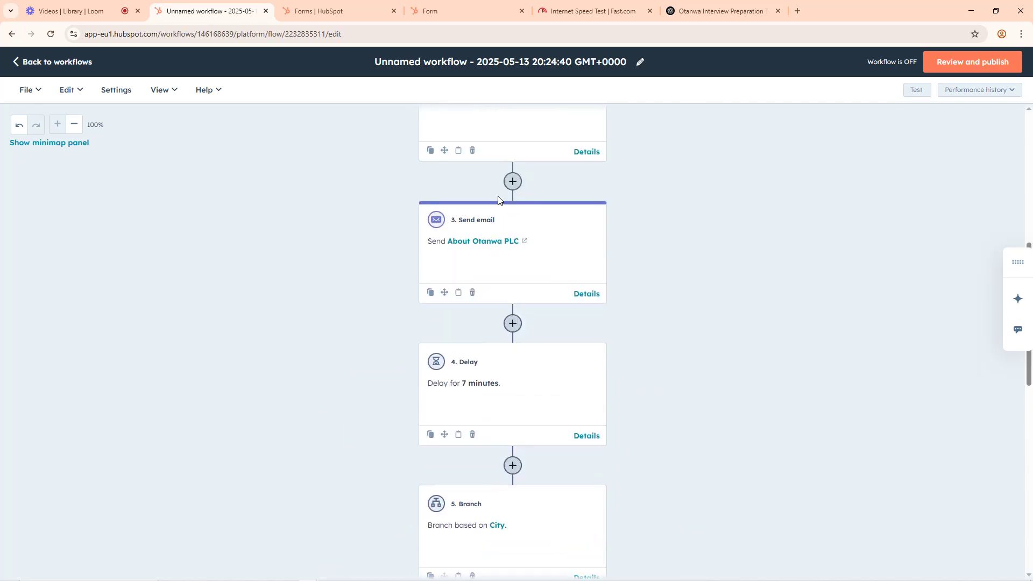
Step: Add a Send email action below Invitation for Interview on the Lagos branch and start creating a new email for it
{"action": "scroll", "coordinate": [470, 462], "scroll_direction": "down", "scroll_amount": 7}
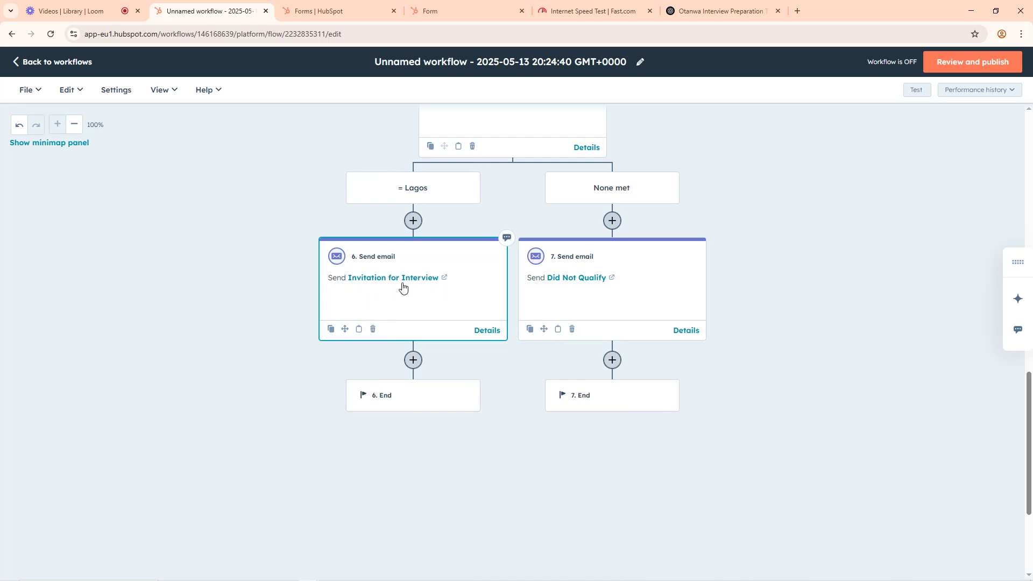
{"action": "left_click", "coordinate": [418, 367]}
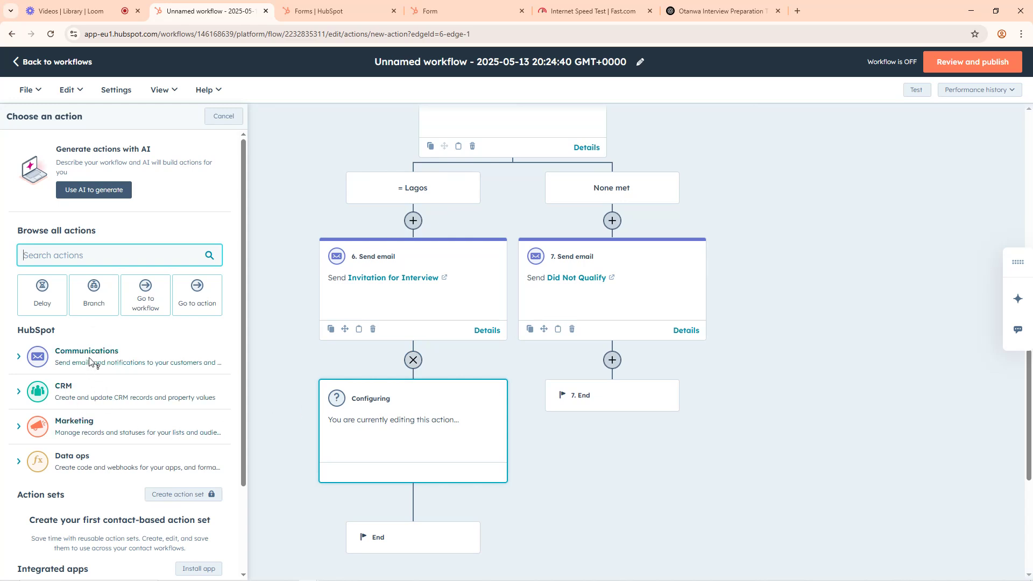
{"action": "scroll", "coordinate": [116, 405], "scroll_direction": "down", "scroll_amount": 2}
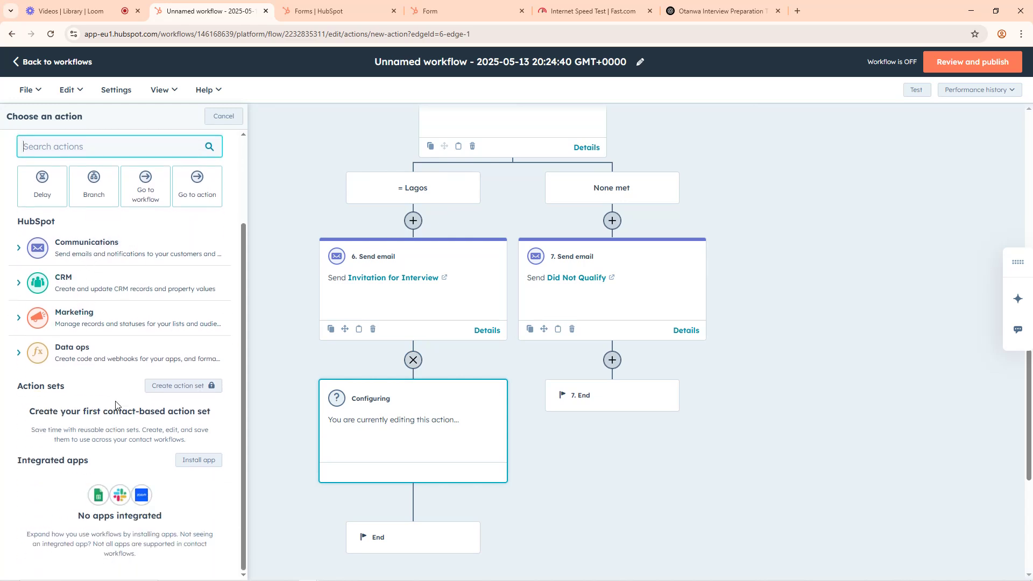
{"action": "left_click", "coordinate": [19, 248]}
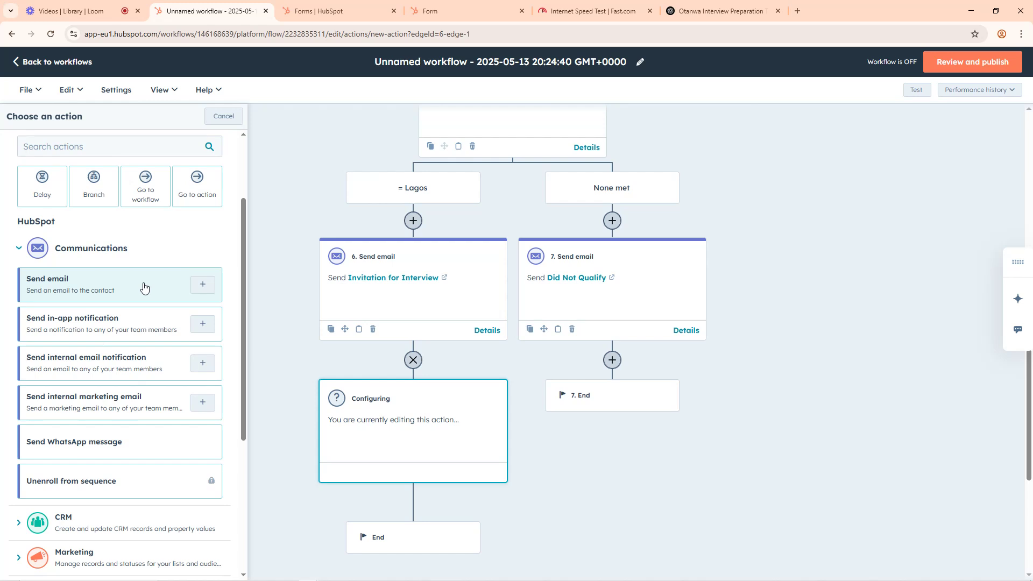
{"action": "left_click", "coordinate": [123, 295]}
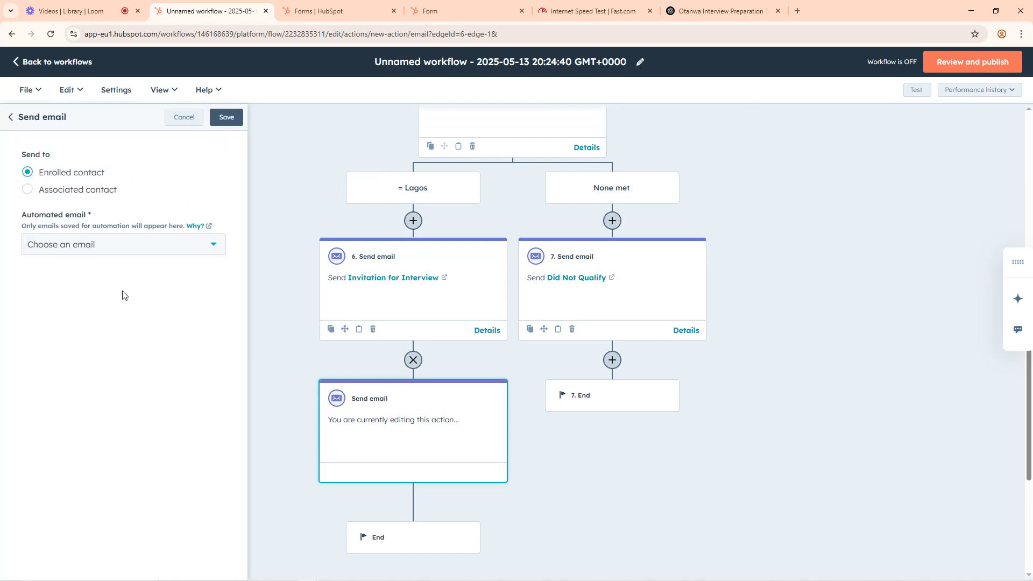
{"action": "left_click", "coordinate": [108, 249]}
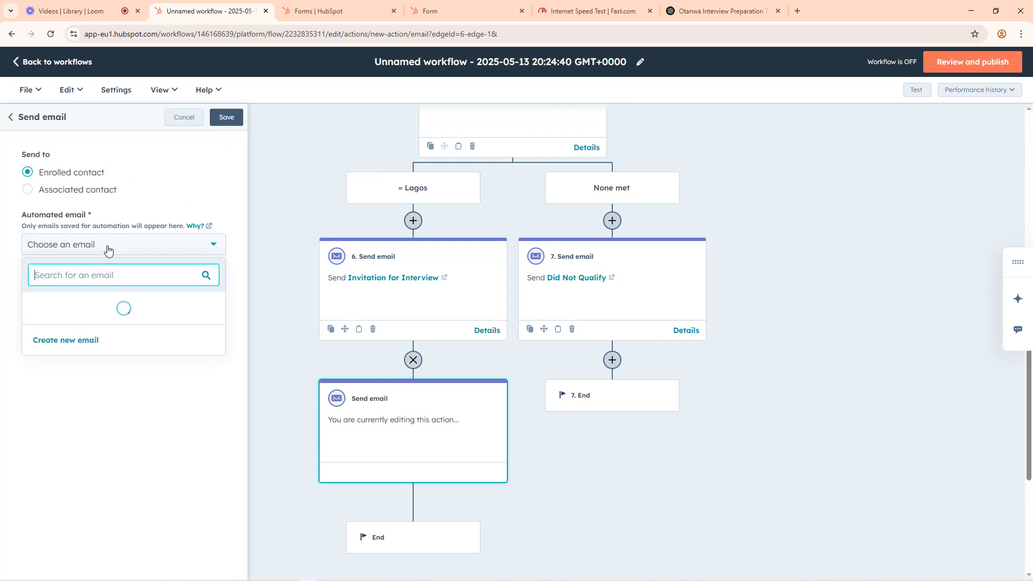
{"action": "left_click", "coordinate": [70, 431]}
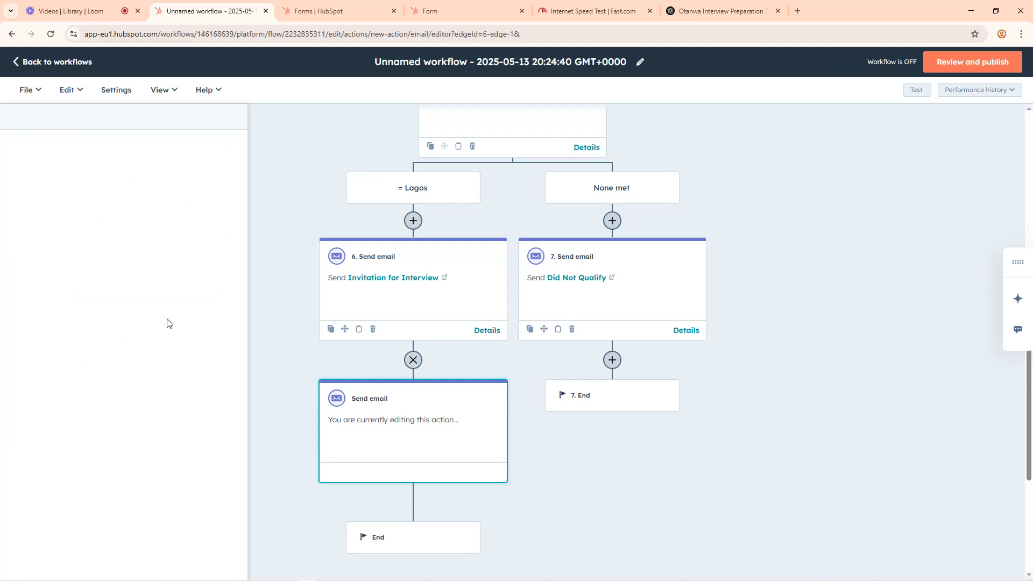
Step: Switch to ChatGPT and submit the prompt "give me a message informing candidate that they have been hired"
{"action": "left_click", "coordinate": [721, 11]}
{"action": "left_click", "coordinate": [303, 533]}
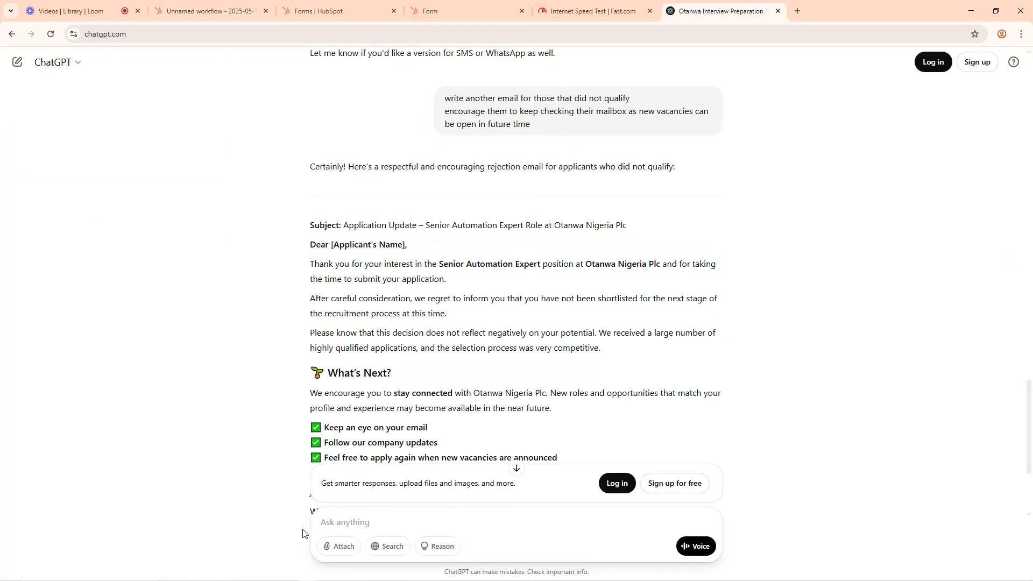
{"action": "type", "text": "give me"}
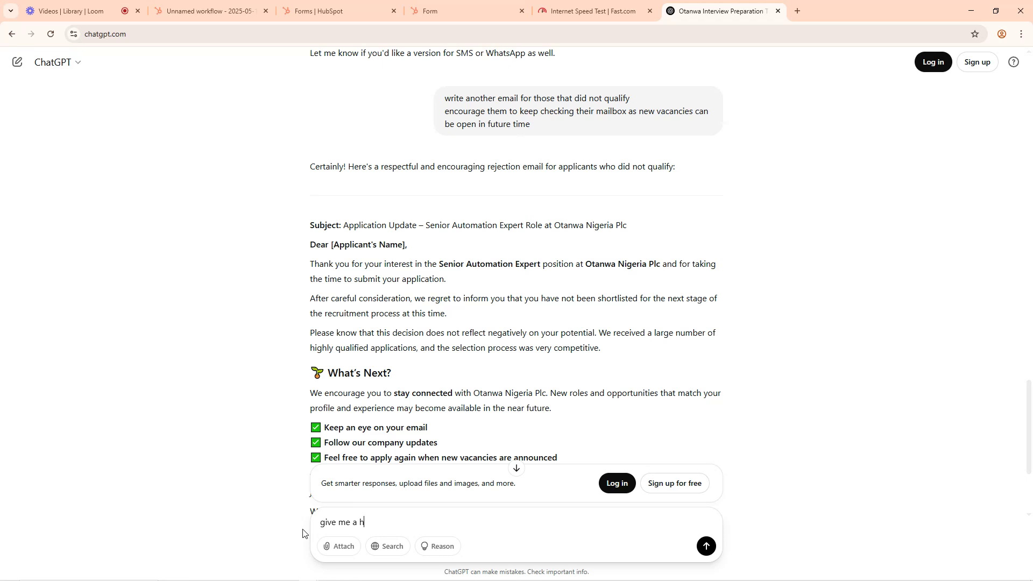
{"action": "type", "text": " a message informing candidate tha"}
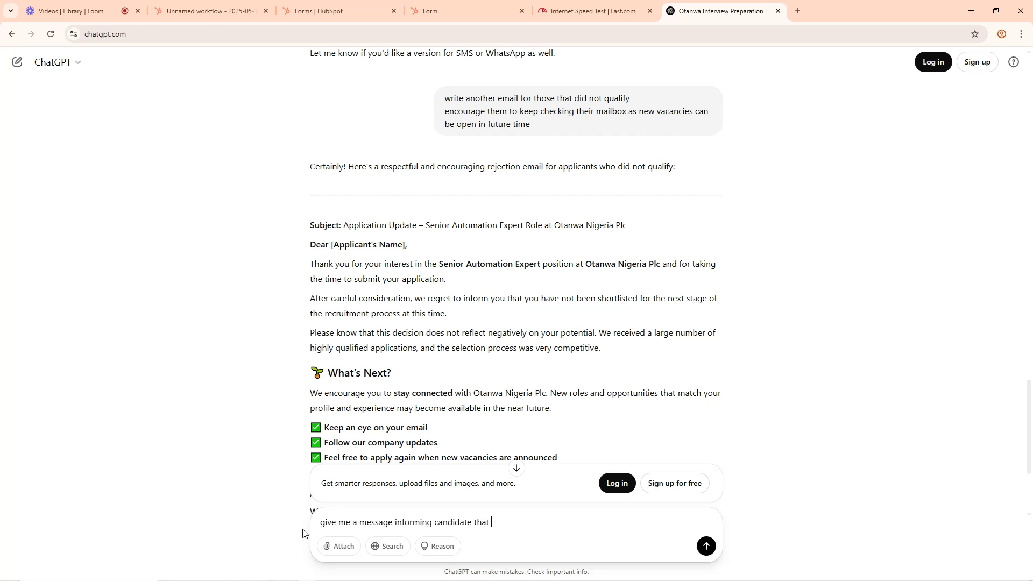
{"action": "type", "text": "they have been hired"}
{"action": "key", "text": "Return"}
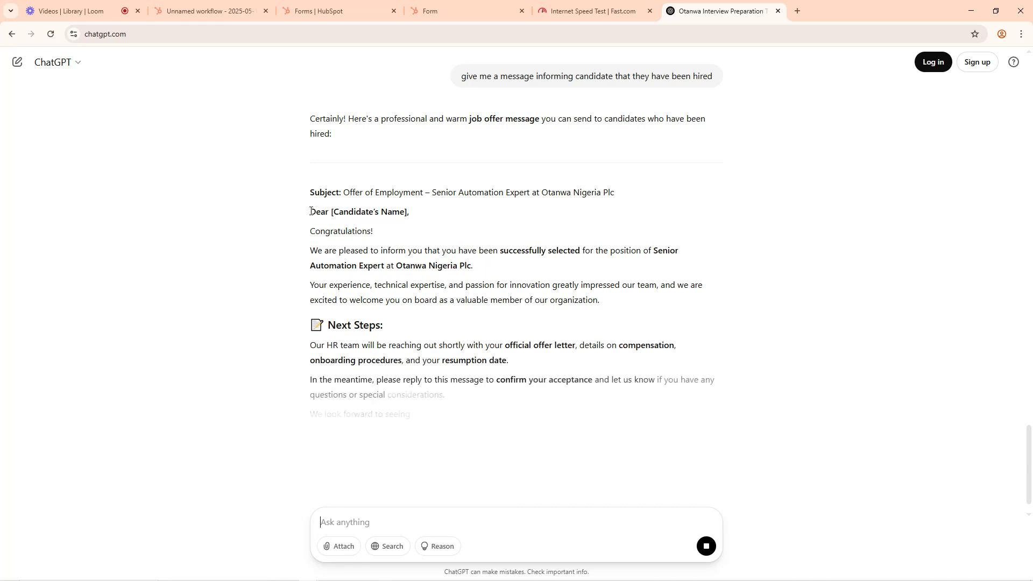
Step: Copy the job offer message from greeting through signature and paste it into the body of the new HubSpot email
{"action": "mouse_move", "coordinate": [311, 214]}
{"action": "left_mouse_down"}
{"action": "mouse_move", "coordinate": [409, 332]}
{"action": "mouse_move", "coordinate": [443, 410]}
{"action": "mouse_move", "coordinate": [448, 376]}
{"action": "mouse_move", "coordinate": [440, 392]}
{"action": "left_mouse_up"}
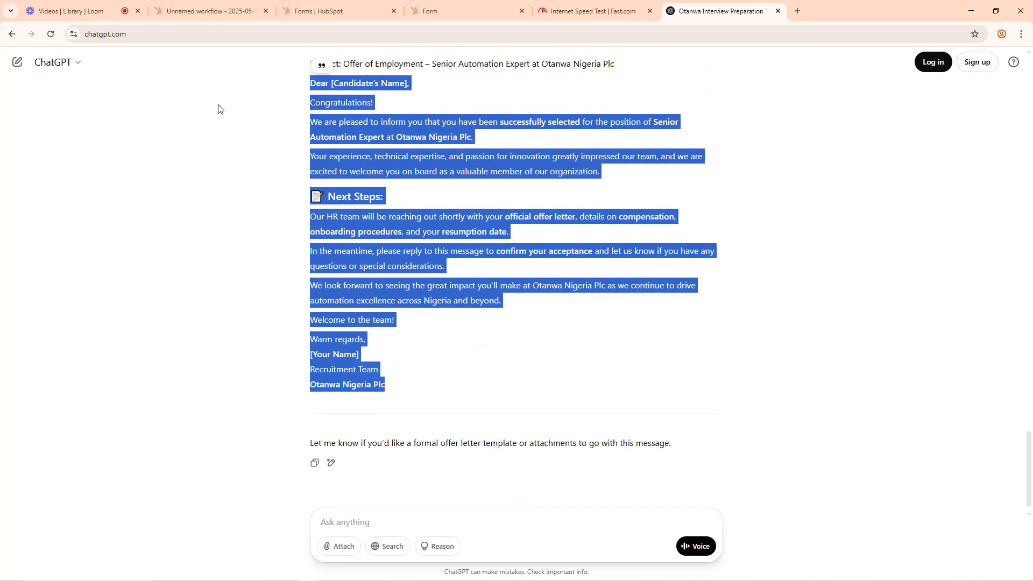
{"action": "left_click", "coordinate": [181, 7]}
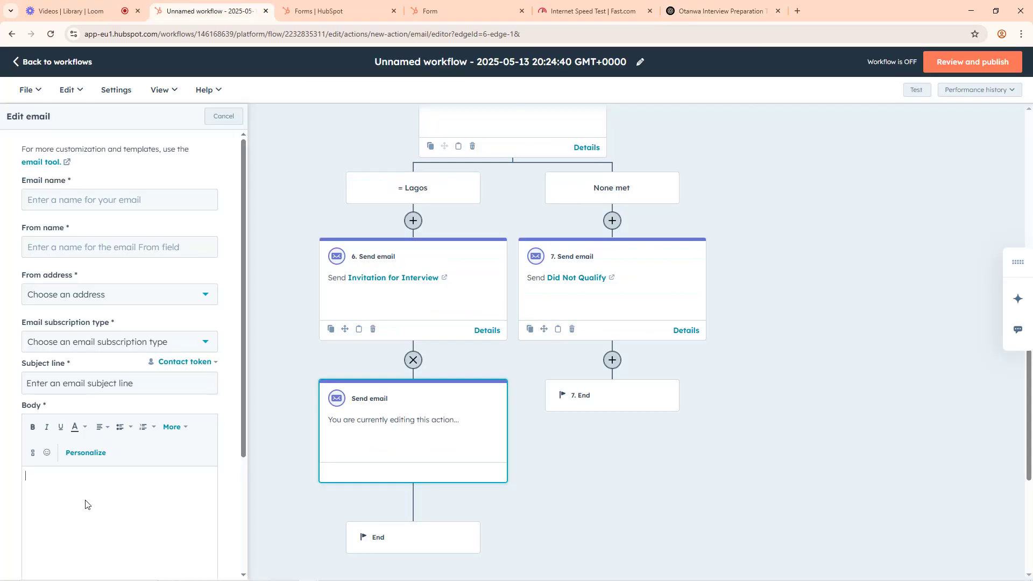
{"action": "key", "text": "ctrl+v"}
{"action": "scroll", "coordinate": [106, 439], "scroll_direction": "up", "scroll_amount": 5}
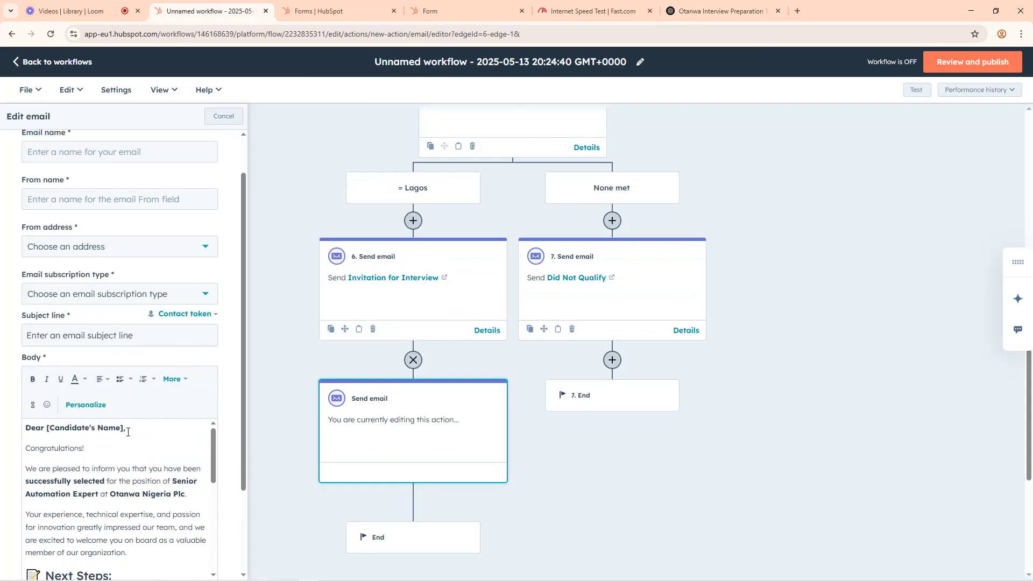
Step: Replace the [Candidate's Name] placeholder in the email body's greeting with "Candidate"
{"action": "left_click_drag", "start_coordinate": [123, 426], "coordinate": [46, 428]}
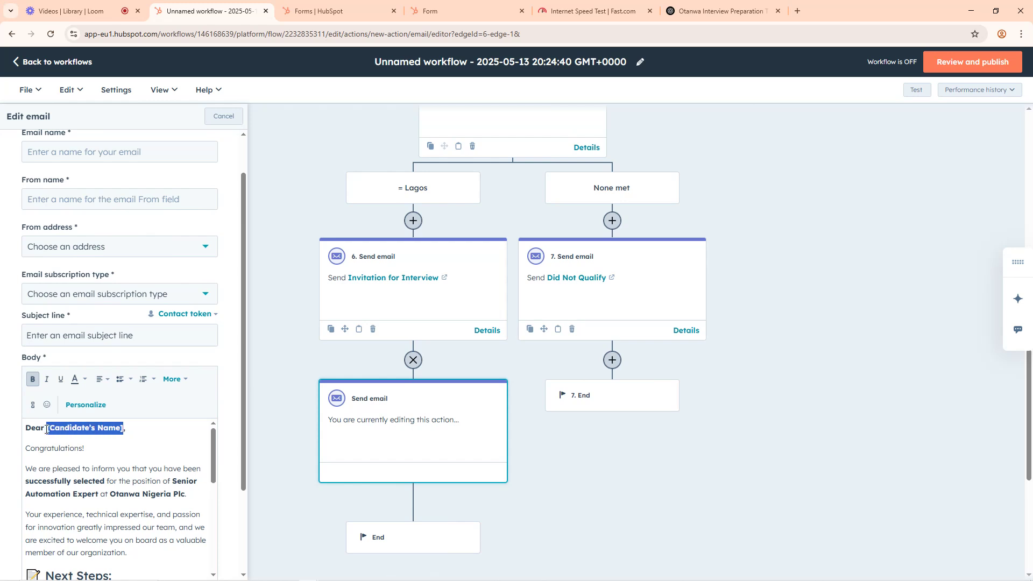
{"action": "type", "text": "Can"}
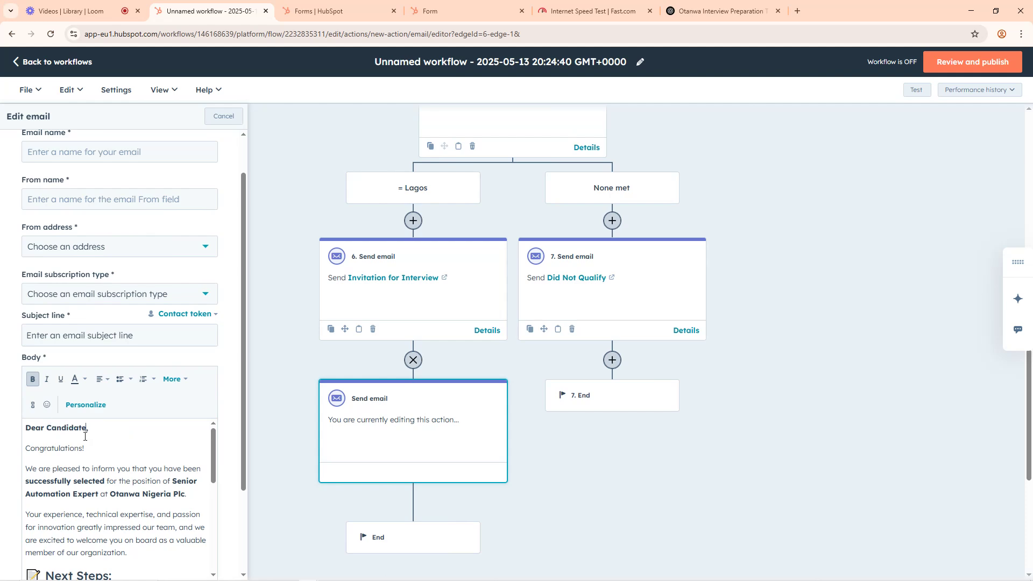
{"action": "scroll", "coordinate": [94, 444], "scroll_direction": "up", "scroll_amount": 2}
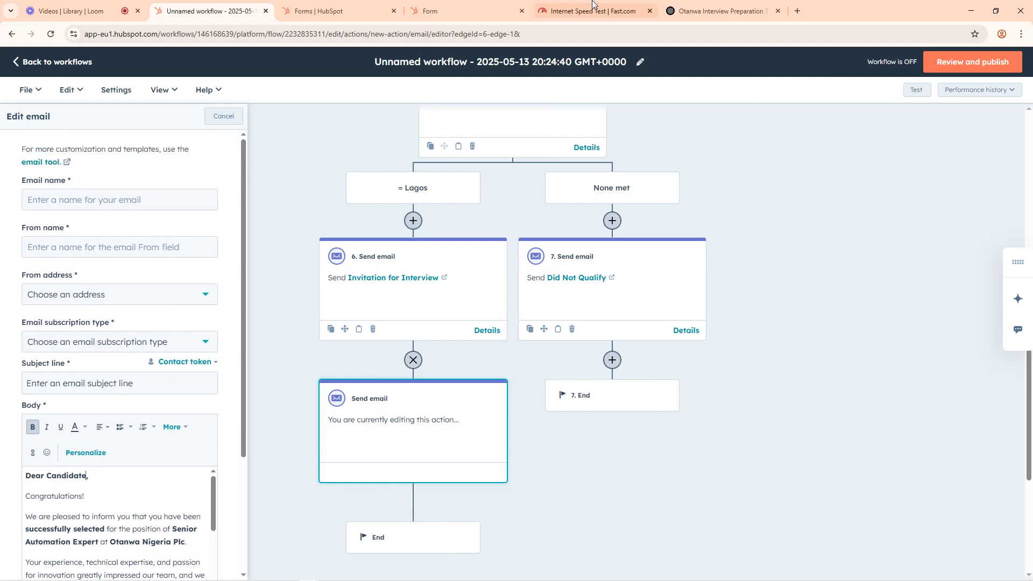
Step: Copy the subject "Offer of Employment – Senior Automation Expert at Otanwa Nigeria Plc" from the ChatGPT message into the HubSpot email's subject line
{"action": "left_click", "coordinate": [679, 7]}
{"action": "scroll", "coordinate": [521, 139], "scroll_direction": "up", "scroll_amount": 5}
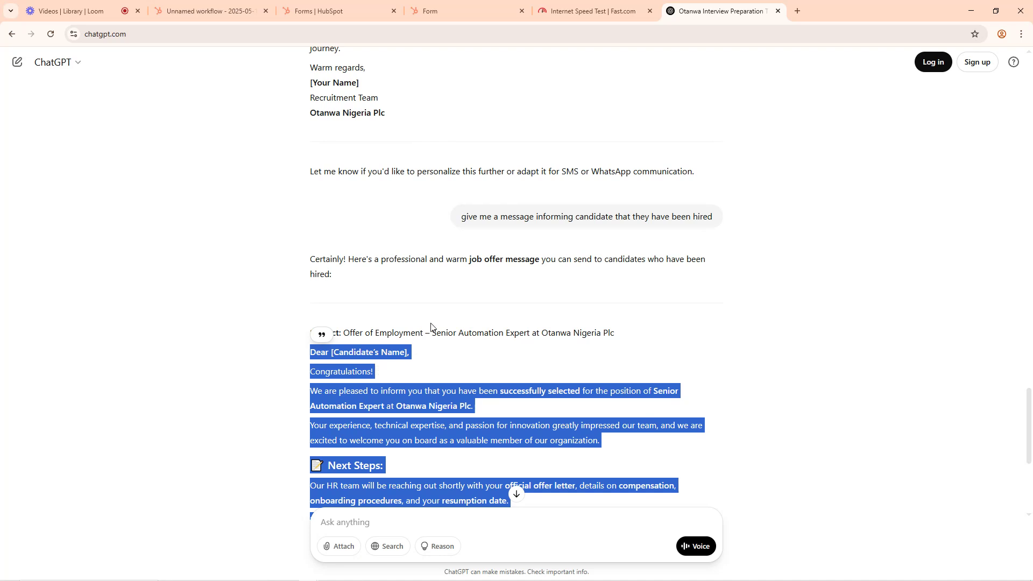
{"action": "left_click", "coordinate": [375, 304]}
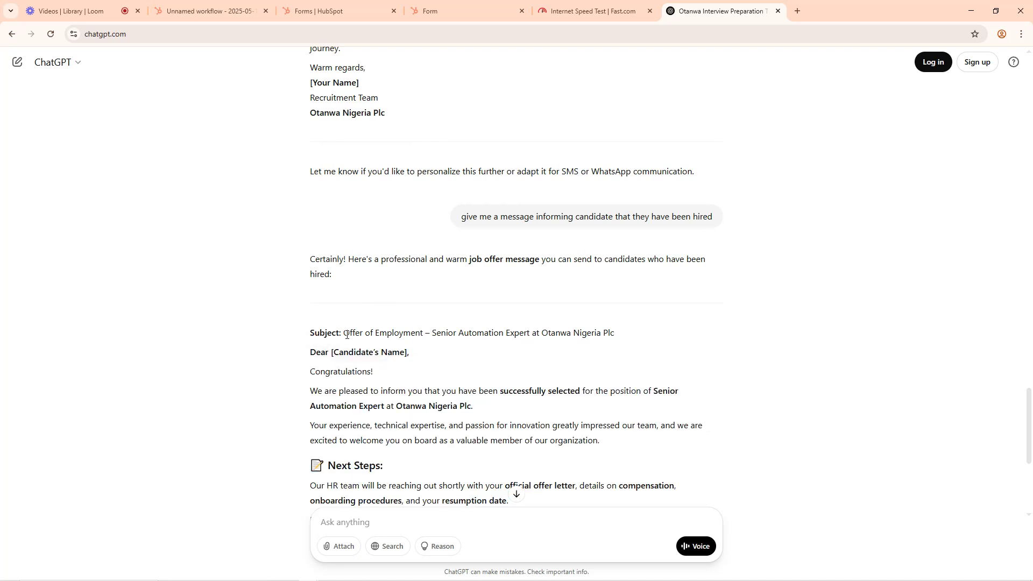
{"action": "left_click_drag", "start_coordinate": [345, 334], "coordinate": [614, 338]}
{"action": "key", "text": "ctrl+c"}
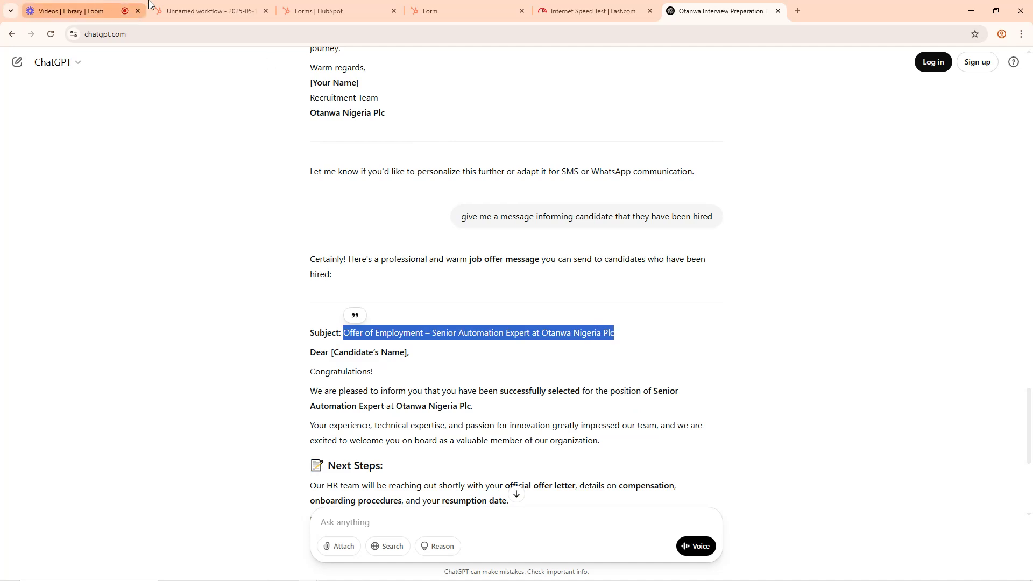
{"action": "left_click", "coordinate": [206, 6]}
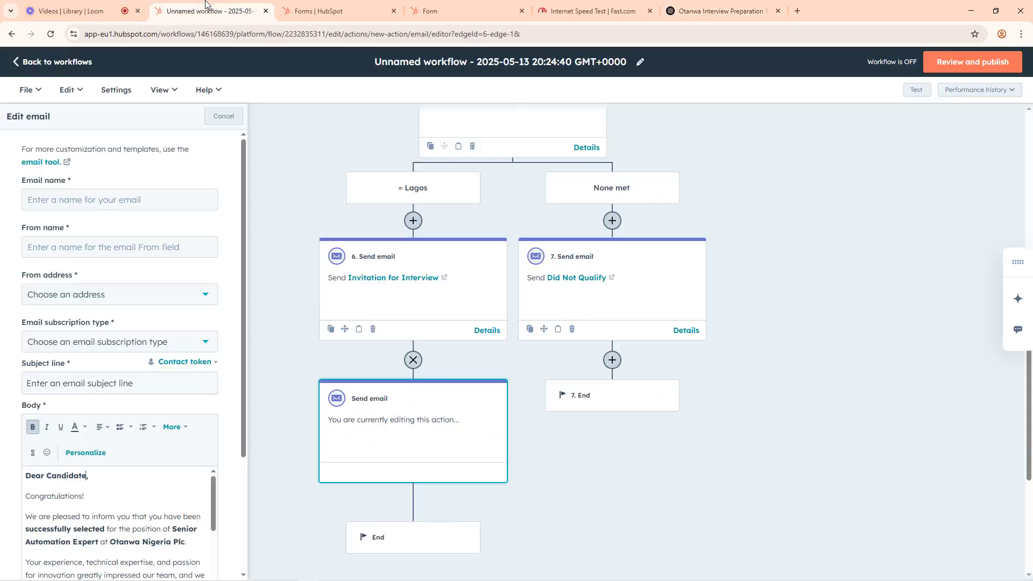
{"action": "left_click", "coordinate": [67, 384]}
{"action": "key", "text": "ctrl+v"}
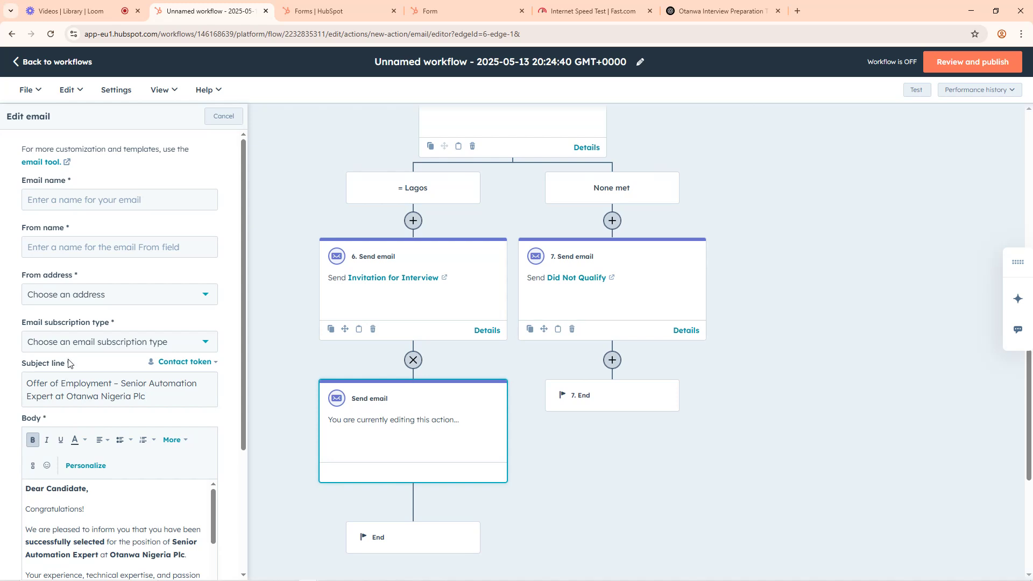
Step: Name the email "Hired Today" and set its from name to "Hired"
{"action": "left_click", "coordinate": [65, 200]}
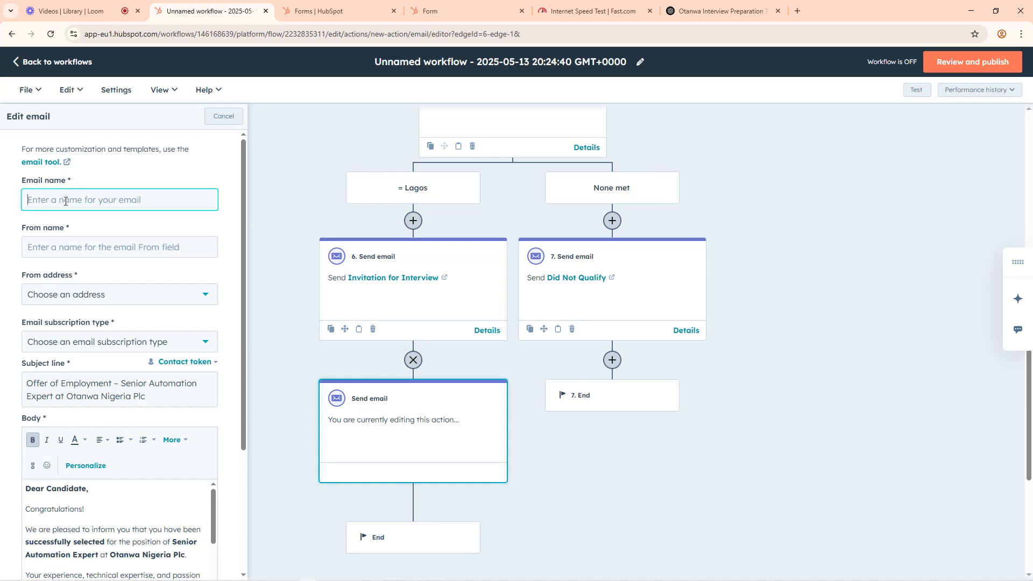
{"action": "type", "text": "Hired Today"}
{"action": "left_click", "coordinate": [100, 248]}
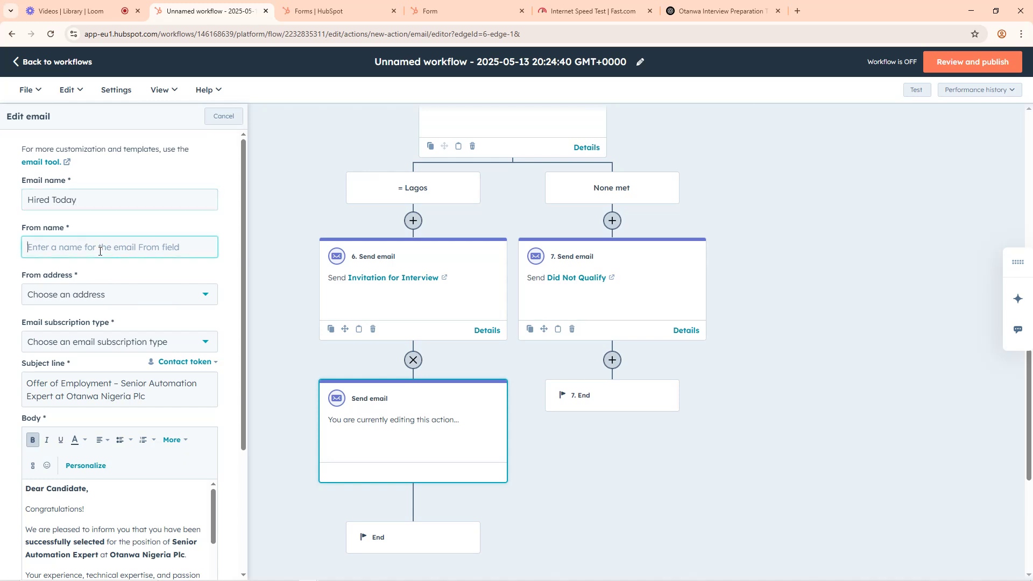
{"action": "type", "text": "Hired"}
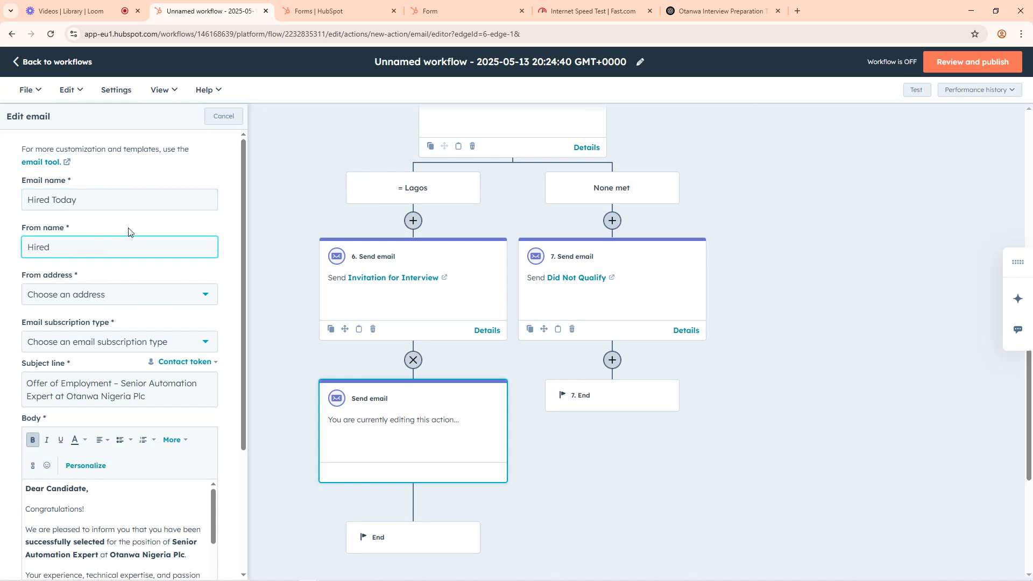
Step: Choose the support inbox as the from address and Marketing Email | Marketing Information as the email subscription type
{"action": "left_click", "coordinate": [129, 293]}
{"action": "left_click", "coordinate": [69, 387]}
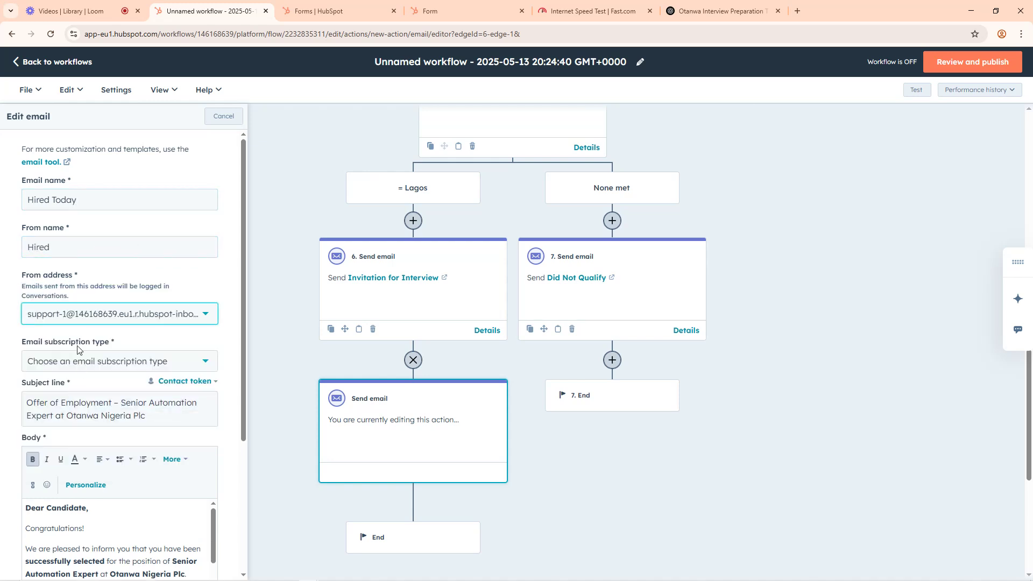
{"action": "left_click", "coordinate": [70, 362]}
{"action": "left_click", "coordinate": [69, 387]}
Step: Set the email footer to (default) and save the Hired Today email
{"action": "scroll", "coordinate": [185, 254], "scroll_direction": "down", "scroll_amount": 3}
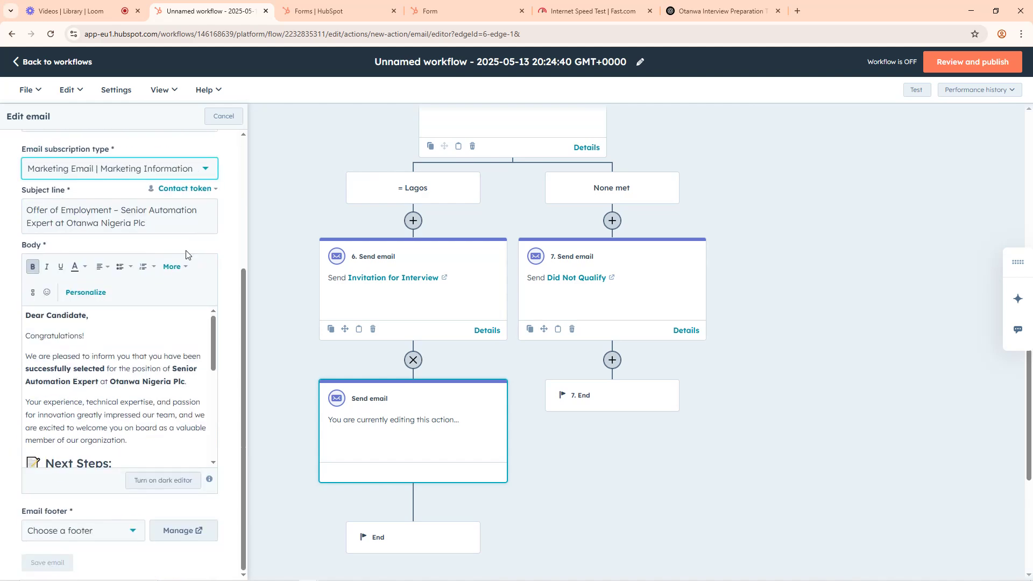
{"action": "scroll", "coordinate": [118, 387], "scroll_direction": "down", "scroll_amount": 3}
{"action": "left_click", "coordinate": [73, 531]}
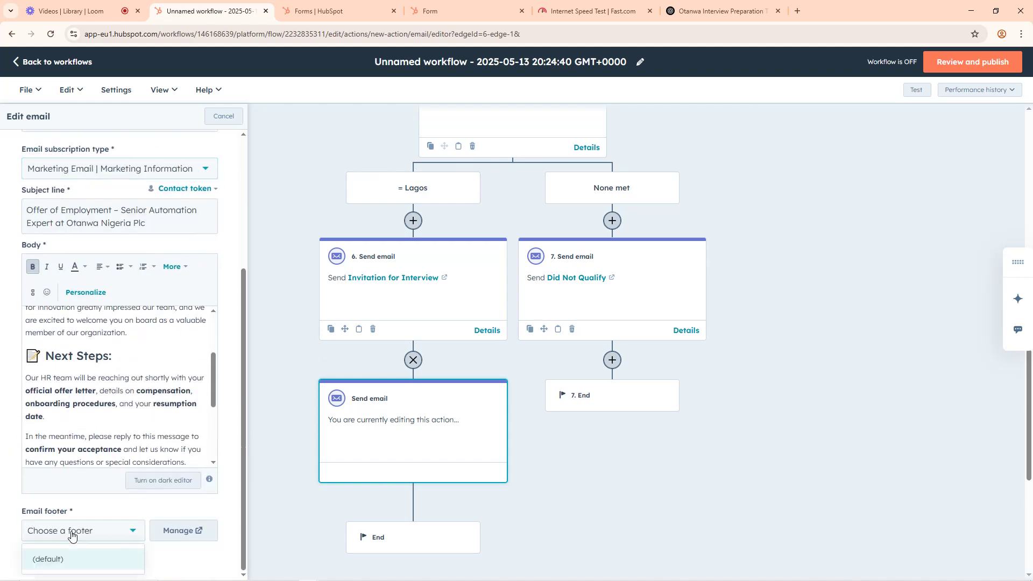
{"action": "left_click", "coordinate": [68, 559]}
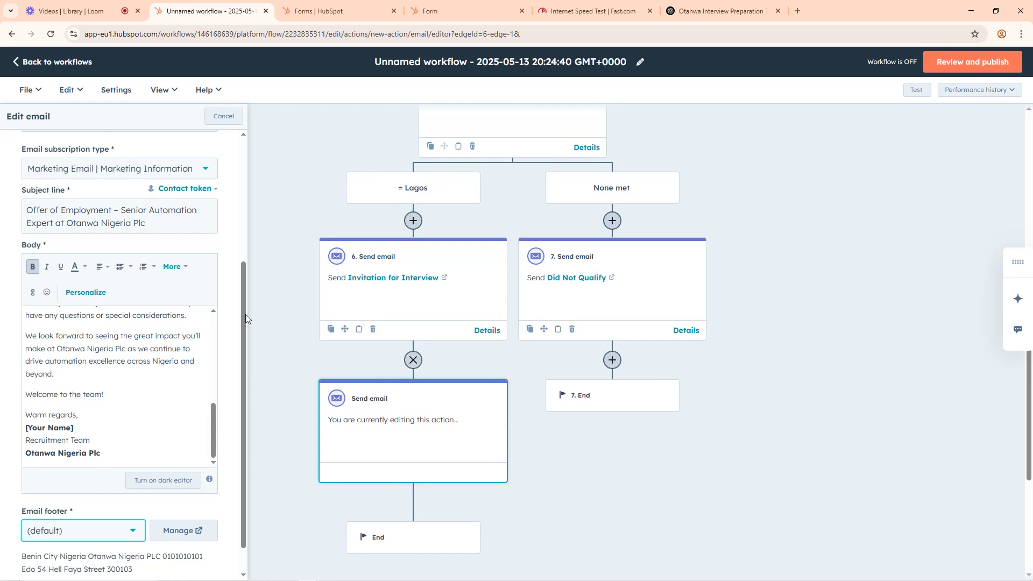
{"action": "scroll", "coordinate": [246, 314], "scroll_direction": "down", "scroll_amount": 1}
{"action": "left_click", "coordinate": [48, 563]}
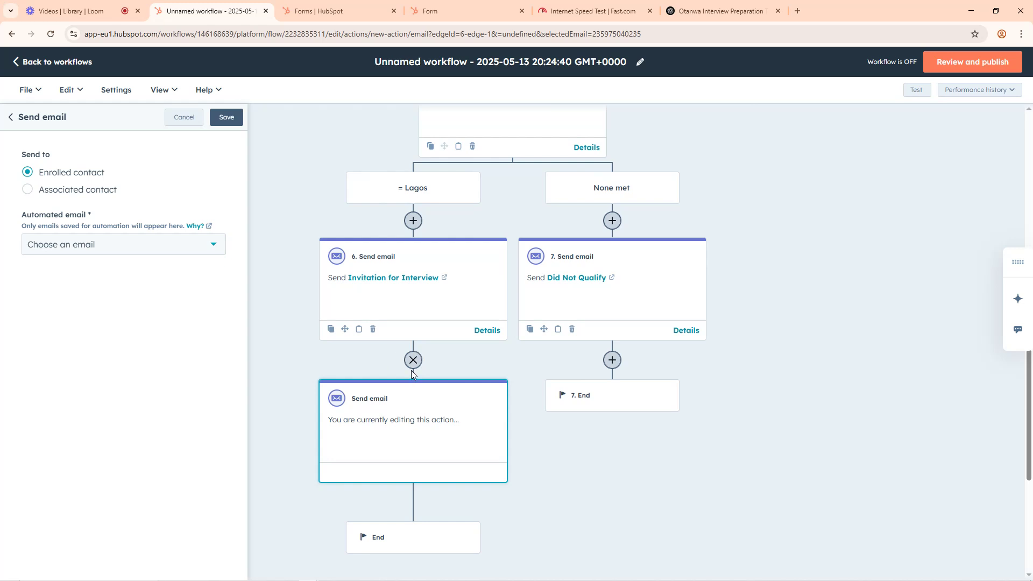
{"action": "left_click", "coordinate": [78, 247]}
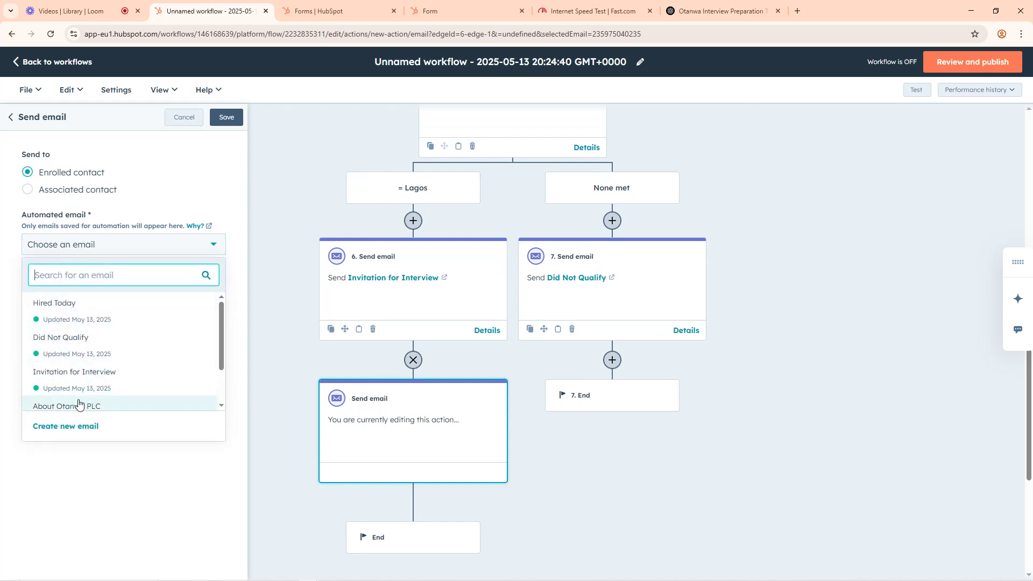
{"action": "scroll", "coordinate": [78, 399], "scroll_direction": "down", "scroll_amount": 1}
{"action": "scroll", "coordinate": [73, 372], "scroll_direction": "up", "scroll_amount": 1}
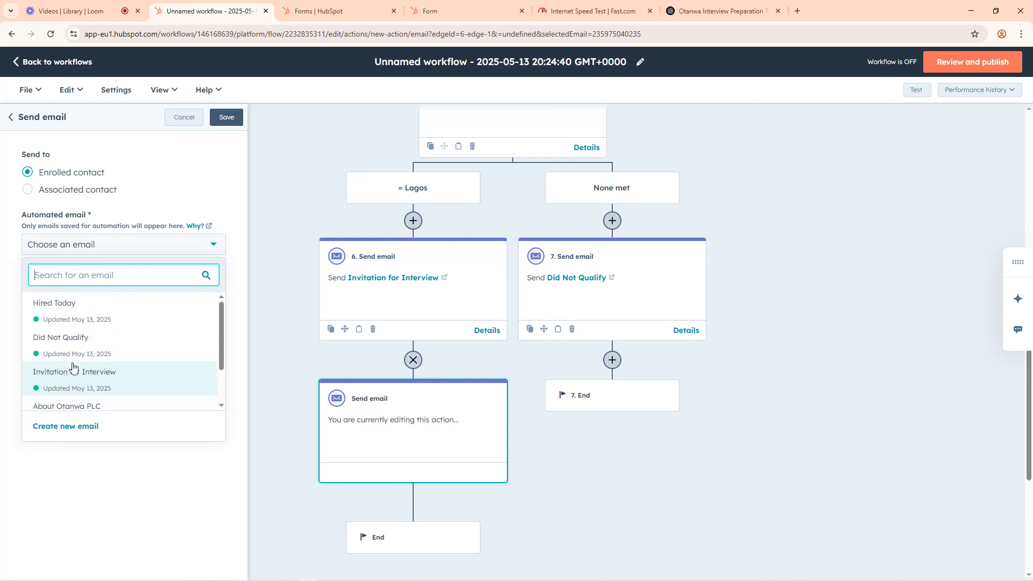
{"action": "left_click", "coordinate": [278, 178]}
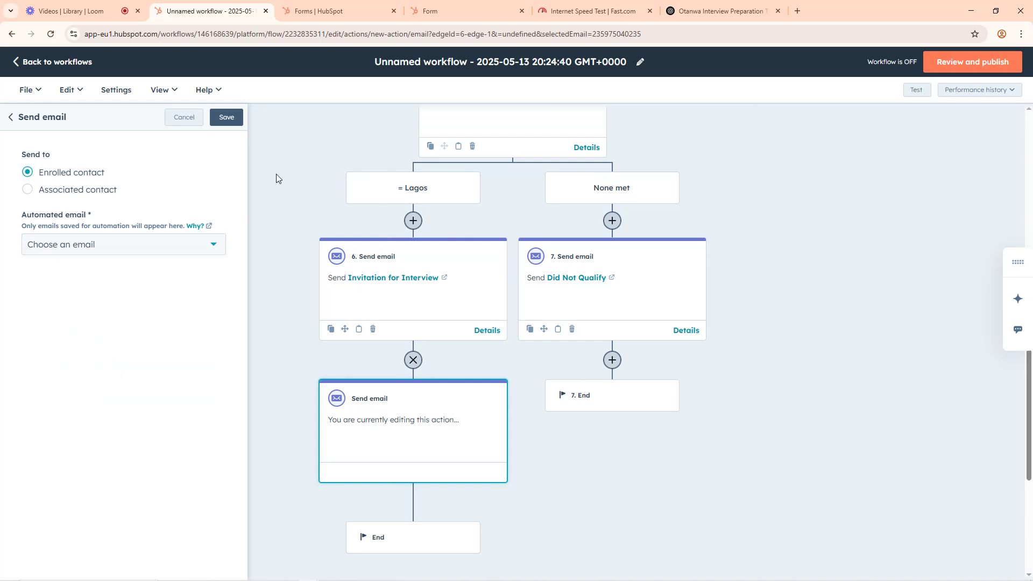
Step: Reload the workflow page, select "Hired Today" as the automated email for the Lagos branch action, and save the action
{"action": "key", "text": "F5"}
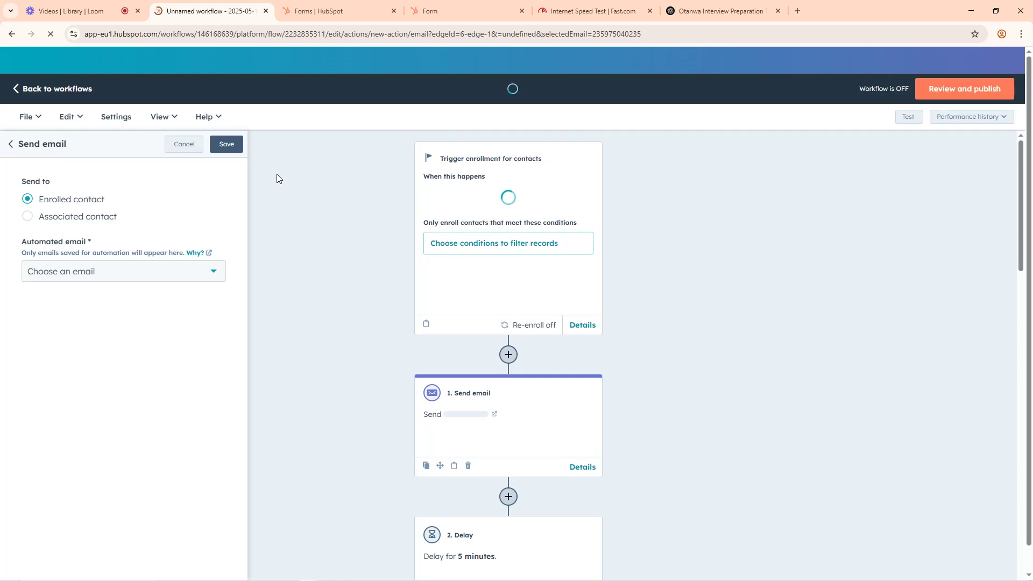
{"action": "scroll", "coordinate": [488, 424], "scroll_direction": "down", "scroll_amount": 10}
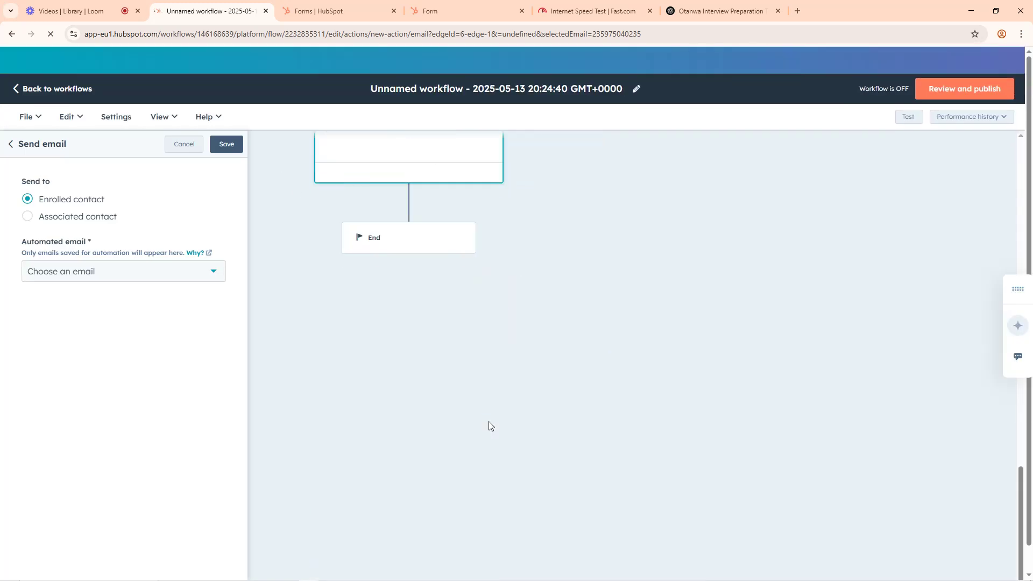
{"action": "left_click", "coordinate": [101, 249]}
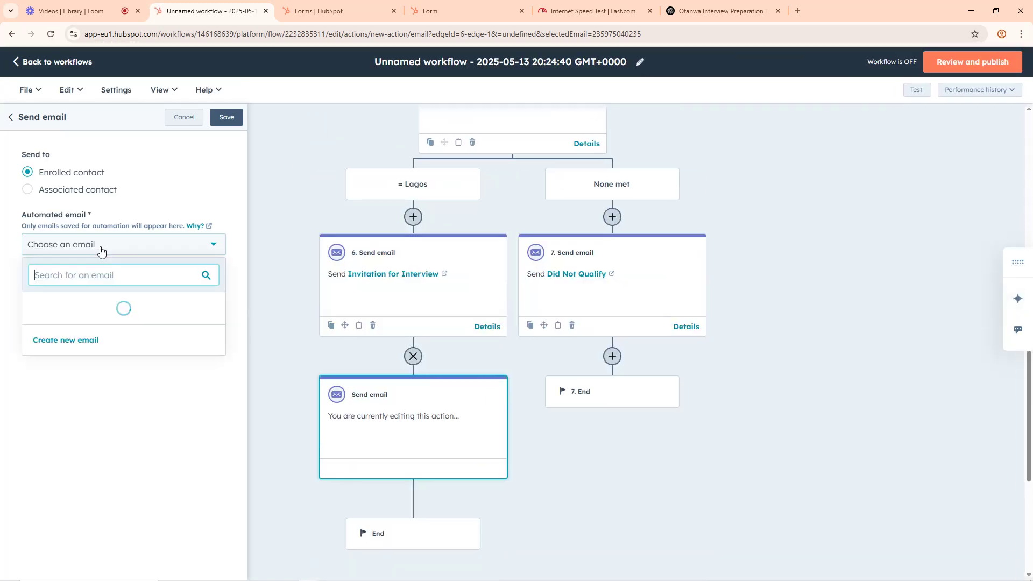
{"action": "left_click", "coordinate": [69, 312]}
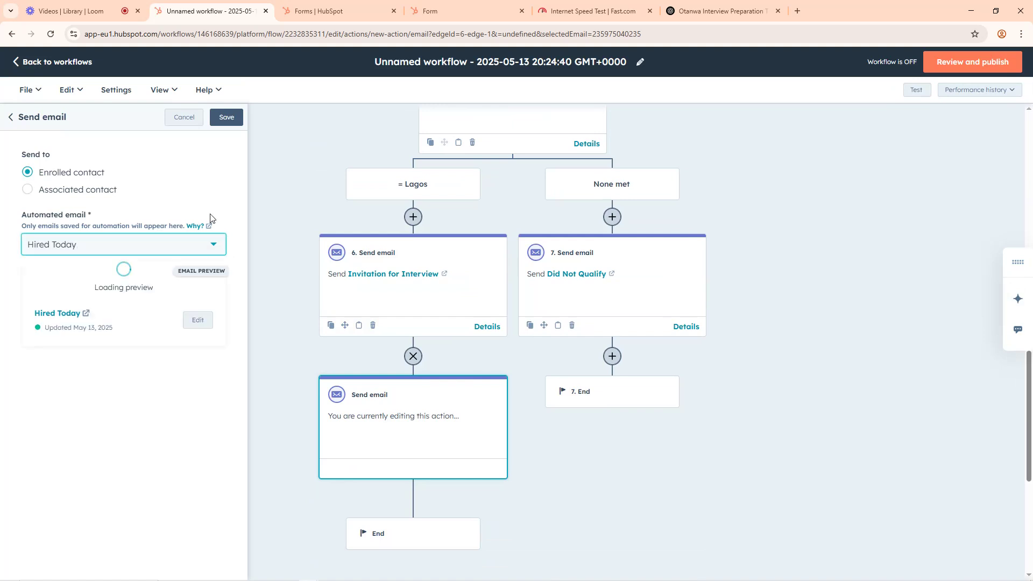
{"action": "left_click", "coordinate": [228, 121]}
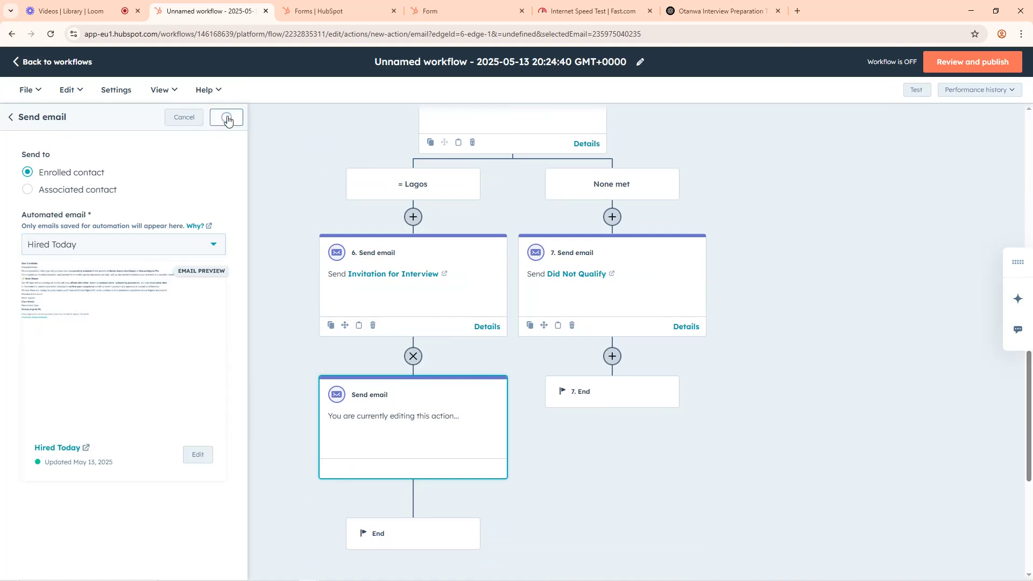
{"action": "left_click", "coordinate": [103, 3]}
{"action": "left_click", "coordinate": [207, 11]}
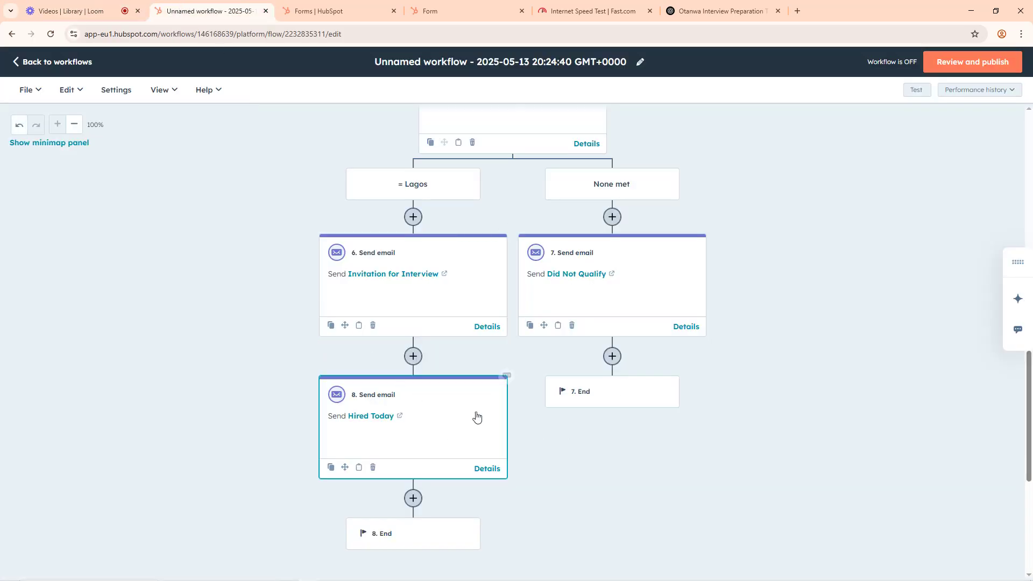
{"action": "scroll", "coordinate": [414, 288], "scroll_direction": "up", "scroll_amount": 1}
{"action": "scroll", "coordinate": [414, 288], "scroll_direction": "up", "scroll_amount": 5}
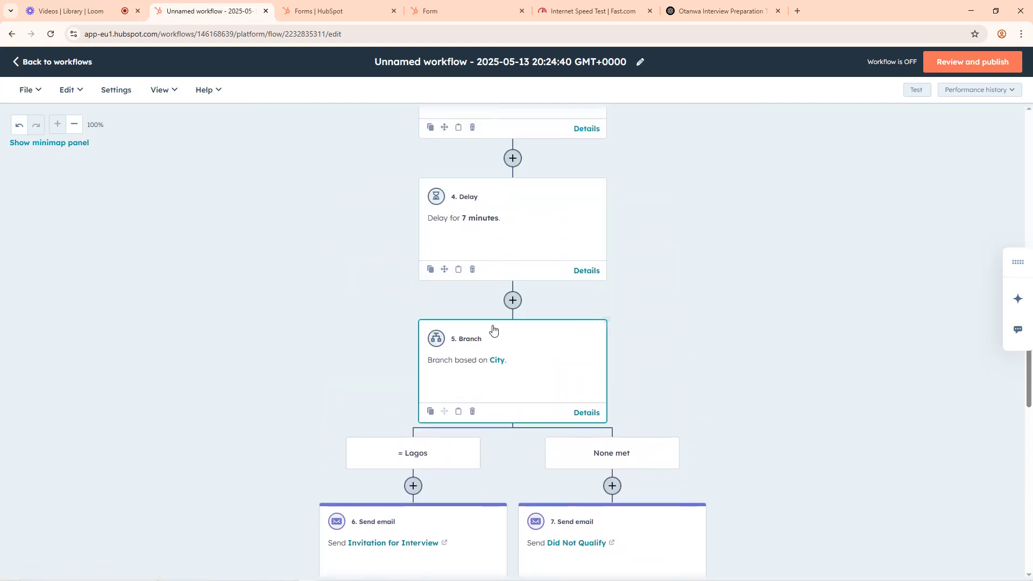
{"action": "scroll", "coordinate": [468, 342], "scroll_direction": "down", "scroll_amount": 5}
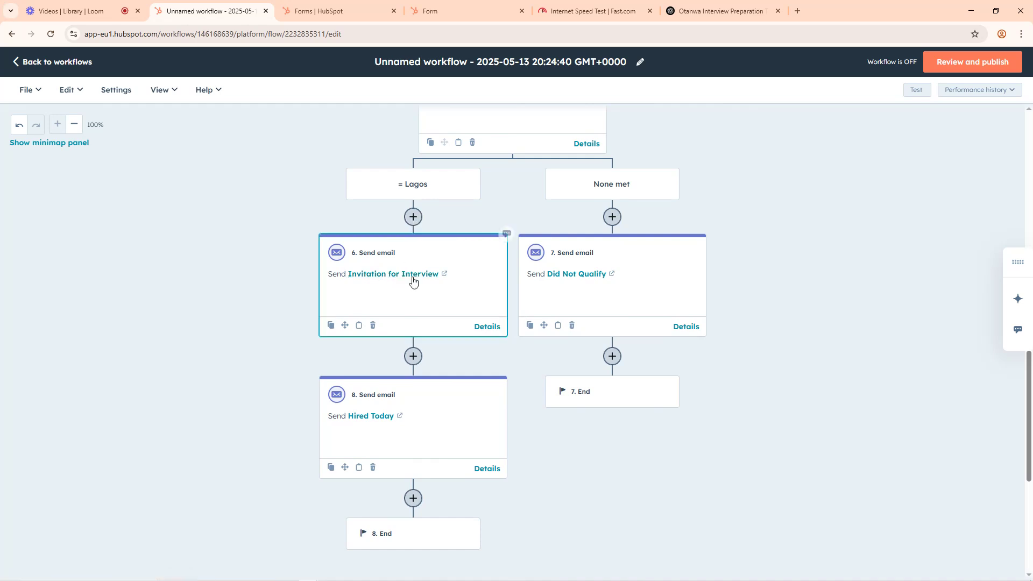
Step: Insert a delay for a set amount of time of 8 minutes between the Invitation for Interview and Hired Today emails and save it
{"action": "left_click", "coordinate": [413, 357]}
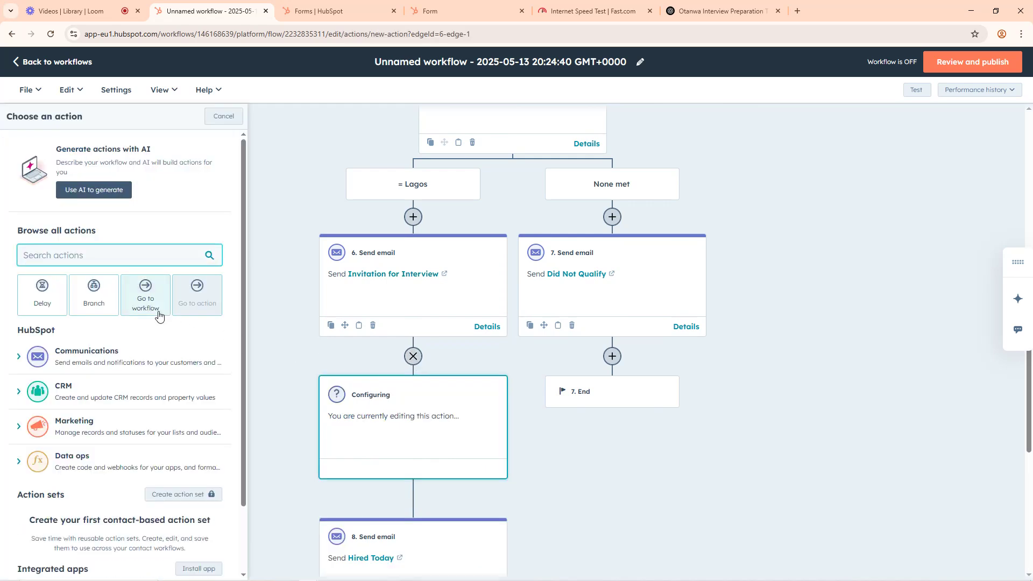
{"action": "left_click", "coordinate": [49, 298]}
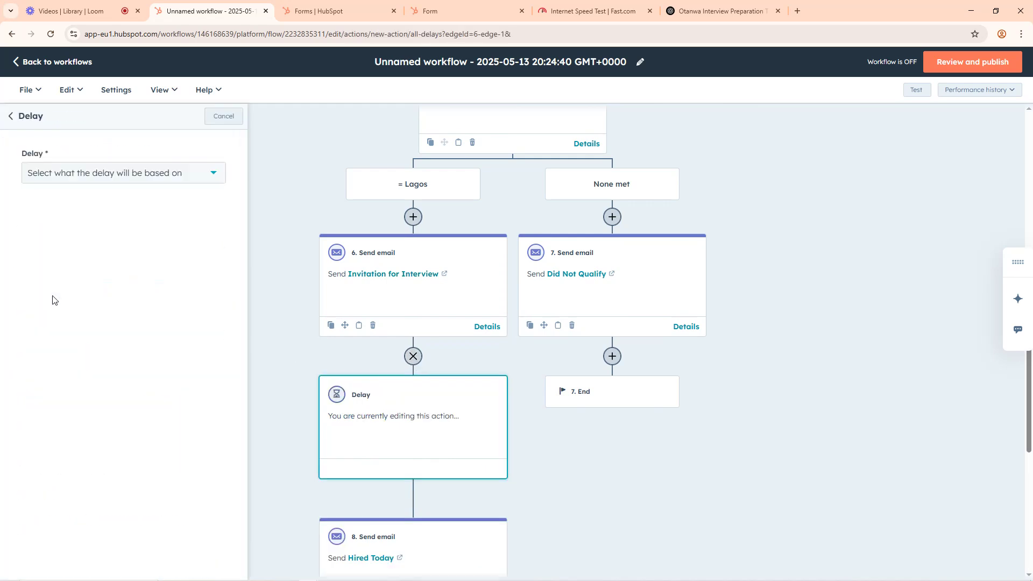
{"action": "left_click", "coordinate": [81, 174]}
{"action": "scroll", "coordinate": [97, 282], "scroll_direction": "down", "scroll_amount": 1}
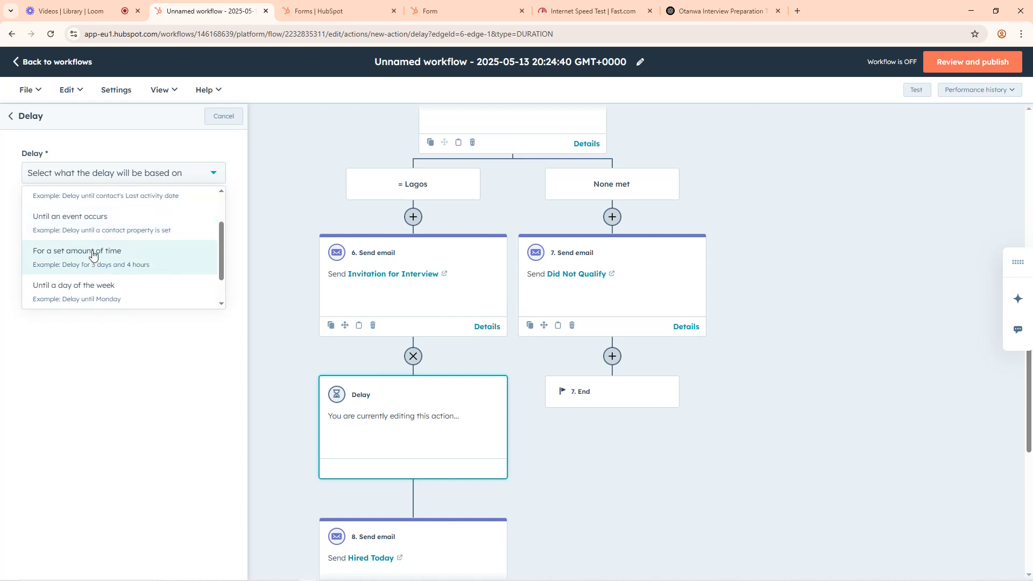
{"action": "left_click", "coordinate": [135, 250]}
{"action": "left_click", "coordinate": [182, 253]}
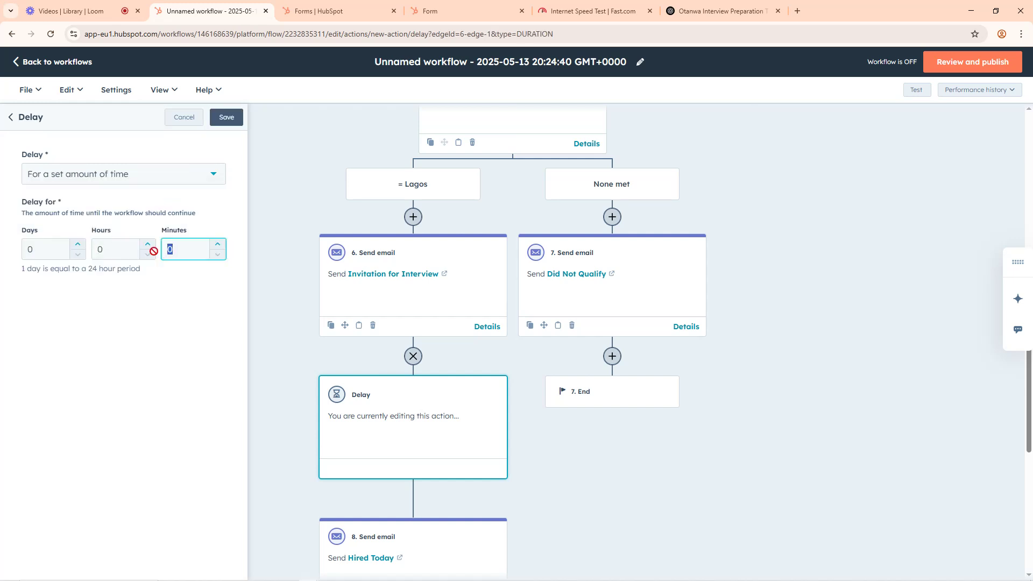
{"action": "type", "text": "8"}
{"action": "left_click", "coordinate": [225, 118]}
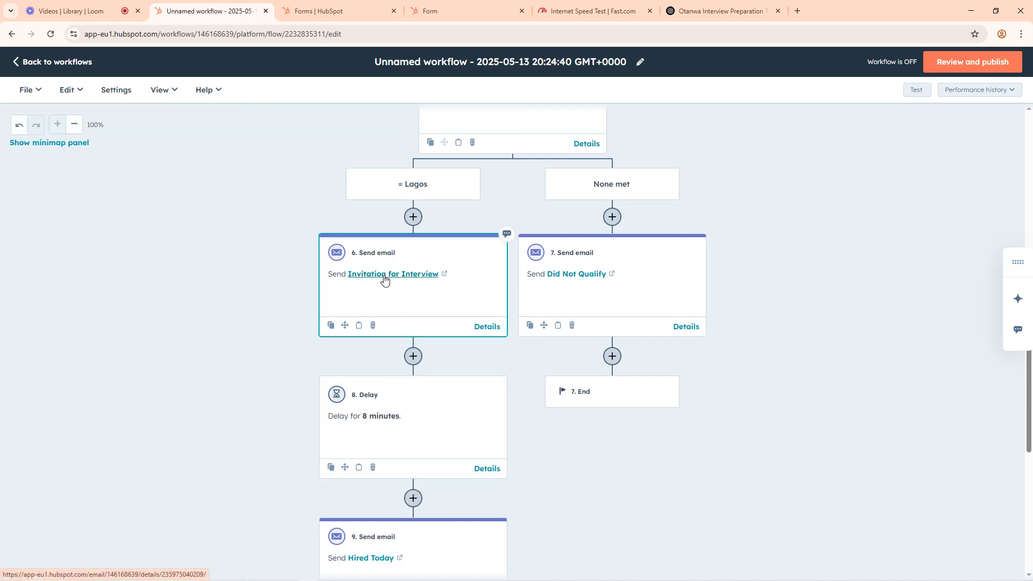
{"action": "scroll", "coordinate": [394, 483], "scroll_direction": "down", "scroll_amount": 1}
{"action": "scroll", "coordinate": [394, 482], "scroll_direction": "down", "scroll_amount": 3}
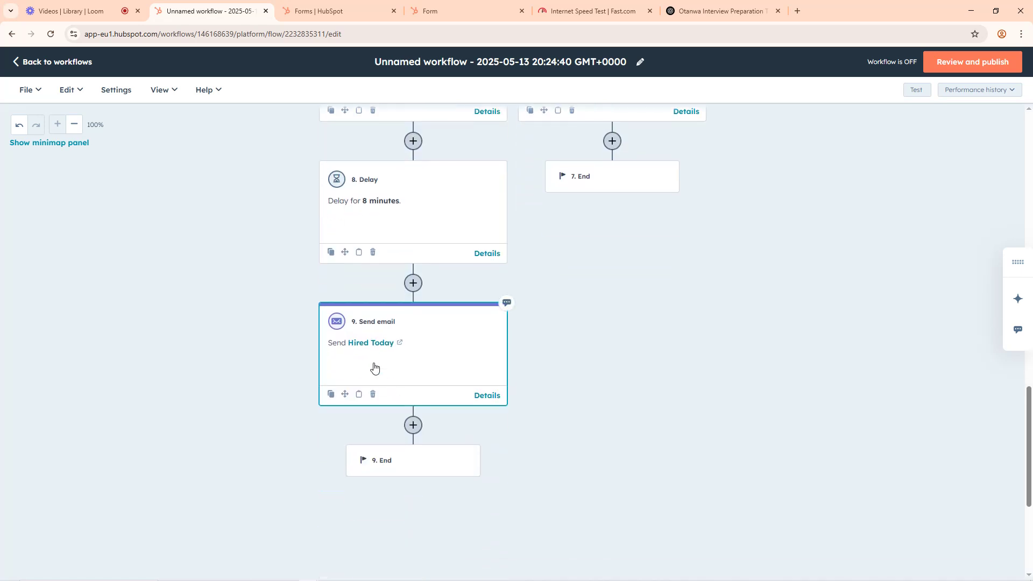
{"action": "scroll", "coordinate": [358, 307], "scroll_direction": "up", "scroll_amount": 1}
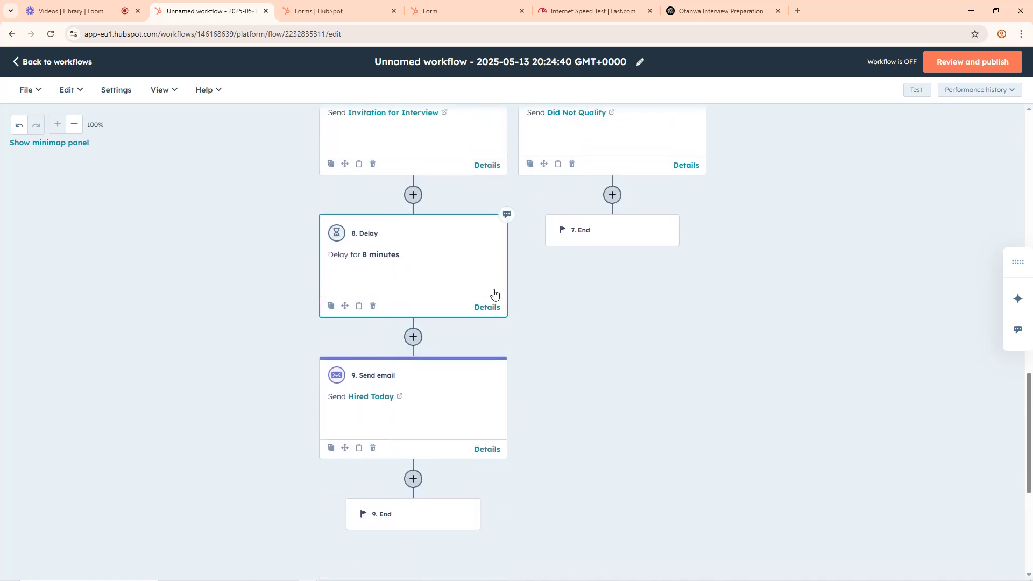
{"action": "scroll", "coordinate": [575, 355], "scroll_direction": "up", "scroll_amount": 4}
{"action": "scroll", "coordinate": [575, 354], "scroll_direction": "up", "scroll_amount": 1}
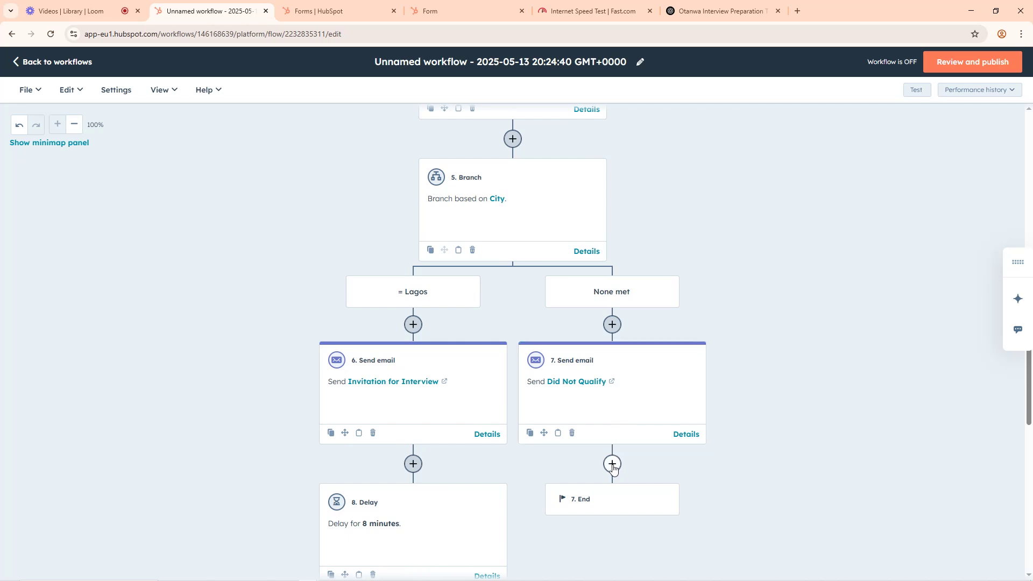
Step: Add a delay for a set amount of time of 9 minutes after the Did Not Qualify email in the None met branch and save it
{"action": "scroll", "coordinate": [615, 466], "scroll_direction": "down", "scroll_amount": 4}
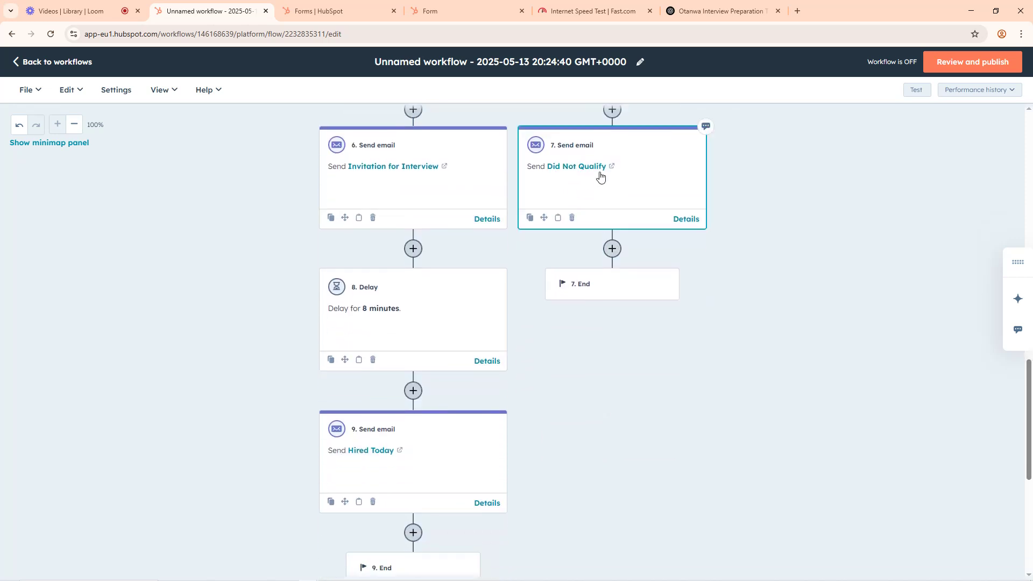
{"action": "left_click", "coordinate": [613, 249]}
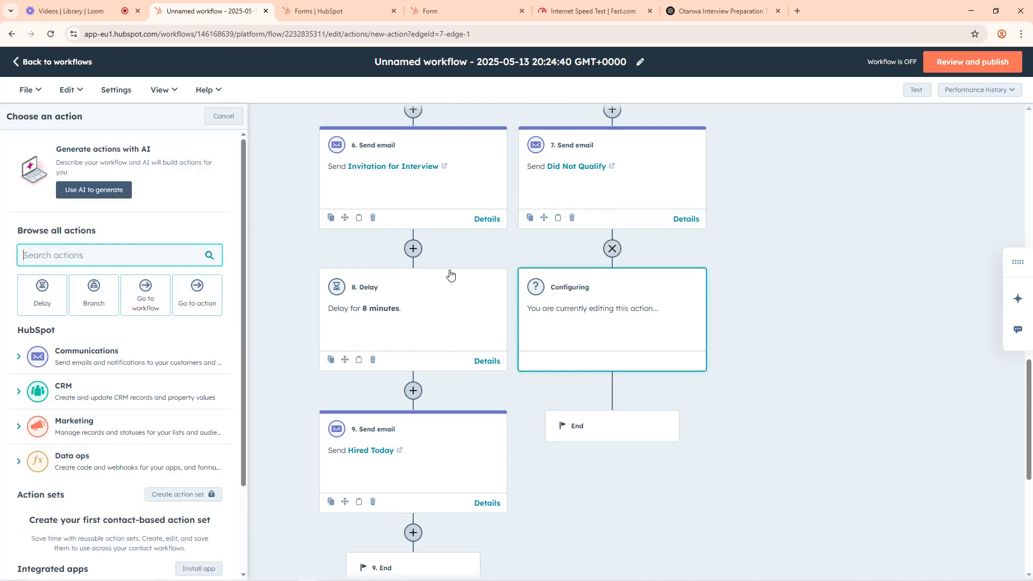
{"action": "left_click", "coordinate": [47, 302]}
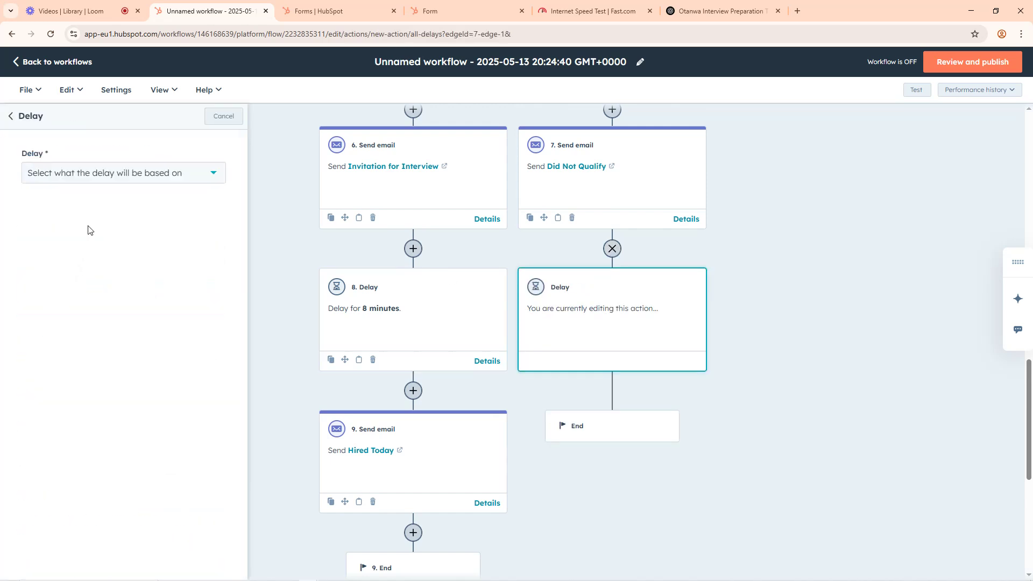
{"action": "left_click", "coordinate": [100, 179]}
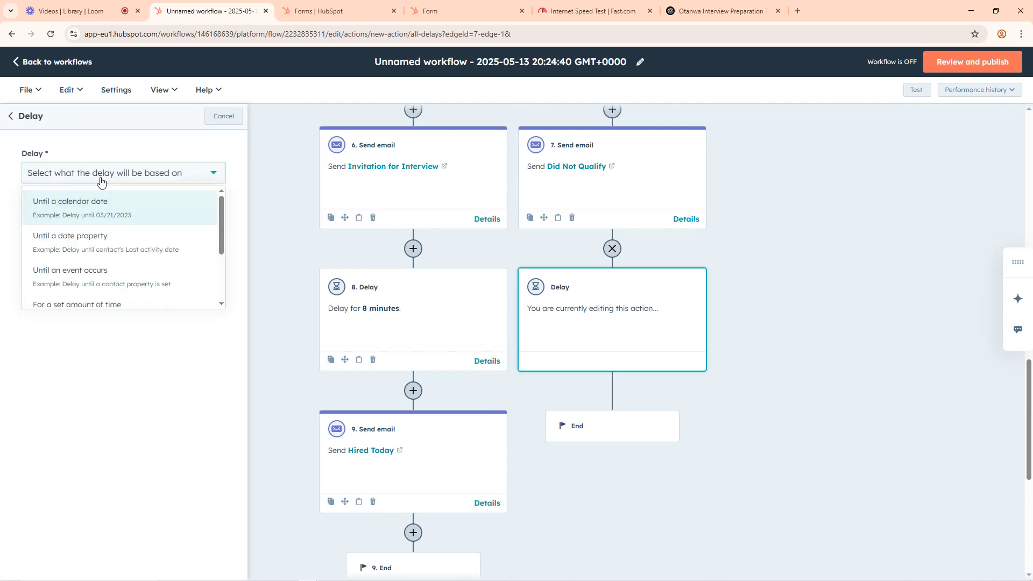
{"action": "scroll", "coordinate": [110, 260], "scroll_direction": "down", "scroll_amount": 2}
{"action": "left_click", "coordinate": [109, 259]}
{"action": "left_click", "coordinate": [170, 250]}
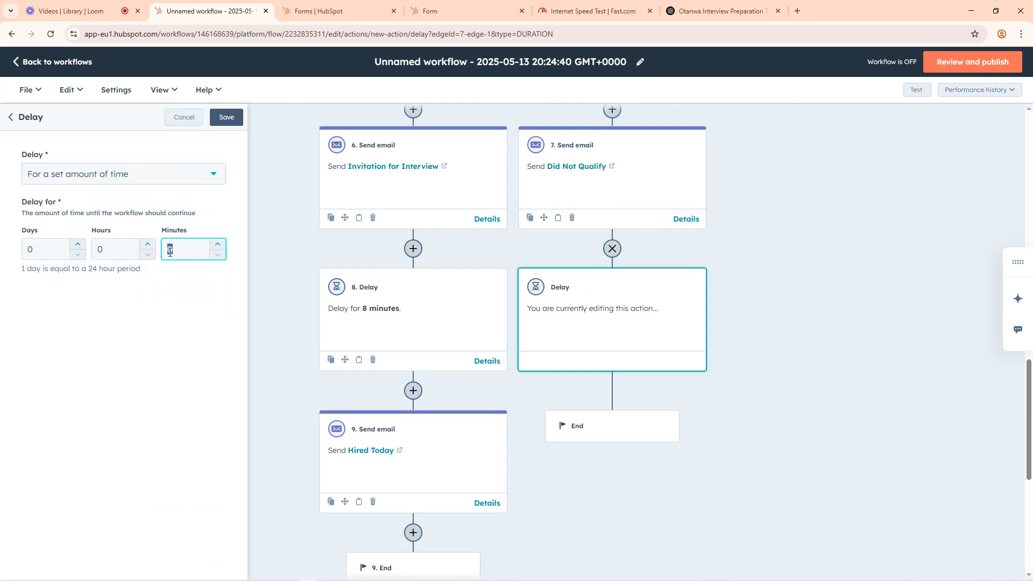
{"action": "left_click", "coordinate": [226, 118]}
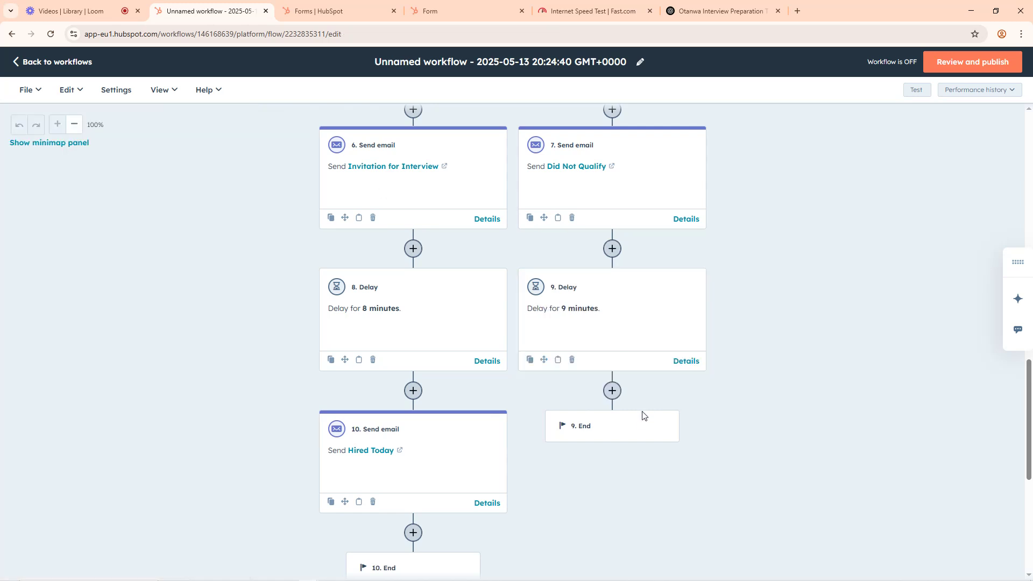
Step: Add a Send email action with the "Invitation for Interview" automated email after the 9-minute delay in the None met branch and save it
{"action": "left_click", "coordinate": [613, 393]}
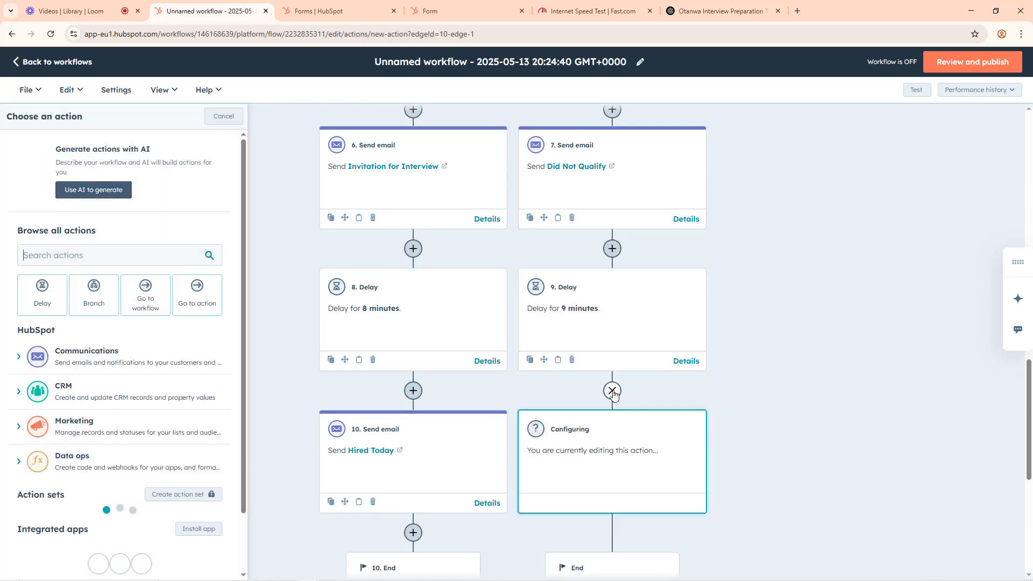
{"action": "left_click", "coordinate": [92, 356]}
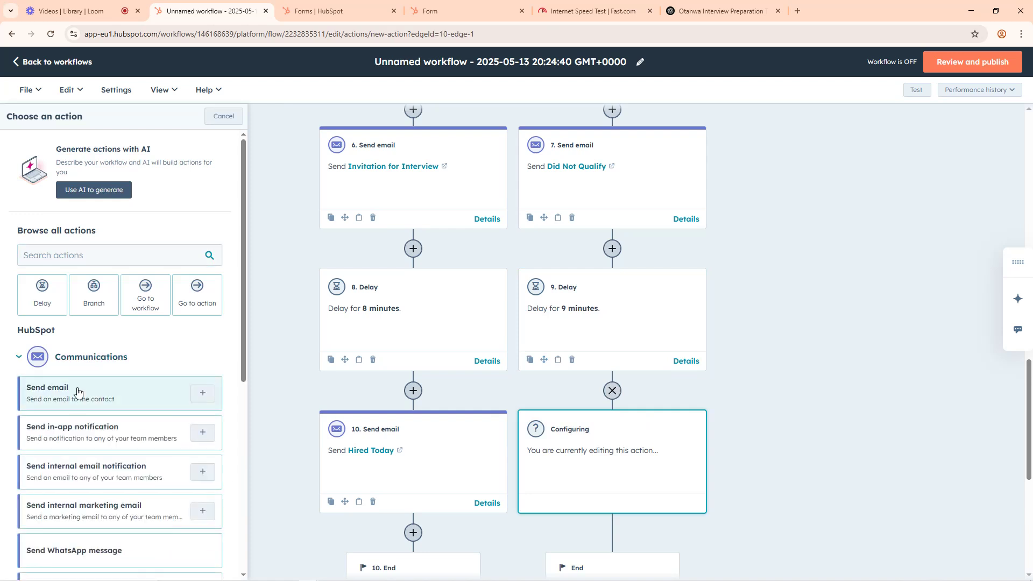
{"action": "left_click", "coordinate": [71, 389]}
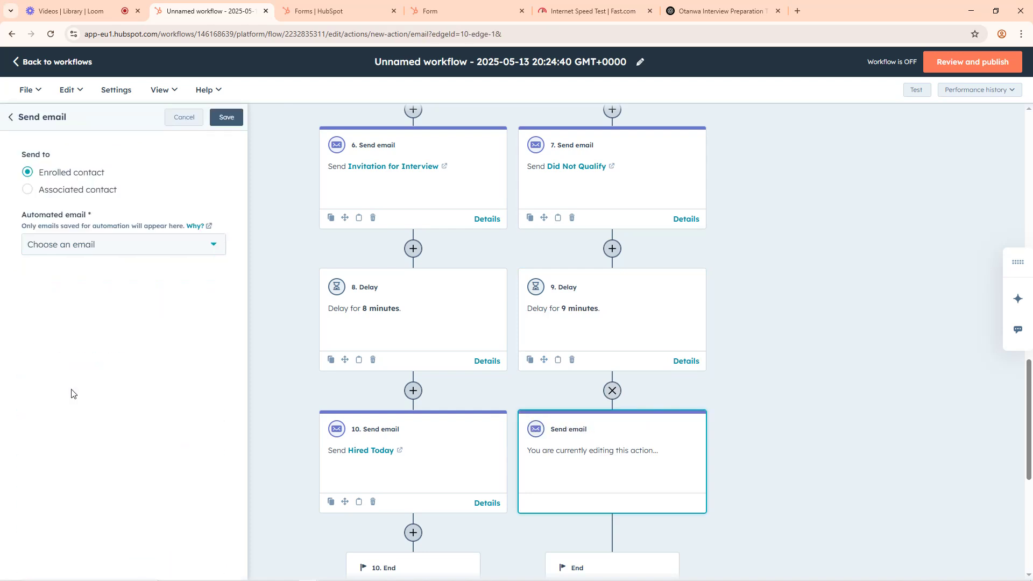
{"action": "left_click", "coordinate": [90, 245]}
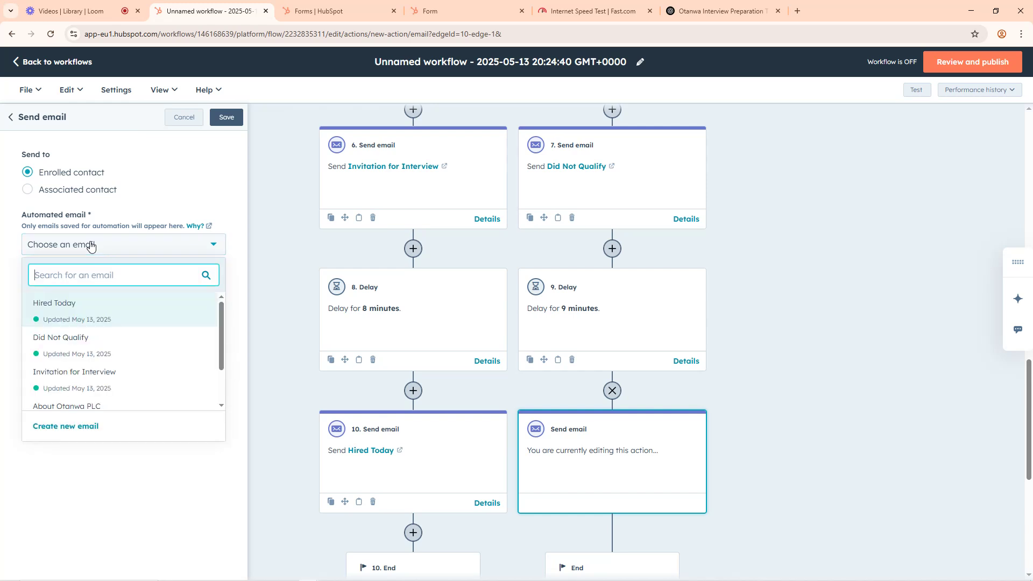
{"action": "left_click", "coordinate": [68, 380]}
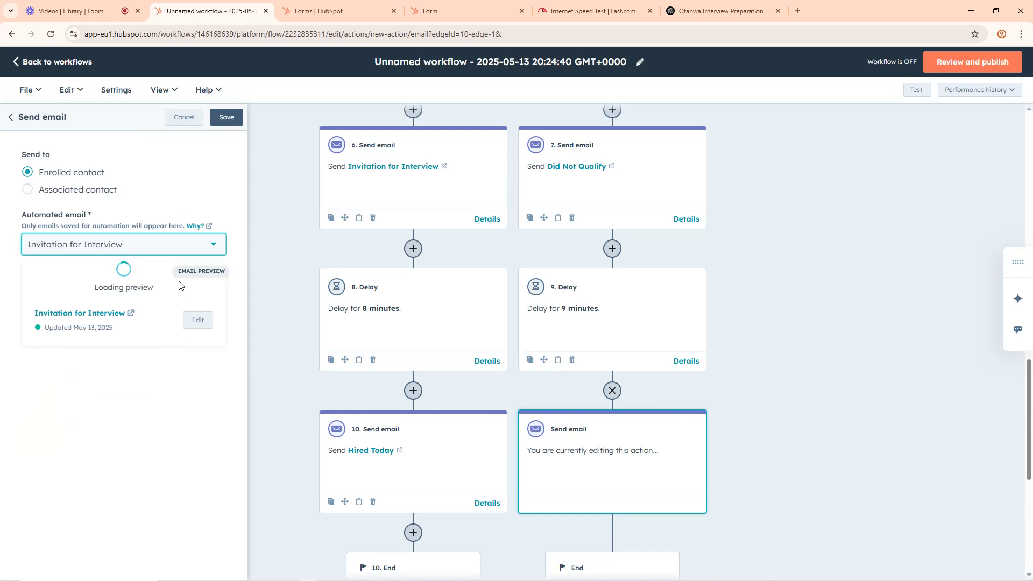
{"action": "left_click", "coordinate": [225, 117]}
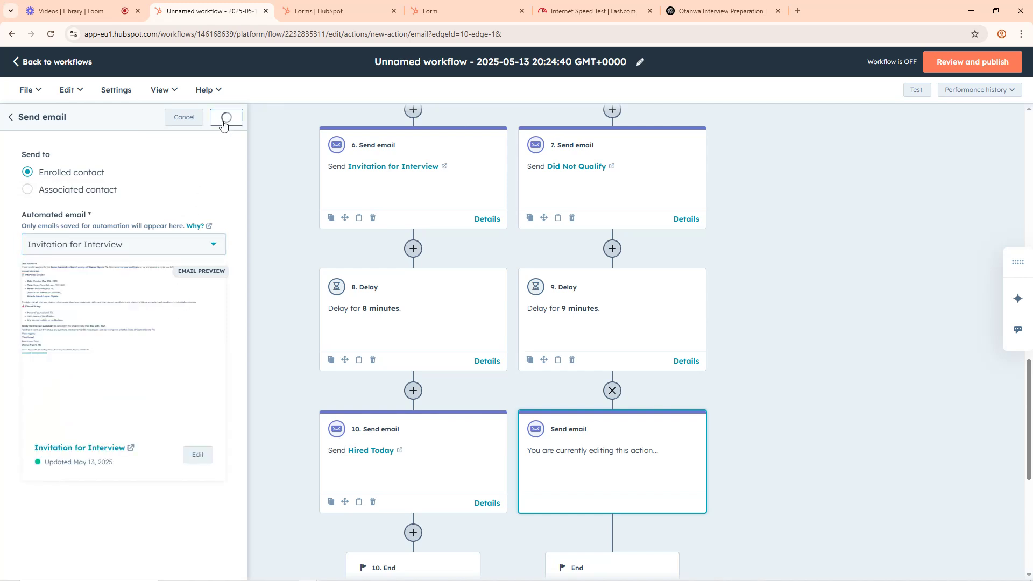
{"action": "scroll", "coordinate": [721, 408], "scroll_direction": "down", "scroll_amount": 4}
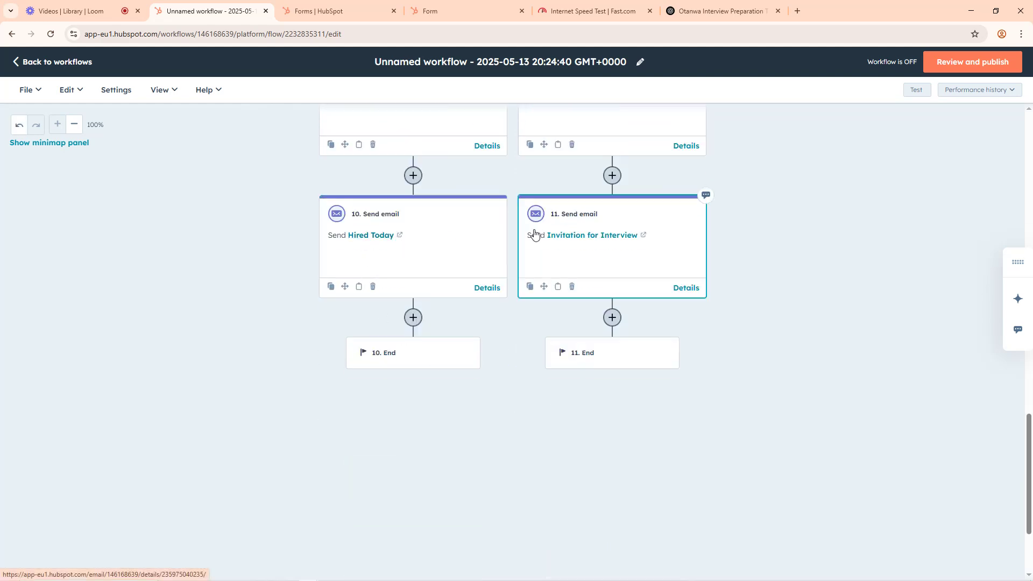
{"action": "scroll", "coordinate": [452, 258], "scroll_direction": "up", "scroll_amount": 5}
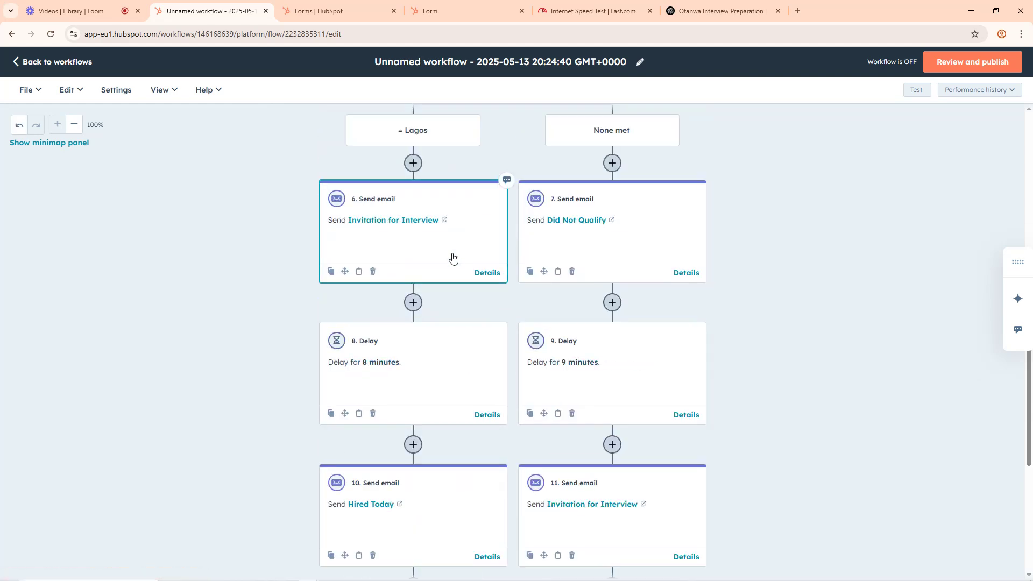
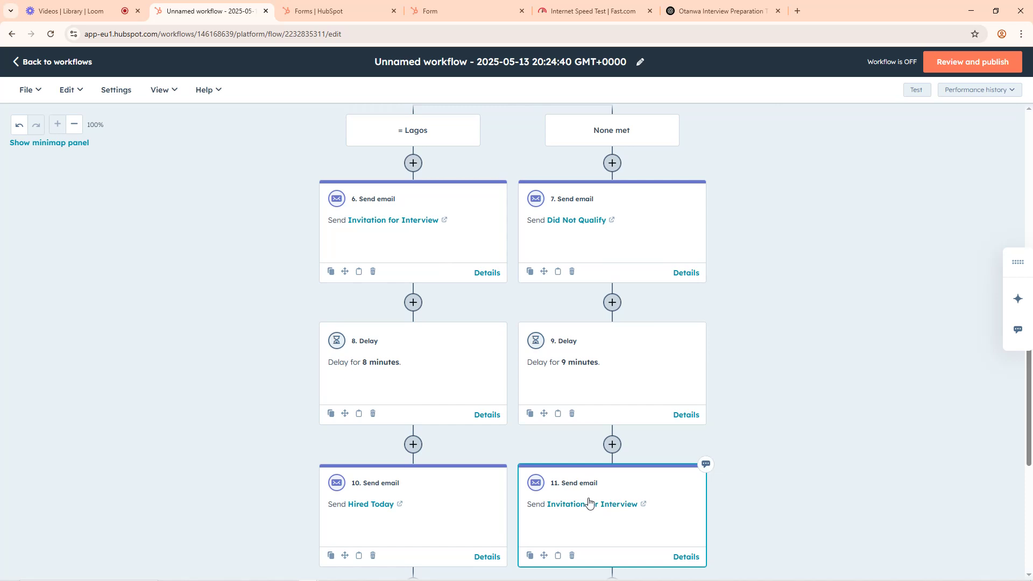
Step: Look over the finished branches, rename the workflow "Hiring Automation", and save the new name
{"action": "scroll", "coordinate": [705, 411], "scroll_direction": "down", "scroll_amount": 5}
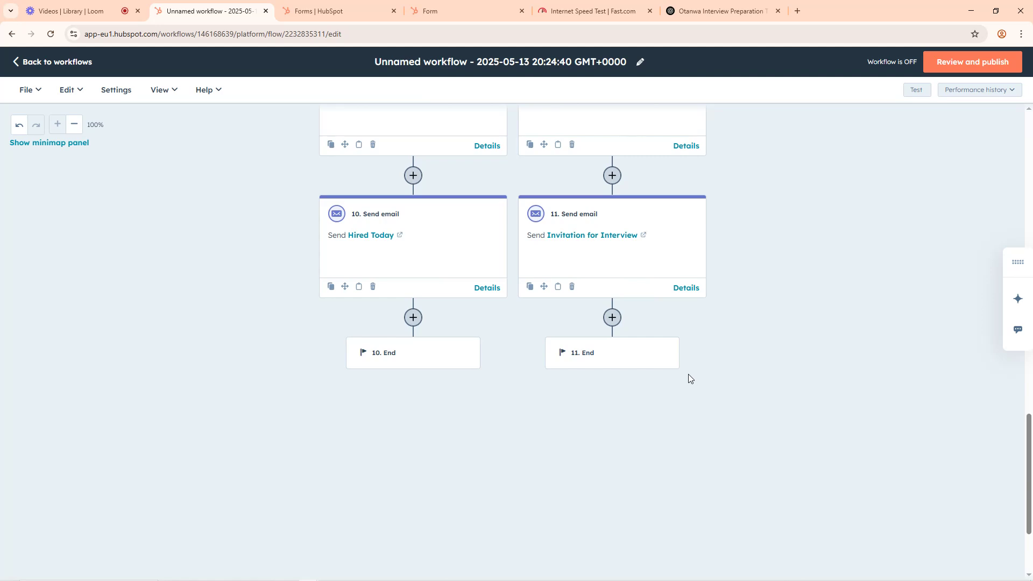
{"action": "scroll", "coordinate": [686, 374], "scroll_direction": "up", "scroll_amount": 7}
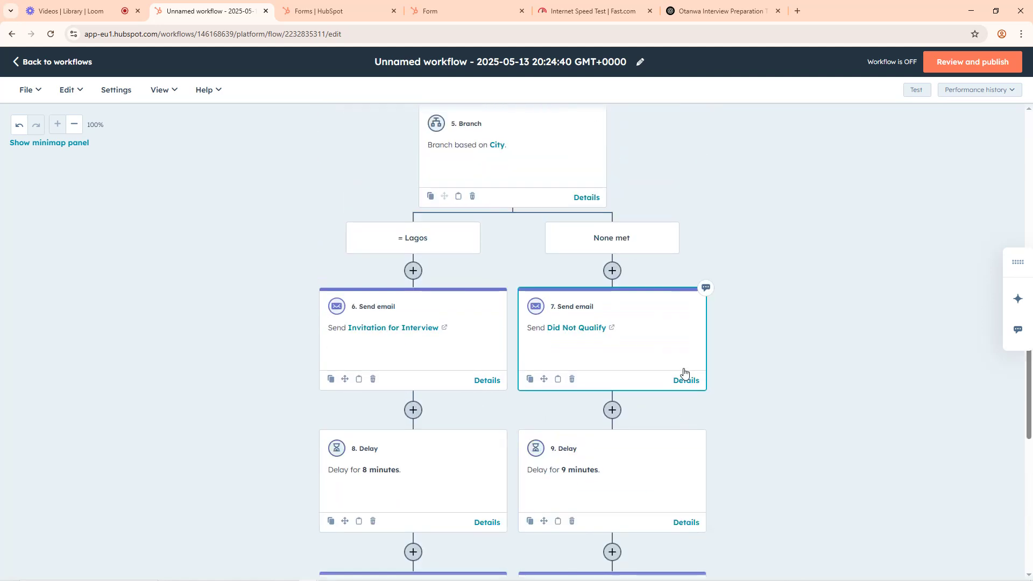
{"action": "scroll", "coordinate": [684, 373], "scroll_direction": "up", "scroll_amount": 15}
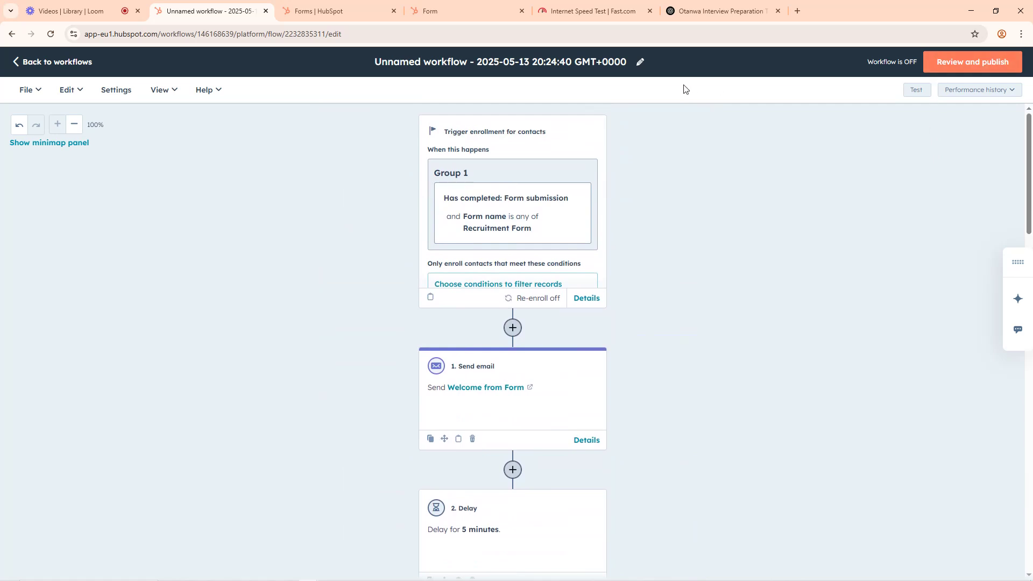
{"action": "left_click", "coordinate": [640, 62]}
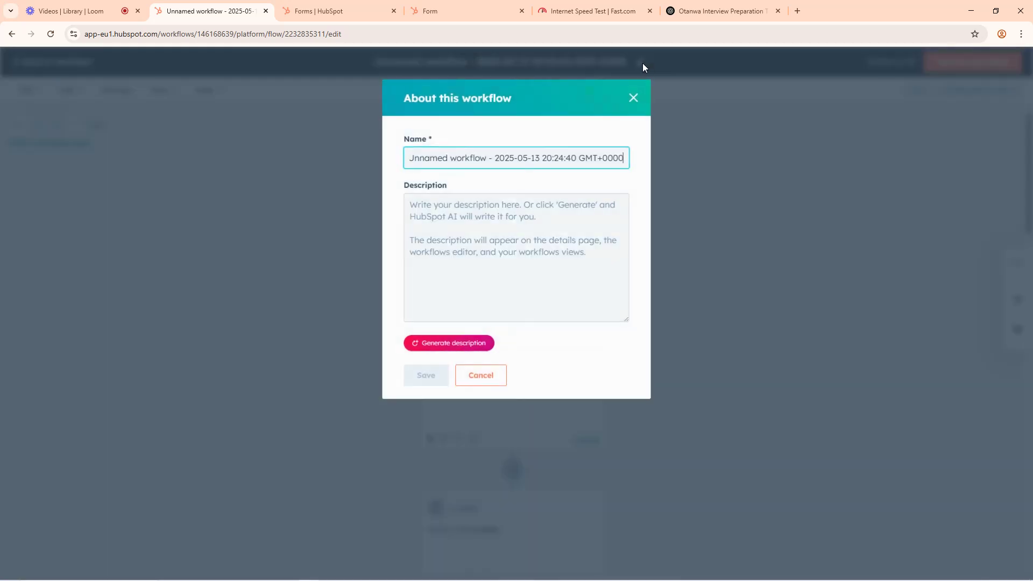
{"action": "triple_click", "coordinate": [581, 157]}
{"action": "type", "text": "Hiring Automation"}
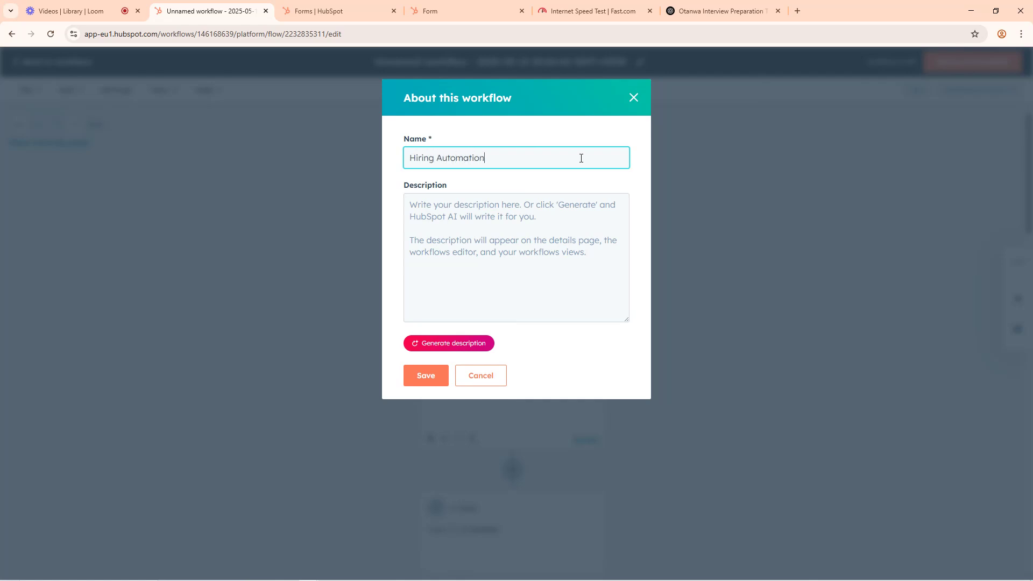
{"action": "left_click", "coordinate": [434, 371]}
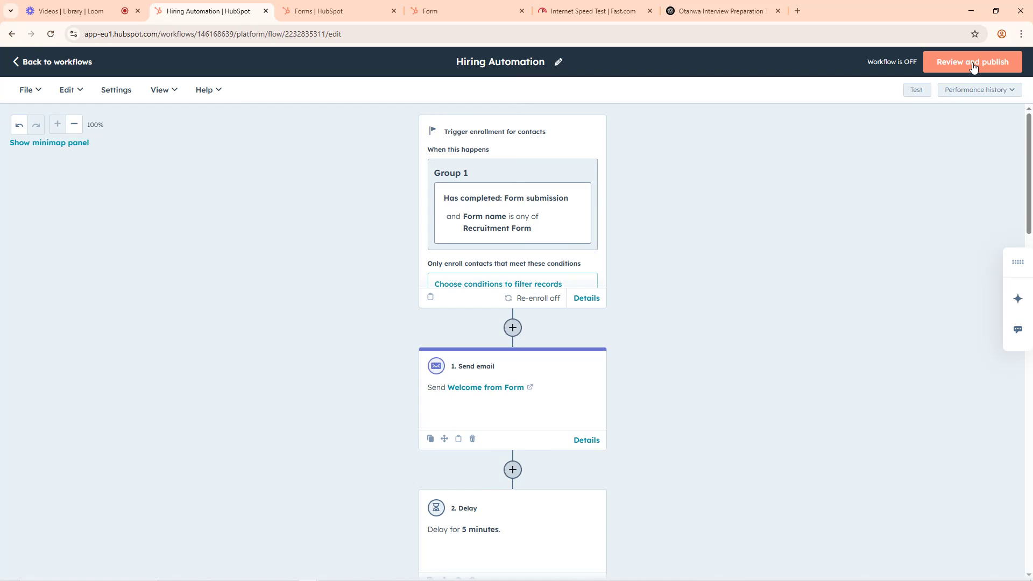
Step: Review the workflow's enrollment, timing, connections and details without changing any settings, and turn the workflow on
{"action": "left_click", "coordinate": [973, 63]}
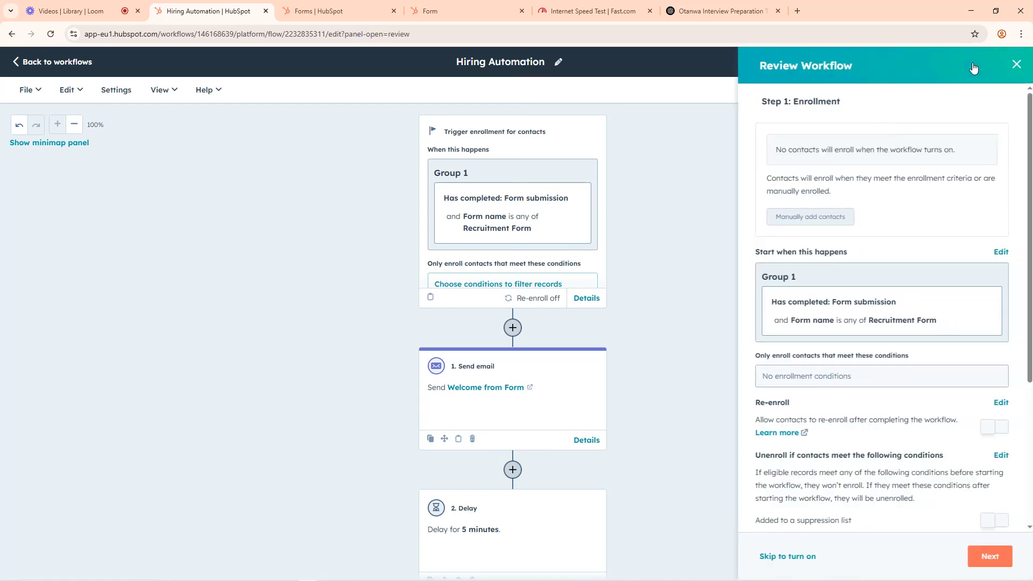
{"action": "scroll", "coordinate": [861, 384], "scroll_direction": "down", "scroll_amount": 4}
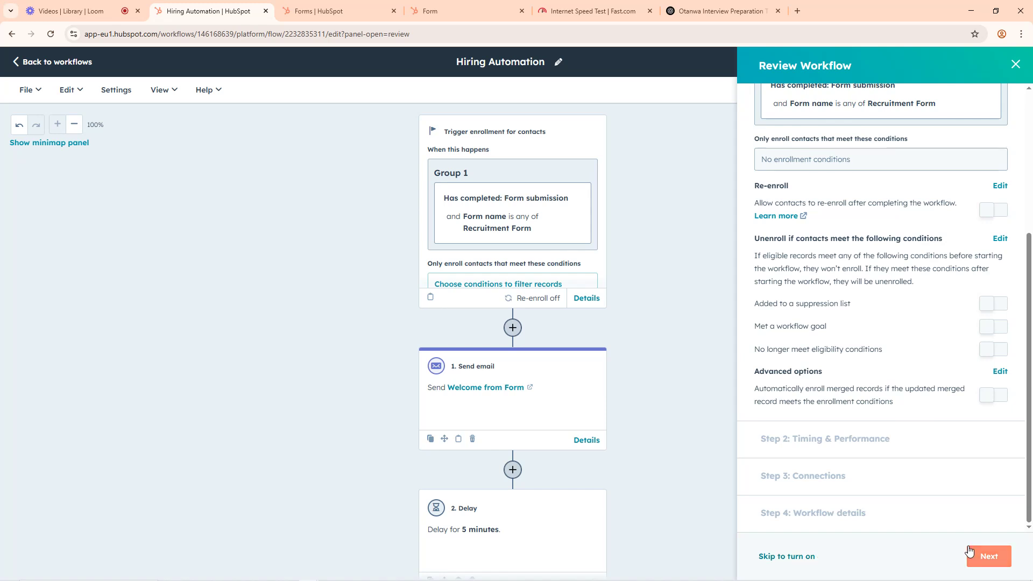
{"action": "left_click", "coordinate": [984, 557]}
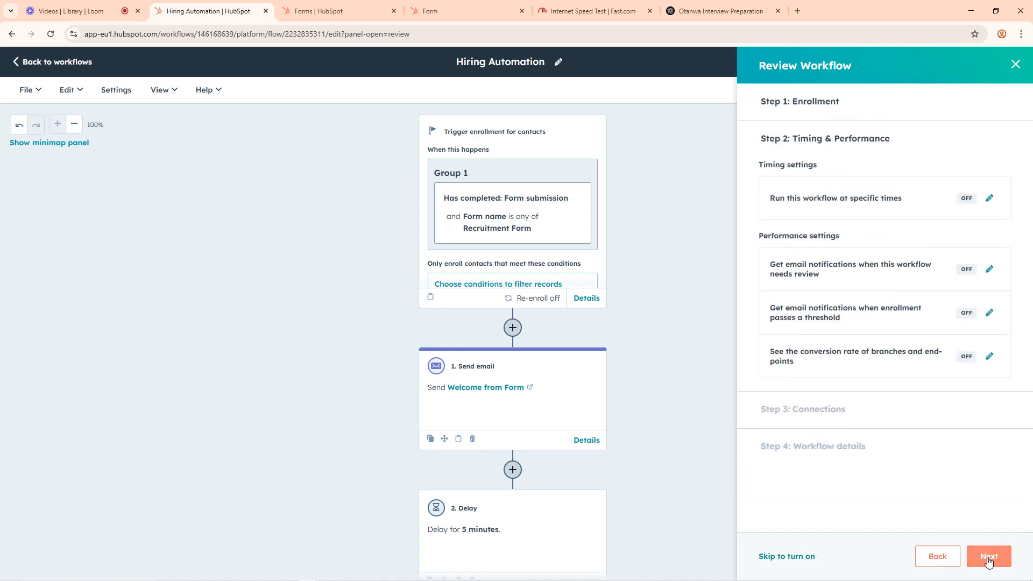
{"action": "left_click", "coordinate": [989, 558]}
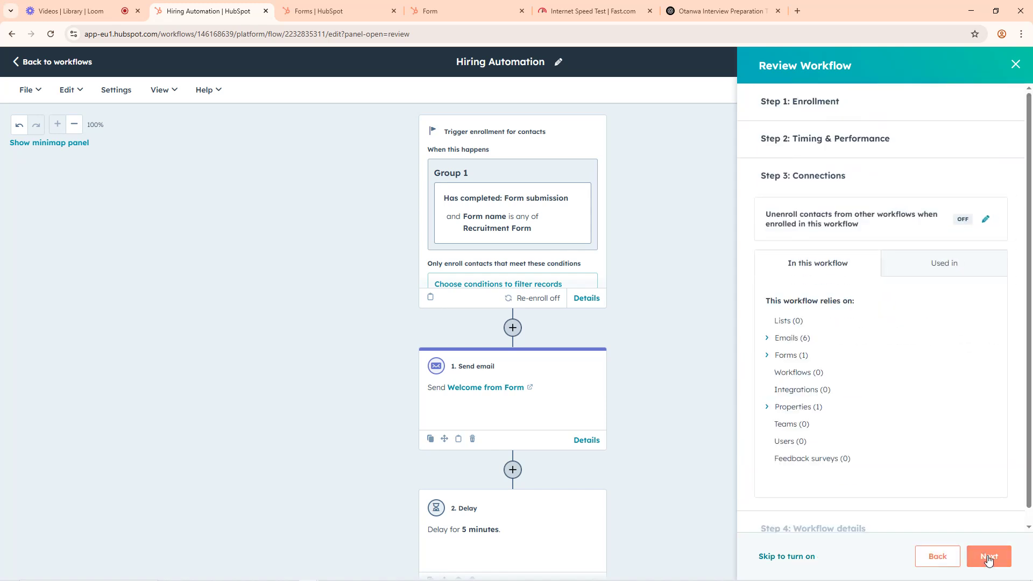
{"action": "left_click", "coordinate": [990, 557]}
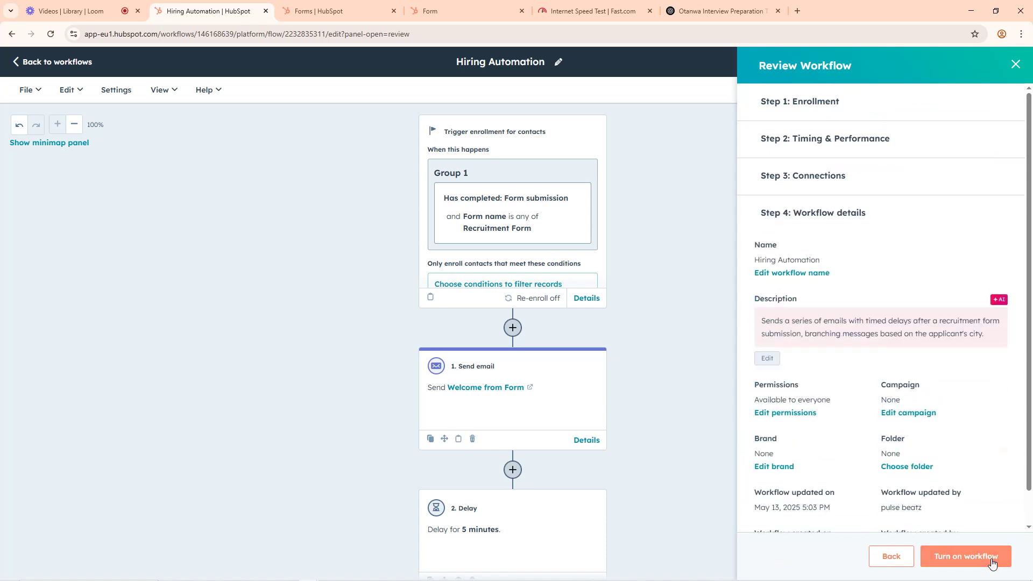
{"action": "scroll", "coordinate": [933, 479], "scroll_direction": "down", "scroll_amount": 1}
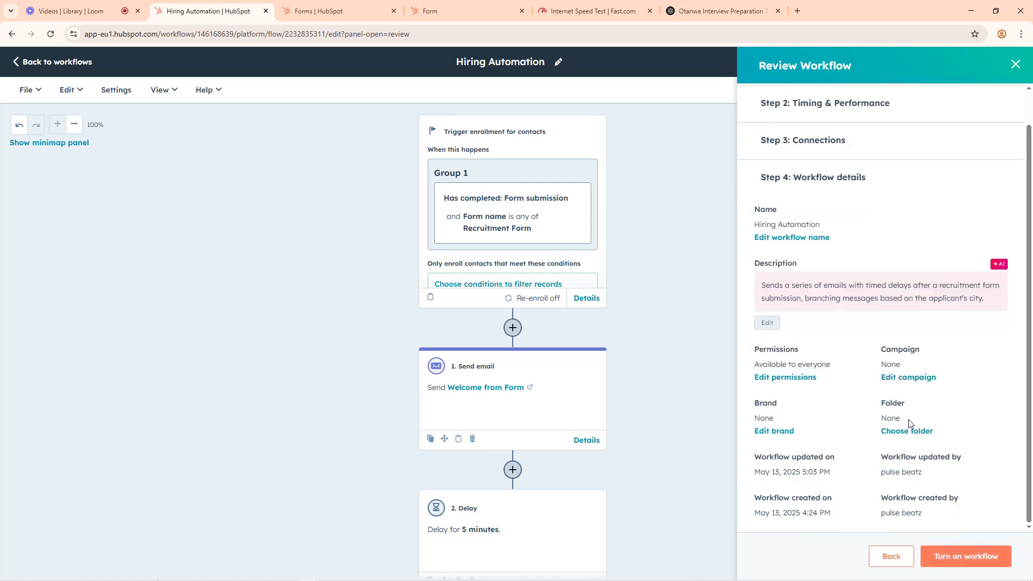
{"action": "left_click", "coordinate": [951, 561]}
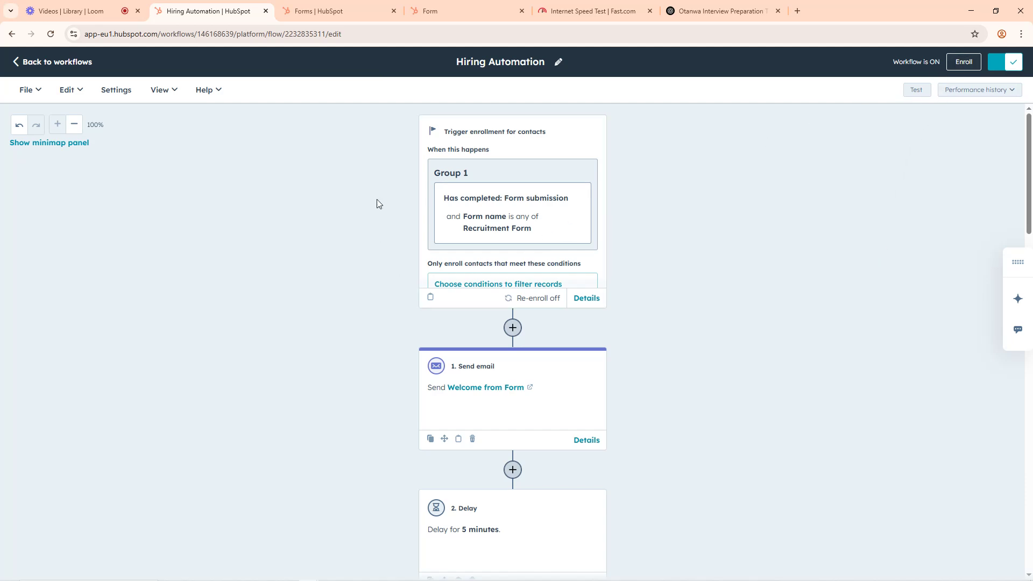
Step: Switch to the HubSpot forms list and copy the share link of the Recruitment Form
{"action": "left_click", "coordinate": [315, 6]}
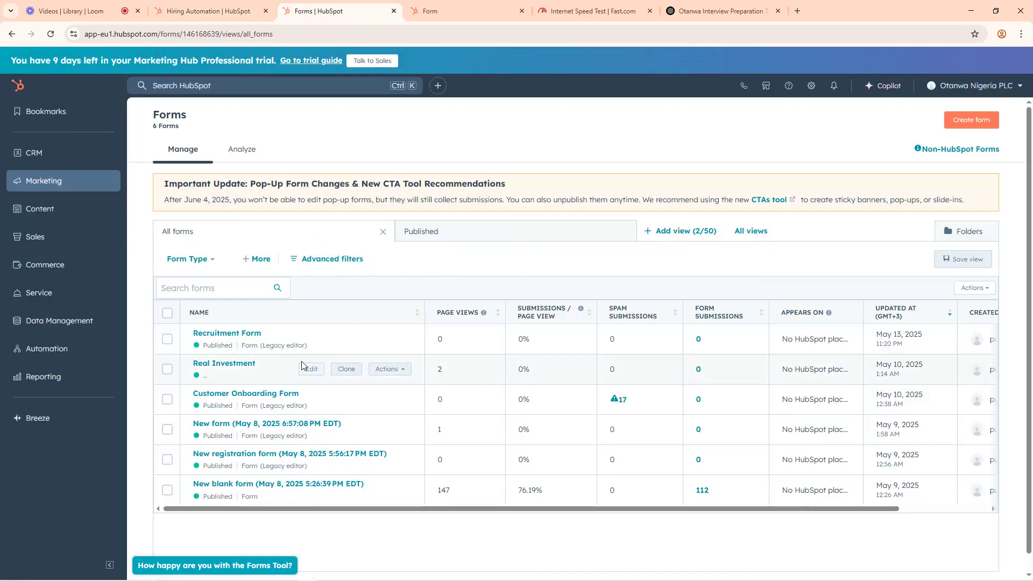
{"action": "mouse_move", "coordinate": [330, 342]}
{"action": "left_click", "coordinate": [386, 339]}
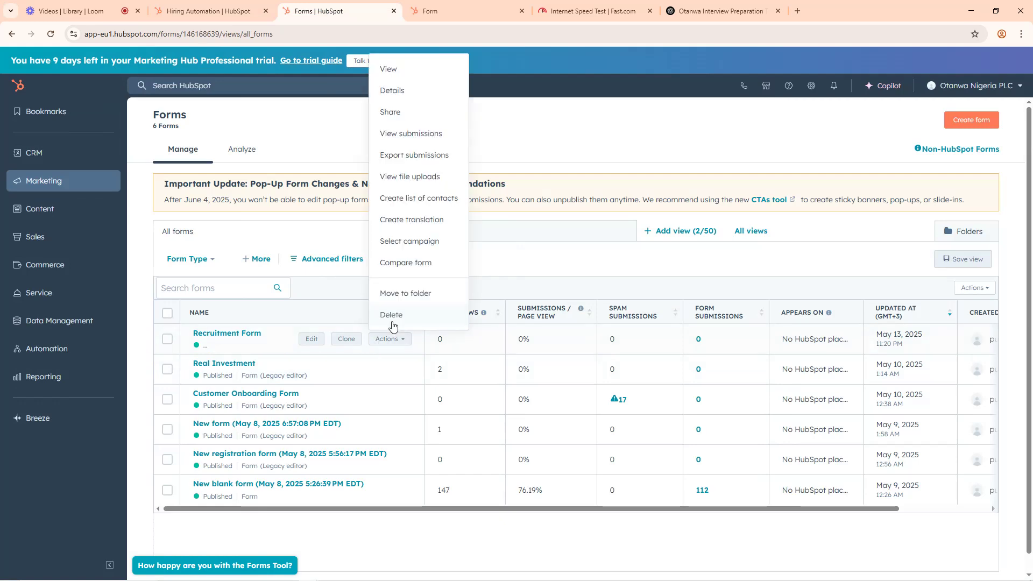
{"action": "left_click", "coordinate": [397, 111]}
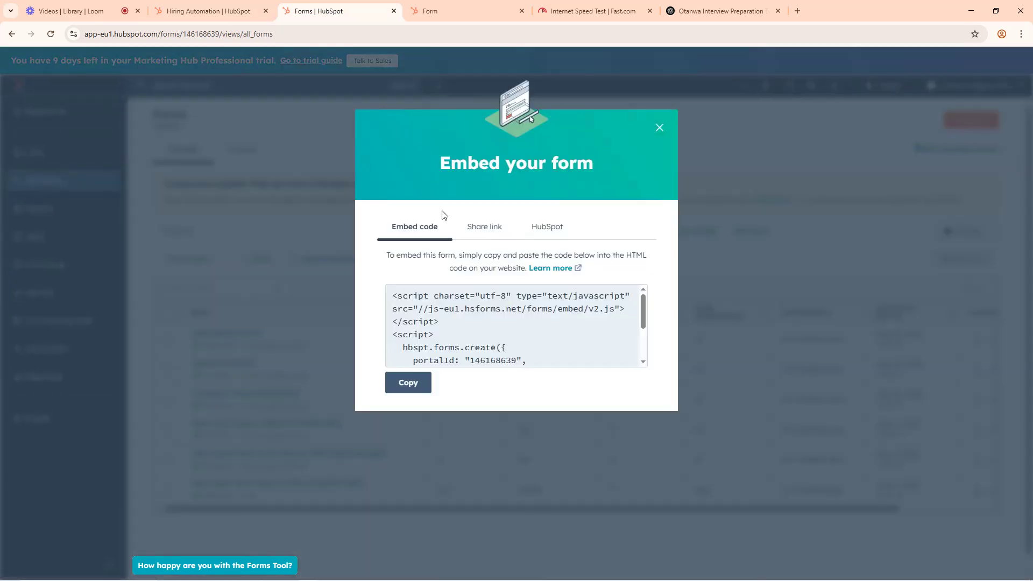
{"action": "left_click", "coordinate": [487, 229]}
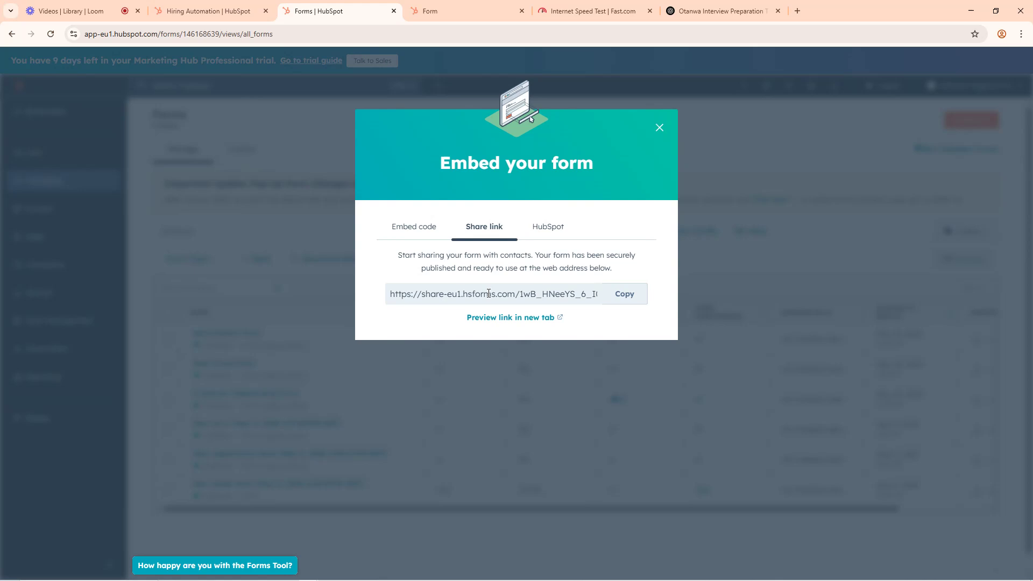
{"action": "left_click", "coordinate": [646, 302]}
Step: Switch to the first Google Meet call and post the copied form link in its in-call chat
{"action": "mouse_move", "coordinate": [262, 578]}
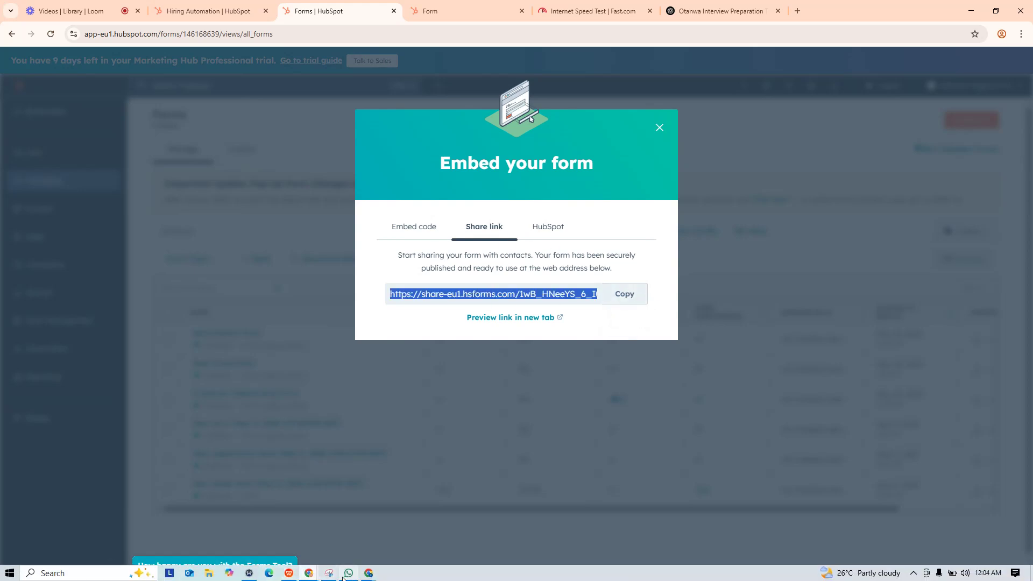
{"action": "left_click", "coordinate": [310, 576]}
{"action": "left_click", "coordinate": [366, 577]}
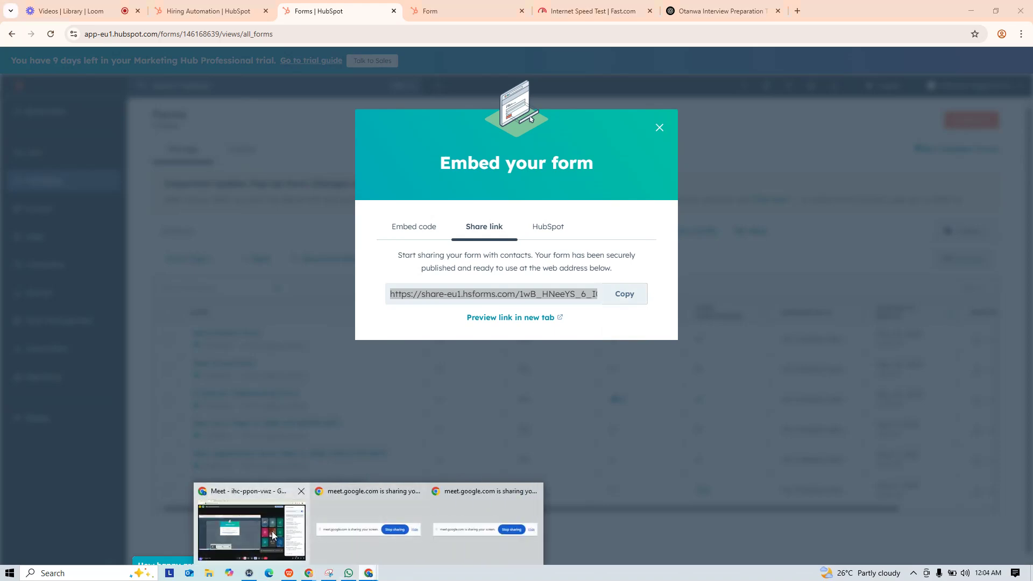
{"action": "left_click", "coordinate": [252, 530]}
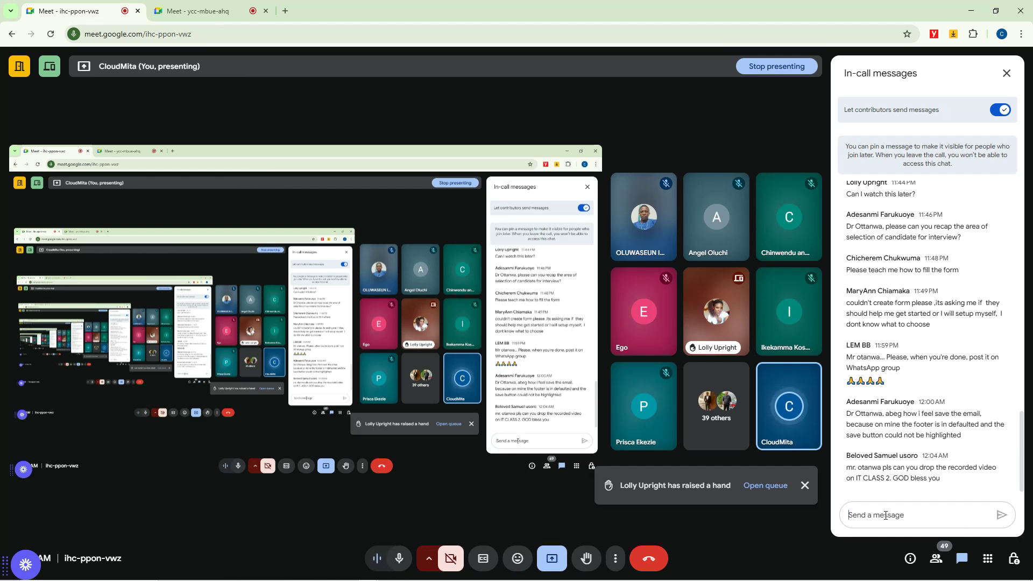
{"action": "key", "text": "ctrl+v"}
{"action": "key", "text": "Return"}
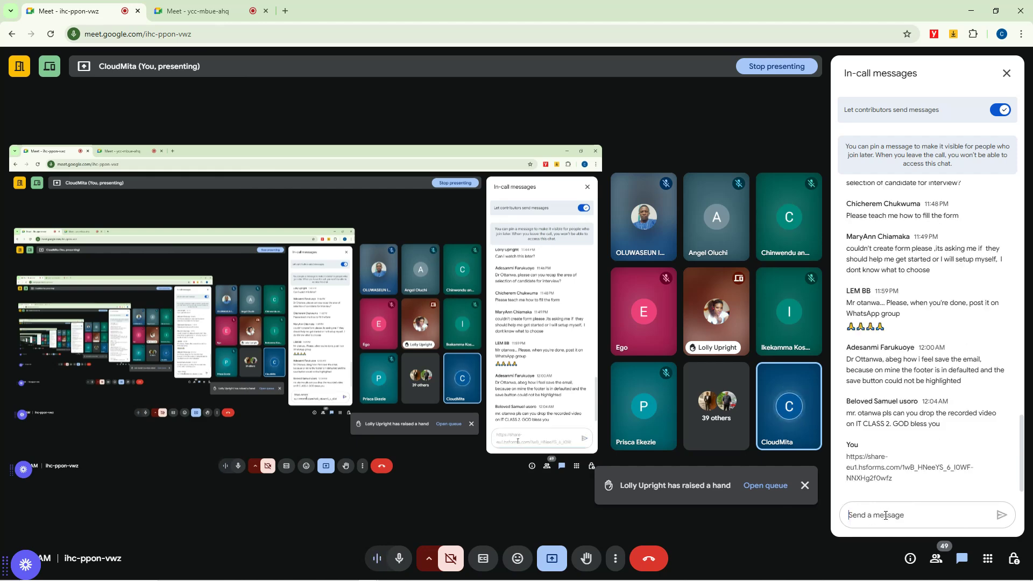
Step: Open the in-call chat of the second Google Meet call and send the copied form link there
{"action": "left_click", "coordinate": [225, 6]}
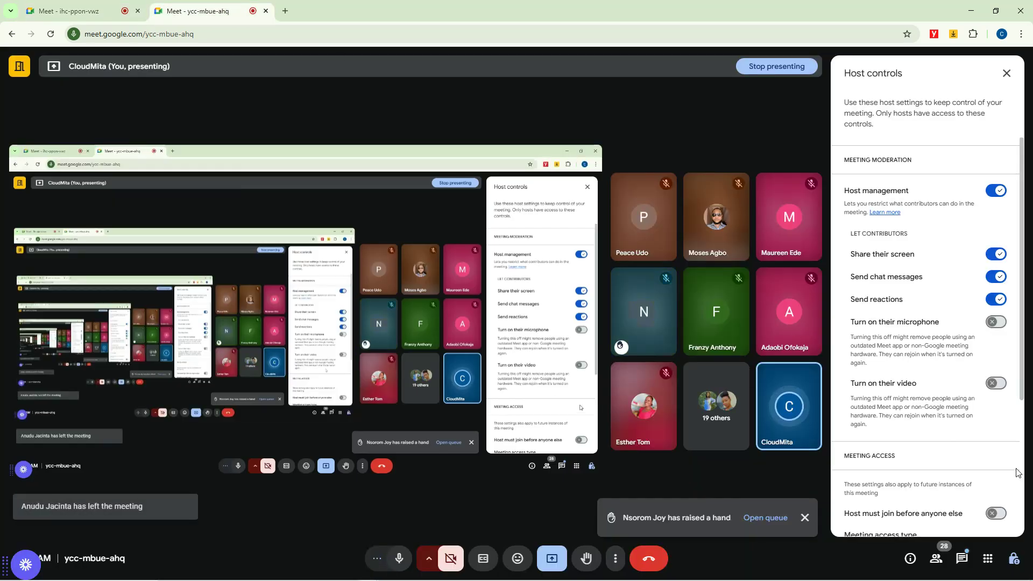
{"action": "left_click", "coordinate": [962, 558]}
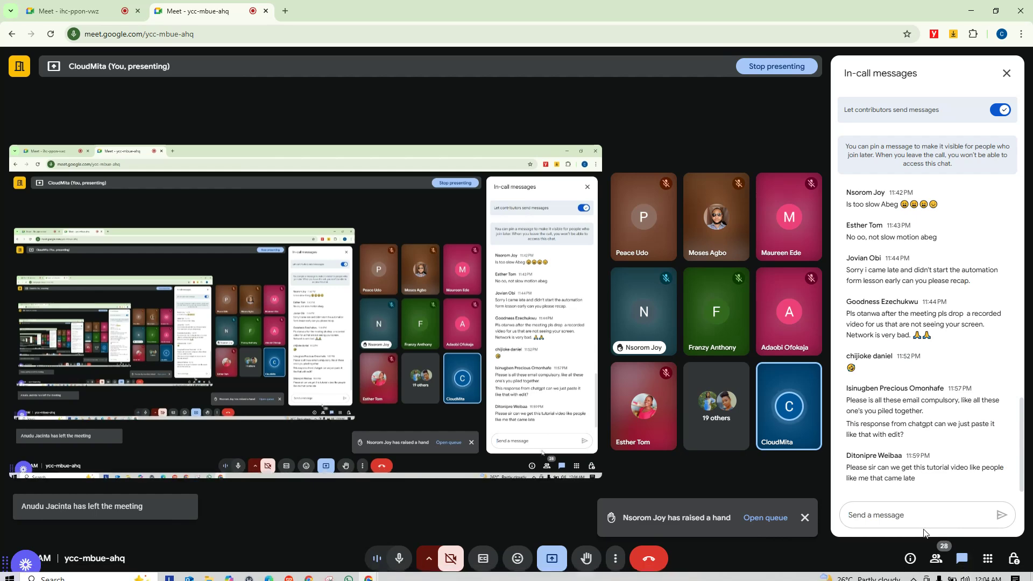
{"action": "left_click", "coordinate": [904, 514]}
{"action": "key", "text": "ctrl+v"}
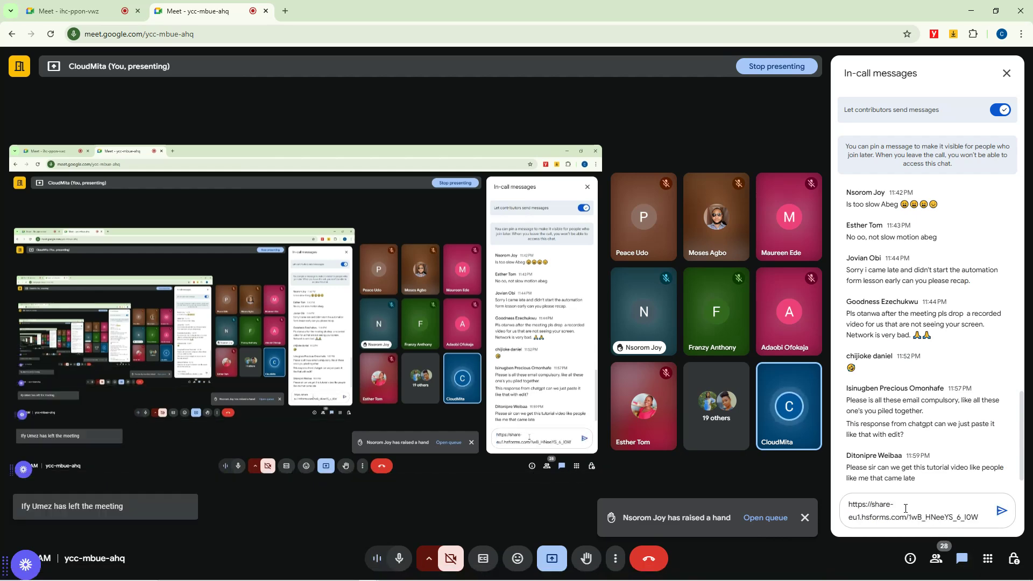
{"action": "key", "text": "Return"}
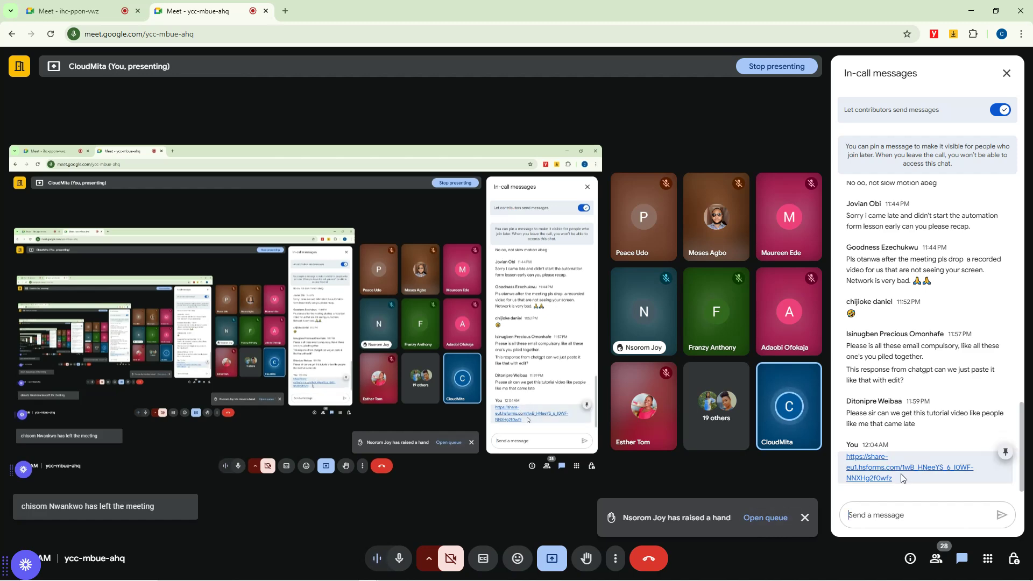
Step: Open the posted form link and fill in the applicant's first name, last name, email and phone number
{"action": "left_click", "coordinate": [896, 473]}
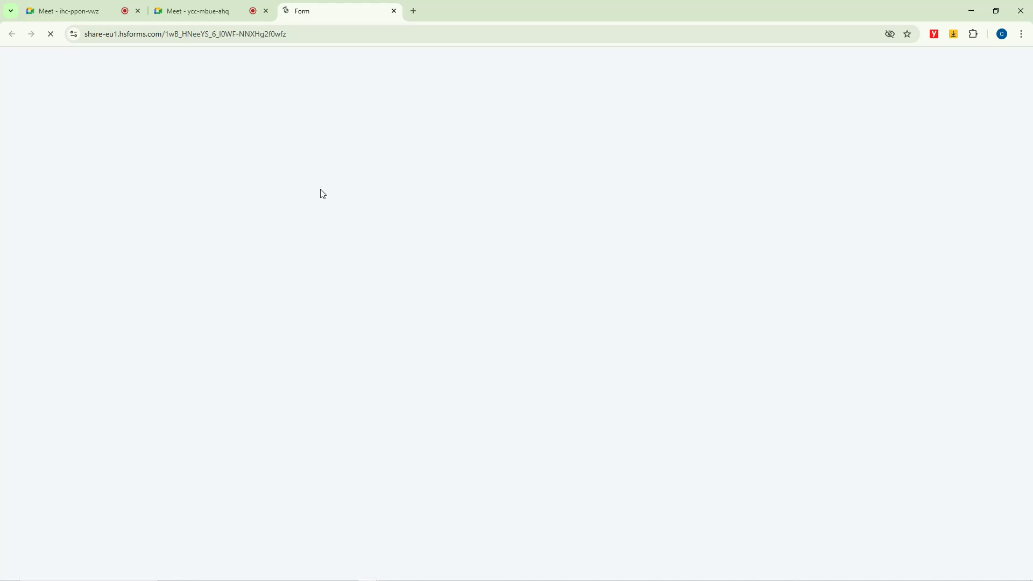
{"action": "left_click", "coordinate": [339, 111]}
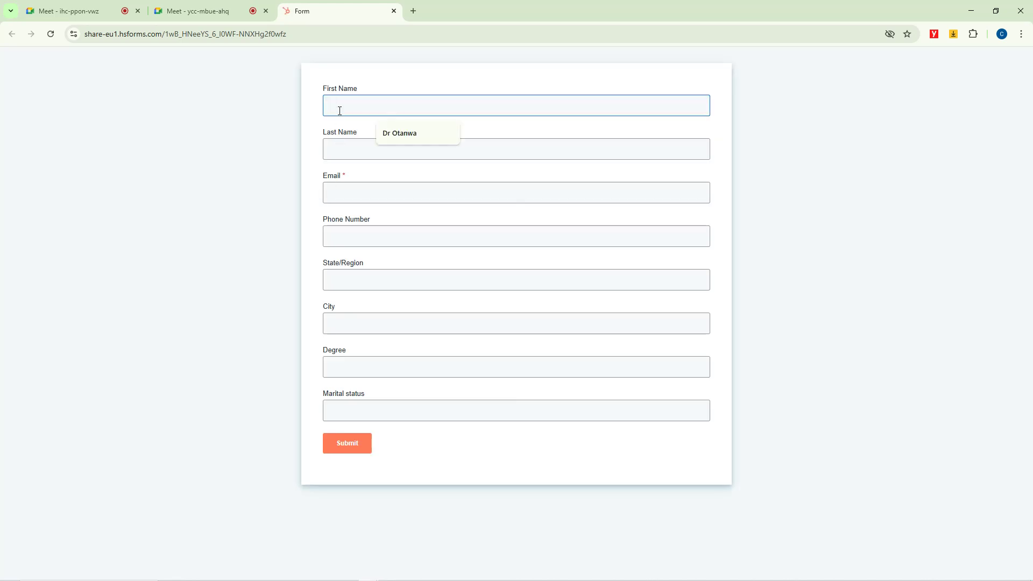
{"action": "type", "text": "Hygenus"}
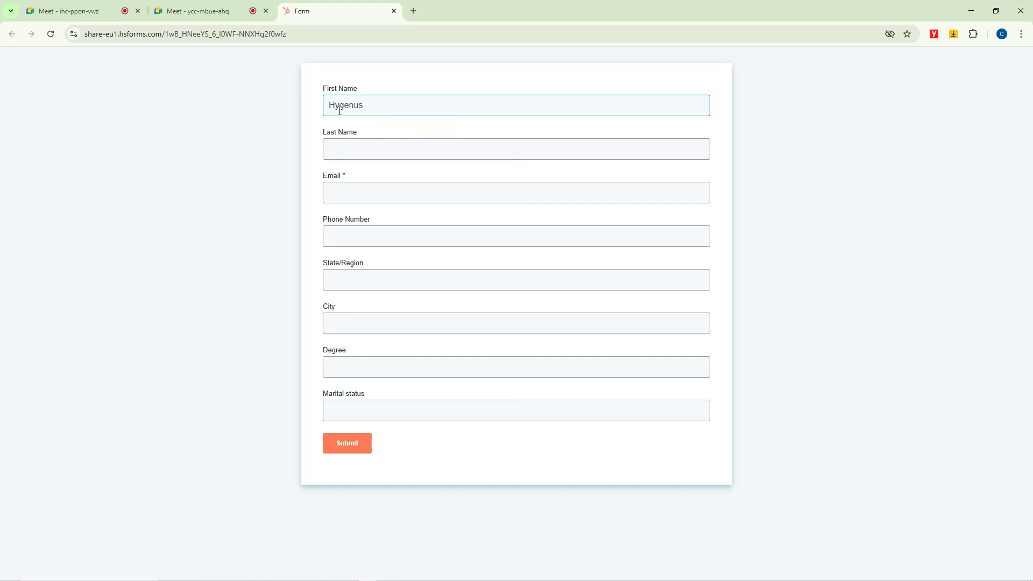
{"action": "key", "text": "Tab"}
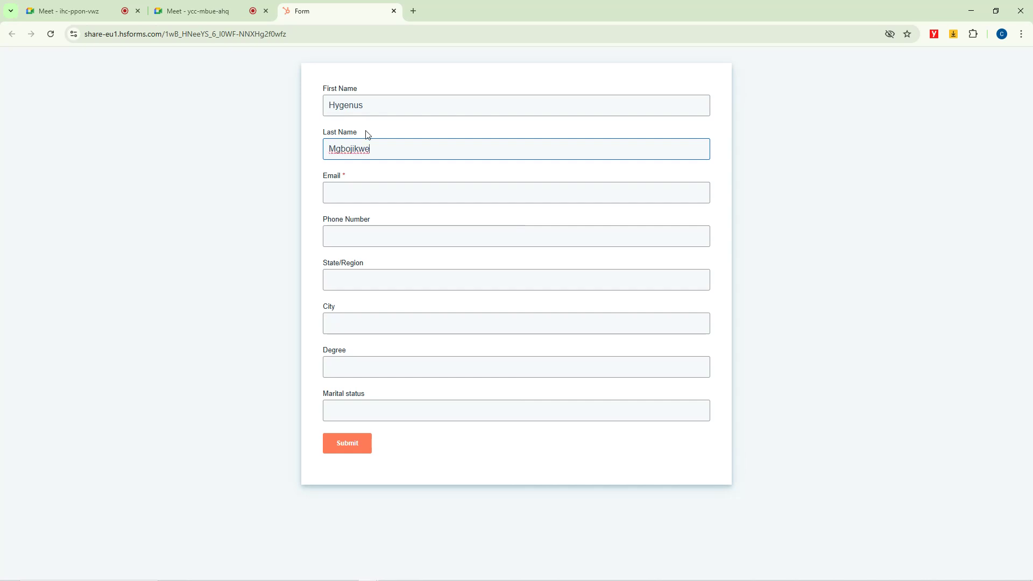
{"action": "left_click", "coordinate": [370, 194]}
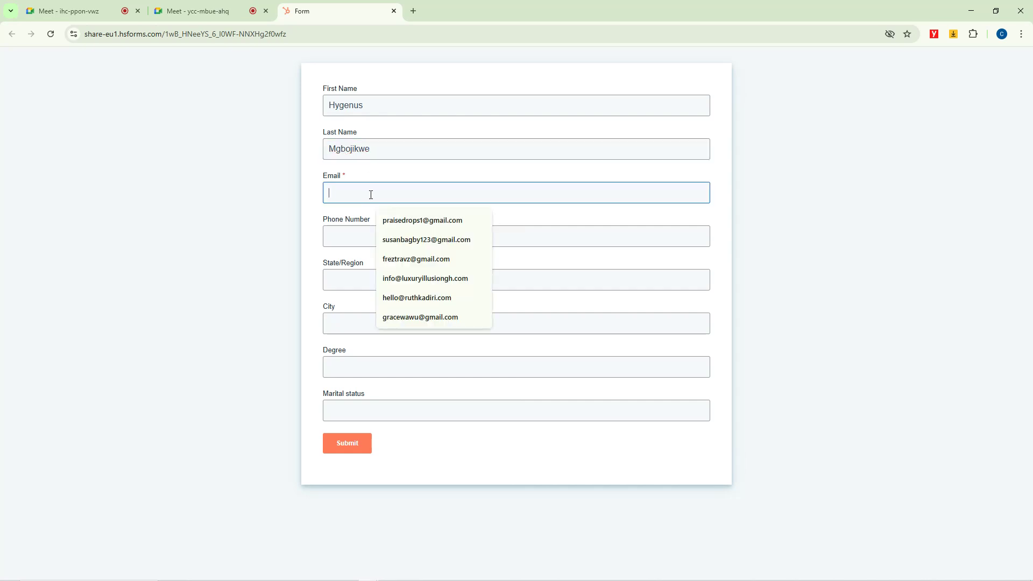
{"action": "left_click", "coordinate": [417, 259]}
{"action": "left_click", "coordinate": [354, 238]}
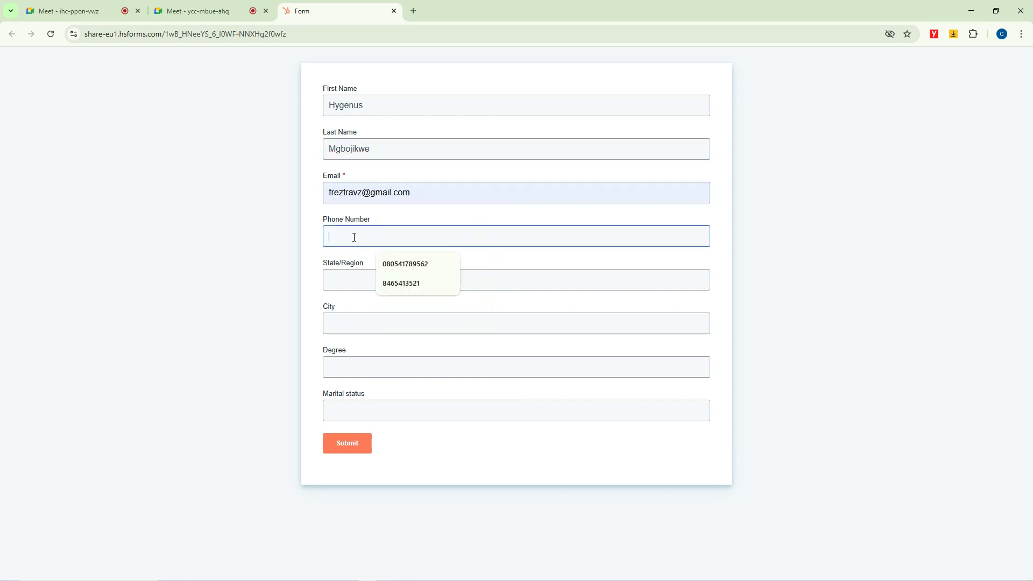
{"action": "left_click", "coordinate": [399, 283]}
Step: Fill in the rest of the form with State/Region Delta, City Benin, Degree BSc and Marital status Single
{"action": "left_click", "coordinate": [356, 284]}
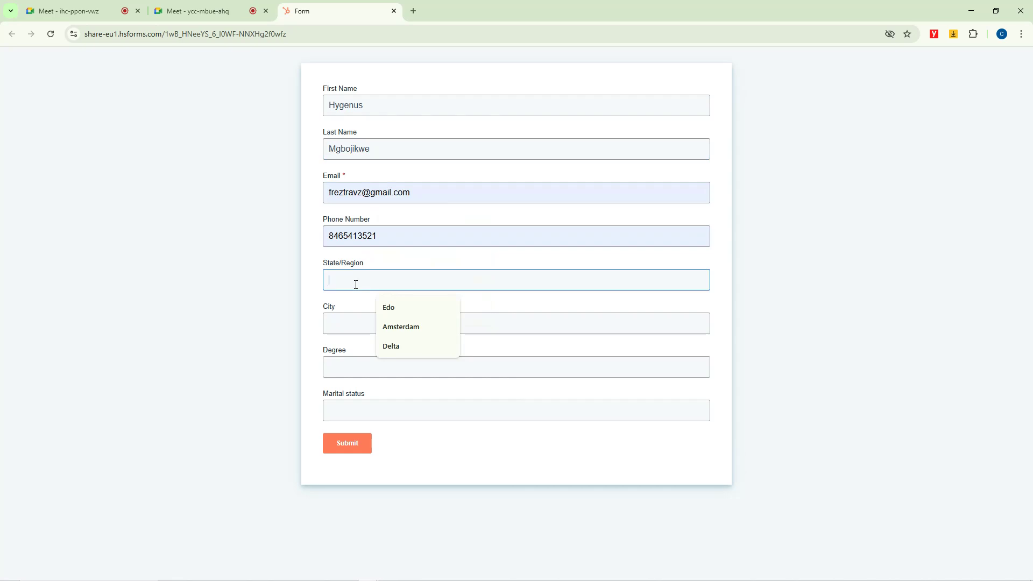
{"action": "left_click", "coordinate": [399, 347]}
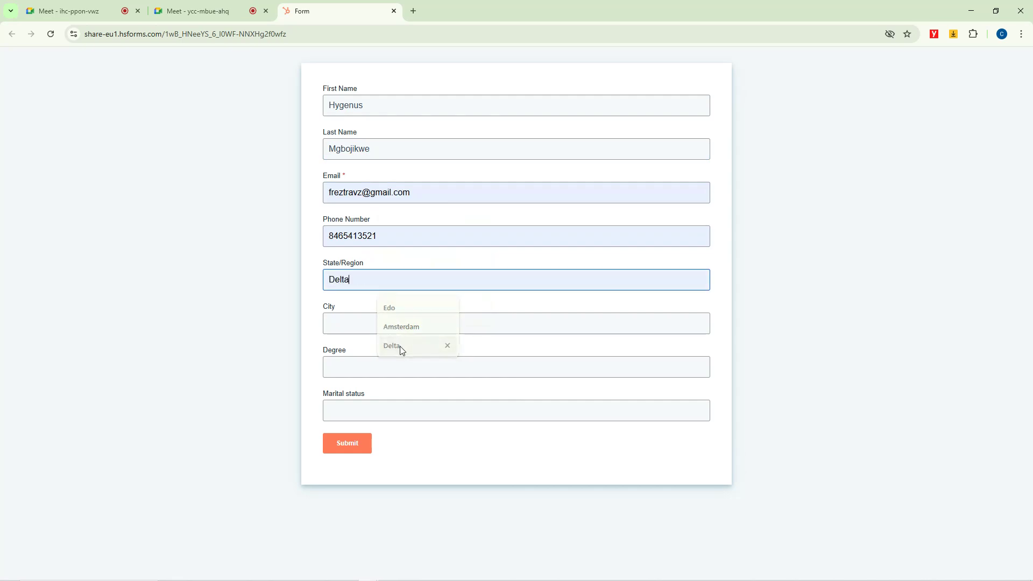
{"action": "left_click", "coordinate": [340, 326]}
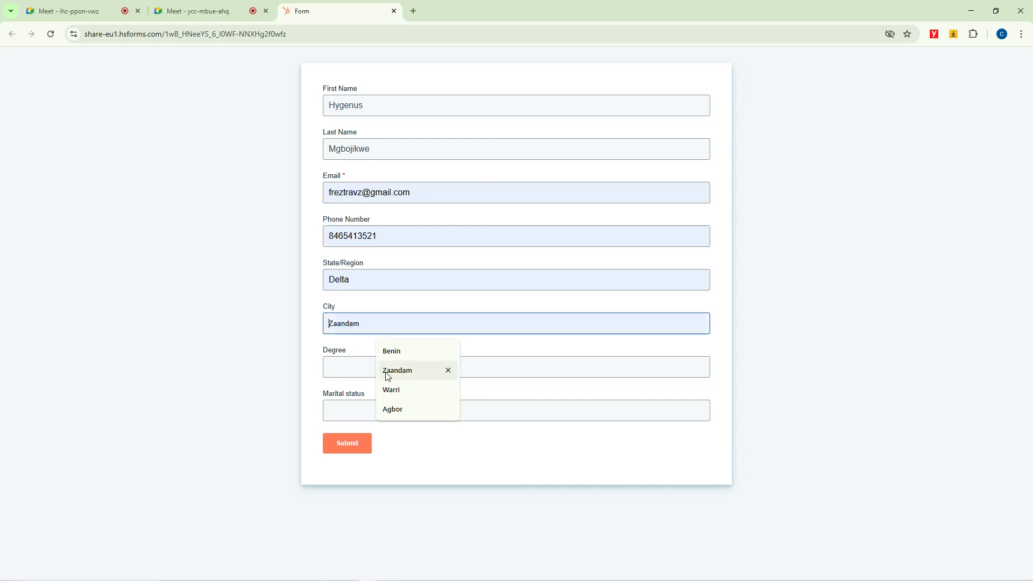
{"action": "left_click", "coordinate": [396, 352]}
{"action": "left_click", "coordinate": [341, 372]}
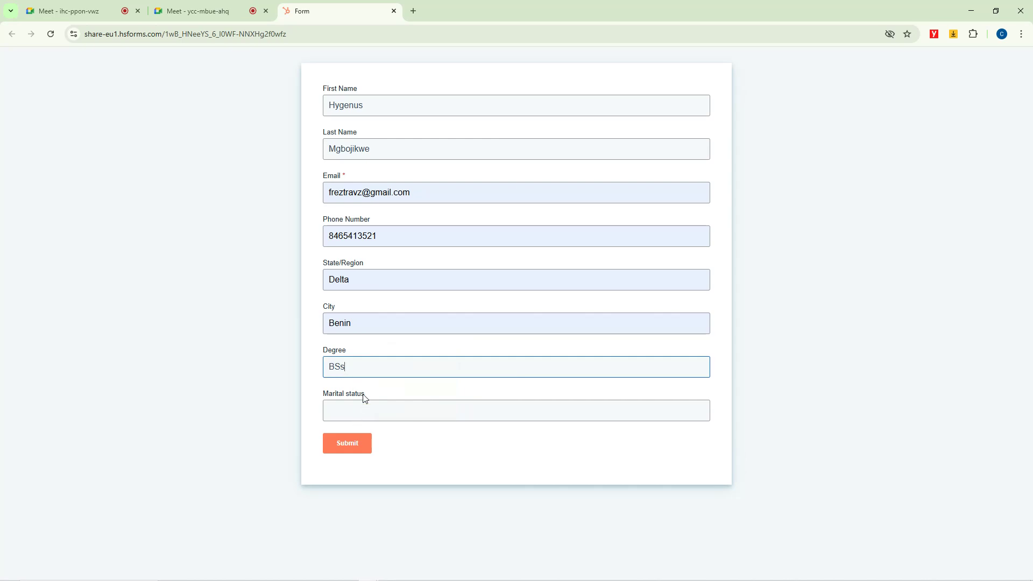
{"action": "type", "text": "BSc"}
{"action": "left_click", "coordinate": [365, 410]}
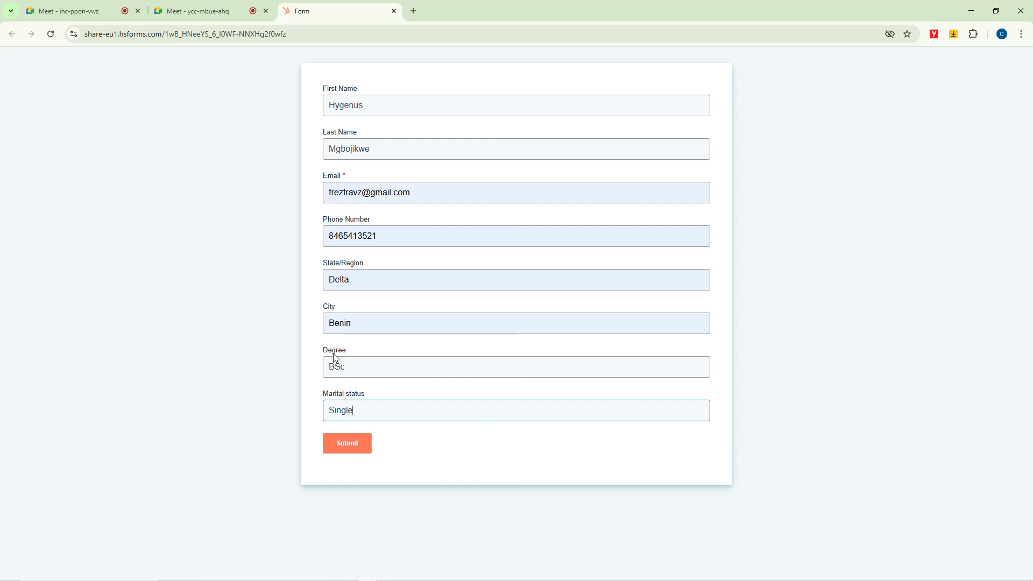
Step: Set the open browser windows aside and open Gmail in a maximized Chrome window of the applicant's profile
{"action": "mouse_move", "coordinate": [293, 580]}
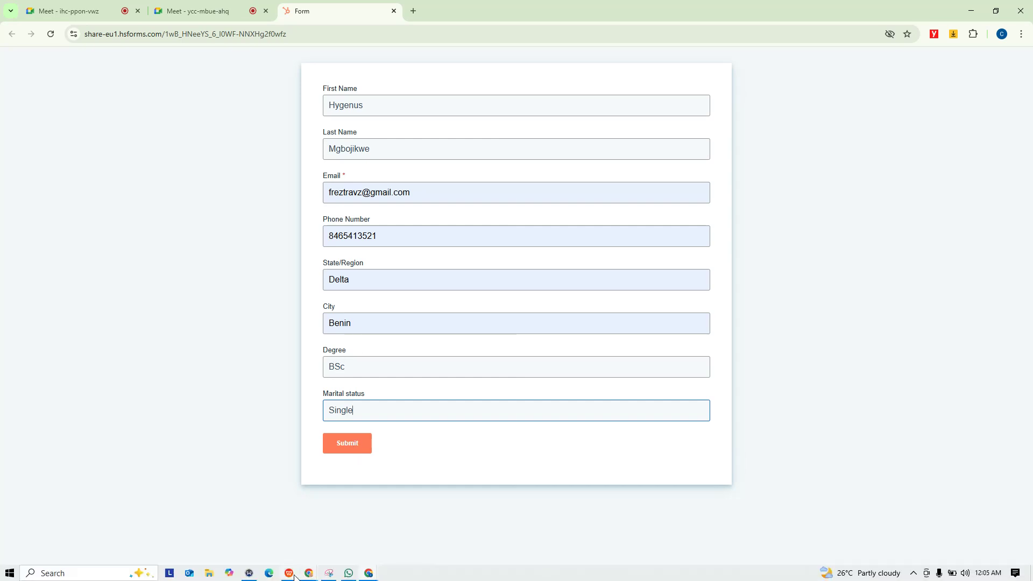
{"action": "left_click", "coordinate": [971, 10]}
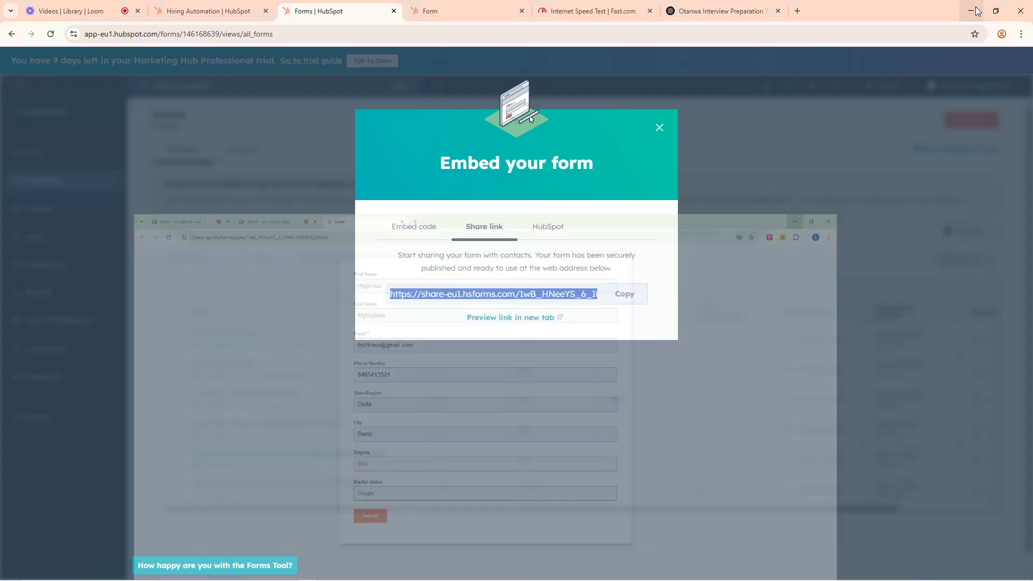
{"action": "left_click", "coordinate": [970, 10]}
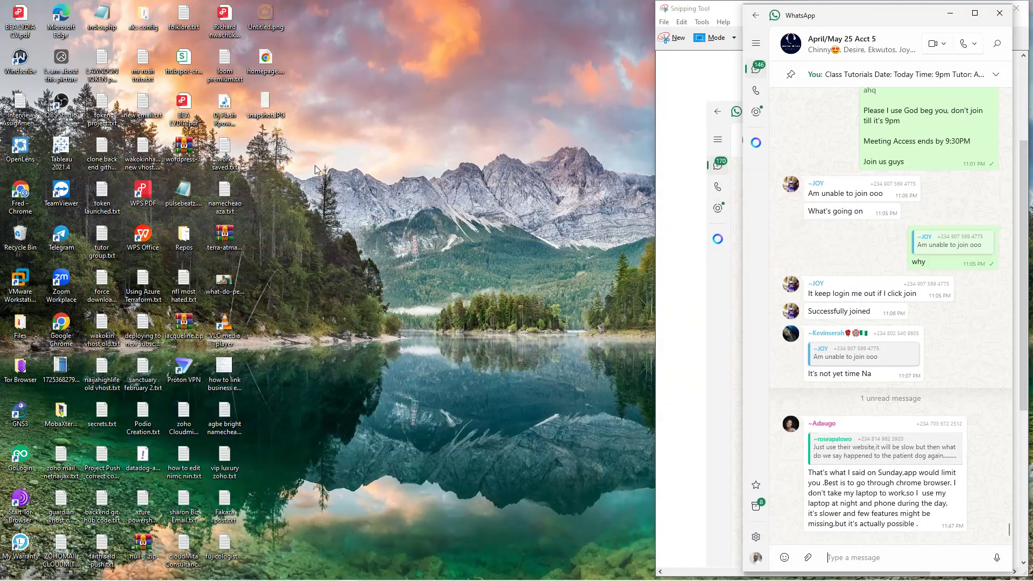
{"action": "double_click", "coordinate": [19, 198]}
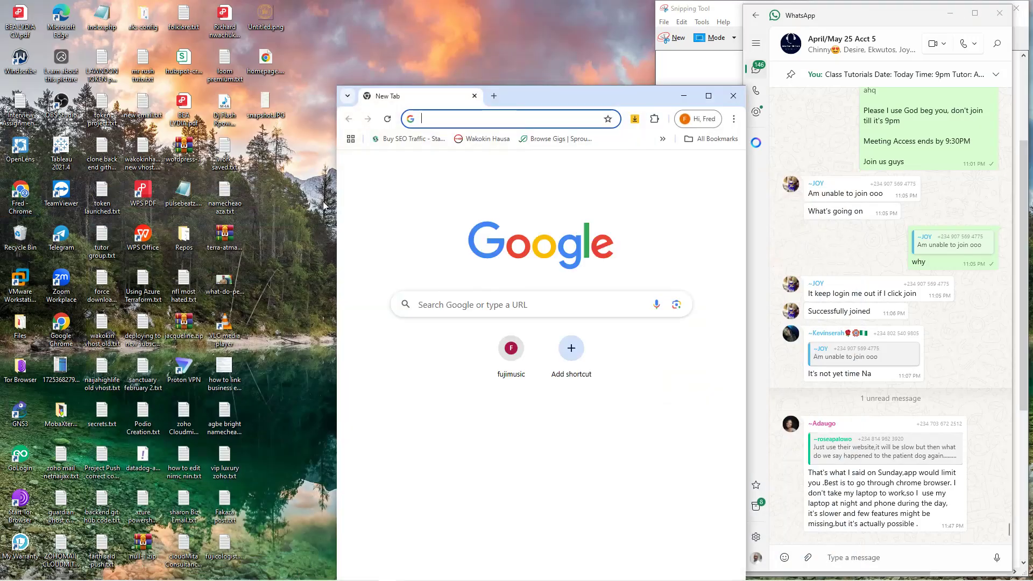
{"action": "left_click", "coordinate": [489, 119]}
{"action": "type", "text": "gmail.com"}
{"action": "key", "text": "Return"}
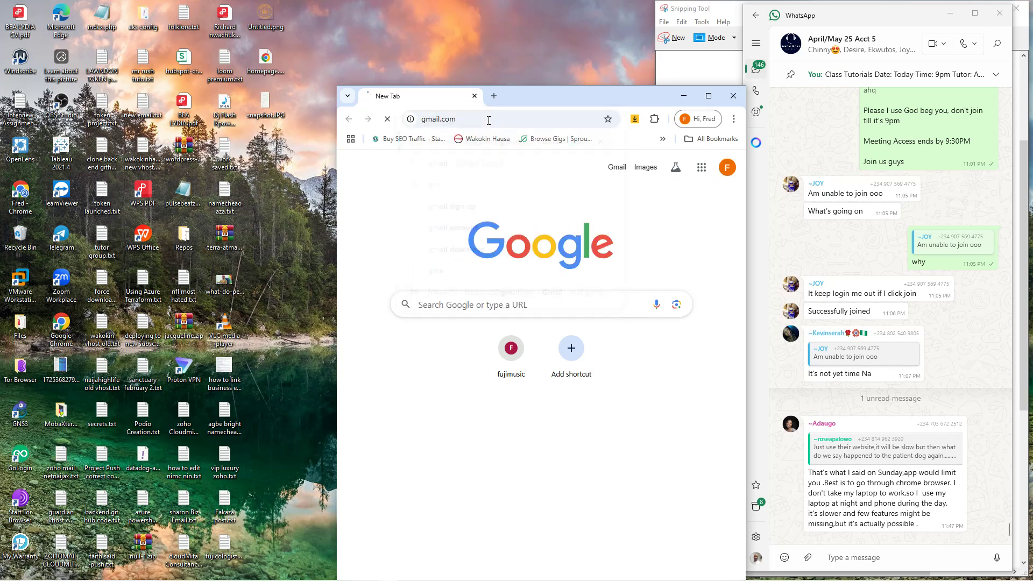
{"action": "left_click", "coordinate": [708, 96]}
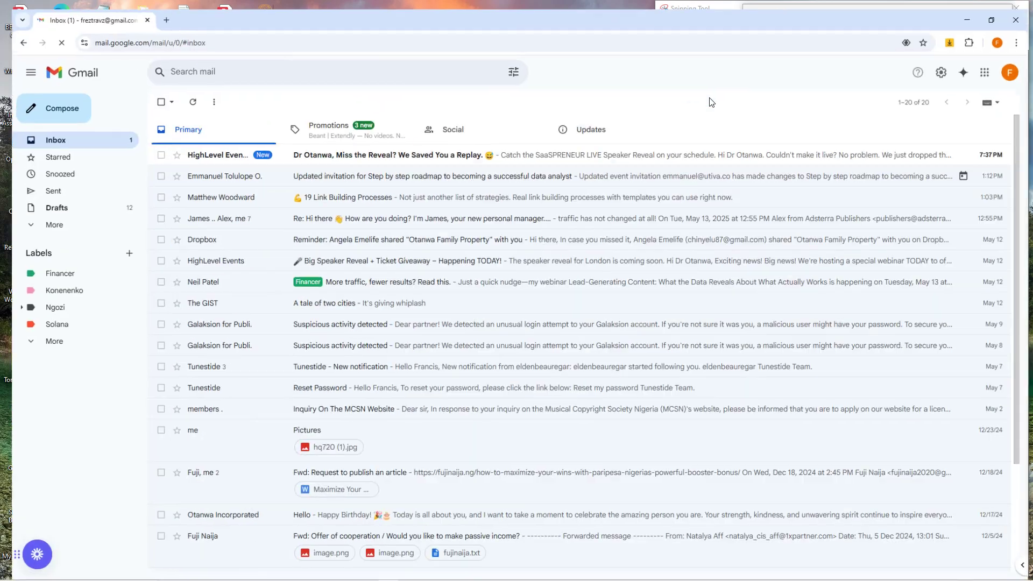
Step: Check in the account details that the signed-in mailbox address matches the e-mail entered in the form
{"action": "left_click", "coordinate": [1010, 74]}
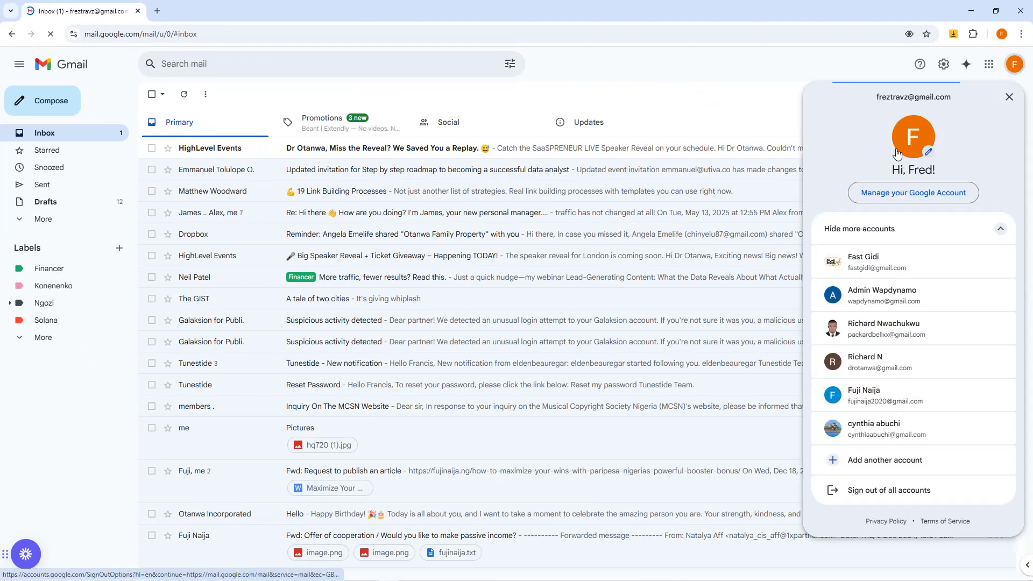
{"action": "triple_click", "coordinate": [880, 98]}
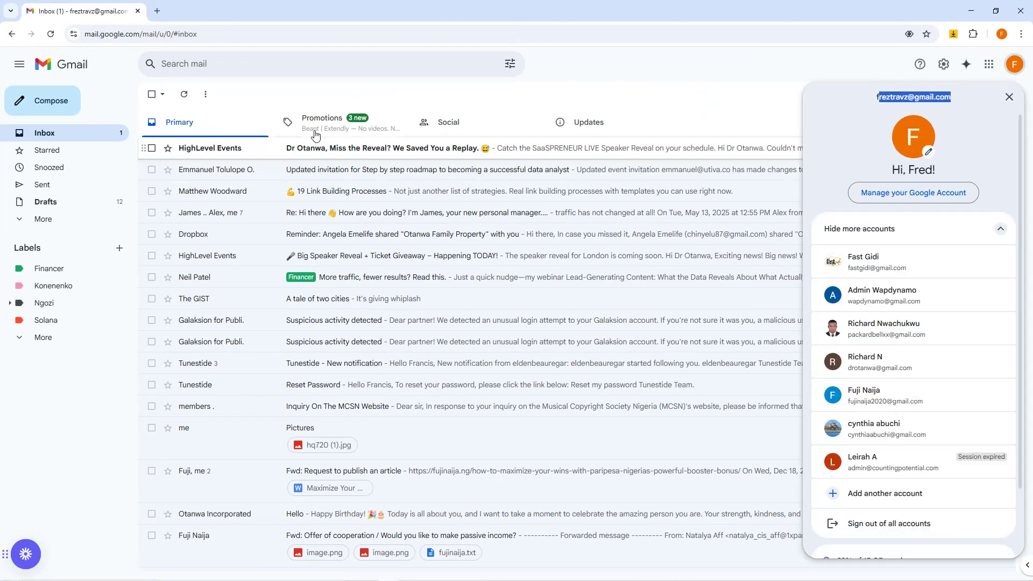
{"action": "left_click", "coordinate": [344, 139]}
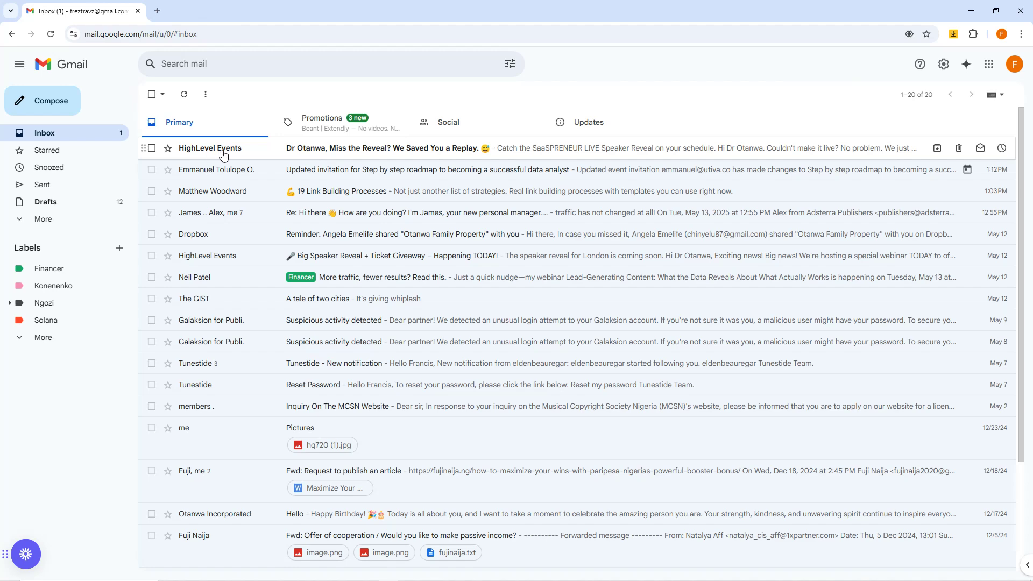
Step: Open the Spam folder and permanently delete all messages in it
{"action": "left_click", "coordinate": [63, 220]}
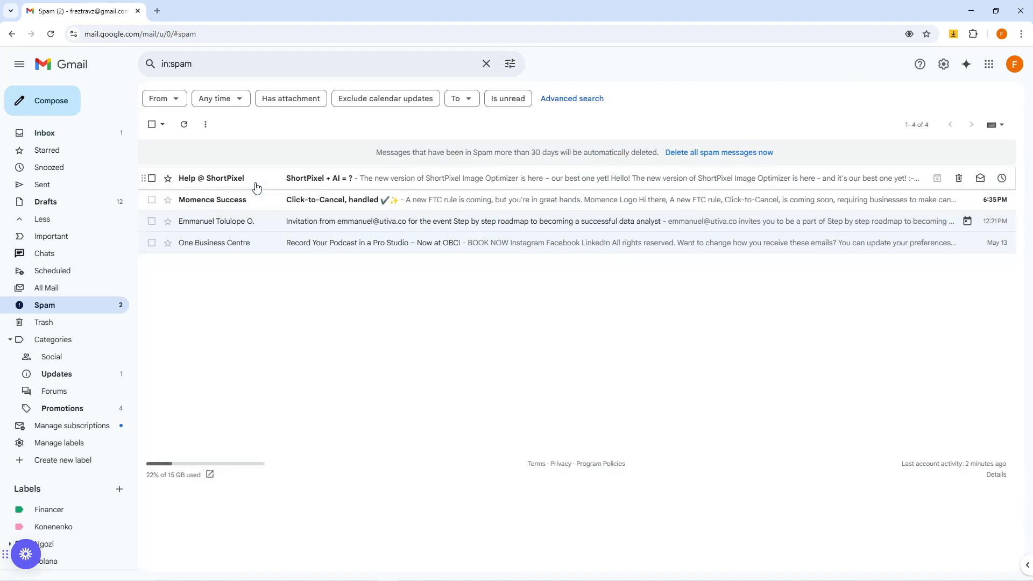
{"action": "left_click", "coordinate": [152, 124]}
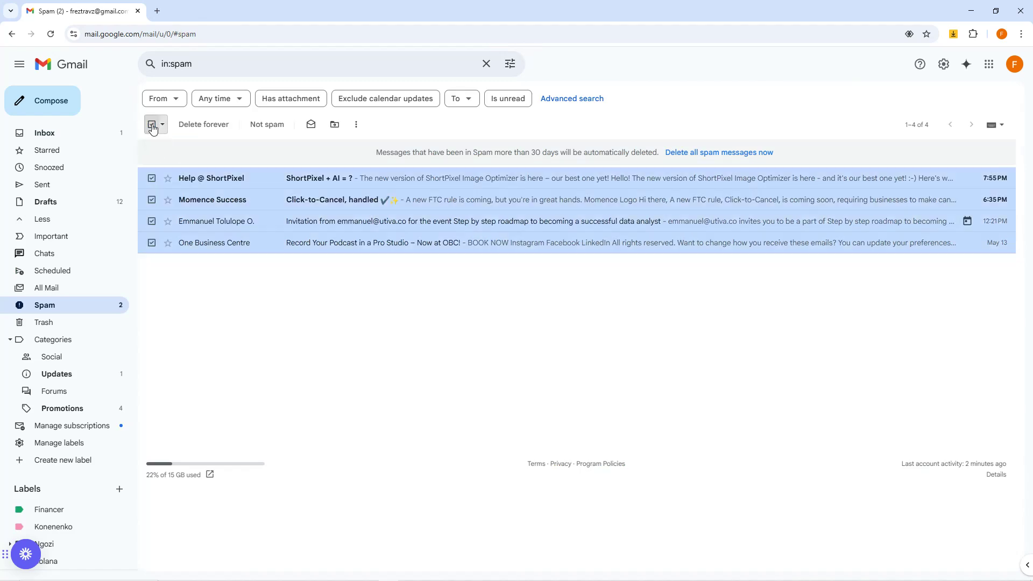
{"action": "left_click", "coordinate": [211, 125]}
Step: Return to the inbox, open the unread HighLevel Events message and go back to the message list
{"action": "left_click", "coordinate": [76, 133]}
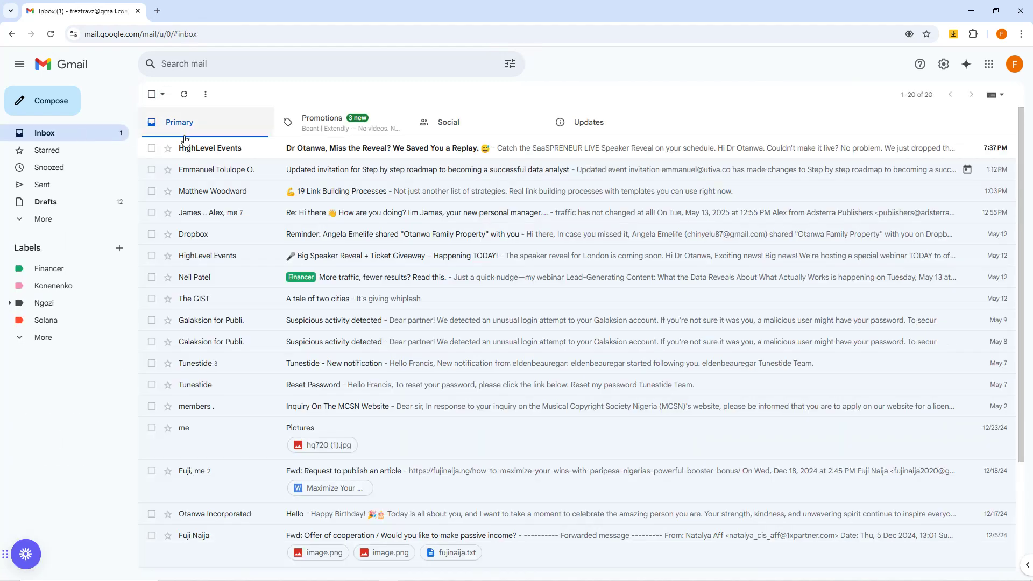
{"action": "left_click", "coordinate": [319, 145]}
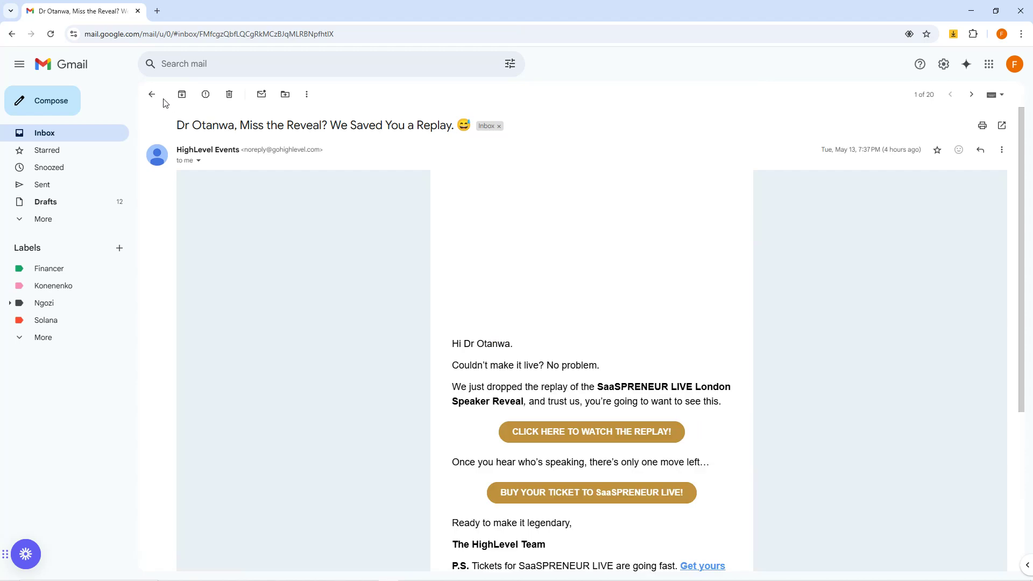
{"action": "left_click", "coordinate": [151, 94]}
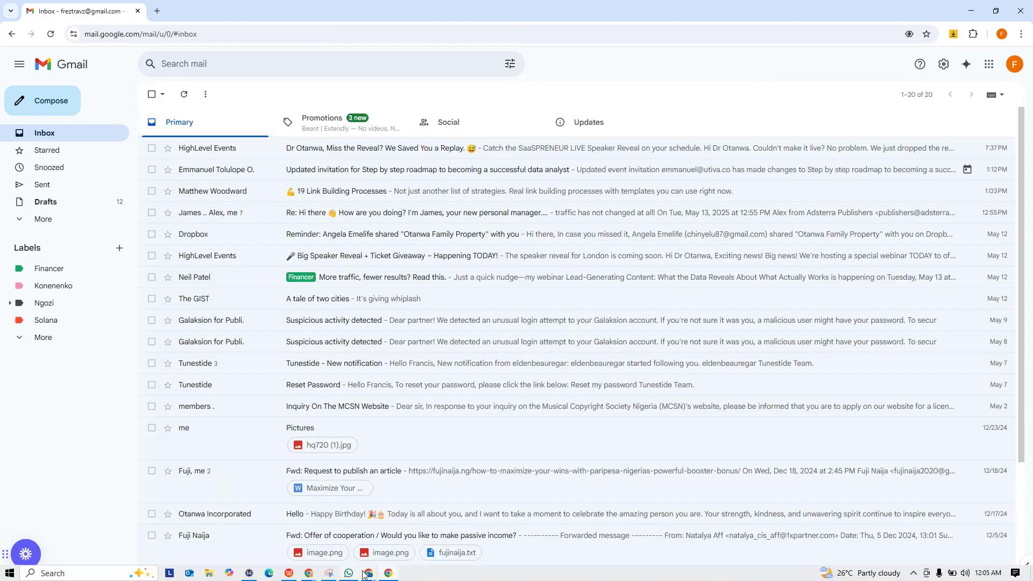
Step: Switch back to the browser window with the completed recruitment form and submit it
{"action": "mouse_move", "coordinate": [372, 575]}
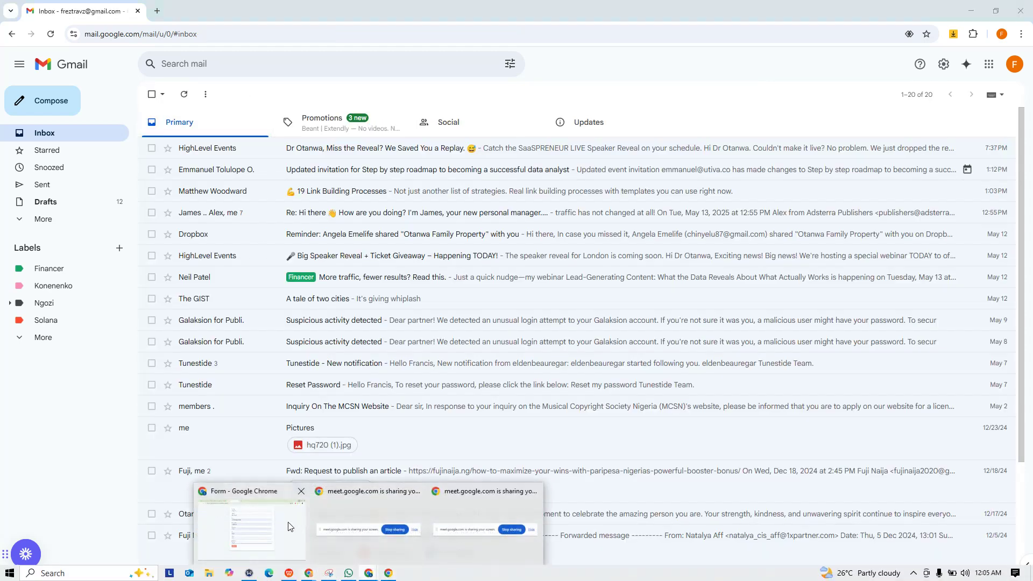
{"action": "left_click", "coordinate": [395, 524]}
{"action": "left_click", "coordinate": [359, 450]}
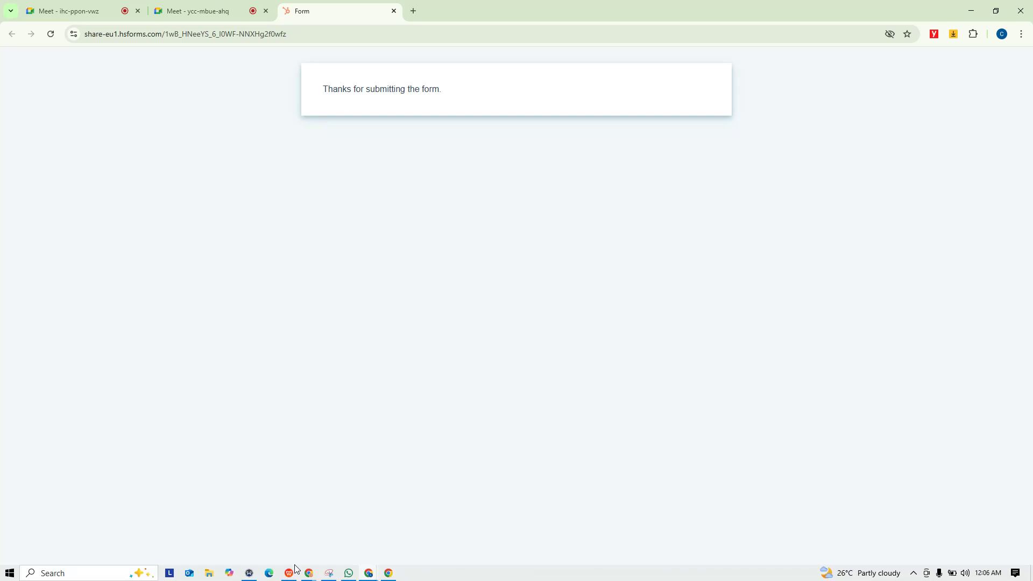
Step: Switch to Gmail, refresh the inbox and open the "Your Application has been received" message from Otanwa PLC Recruitment
{"action": "left_click", "coordinate": [386, 574]}
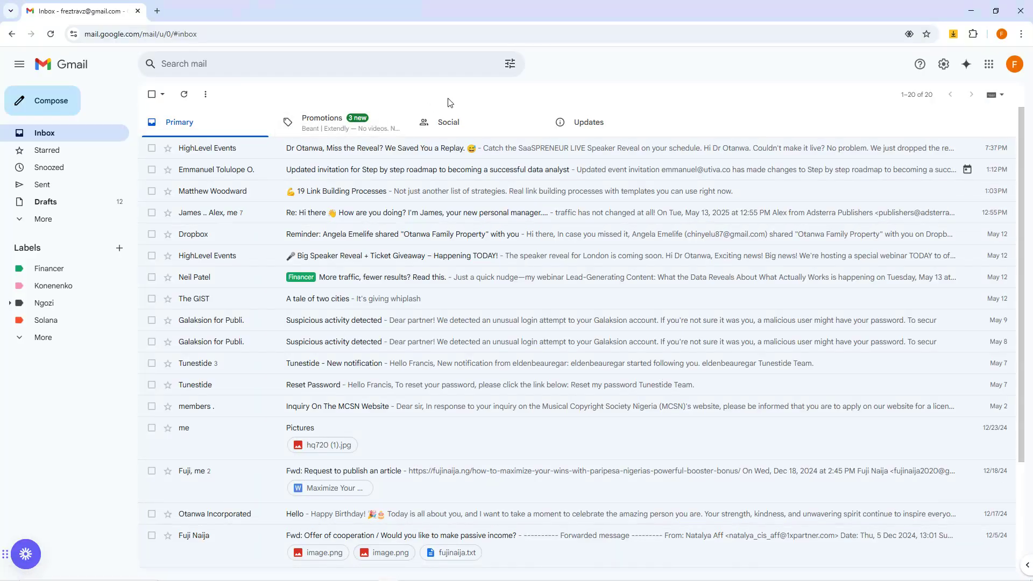
{"action": "key", "text": "F5"}
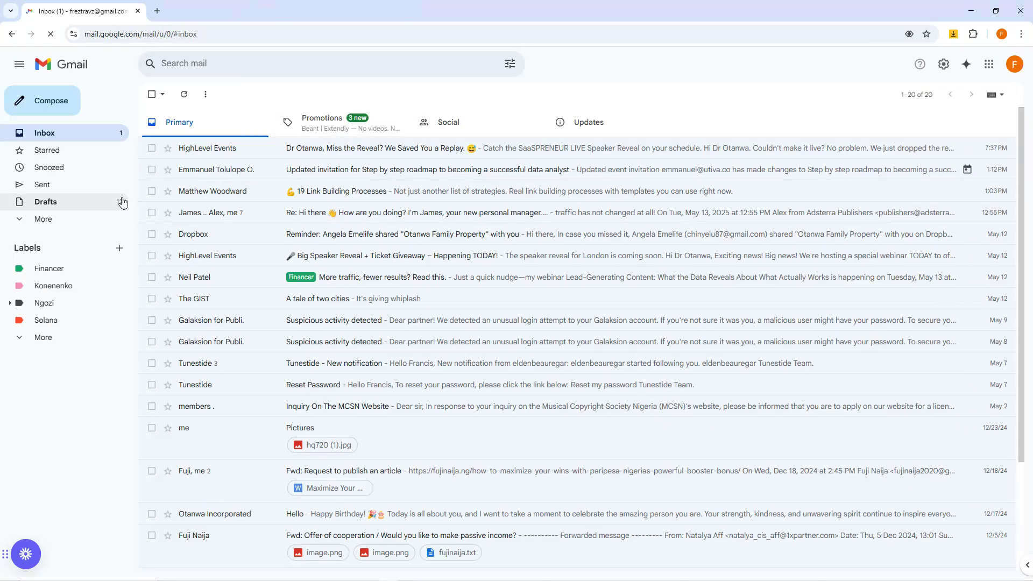
{"action": "key", "text": "F5"}
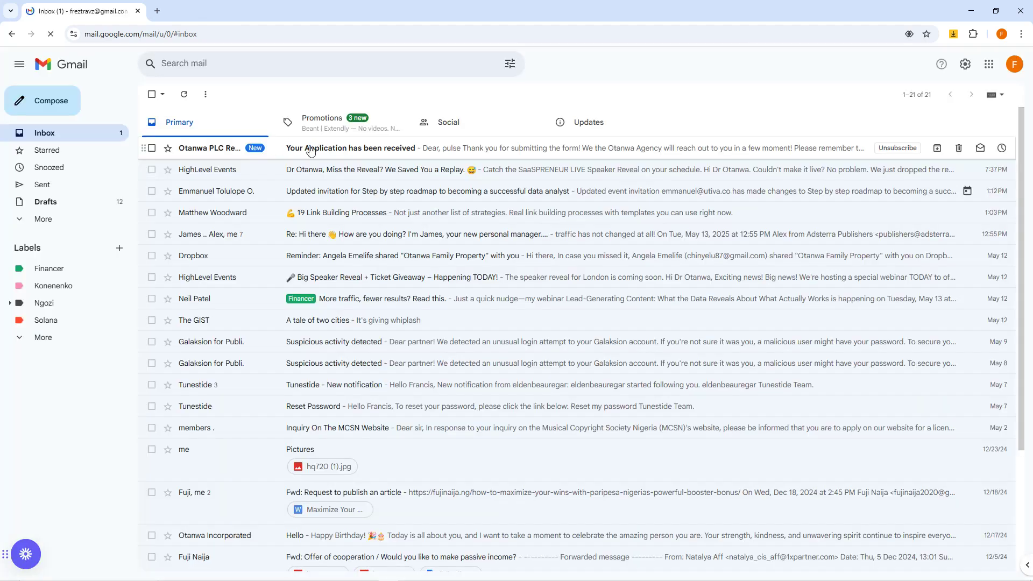
{"action": "left_click", "coordinate": [330, 151]}
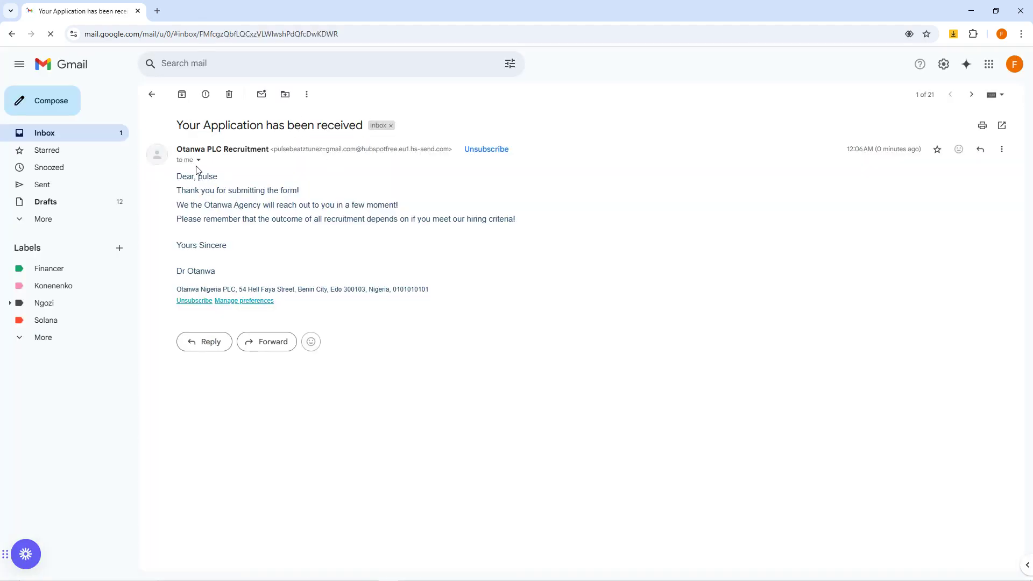
Step: Examine the confirmation e-mail's subject, greeting, body text, signature and company footer
{"action": "left_click_drag", "start_coordinate": [182, 128], "coordinate": [365, 131]}
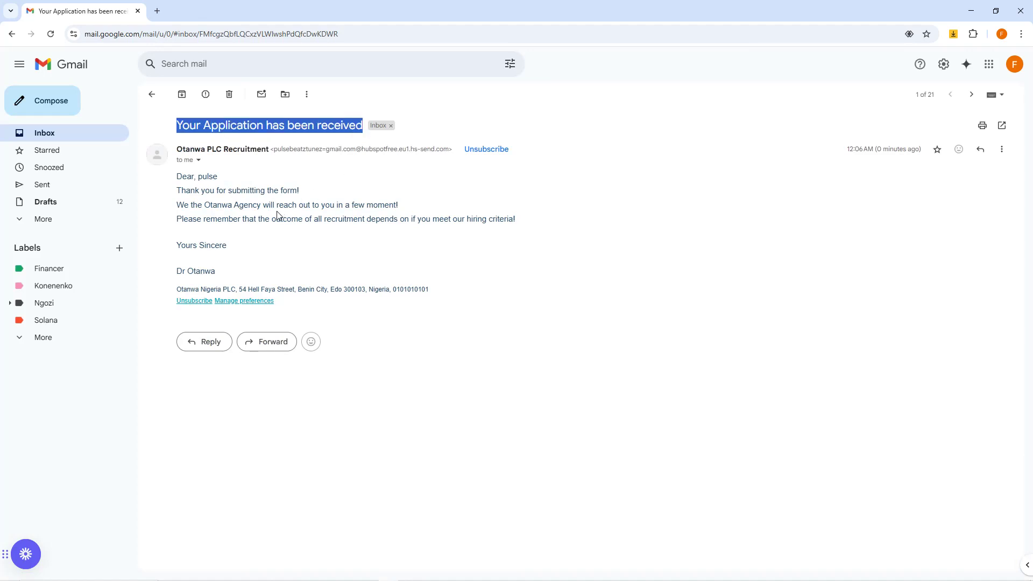
{"action": "left_click_drag", "start_coordinate": [187, 178], "coordinate": [261, 205]}
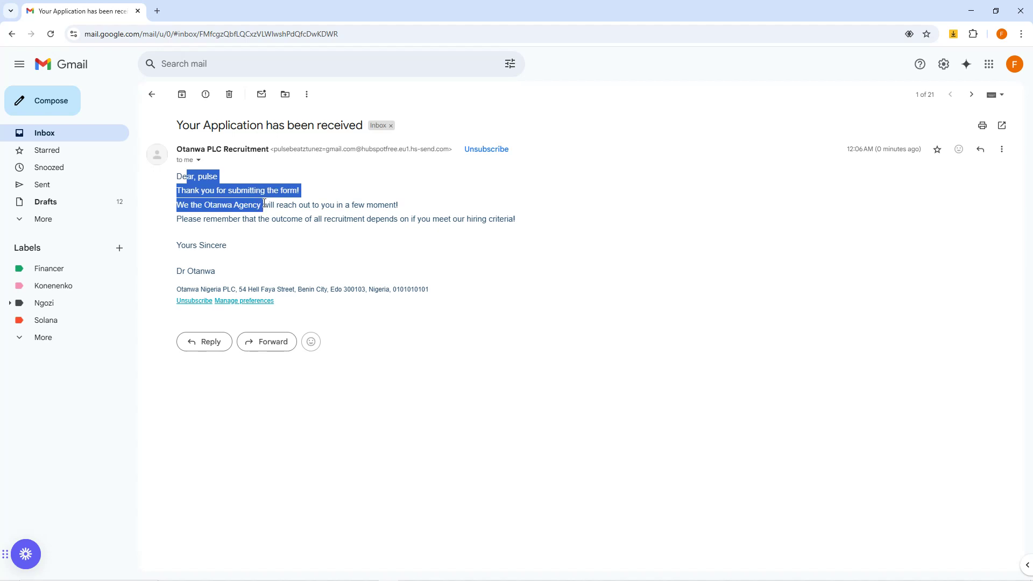
{"action": "left_click", "coordinate": [188, 200]}
{"action": "left_click_drag", "start_coordinate": [219, 176], "coordinate": [343, 206]}
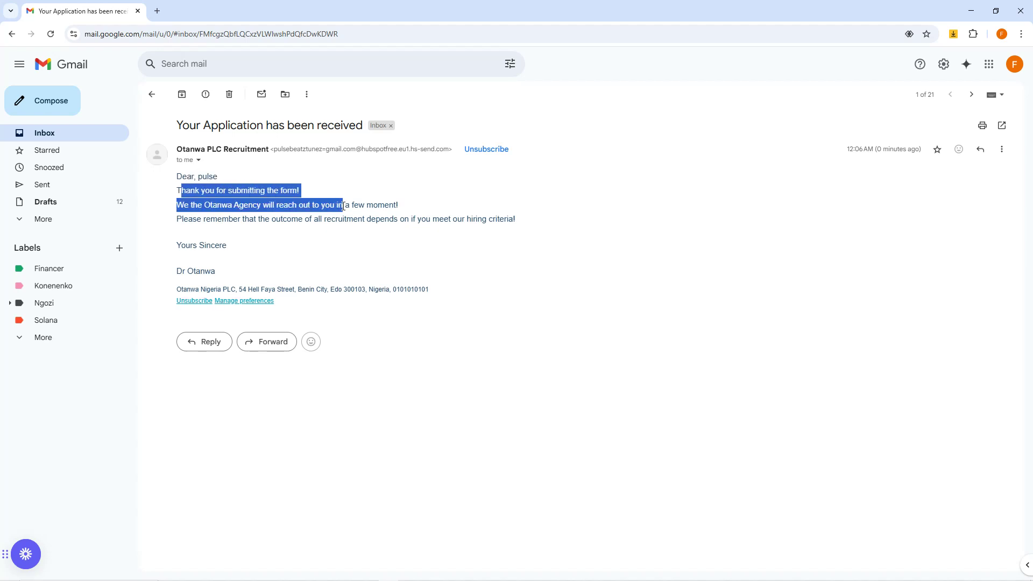
{"action": "left_click", "coordinate": [191, 217]}
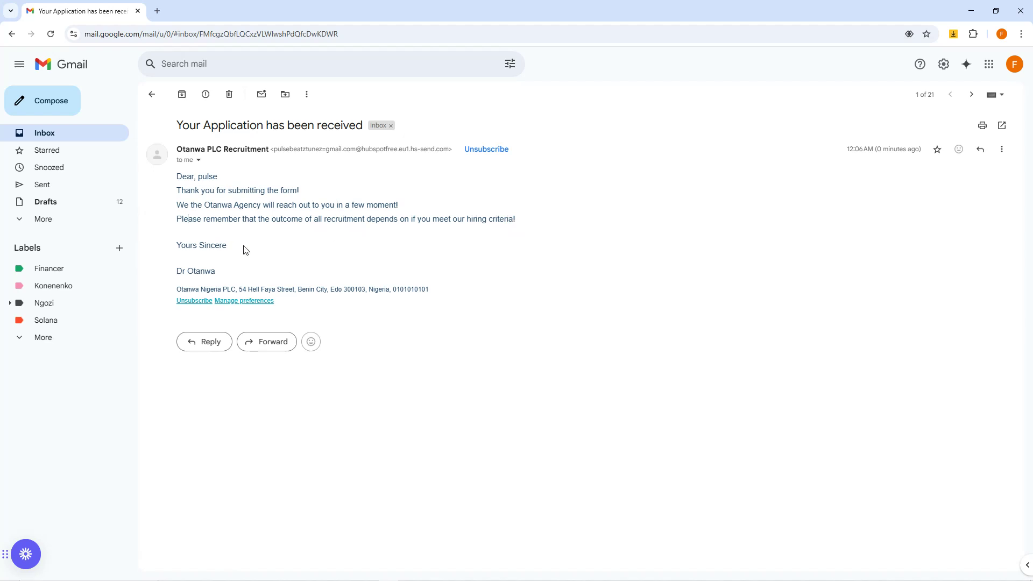
{"action": "triple_click", "coordinate": [190, 275]}
{"action": "left_click", "coordinate": [277, 270]}
{"action": "left_click_drag", "start_coordinate": [425, 291], "coordinate": [180, 292]}
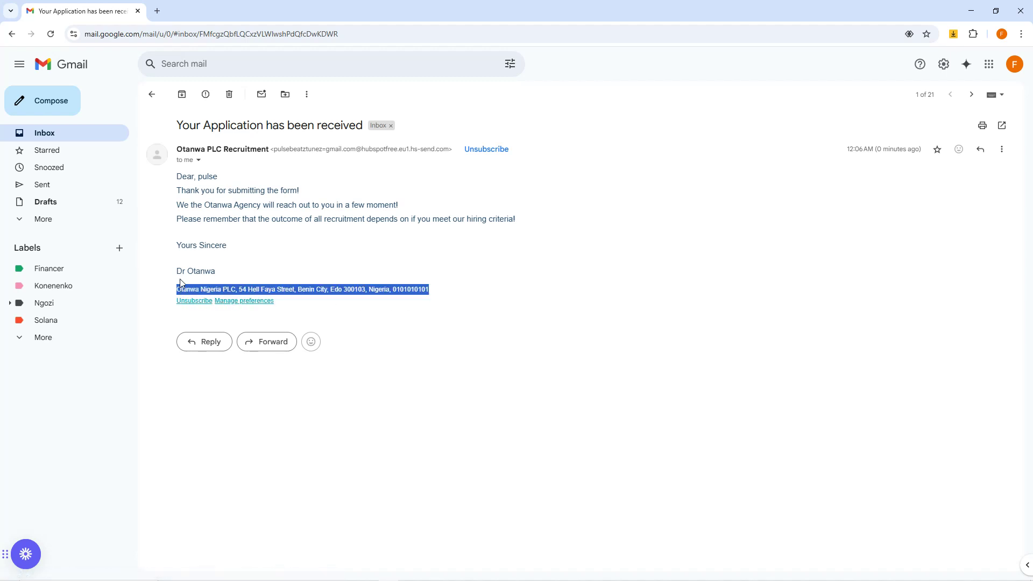
{"action": "left_click", "coordinate": [167, 198]}
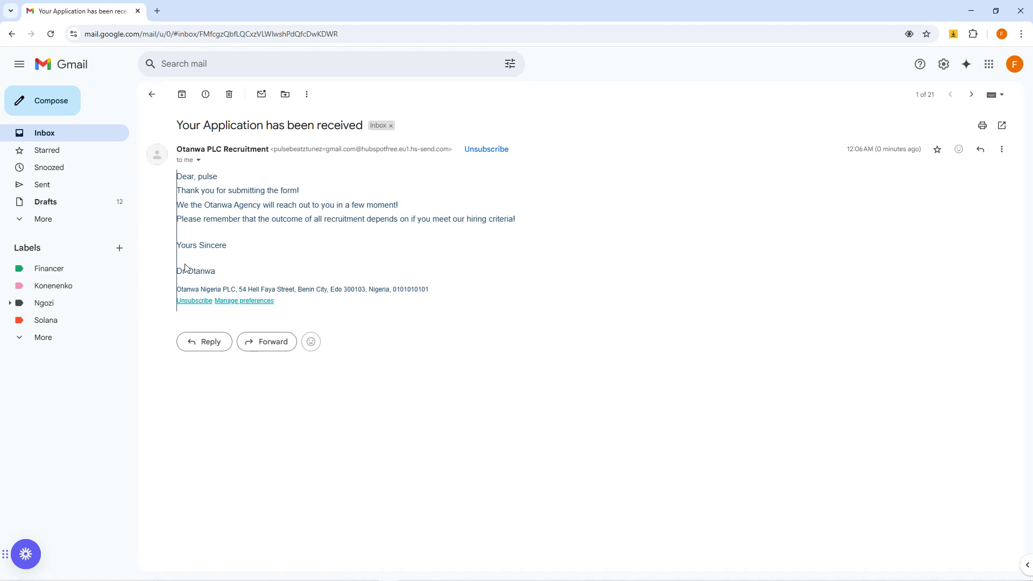
Step: Check the inbox's Promotions category for further recruitment messages and return to the Primary category
{"action": "left_click", "coordinate": [46, 221]}
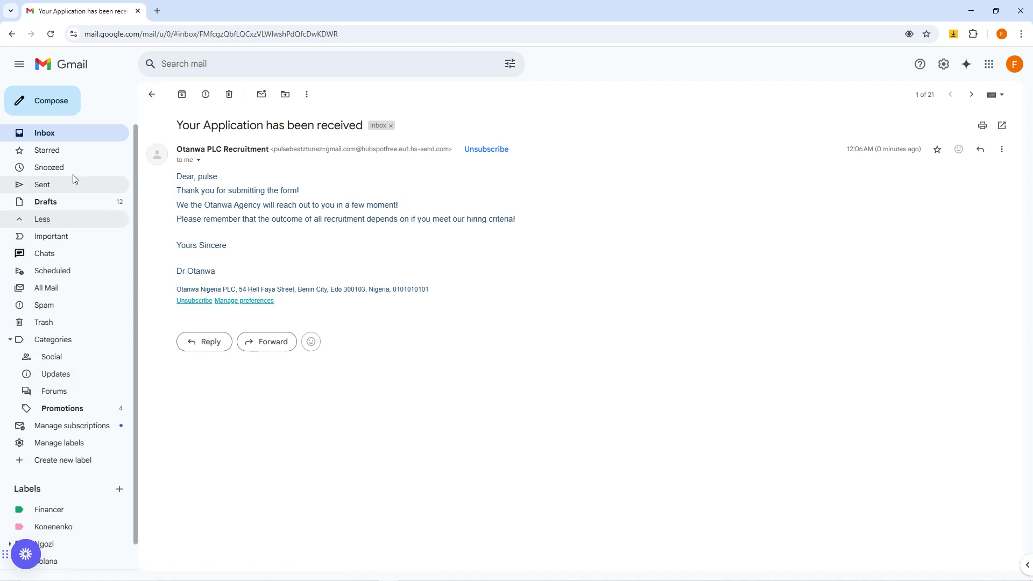
{"action": "left_click", "coordinate": [51, 137]}
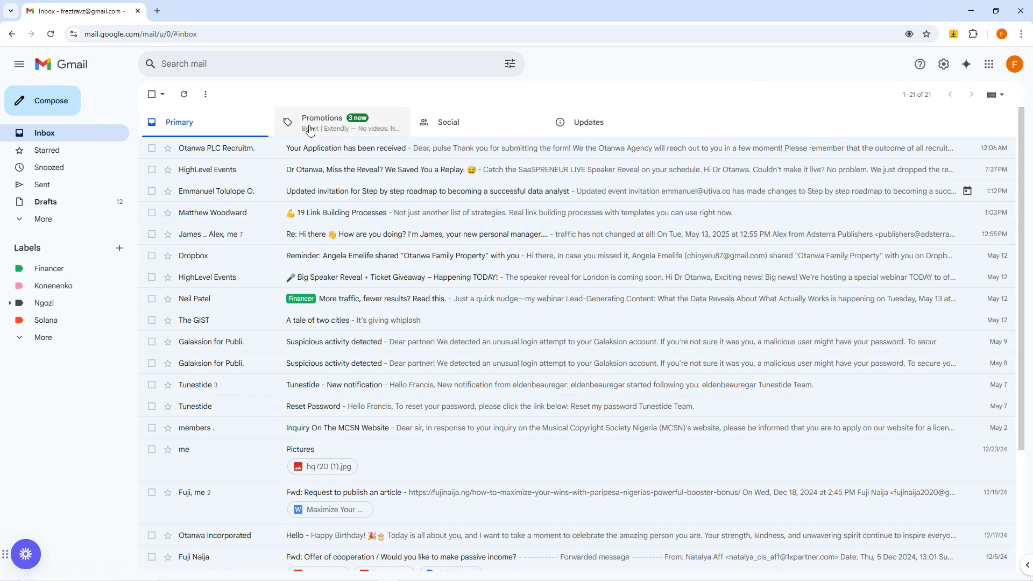
{"action": "left_click", "coordinate": [335, 129]}
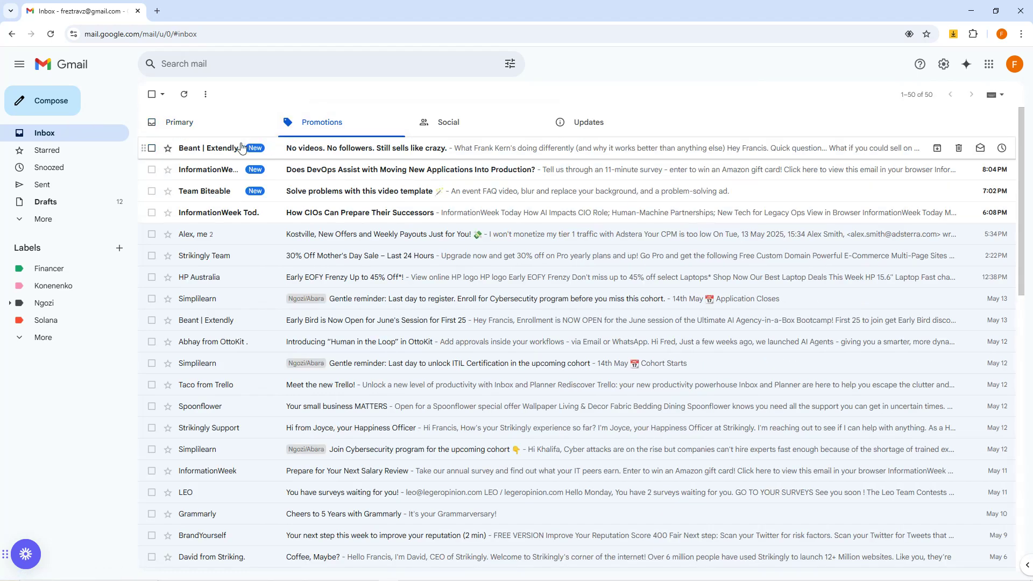
{"action": "left_click", "coordinate": [207, 129]}
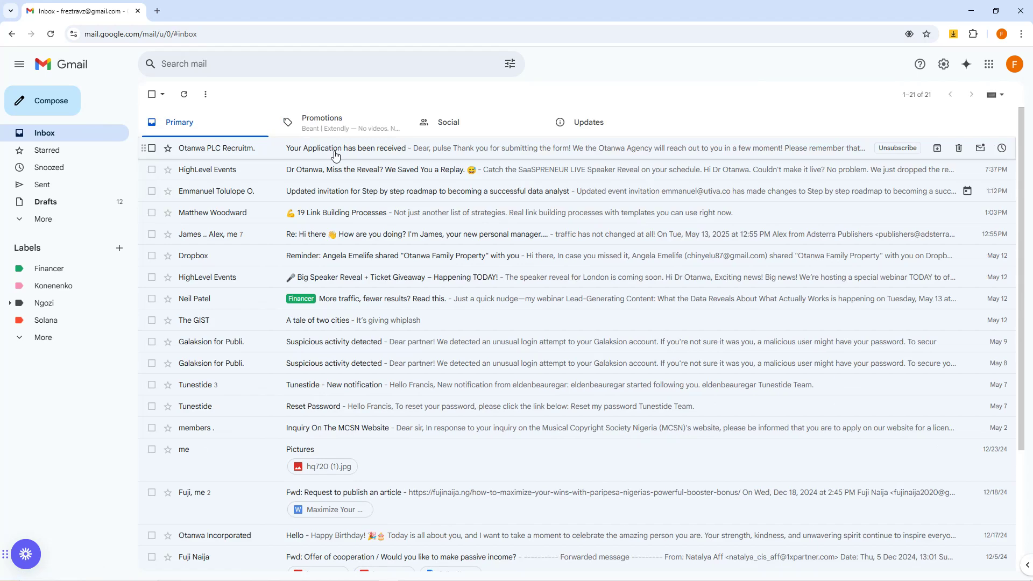
Step: Reopen the "Your Application has been received" e-mail, and switch to Google Meet to read the replies in both meetings' chats
{"action": "left_click", "coordinate": [335, 155]}
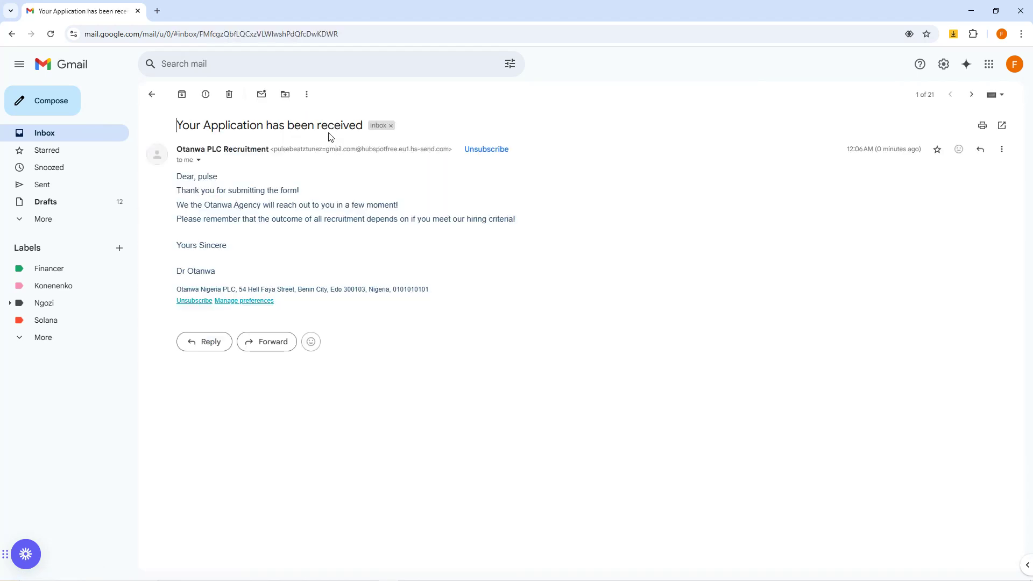
{"action": "mouse_move", "coordinate": [311, 577]}
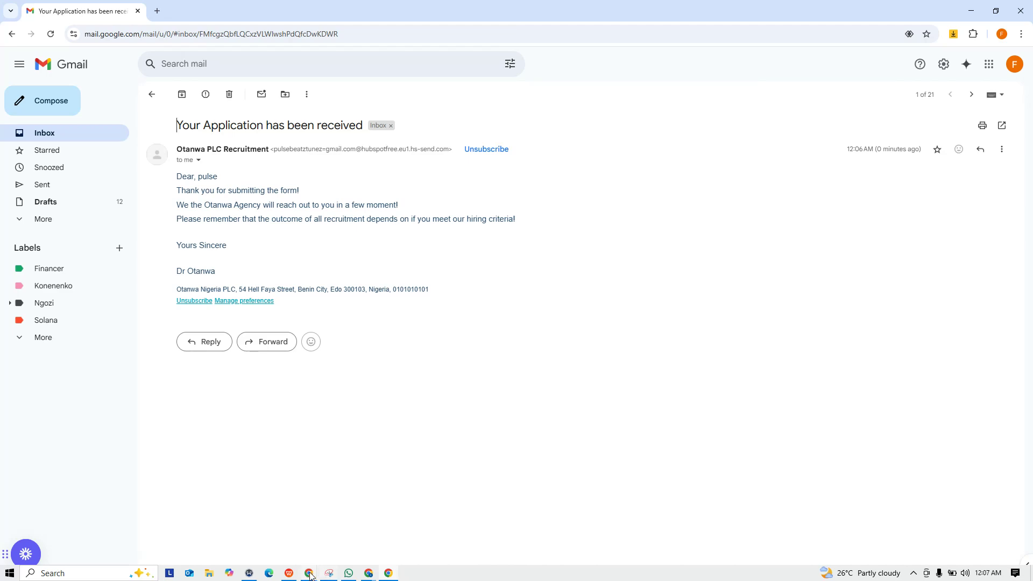
{"action": "mouse_move", "coordinate": [368, 574]}
{"action": "left_click", "coordinate": [263, 525]}
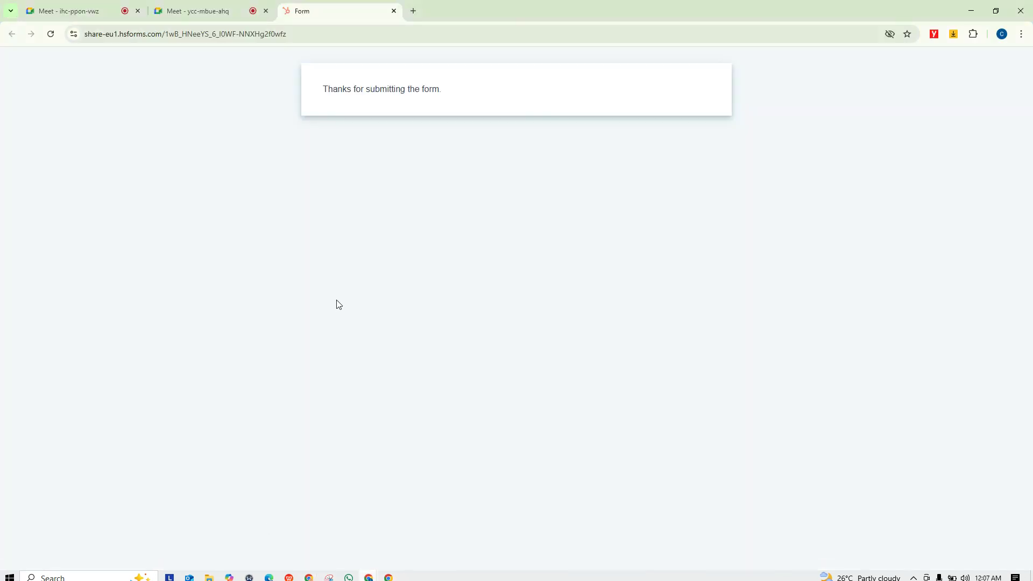
{"action": "left_click", "coordinate": [202, 6]}
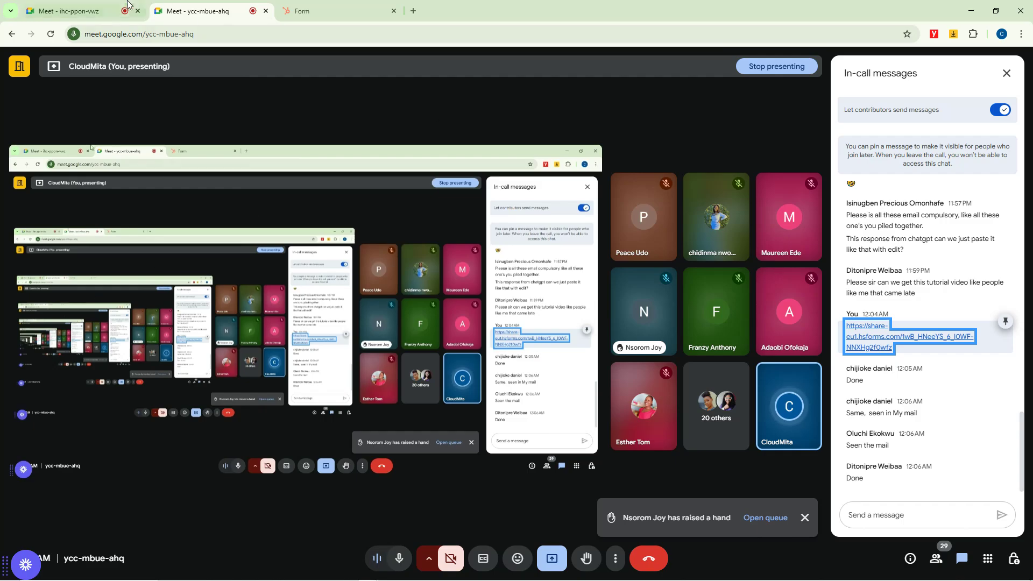
{"action": "left_click", "coordinate": [115, 6]}
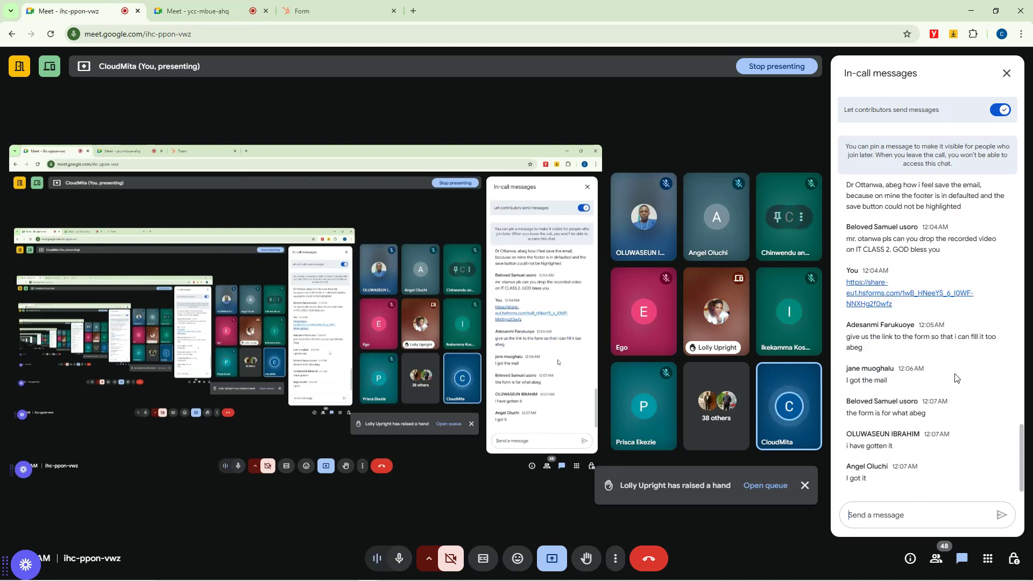
{"action": "scroll", "coordinate": [935, 367], "scroll_direction": "up", "scroll_amount": 2}
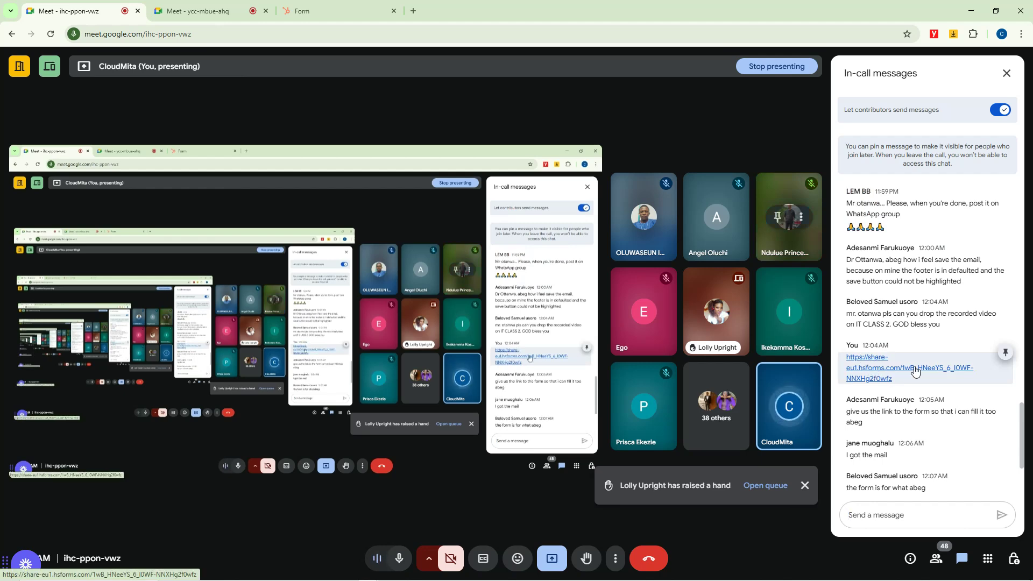
{"action": "scroll", "coordinate": [900, 446], "scroll_direction": "down", "scroll_amount": 2}
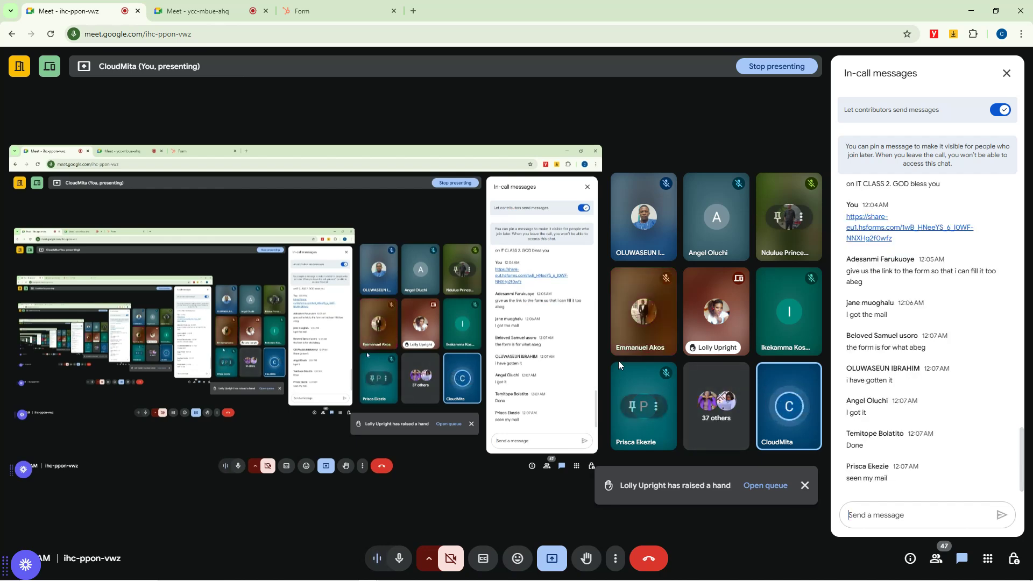
Step: Switch to Gmail, check the refreshed Starred folder and expand the full folder list before returning to the meeting
{"action": "mouse_move", "coordinate": [313, 572]}
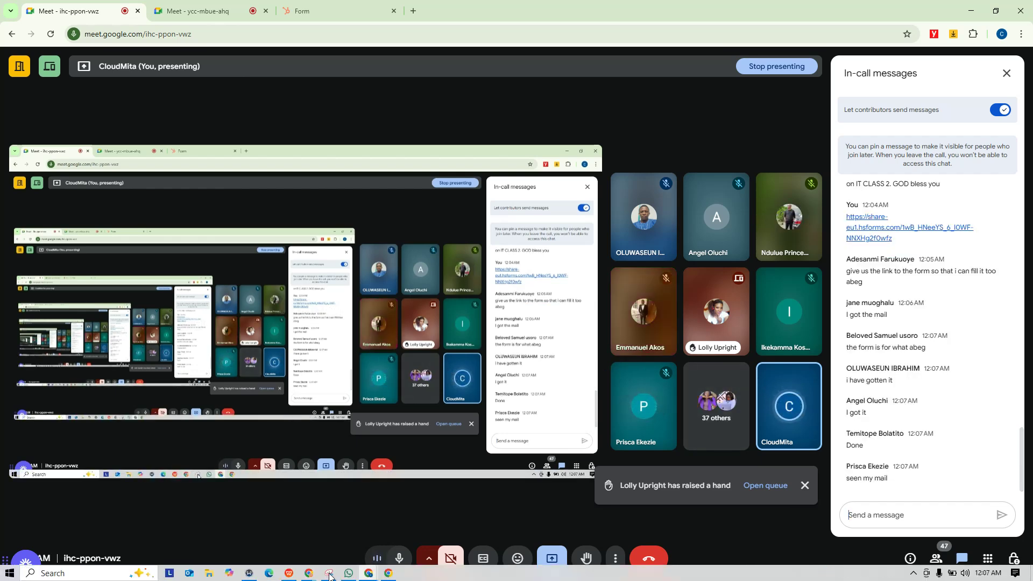
{"action": "left_click", "coordinate": [388, 573]}
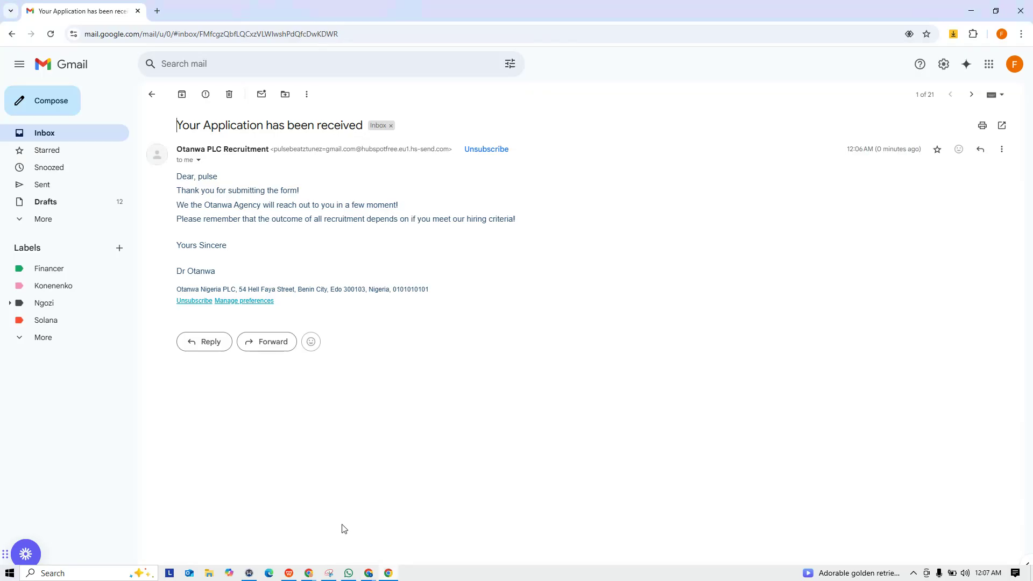
{"action": "left_click", "coordinate": [105, 148]}
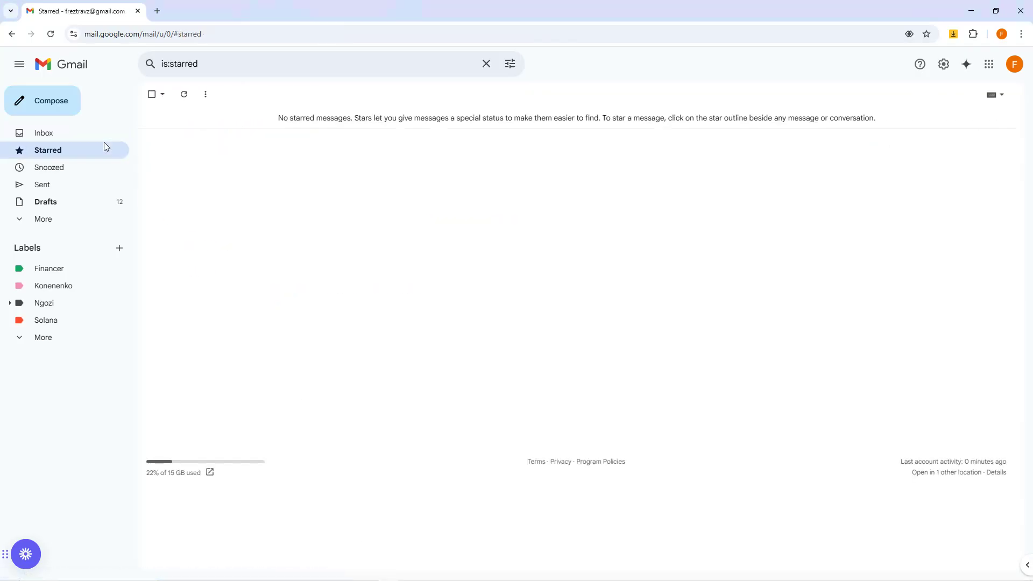
{"action": "key", "text": "F5"}
{"action": "left_click", "coordinate": [47, 220]}
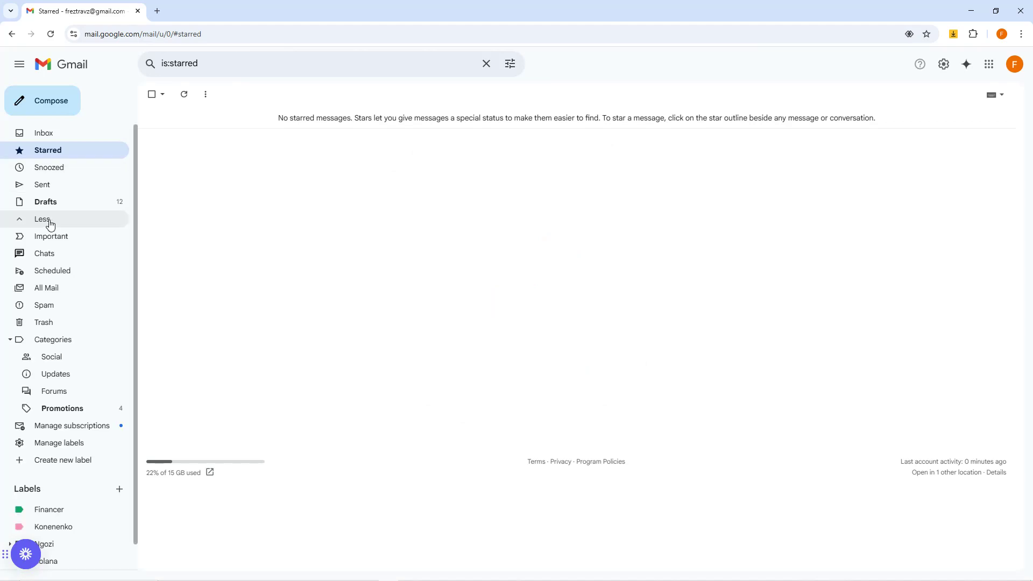
{"action": "left_click", "coordinate": [970, 12]}
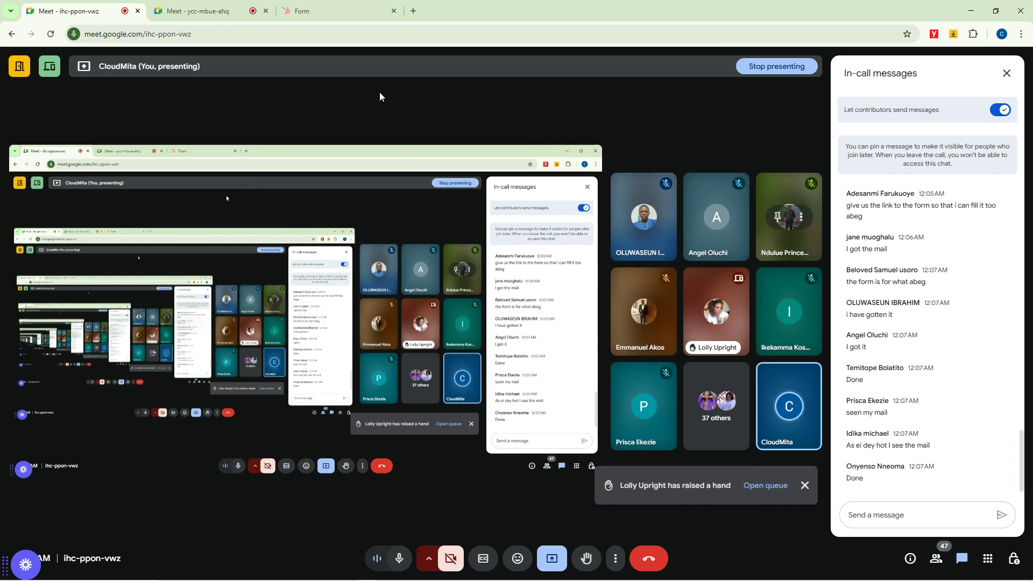
Step: Switch to the HubSpot "Hiring Automation" workflow and examine its enrollment trigger, e-mail actions, delays and City branch
{"action": "mouse_move", "coordinate": [378, 576]}
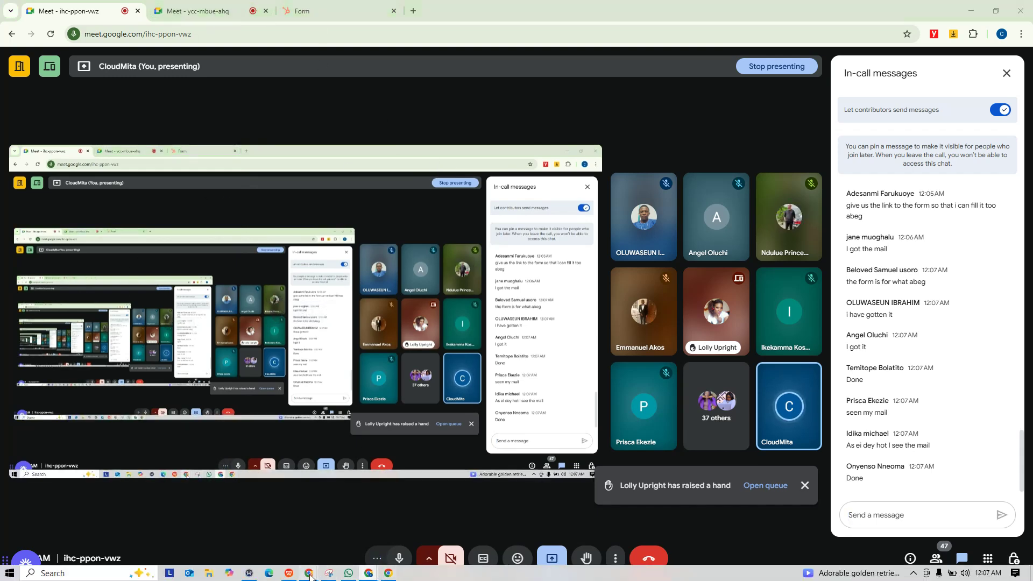
{"action": "mouse_move", "coordinate": [309, 574]}
{"action": "left_click", "coordinate": [275, 541]}
{"action": "left_click", "coordinate": [204, 11]}
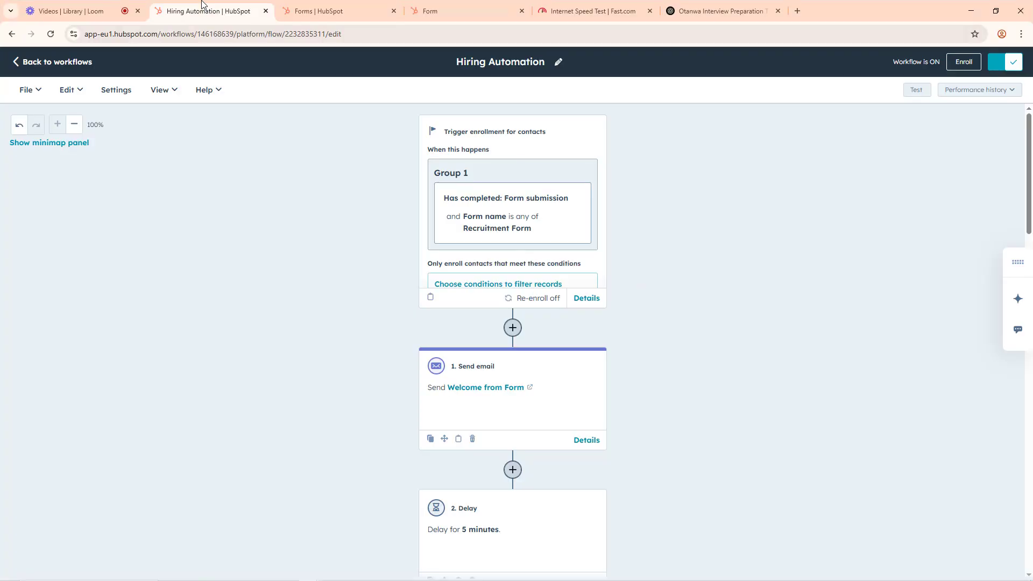
{"action": "scroll", "coordinate": [502, 305], "scroll_direction": "down", "scroll_amount": 1}
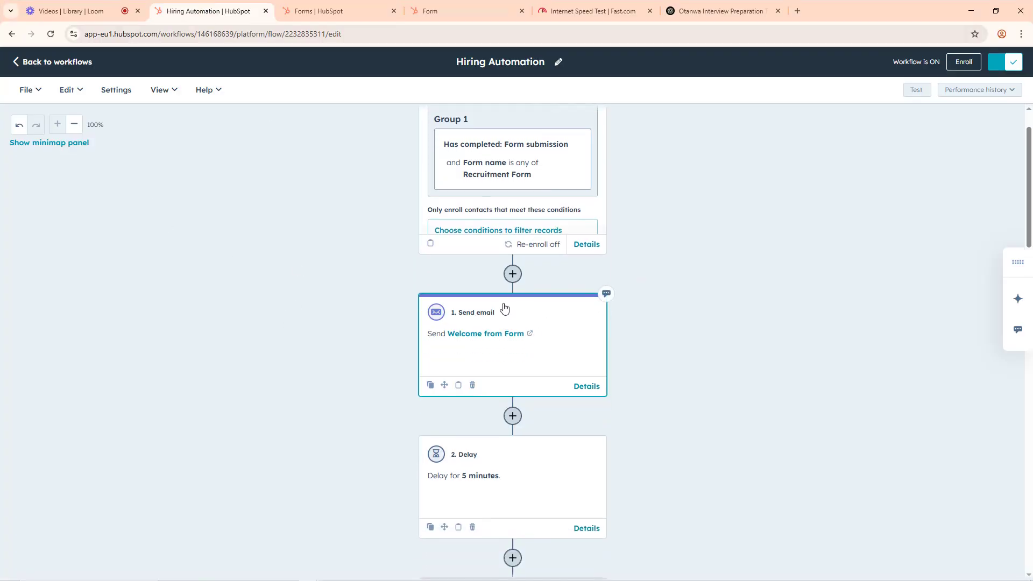
{"action": "scroll", "coordinate": [518, 253], "scroll_direction": "up", "scroll_amount": 1}
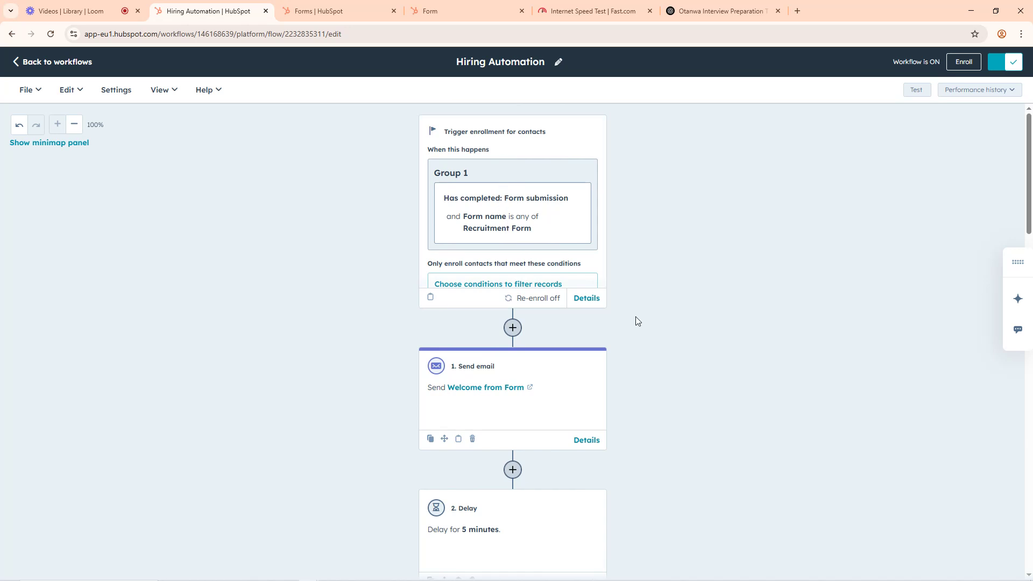
{"action": "scroll", "coordinate": [592, 323], "scroll_direction": "down", "scroll_amount": 4}
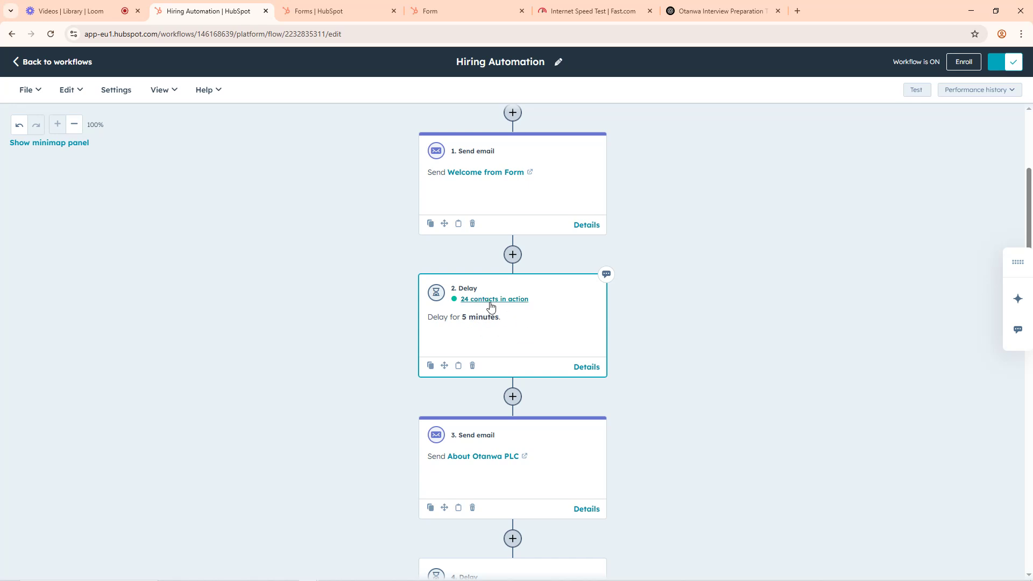
{"action": "scroll", "coordinate": [588, 415], "scroll_direction": "down", "scroll_amount": 1}
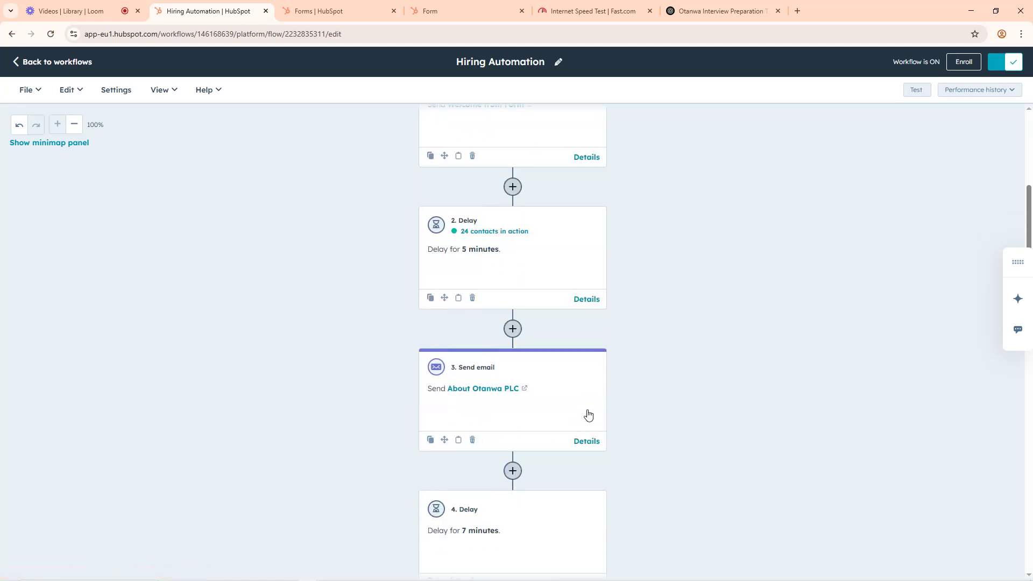
{"action": "scroll", "coordinate": [565, 388], "scroll_direction": "down", "scroll_amount": 3}
{"action": "scroll", "coordinate": [526, 336], "scroll_direction": "up", "scroll_amount": 7}
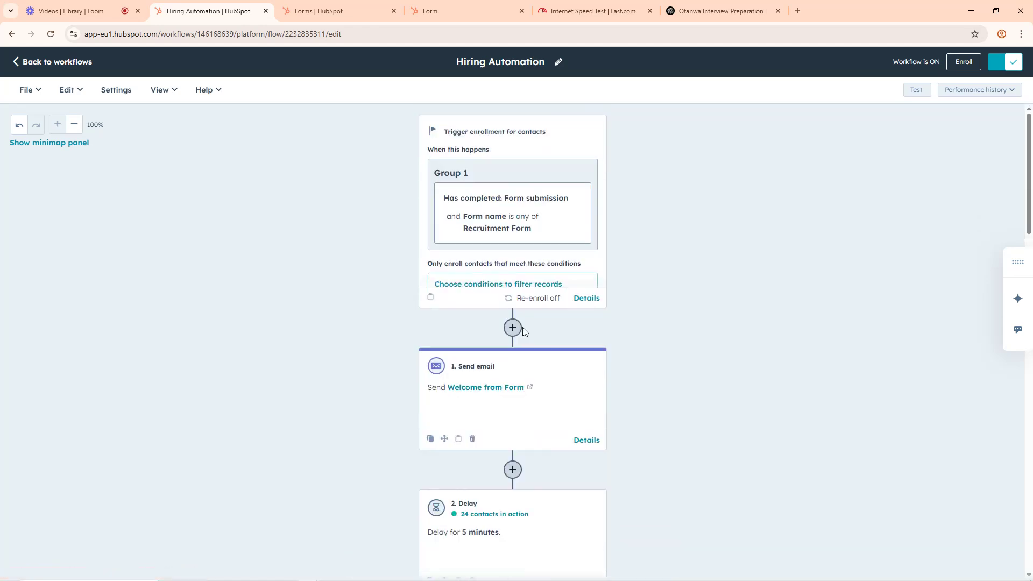
{"action": "scroll", "coordinate": [583, 431], "scroll_direction": "down", "scroll_amount": 15}
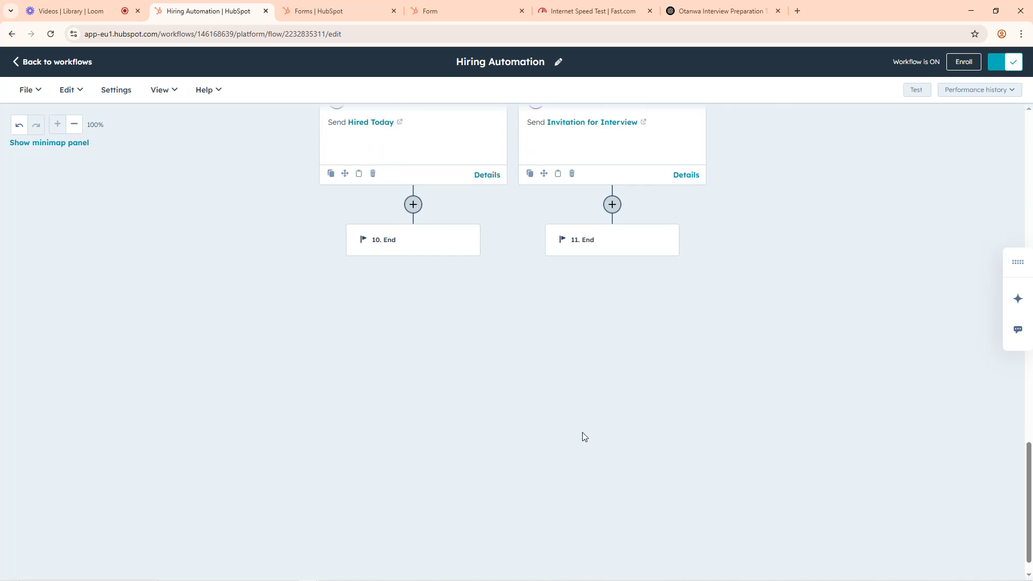
{"action": "scroll", "coordinate": [582, 431], "scroll_direction": "up", "scroll_amount": 8}
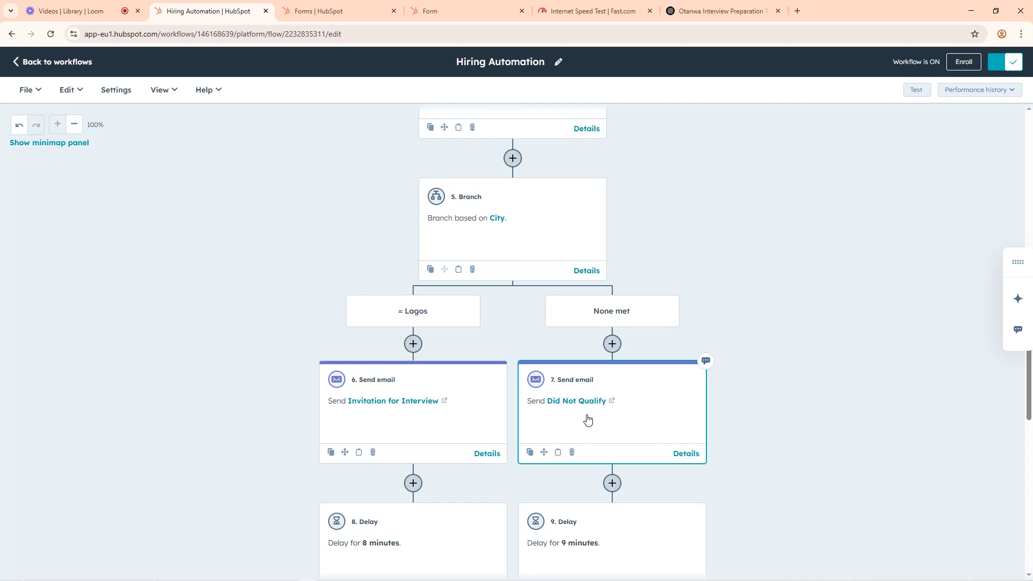
Step: Return to Google Meet and review participants' newest messages about the form and confirmation e-mail in both meetings
{"action": "left_click", "coordinate": [972, 11]}
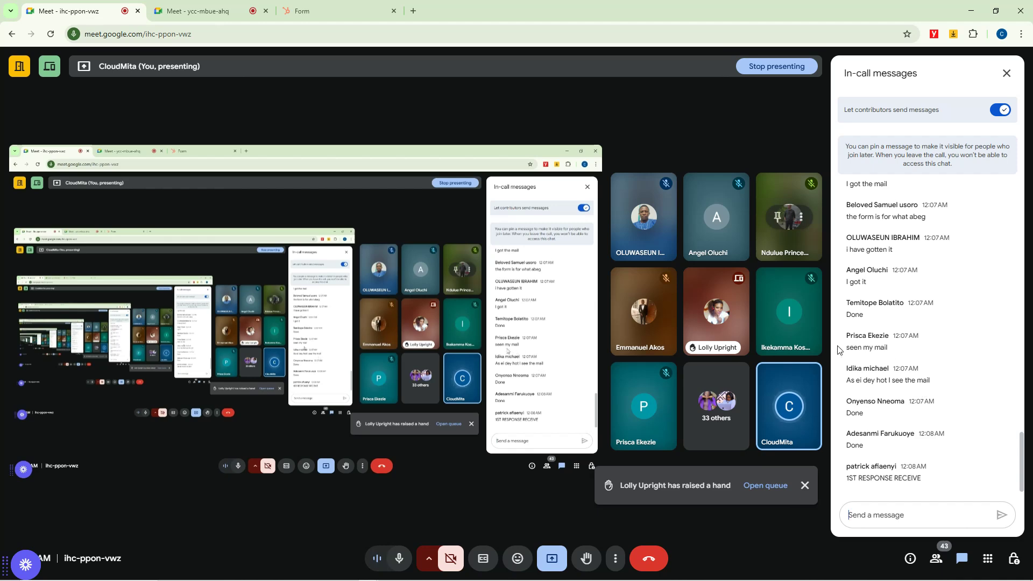
{"action": "scroll", "coordinate": [884, 281], "scroll_direction": "up", "scroll_amount": 1}
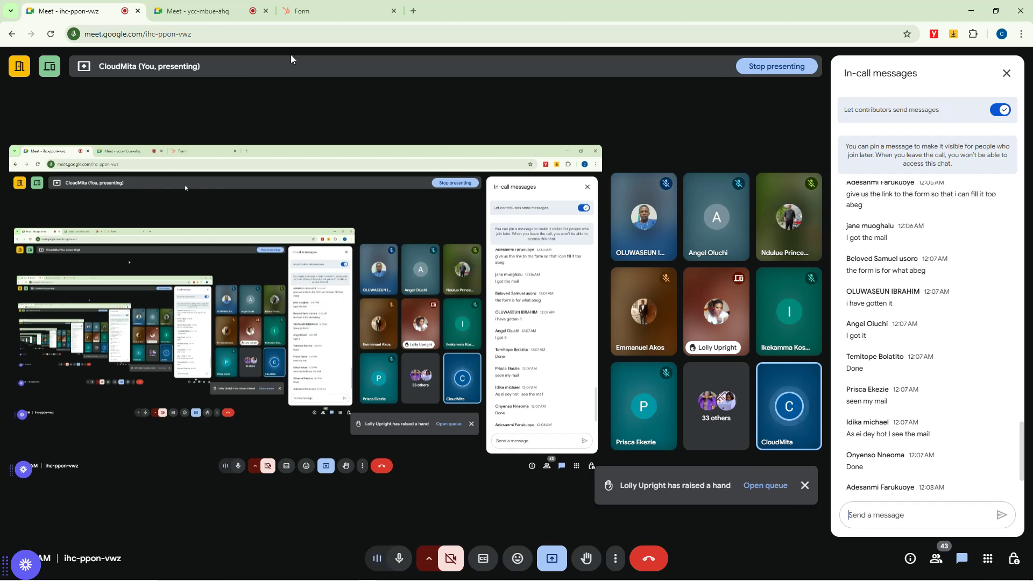
{"action": "left_click", "coordinate": [217, 2]}
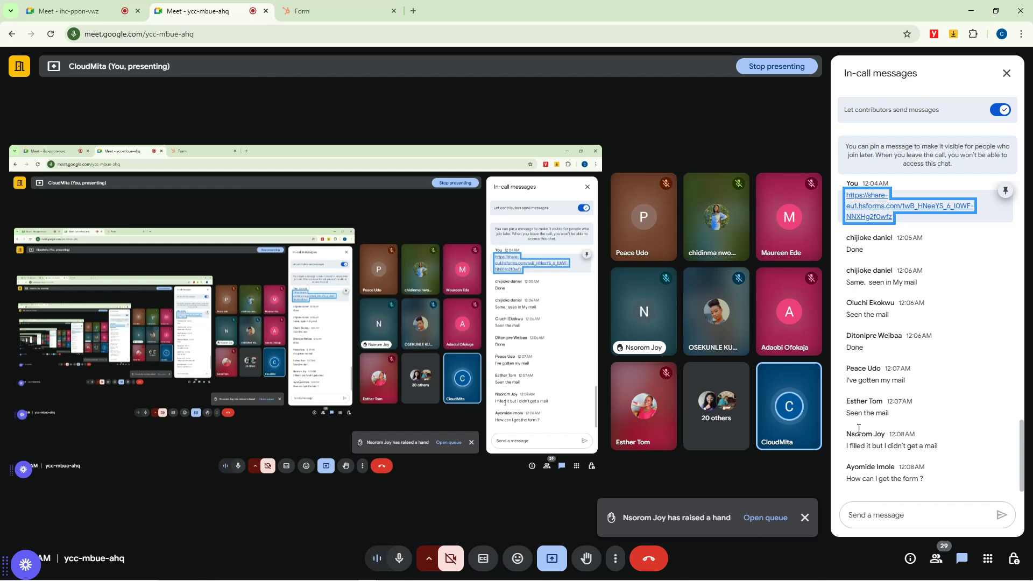
{"action": "scroll", "coordinate": [862, 231], "scroll_direction": "up", "scroll_amount": 2}
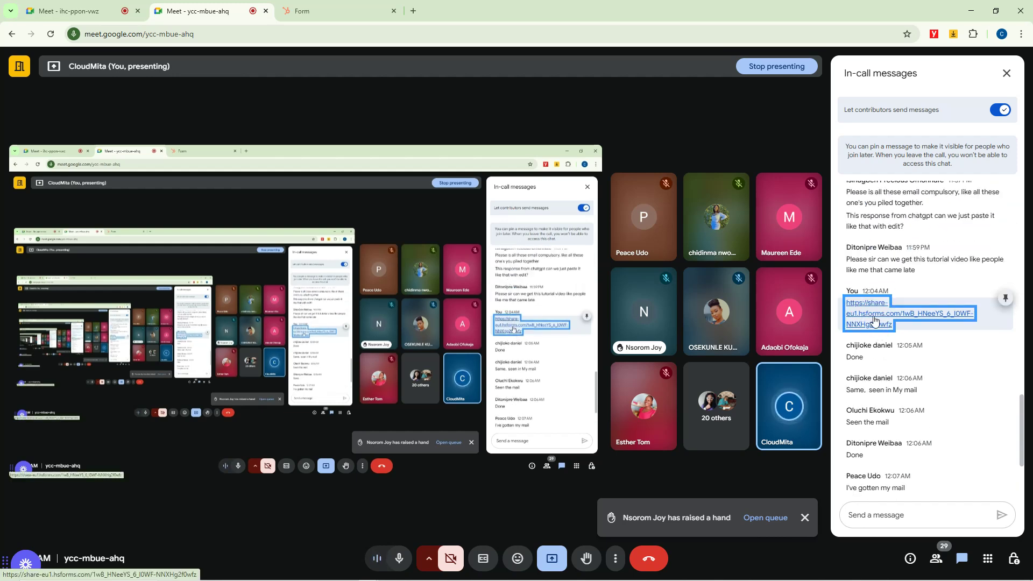
{"action": "scroll", "coordinate": [873, 498], "scroll_direction": "down", "scroll_amount": 2}
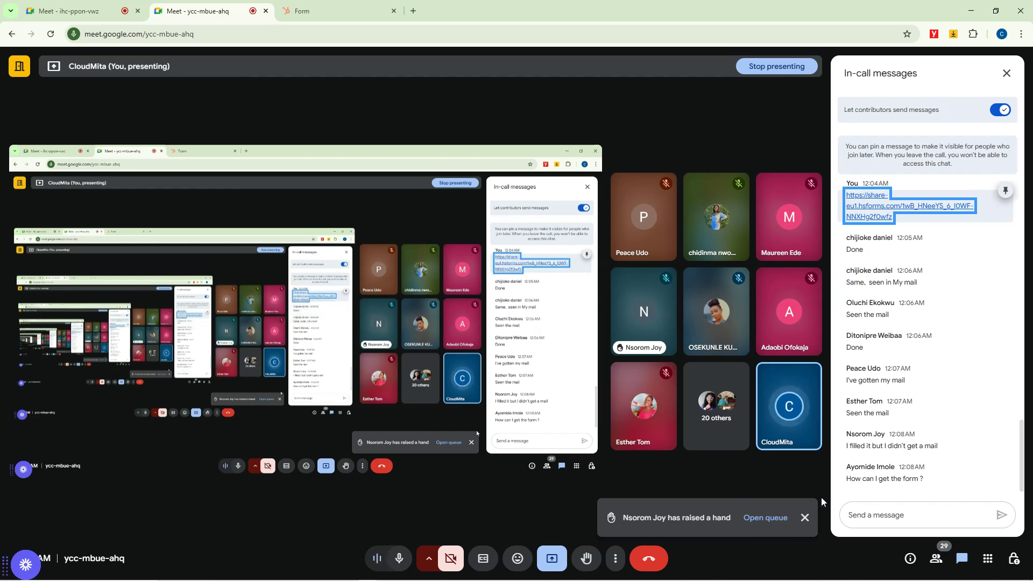
Step: Post the copied Recruitment Form share link in the second meeting's chat and return to the first meeting
{"action": "left_click", "coordinate": [863, 514]}
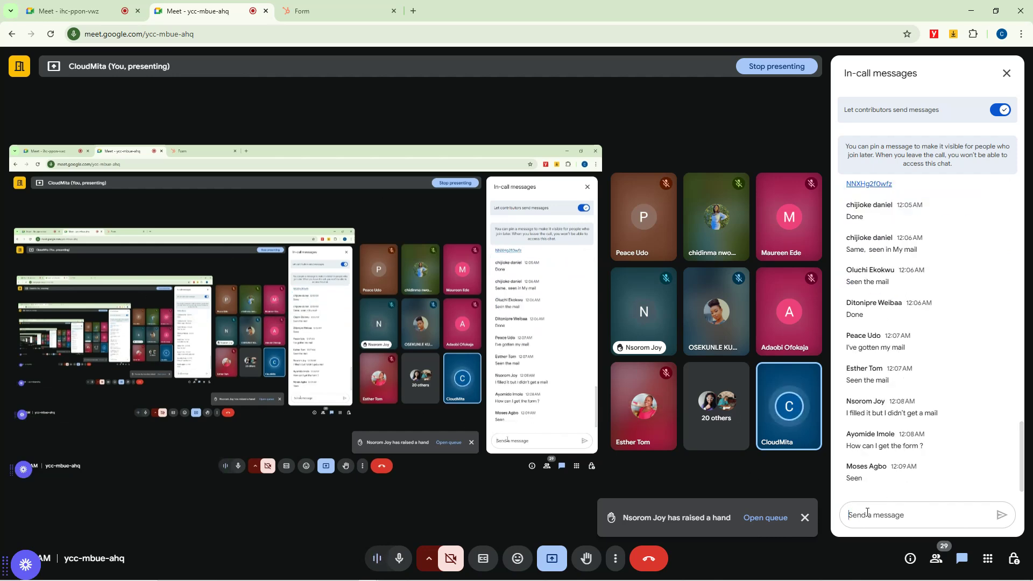
{"action": "type", "text": "https://share-eu1.hsforms.com/1wB_HNeeYS_6_I0WF-NNXHg2f0wfz"}
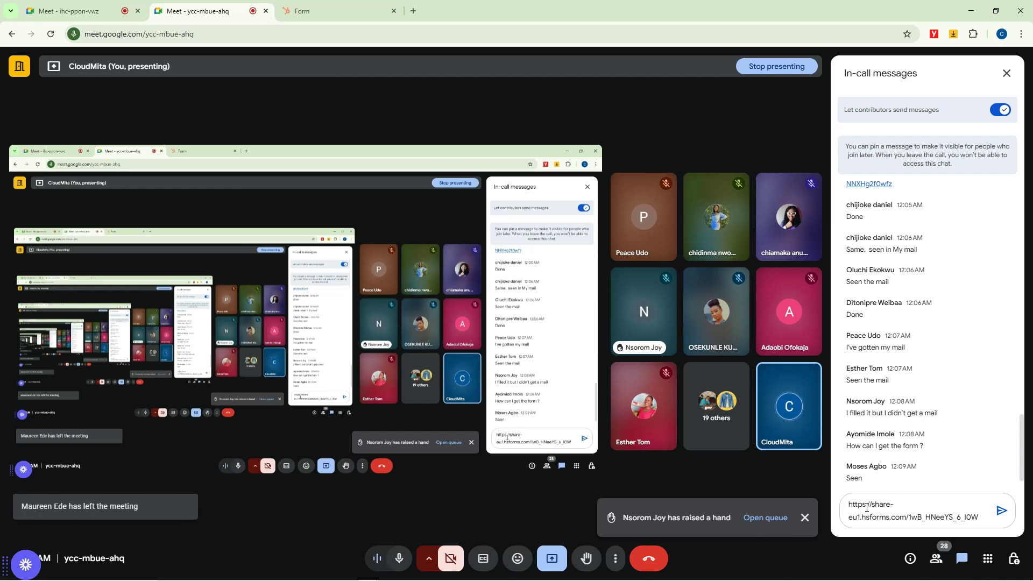
{"action": "key", "text": "Return"}
{"action": "left_click", "coordinate": [103, 4]}
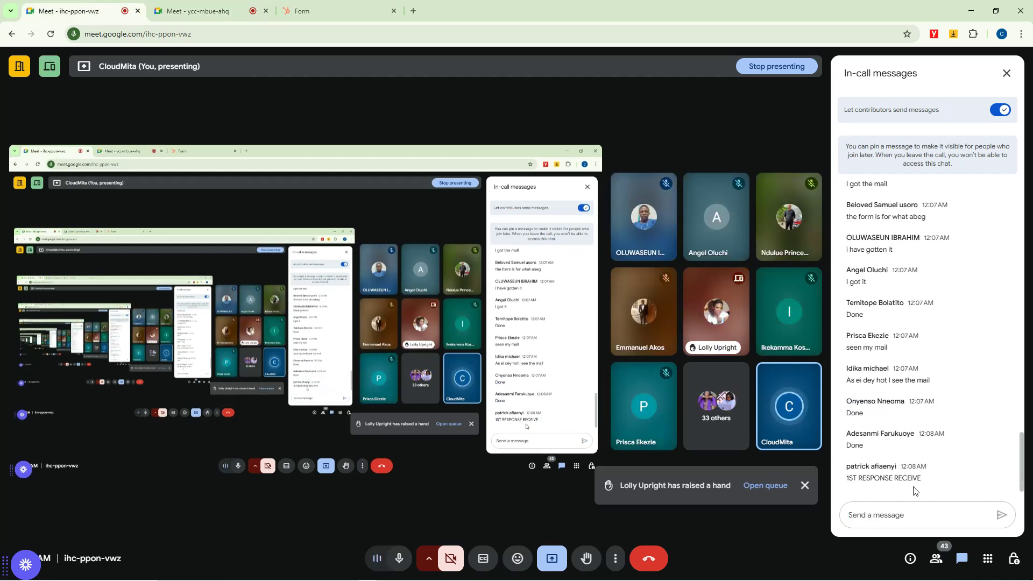
Step: Switch to Gmail, refresh the inbox to check for new recruitment e-mails, and view the application confirmation again before returning to the inbox
{"action": "mouse_move", "coordinate": [337, 580]}
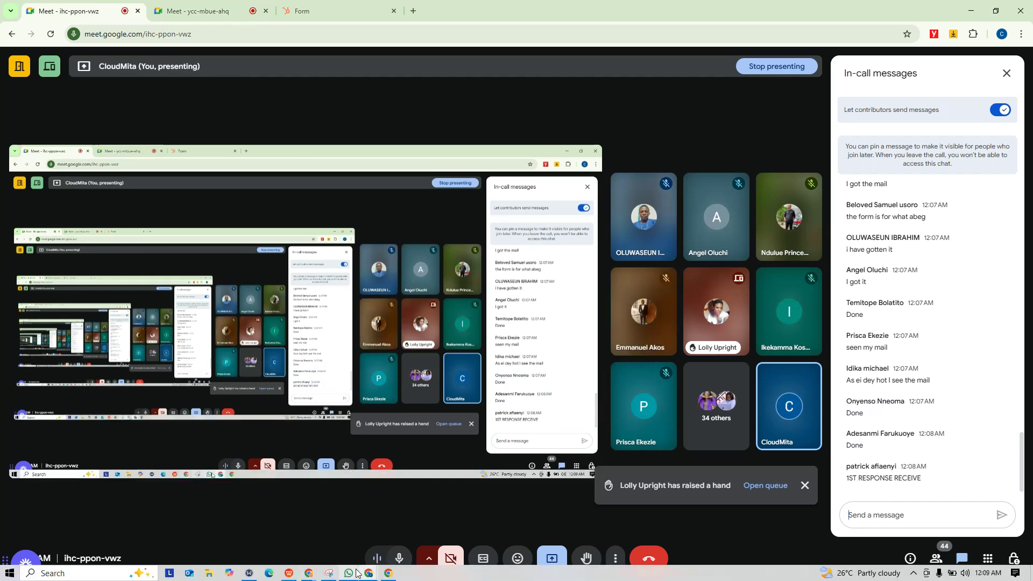
{"action": "left_click", "coordinate": [388, 573]}
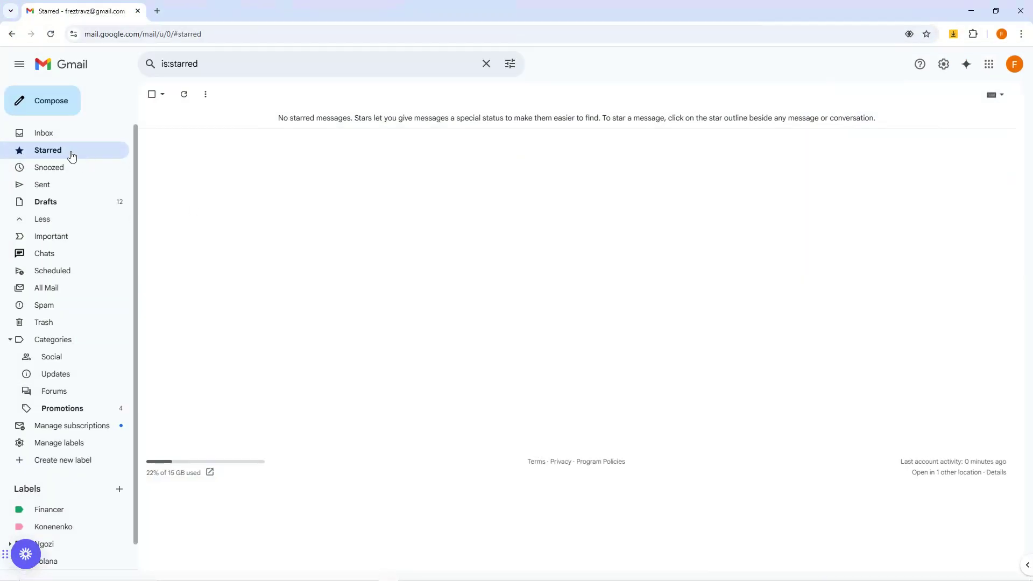
{"action": "left_click", "coordinate": [44, 133]}
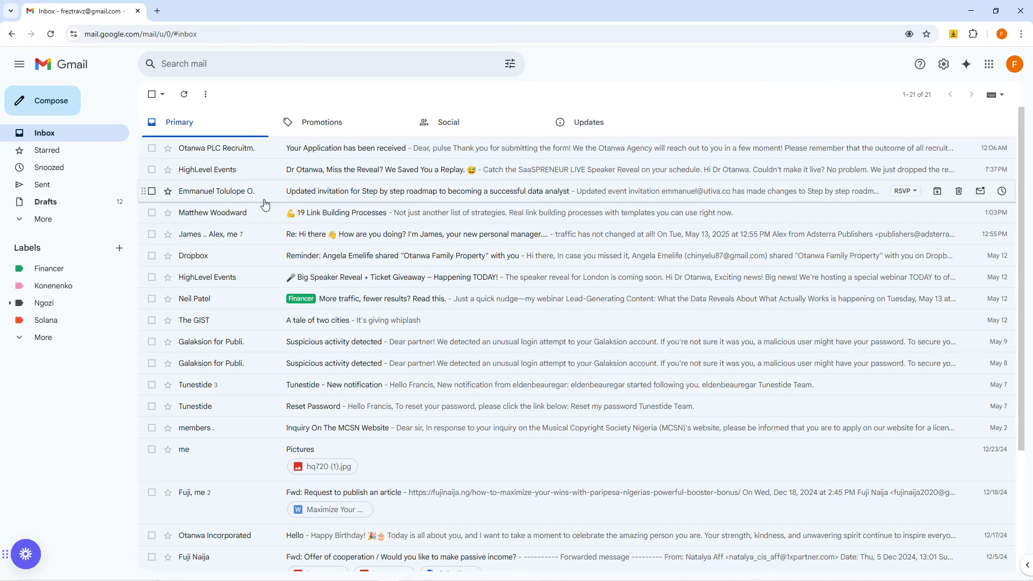
{"action": "key", "text": "F5"}
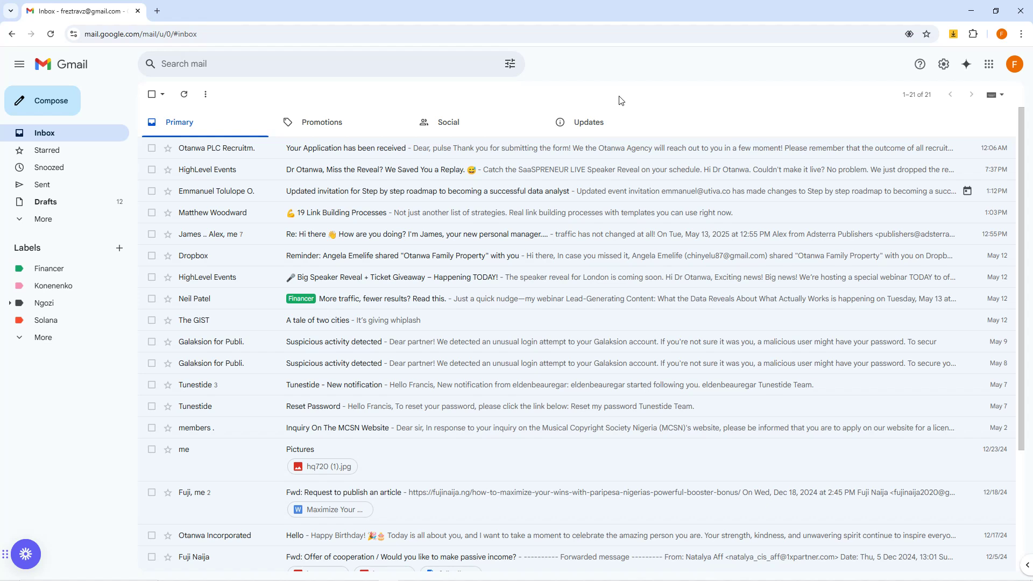
{"action": "left_click", "coordinate": [374, 149]}
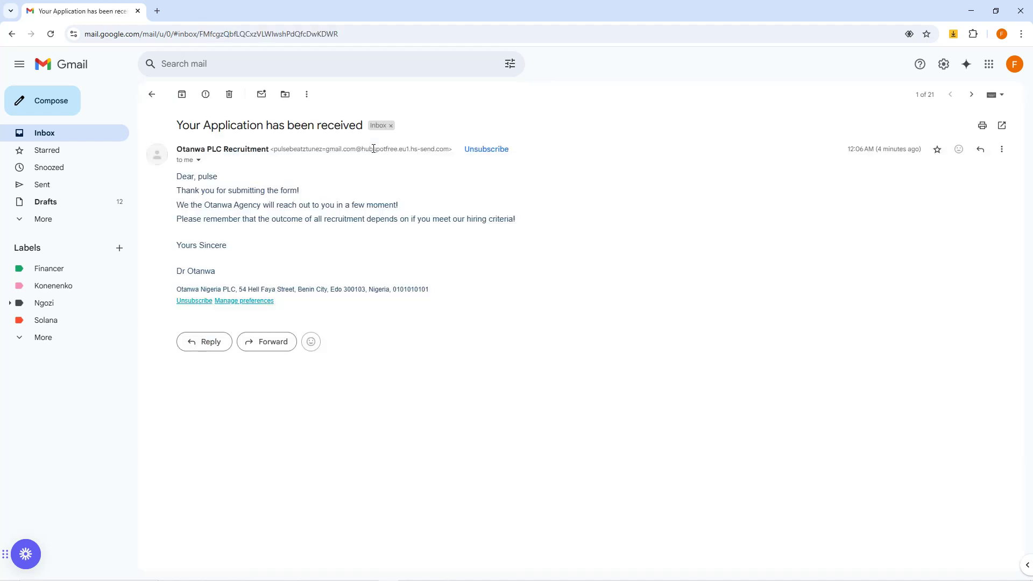
{"action": "left_click", "coordinate": [151, 94]}
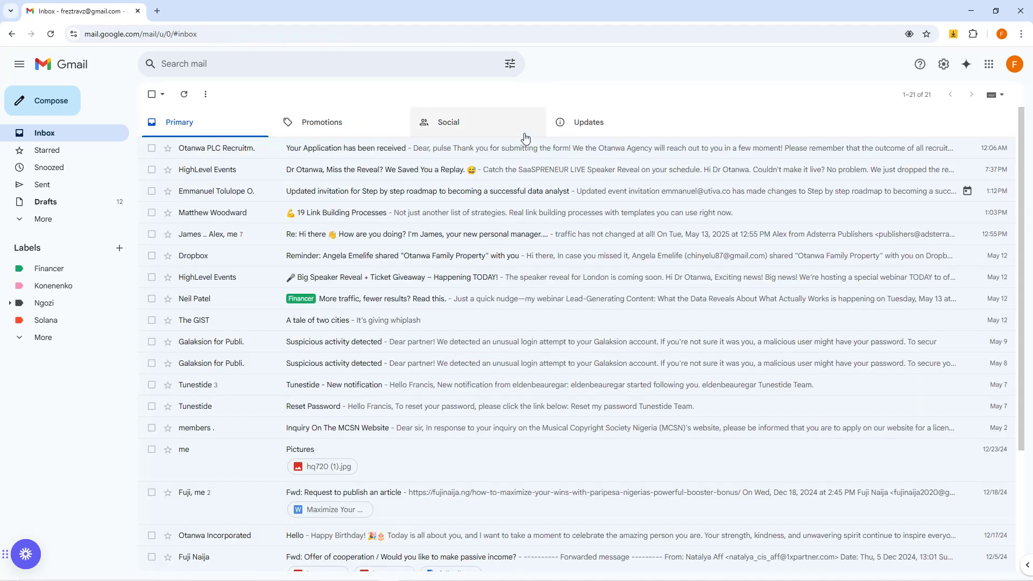
Step: Refresh the Gmail inbox and expand the additional mail folders to check for the second recruitment e-mail
{"action": "key", "text": "F5"}
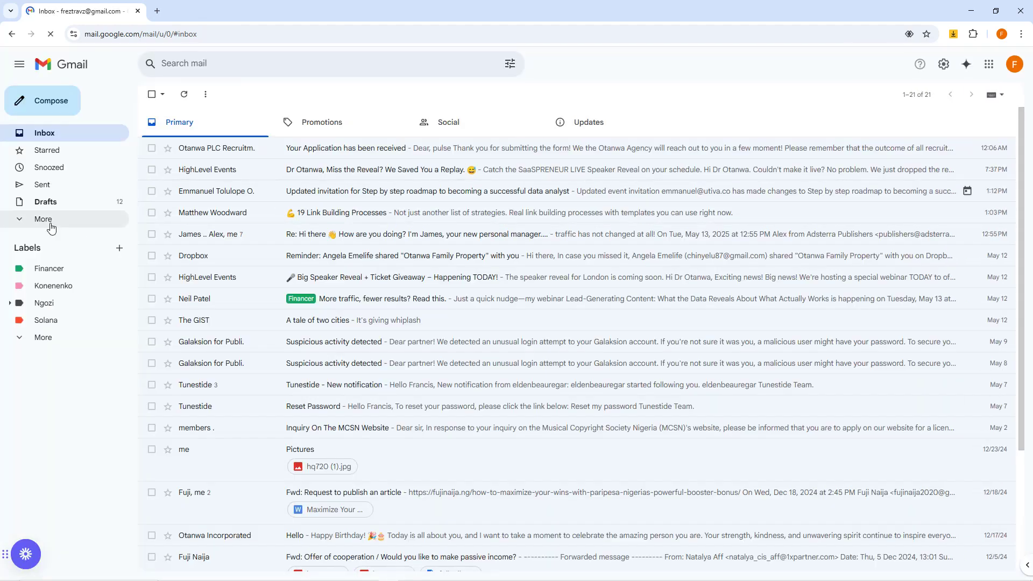
{"action": "left_click", "coordinate": [47, 220]}
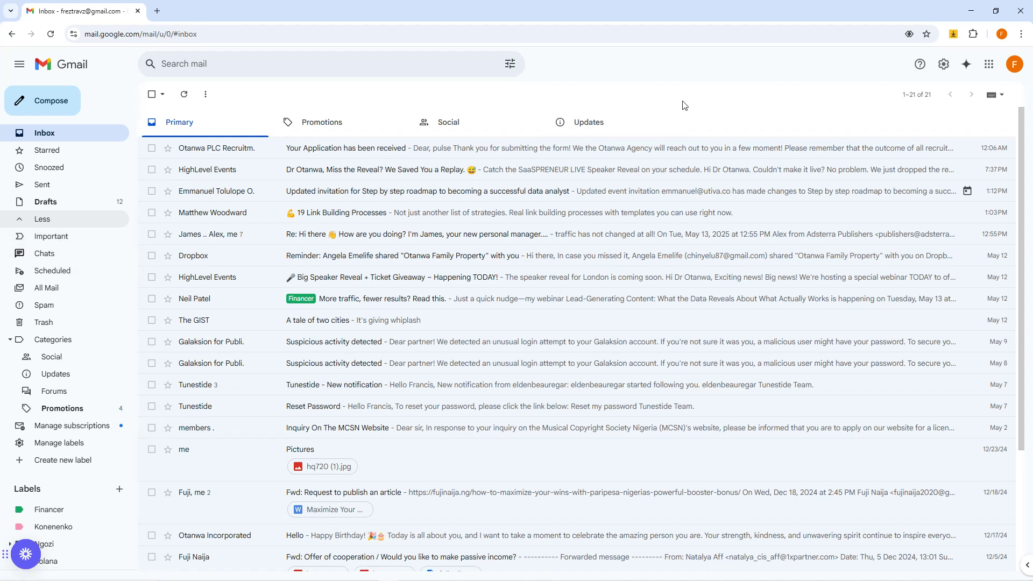
{"action": "key", "text": "F5"}
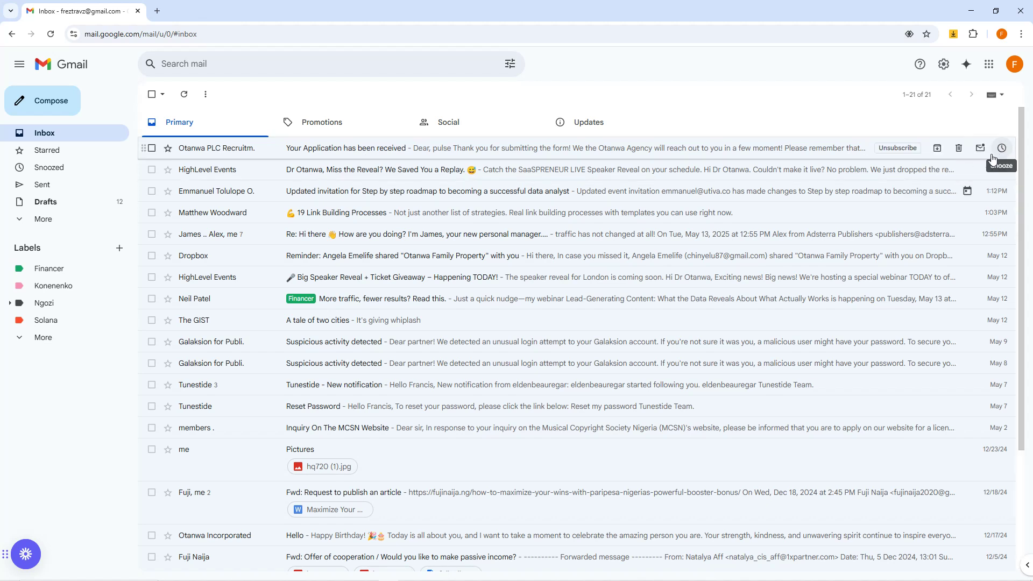
{"action": "mouse_move", "coordinate": [1013, 574]}
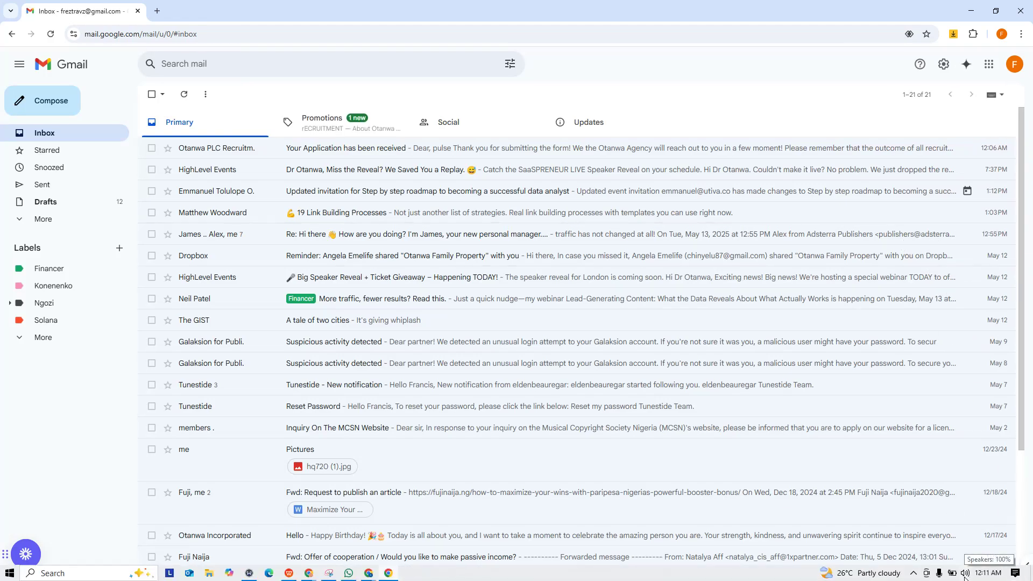
Step: Open the "About Otanwa Nigeria PLC" e-mail in the Promotions category, read it through, and return to the message list
{"action": "left_click", "coordinate": [346, 132]}
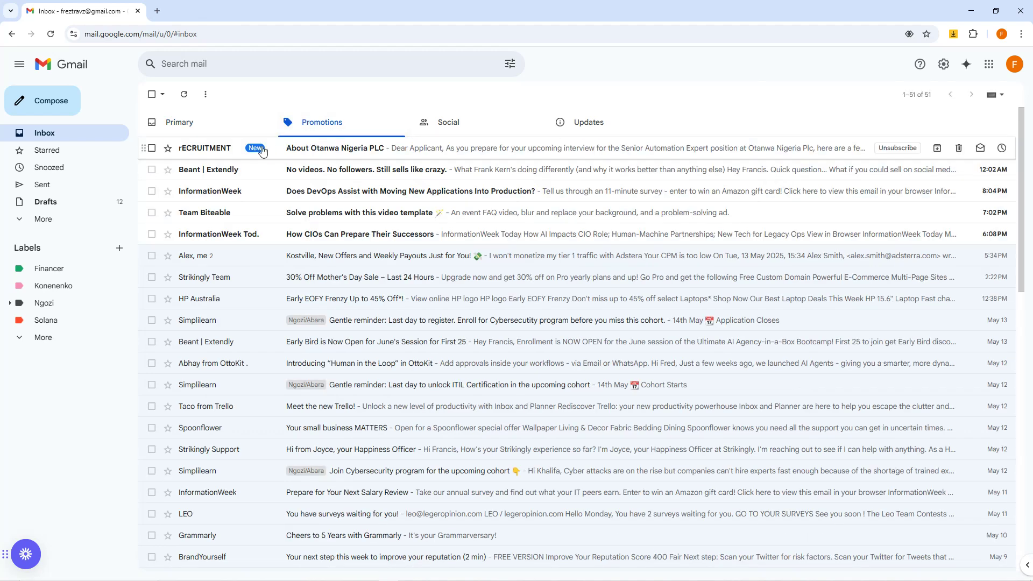
{"action": "left_click", "coordinate": [370, 149]}
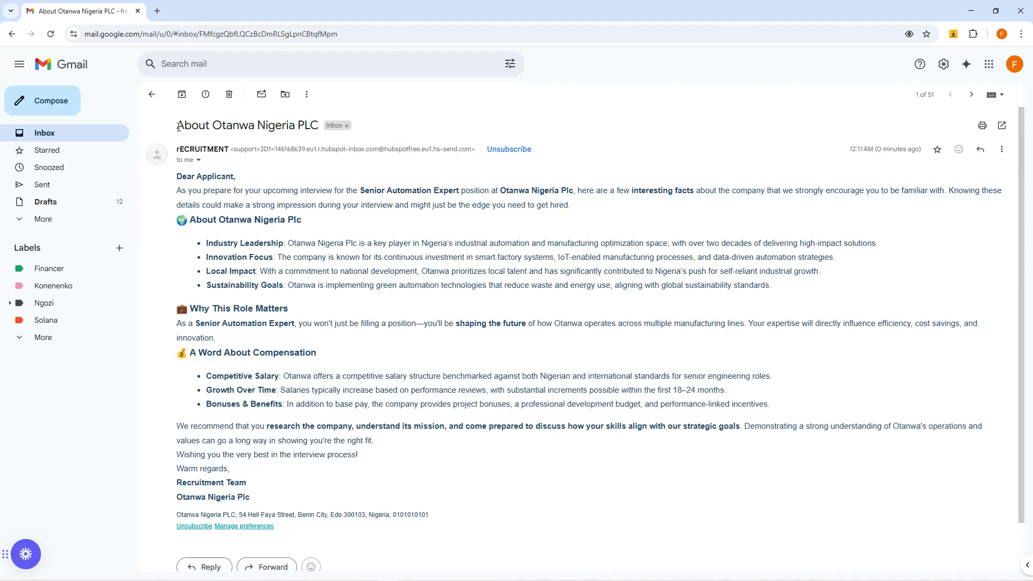
{"action": "left_click_drag", "start_coordinate": [179, 127], "coordinate": [325, 132]}
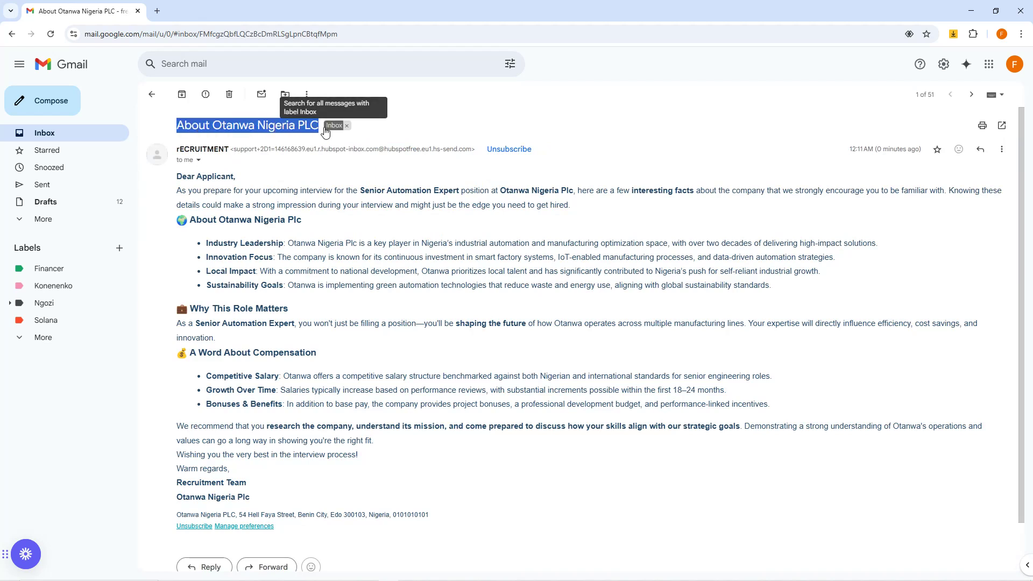
{"action": "scroll", "coordinate": [317, 412], "scroll_direction": "down", "scroll_amount": 2}
{"action": "scroll", "coordinate": [286, 386], "scroll_direction": "up", "scroll_amount": 2}
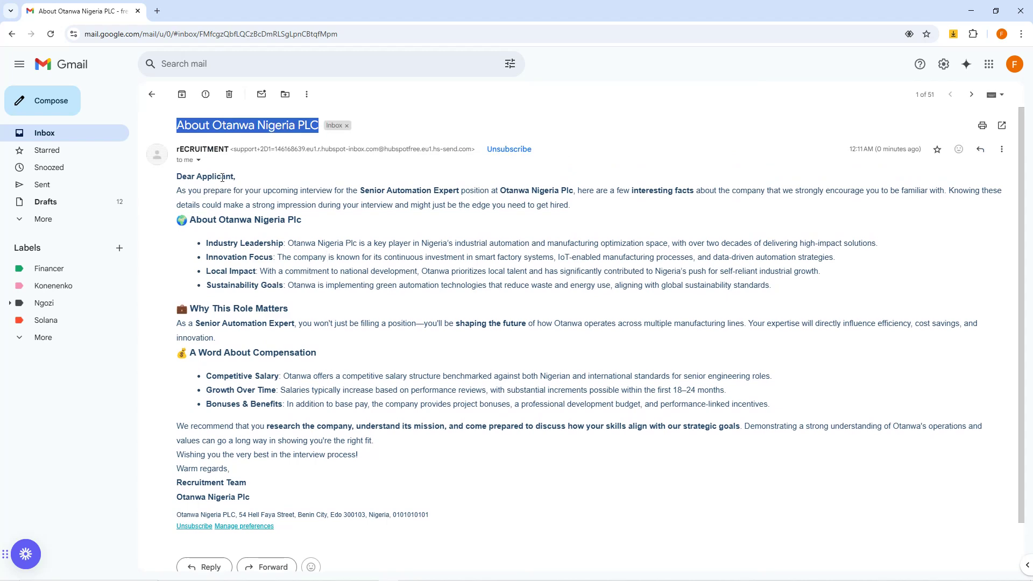
{"action": "left_click", "coordinate": [152, 94]}
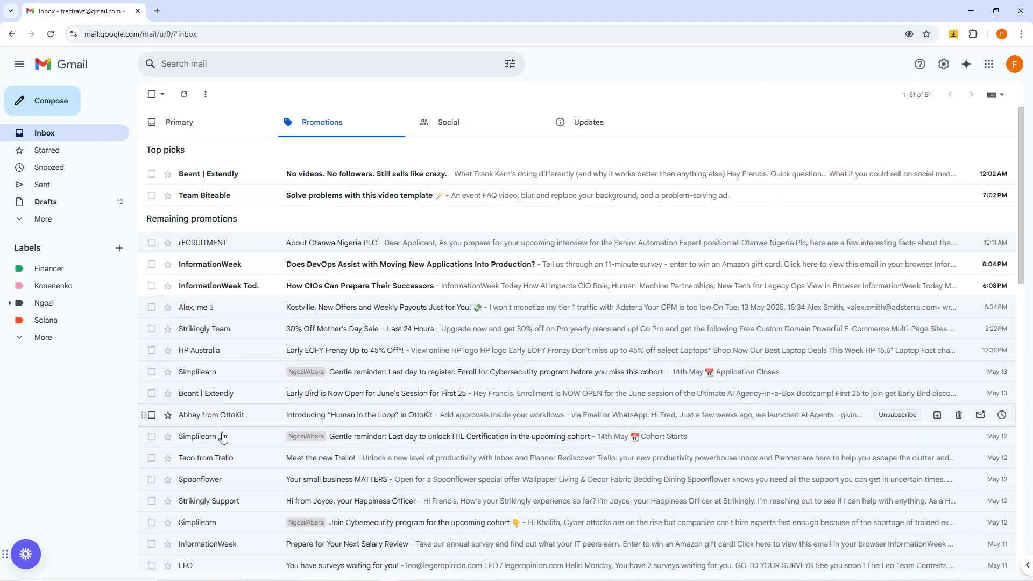
Step: Switch to Google Meet and review participants' latest chat messages in the first and second meetings
{"action": "mouse_move", "coordinate": [316, 578]}
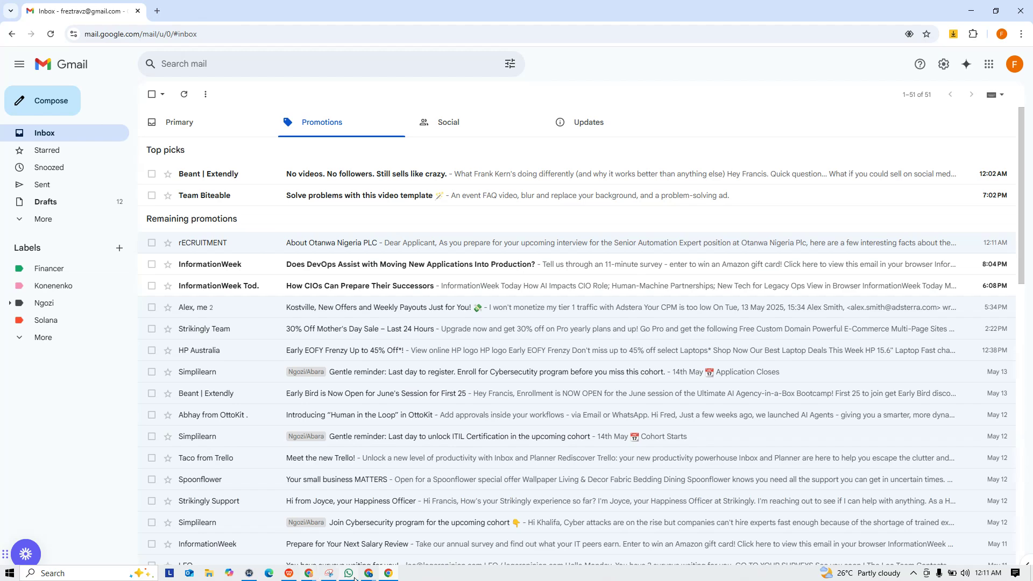
{"action": "mouse_move", "coordinate": [367, 576]}
{"action": "left_click", "coordinate": [287, 535]}
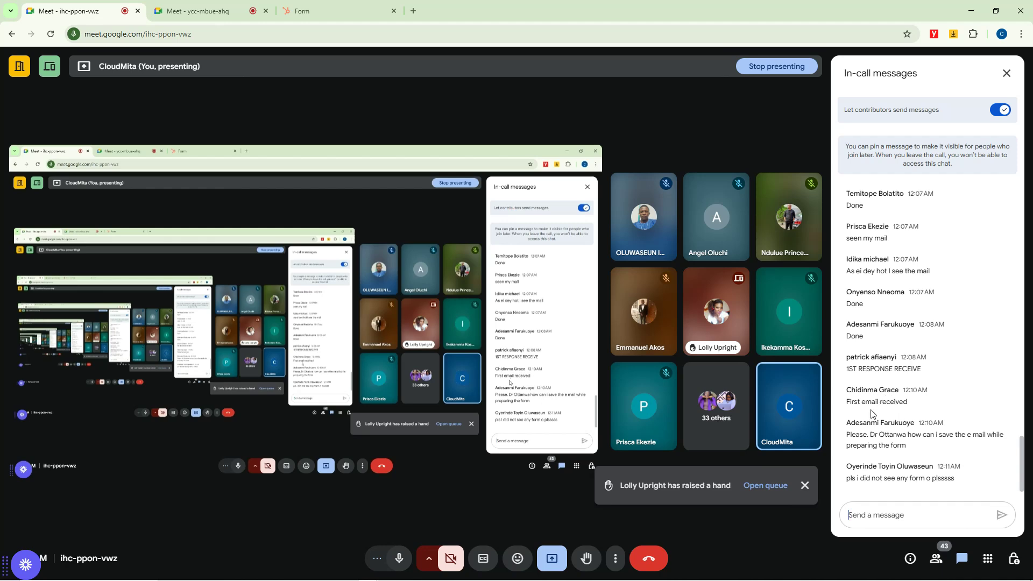
{"action": "left_click", "coordinate": [233, 4]}
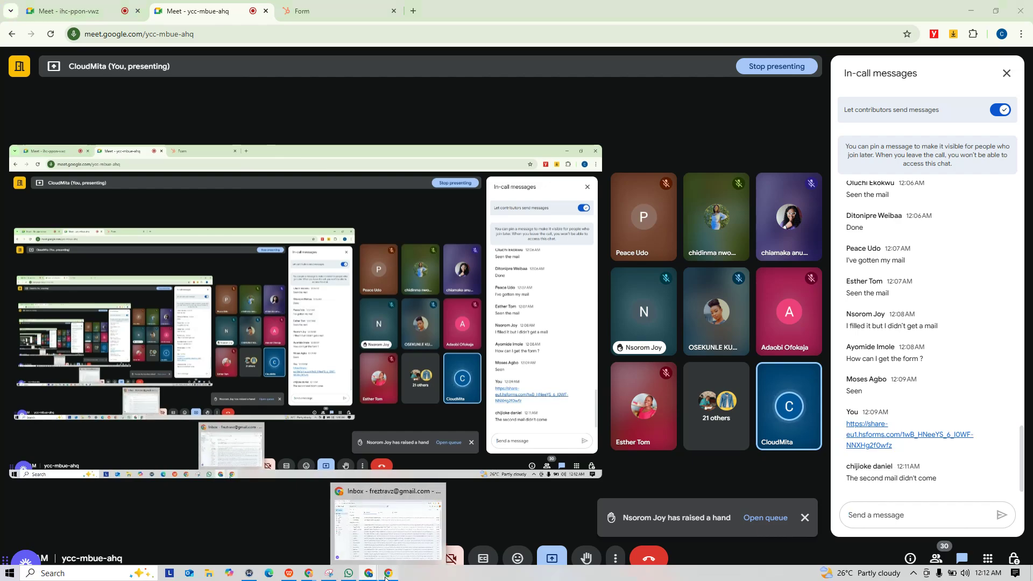
Step: Switch back to Gmail and compare the messages in the Primary, Promotions and Social categories
{"action": "left_click", "coordinate": [388, 573]}
{"action": "left_click", "coordinate": [203, 128]}
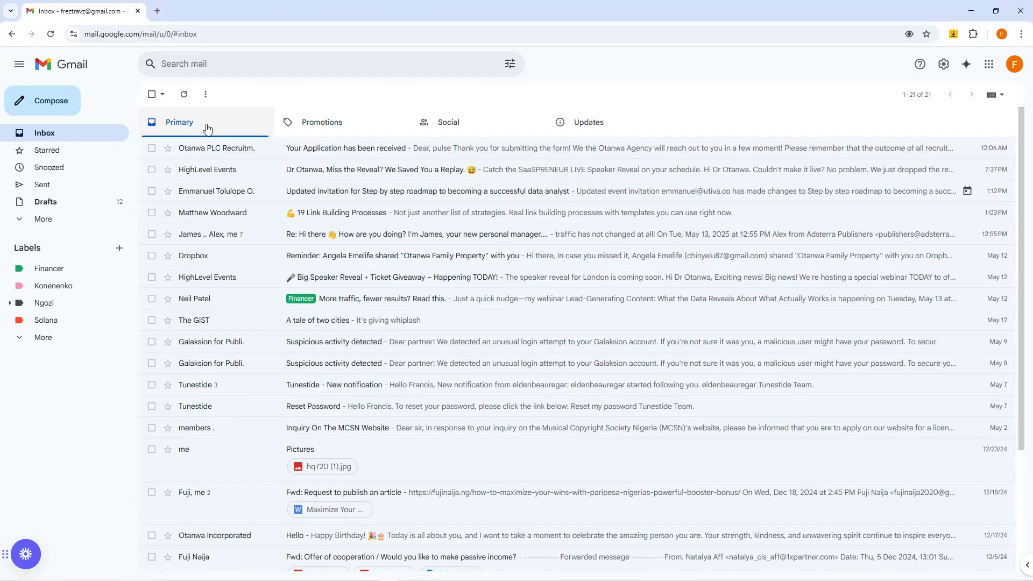
{"action": "left_click", "coordinate": [337, 128]}
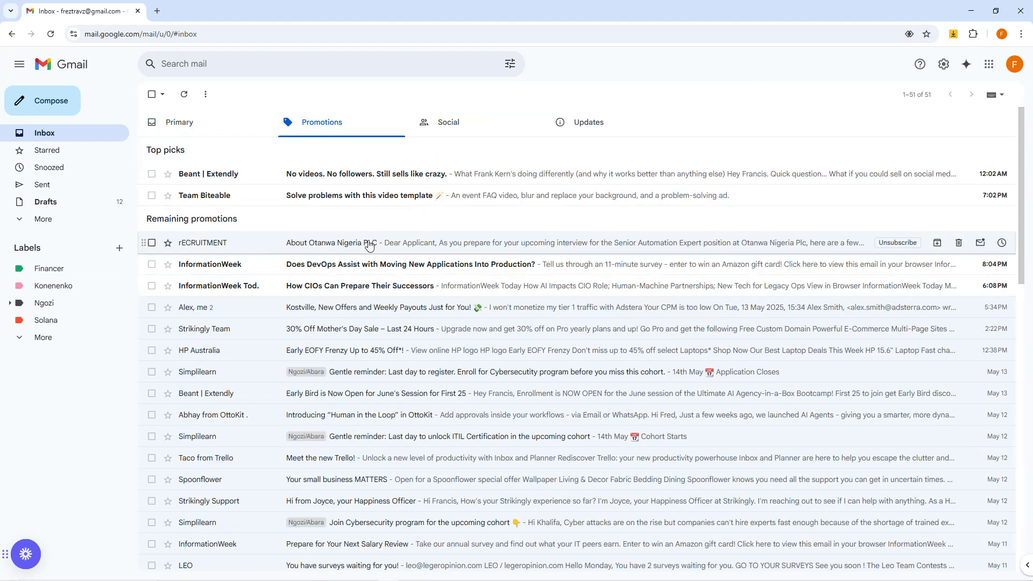
{"action": "left_click", "coordinate": [211, 127]}
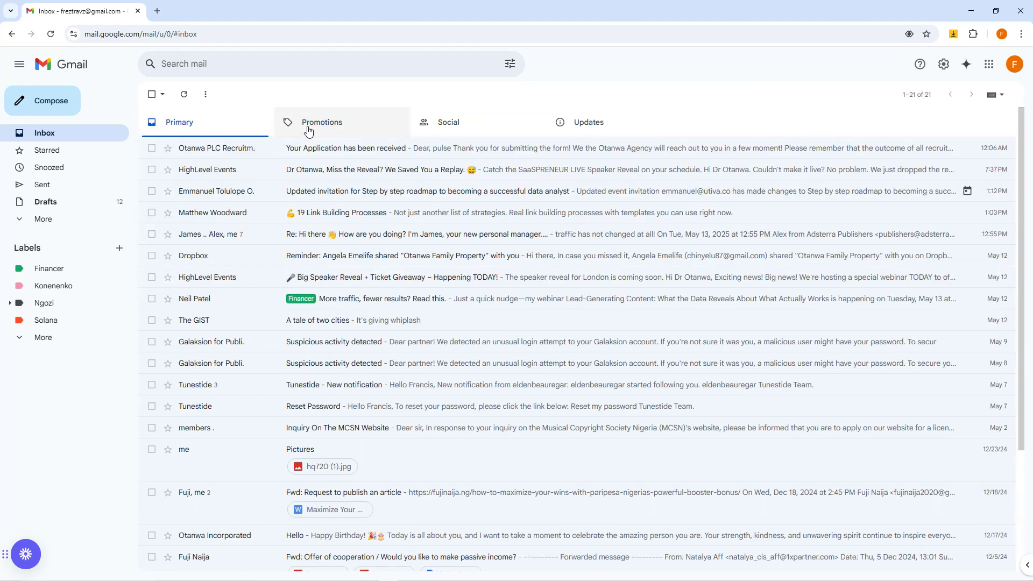
{"action": "left_click", "coordinate": [328, 127]}
{"action": "left_click", "coordinate": [485, 126]}
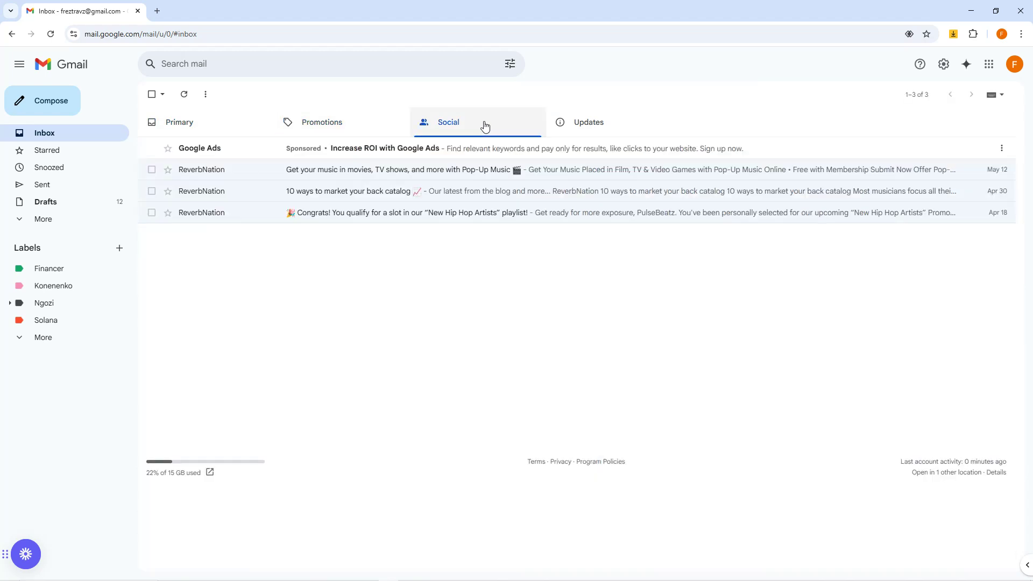
{"action": "left_click", "coordinate": [333, 129]}
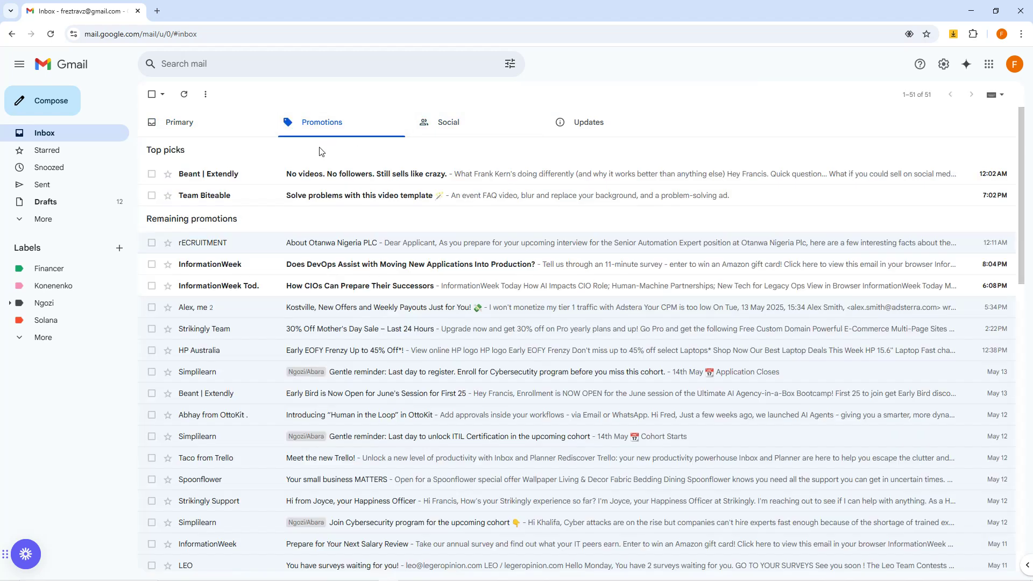
Step: View the "About Otanwa Nigeria PLC" e-mail again, highlight its sender address, and return to the Primary inbox
{"action": "left_click", "coordinate": [323, 244]}
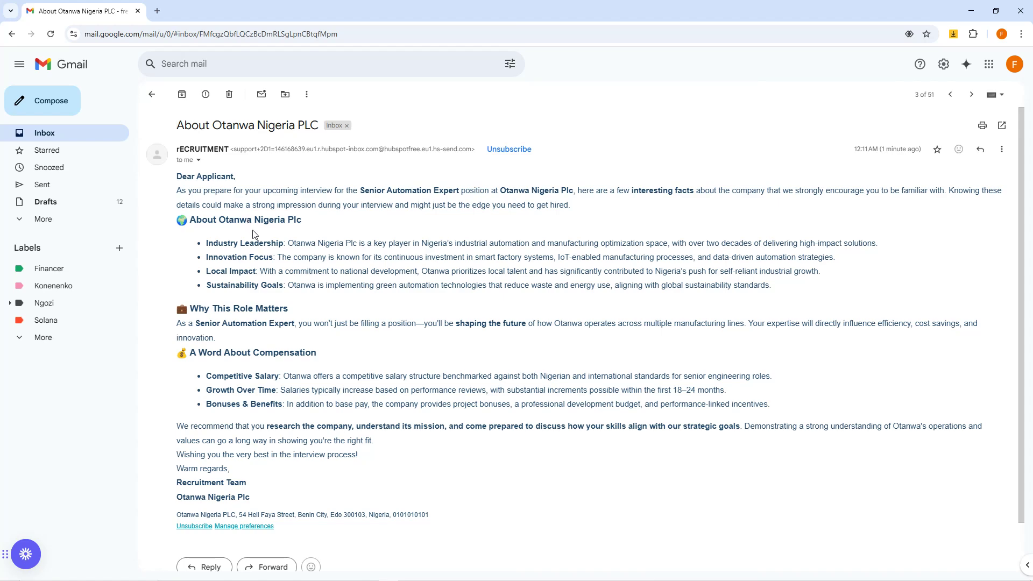
{"action": "scroll", "coordinate": [259, 318], "scroll_direction": "down", "scroll_amount": 1}
{"action": "scroll", "coordinate": [265, 366], "scroll_direction": "up", "scroll_amount": 1}
{"action": "left_click_drag", "start_coordinate": [233, 150], "coordinate": [468, 151]}
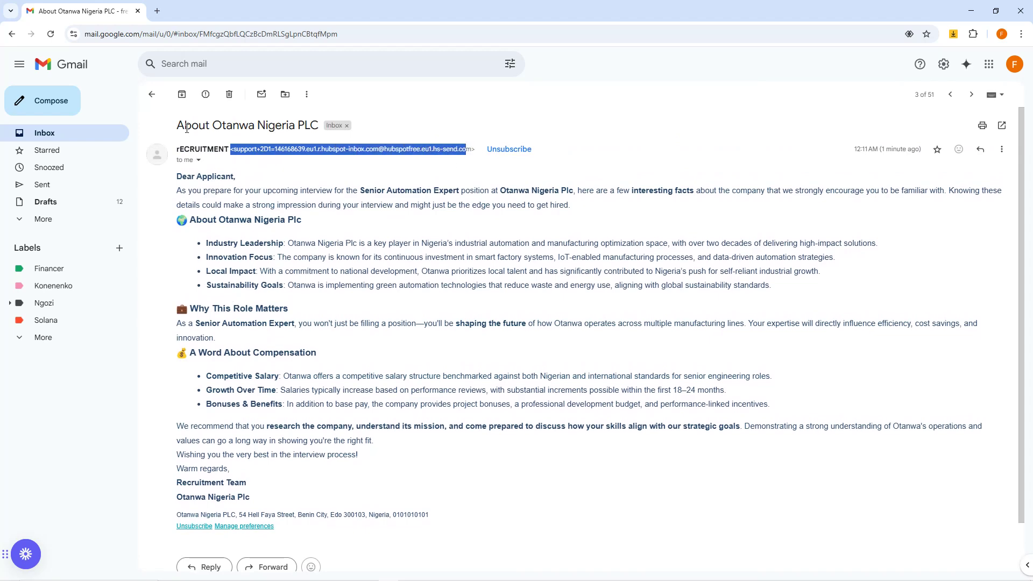
{"action": "left_click", "coordinate": [153, 95]}
{"action": "left_click", "coordinate": [200, 123]}
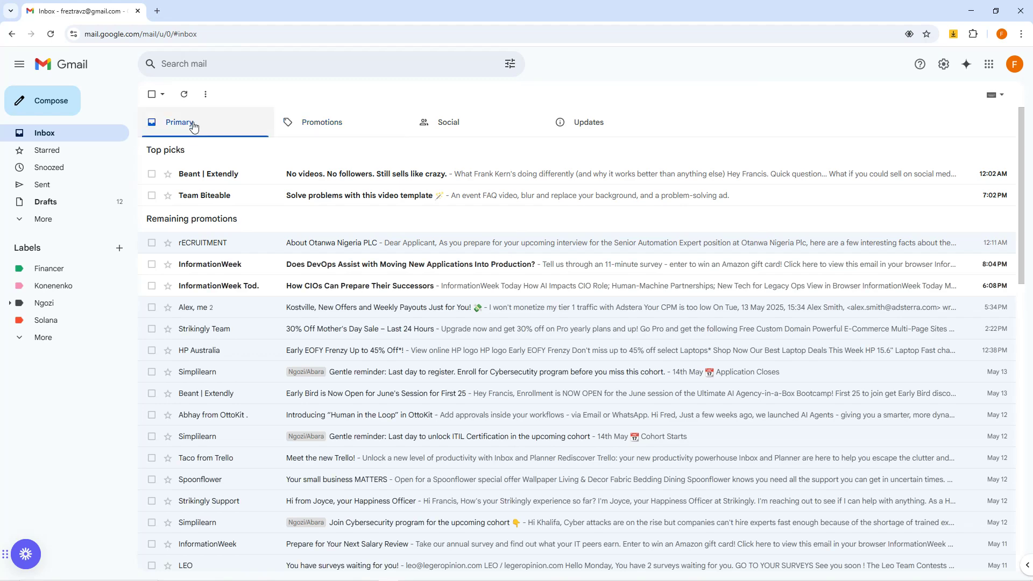
Step: Return to Google Meet and read both meetings' chats for feedback on the second e-mail
{"action": "left_click", "coordinate": [971, 11]}
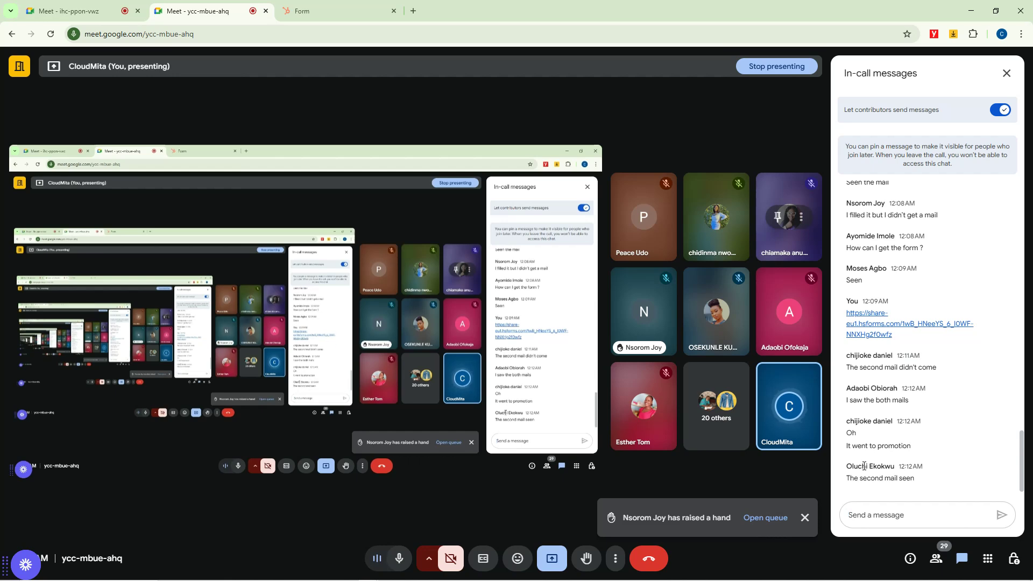
{"action": "left_click", "coordinate": [117, 5]}
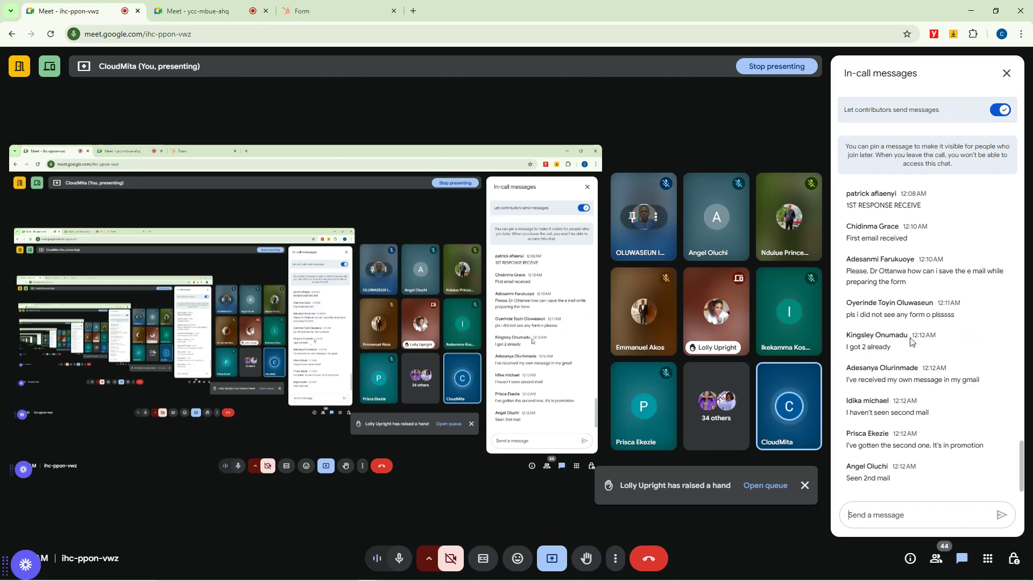
{"action": "scroll", "coordinate": [910, 340], "scroll_direction": "up", "scroll_amount": 1}
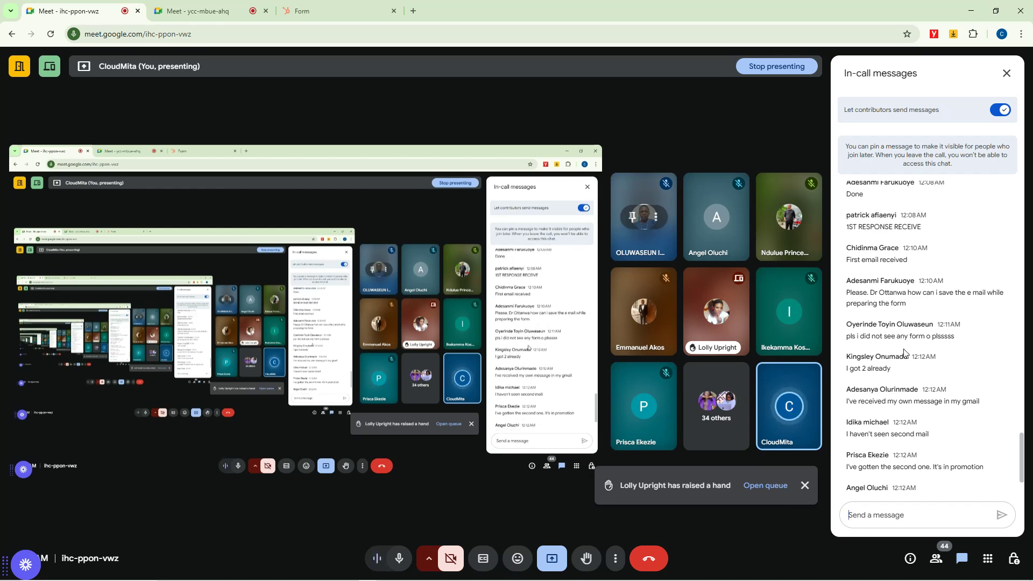
{"action": "scroll", "coordinate": [897, 340], "scroll_direction": "up", "scroll_amount": 3}
Step: Post the copied Recruitment Form share link in the first meeting's chat
{"action": "scroll", "coordinate": [896, 341], "scroll_direction": "down", "scroll_amount": 4}
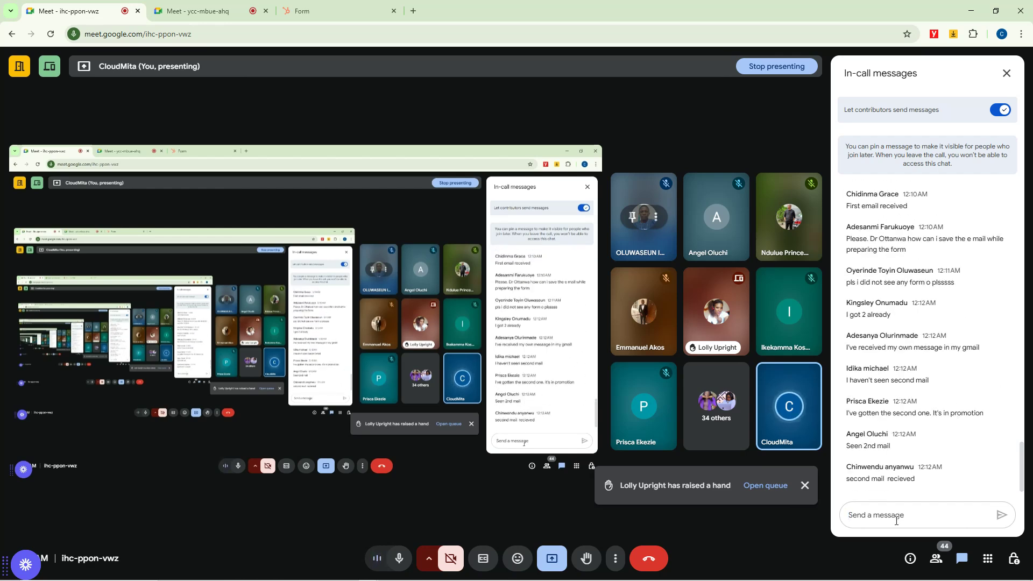
{"action": "type", "text": "https://share-eu1.hsforms.com/1wB_HNeeYS_6_I0WF-NNXHg2f0wfz"}
{"action": "key", "text": "Return"}
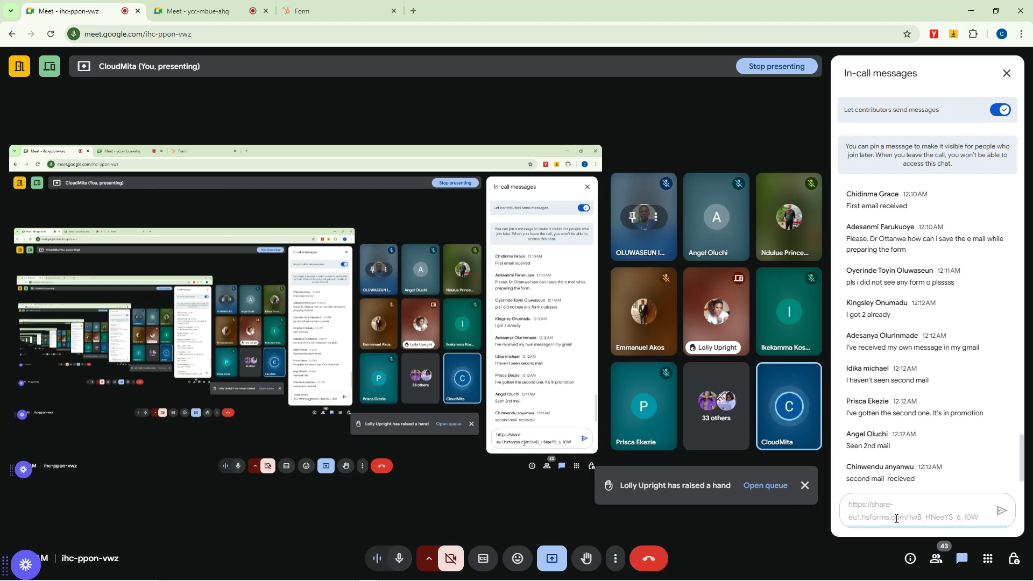
Step: Review the first meeting's chat history, from the newest replies back to the earlier form questions
{"action": "scroll", "coordinate": [883, 468], "scroll_direction": "up", "scroll_amount": 2}
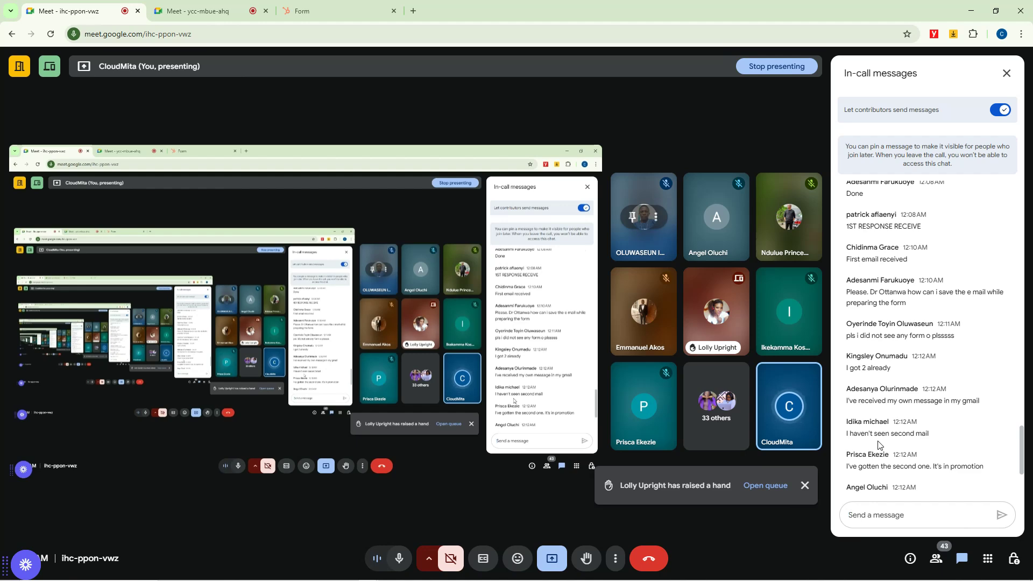
{"action": "scroll", "coordinate": [915, 444], "scroll_direction": "down", "scroll_amount": 2}
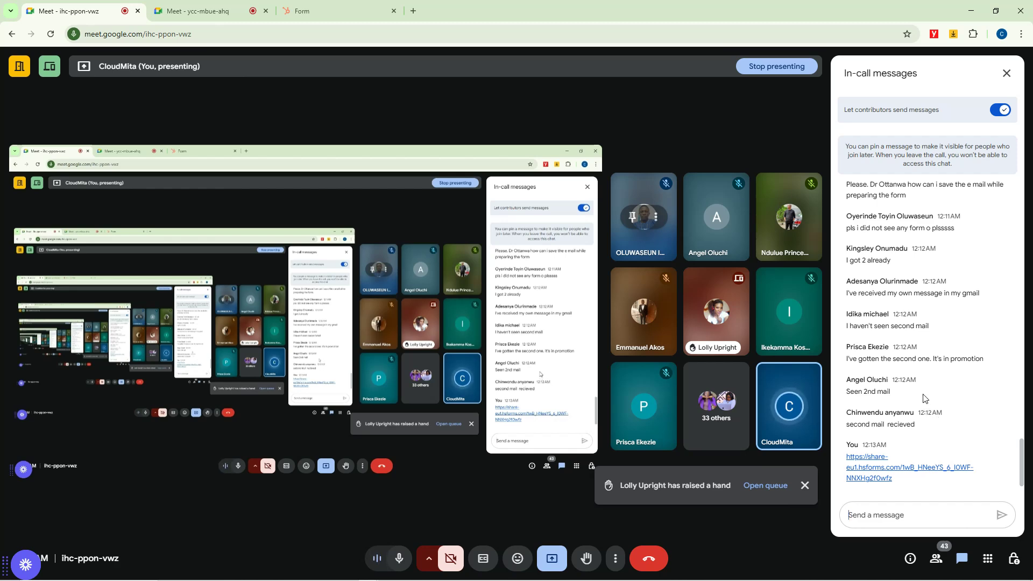
{"action": "scroll", "coordinate": [923, 397], "scroll_direction": "up", "scroll_amount": 5}
{"action": "scroll", "coordinate": [923, 398], "scroll_direction": "up", "scroll_amount": 5}
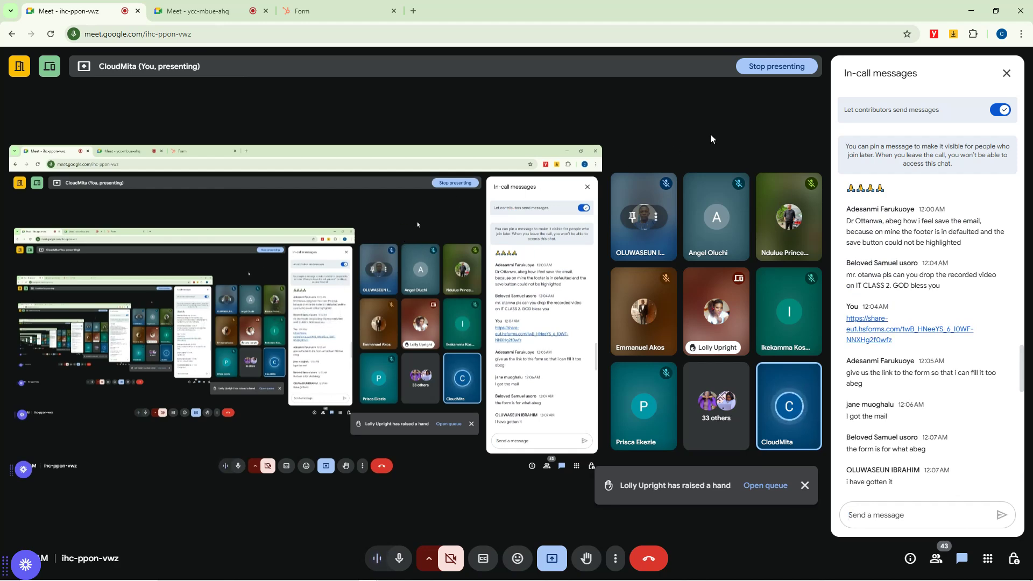
Step: Switch to the HubSpot "Hiring Automation" workflow and go back to the list of workflows
{"action": "mouse_move", "coordinate": [334, 574]}
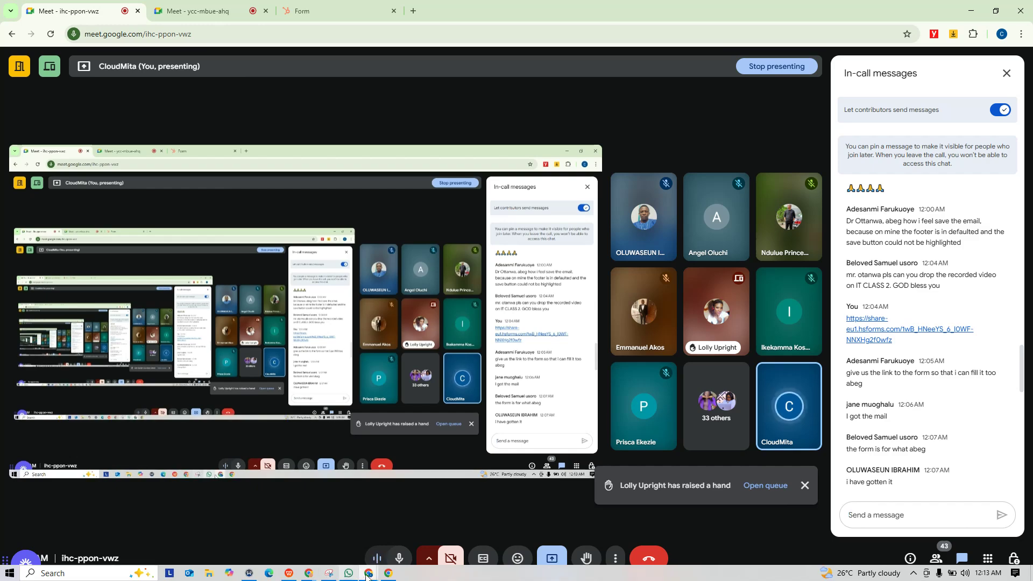
{"action": "left_click", "coordinate": [369, 574]}
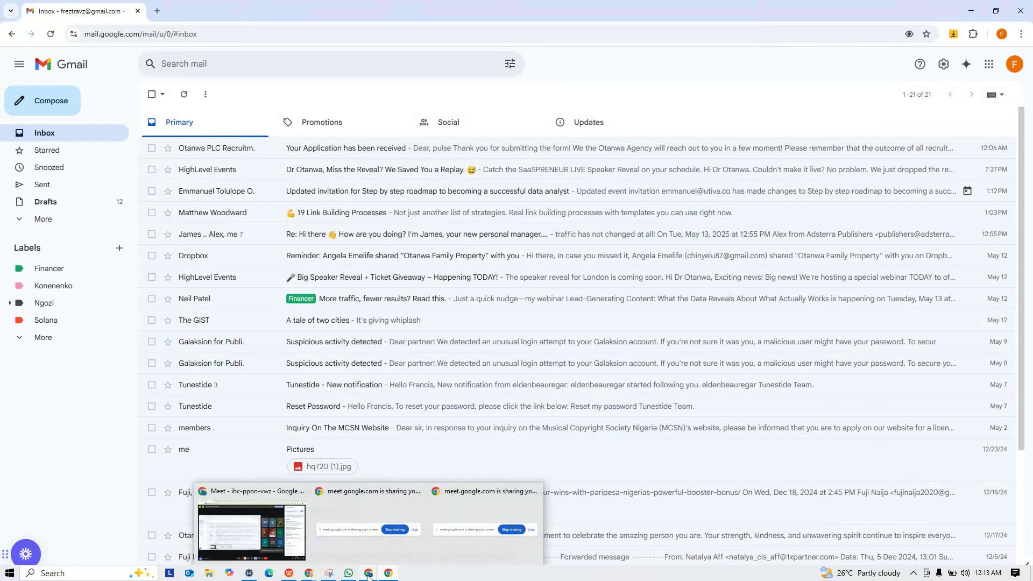
{"action": "mouse_move", "coordinate": [309, 576]}
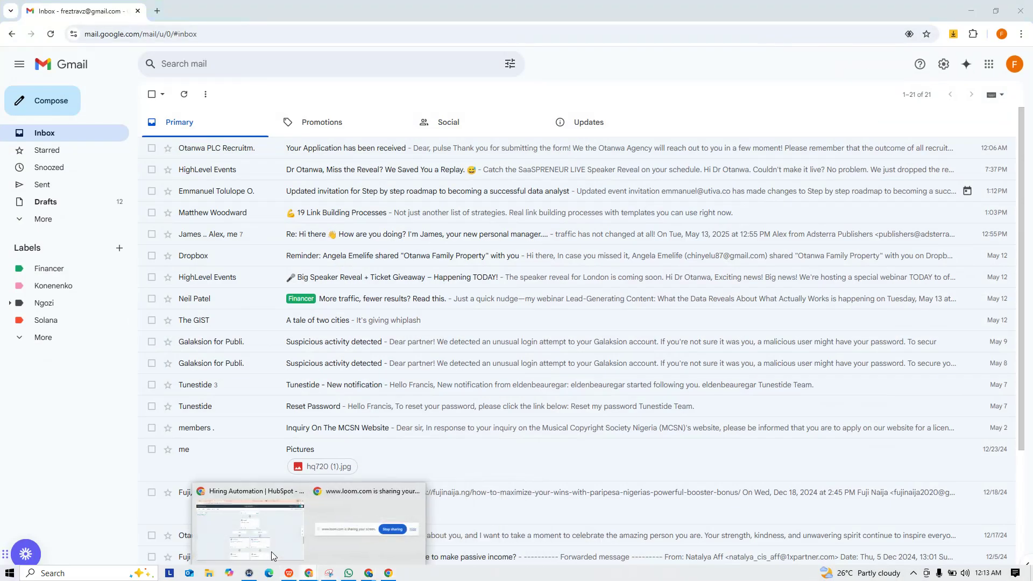
{"action": "left_click", "coordinate": [269, 541]}
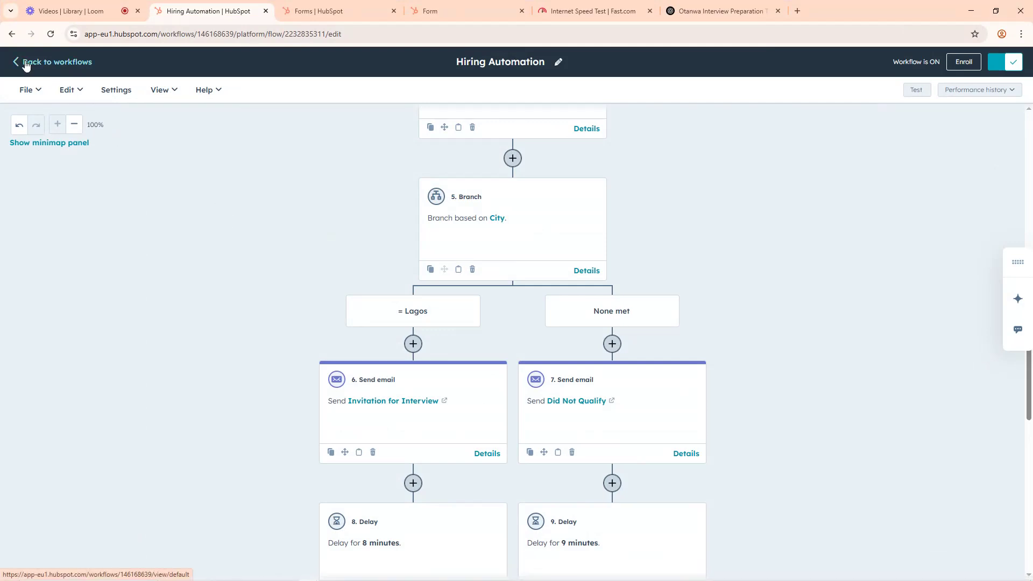
{"action": "left_click", "coordinate": [20, 63]}
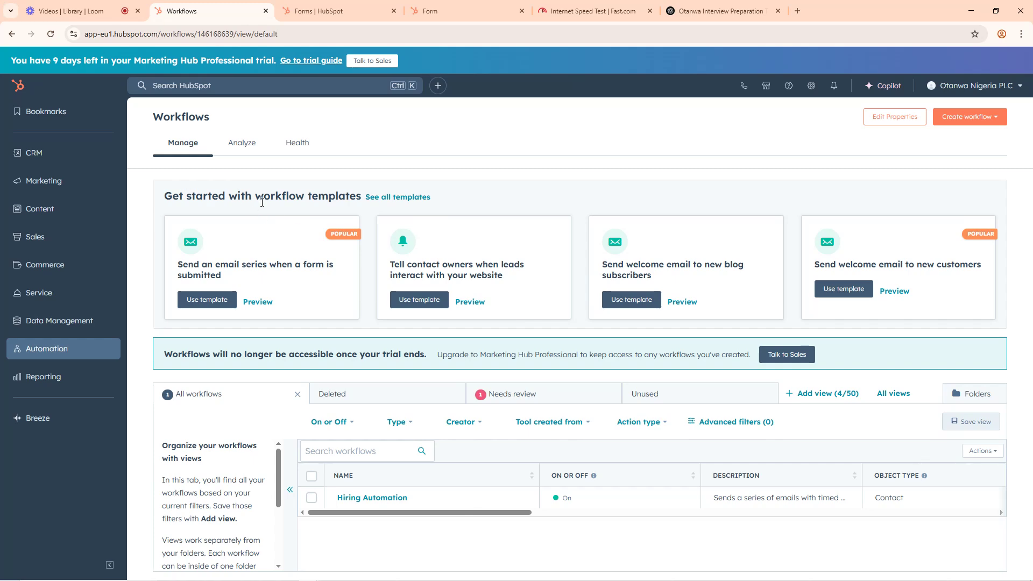
Step: Show all workflow templates and browse the ones available with the current plan
{"action": "left_click", "coordinate": [387, 199]}
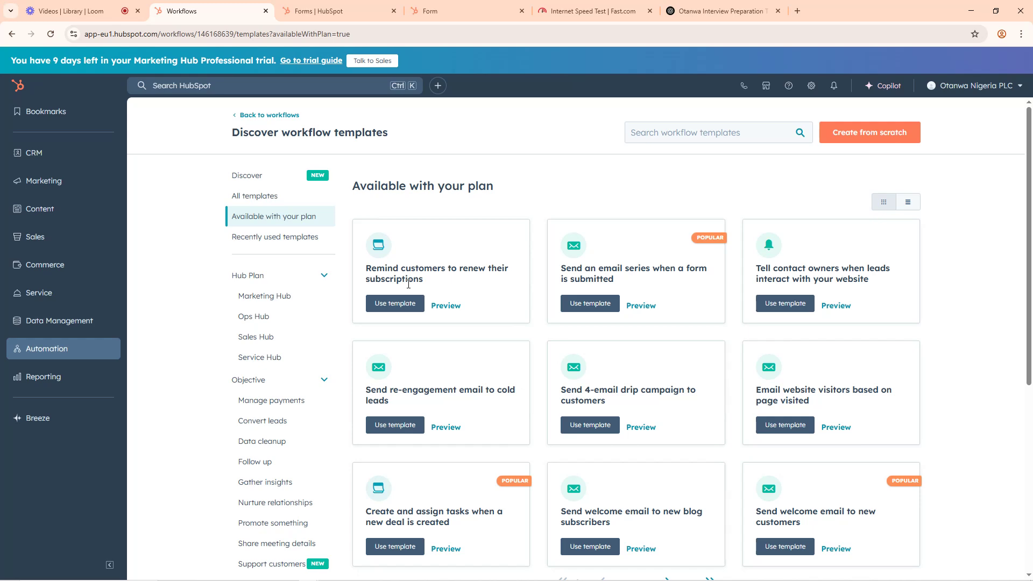
{"action": "scroll", "coordinate": [689, 373], "scroll_direction": "down", "scroll_amount": 5}
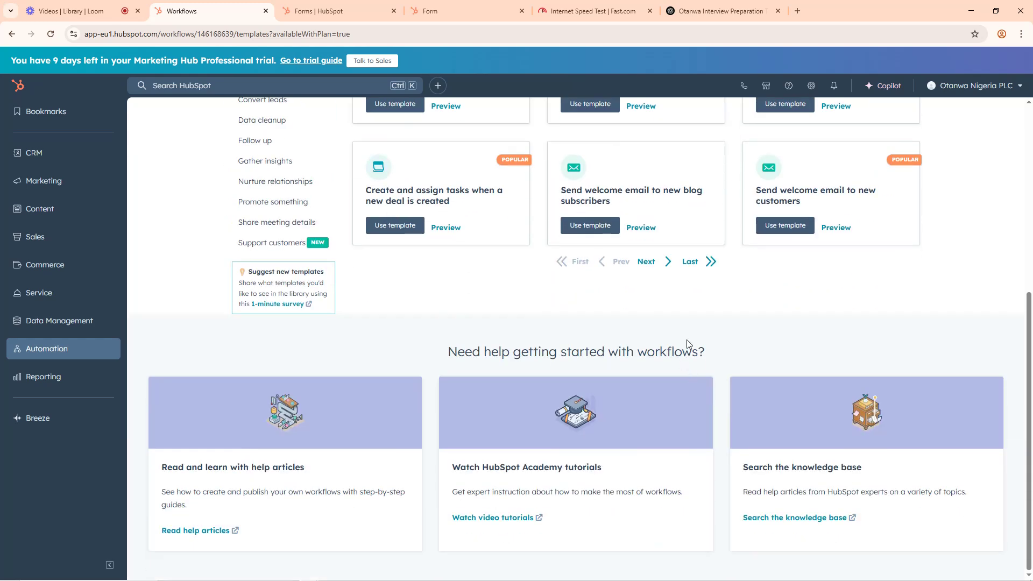
{"action": "scroll", "coordinate": [686, 341], "scroll_direction": "up", "scroll_amount": 5}
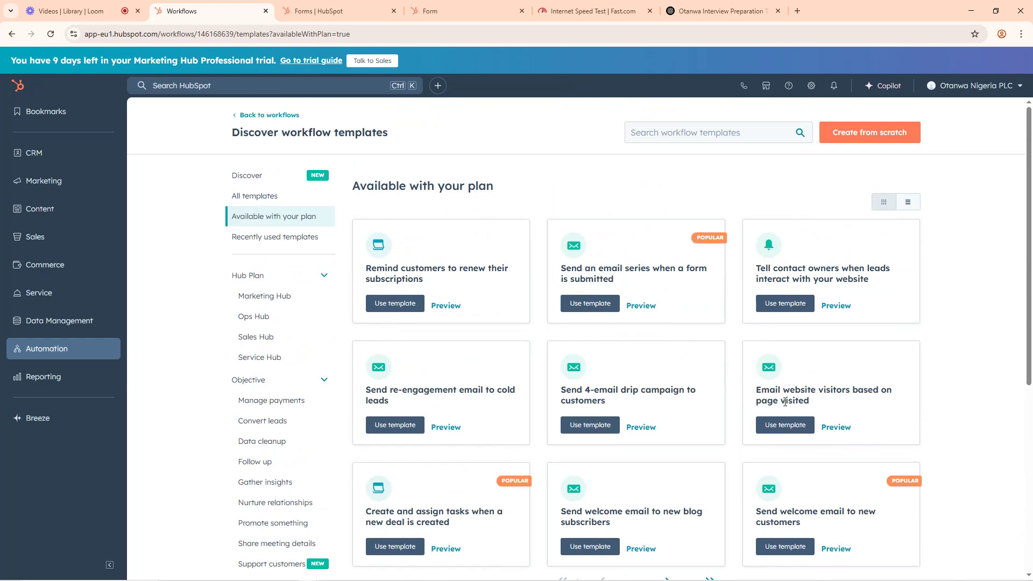
{"action": "scroll", "coordinate": [849, 408], "scroll_direction": "down", "scroll_amount": 3}
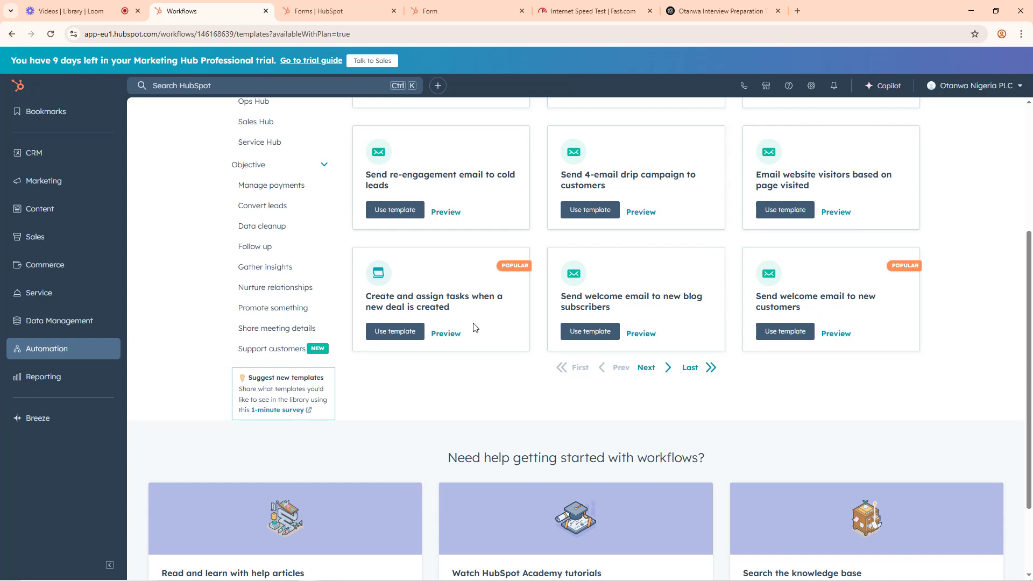
{"action": "scroll", "coordinate": [474, 327], "scroll_direction": "down", "scroll_amount": 1}
{"action": "scroll", "coordinate": [535, 368], "scroll_direction": "up", "scroll_amount": 5}
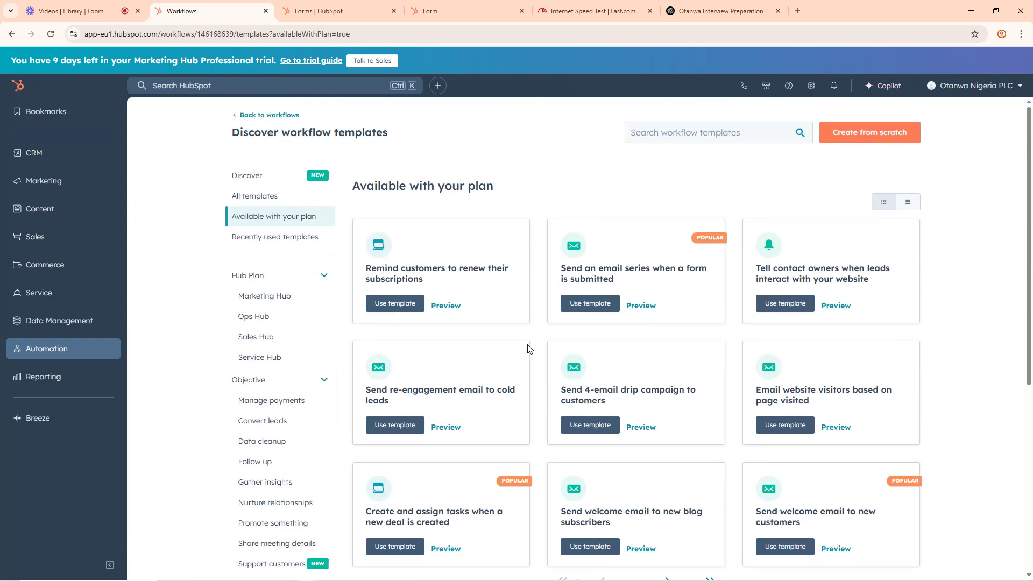